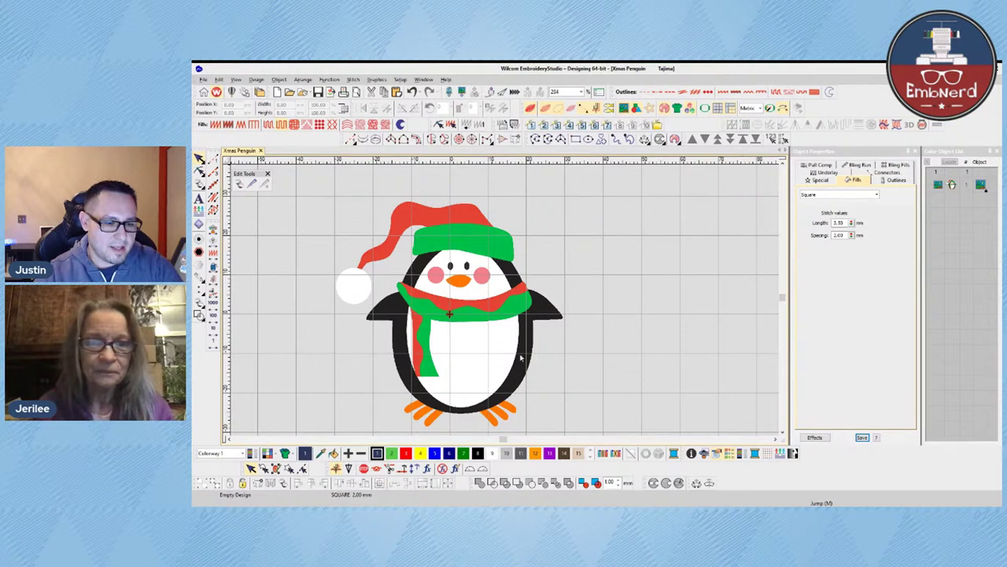
# - Zoom in on the penguin artwork so it fills the design window
pyautogui.press('b')
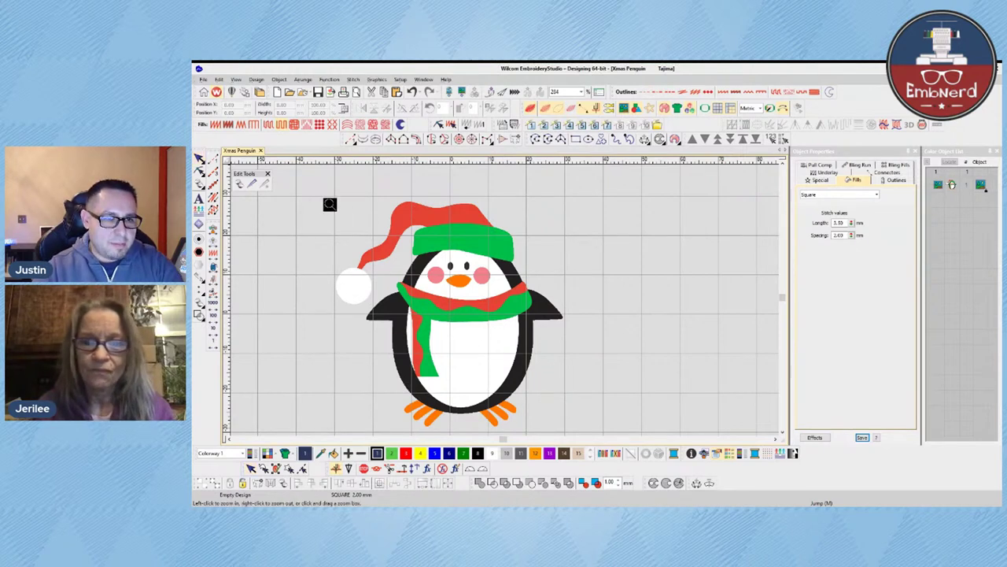
pyautogui.moveTo(321, 200); pyautogui.dragTo(548, 366)
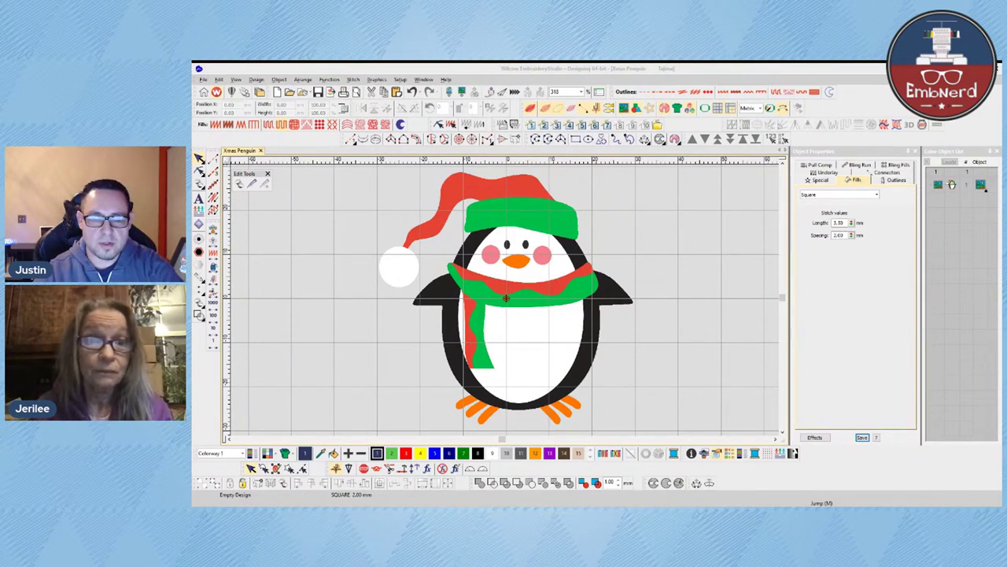
pyautogui.click(668, 302)
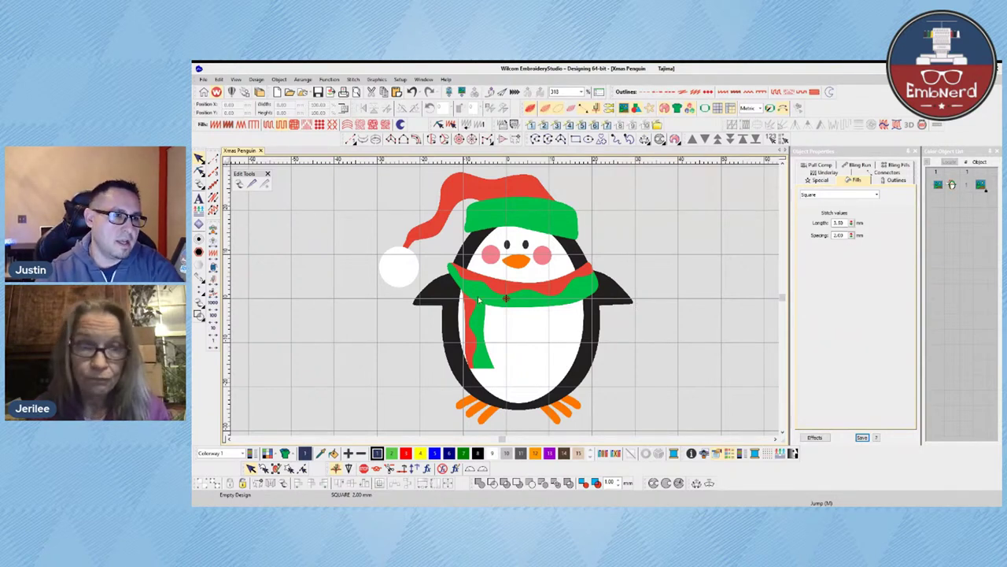
pyautogui.click(213, 160)
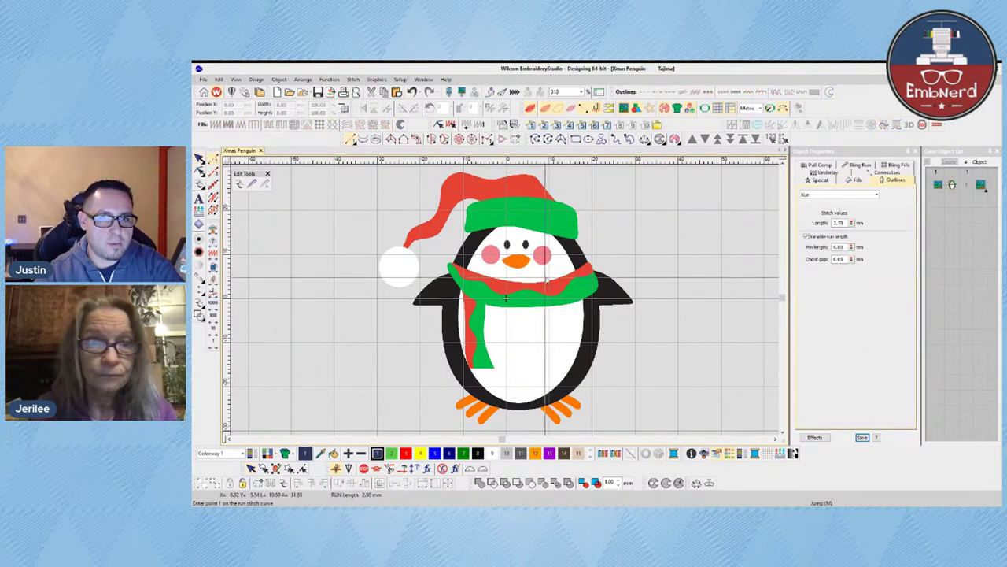
pyautogui.click(506, 299)
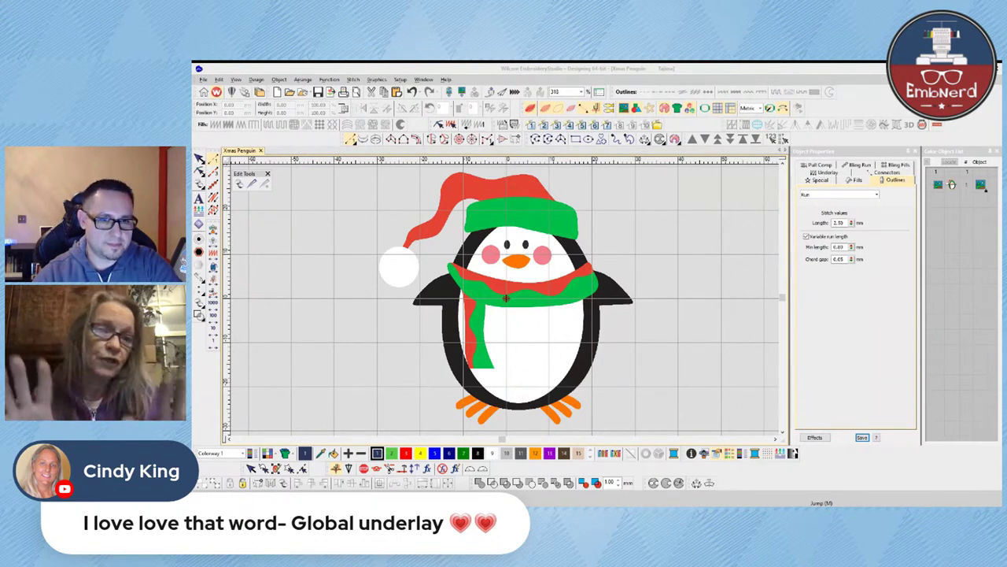
pyautogui.click(541, 269)
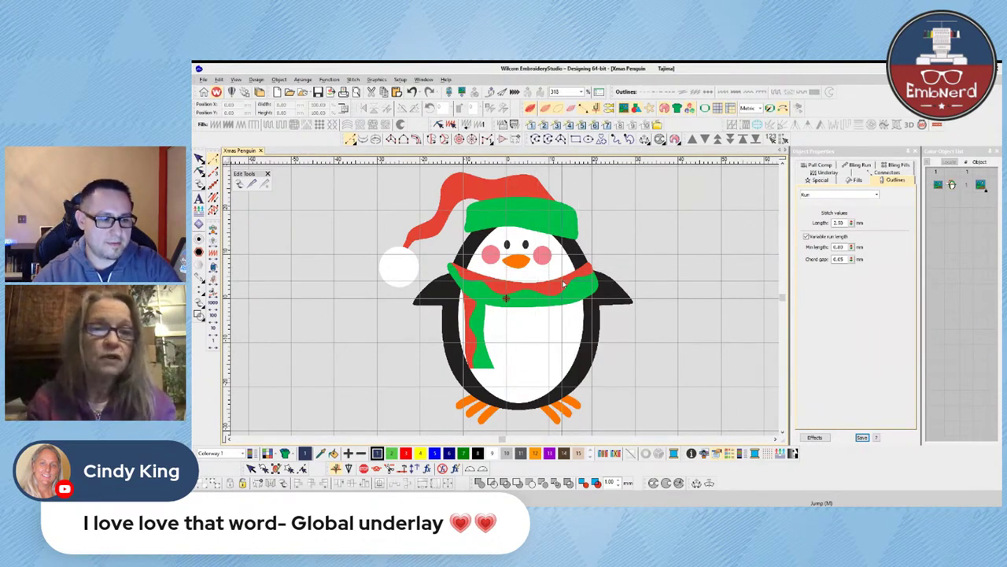
pyautogui.press('Escape')
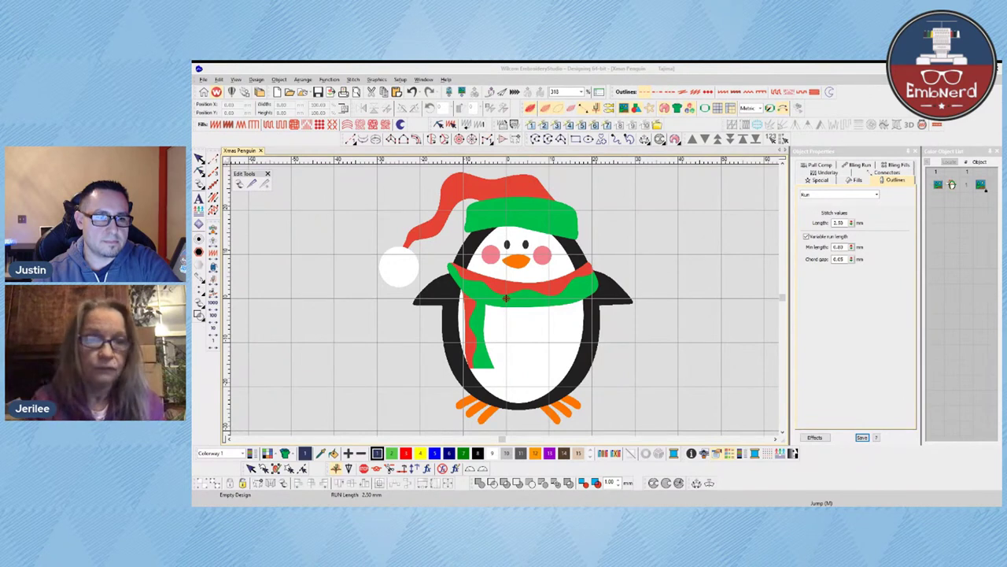
pyautogui.click(607, 278)
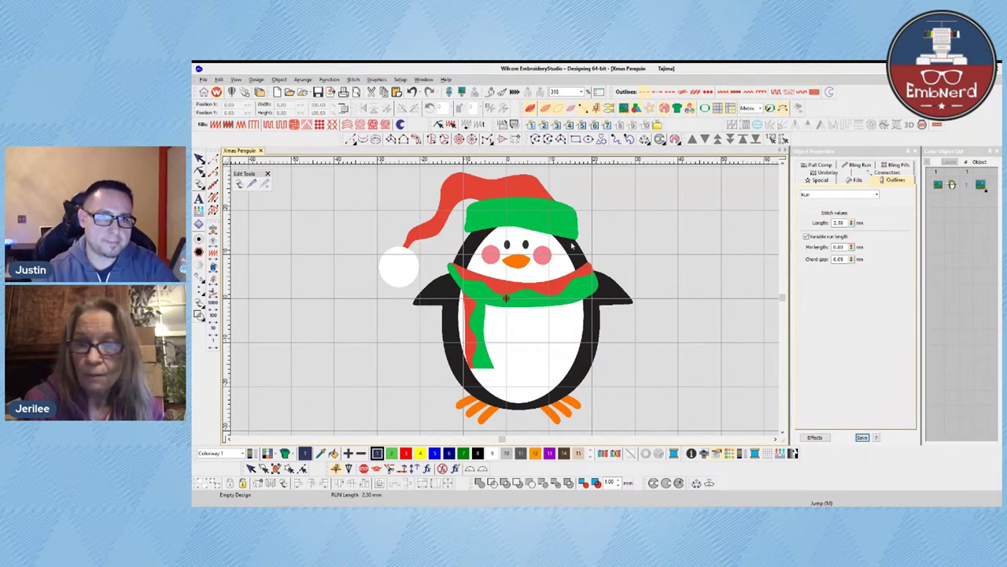
# - Set the Run outline's stitch length to 3.5 mm before any points are digitized, leaving the run tool again
pyautogui.click(212, 159)
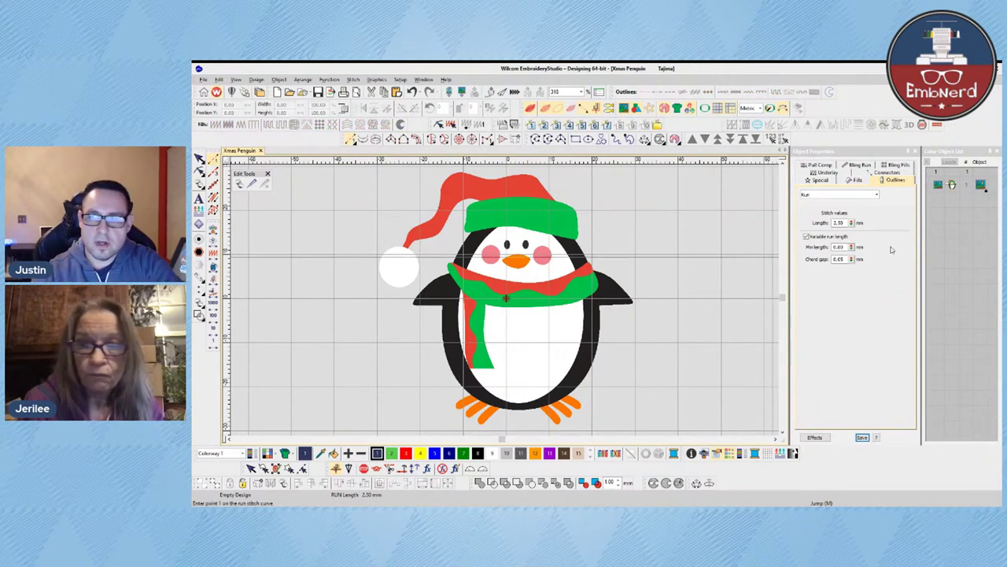
pyautogui.moveTo(844, 223); pyautogui.dragTo(825, 228)
pyautogui.write('3.5')
pyautogui.press('Return')
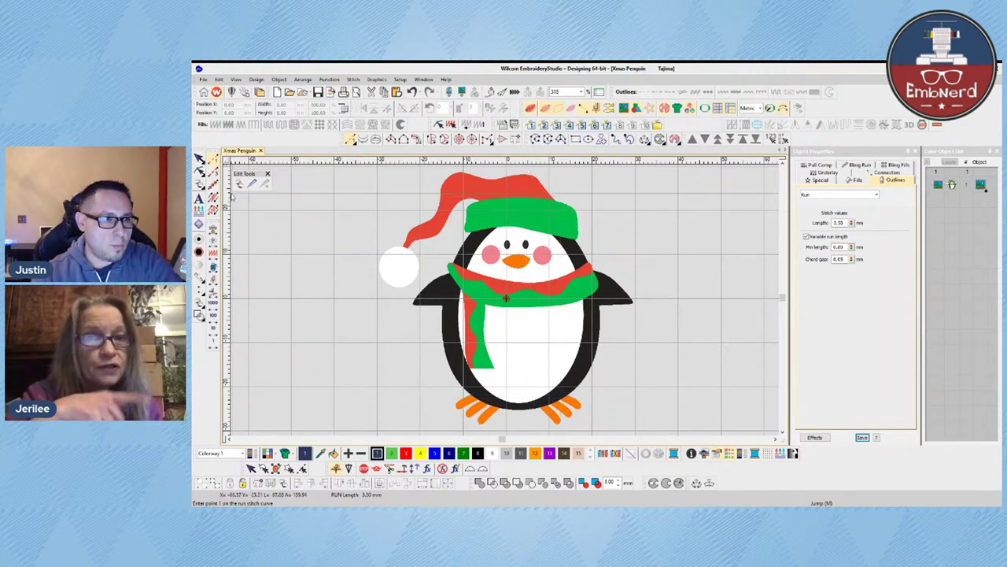
pyautogui.click(200, 158)
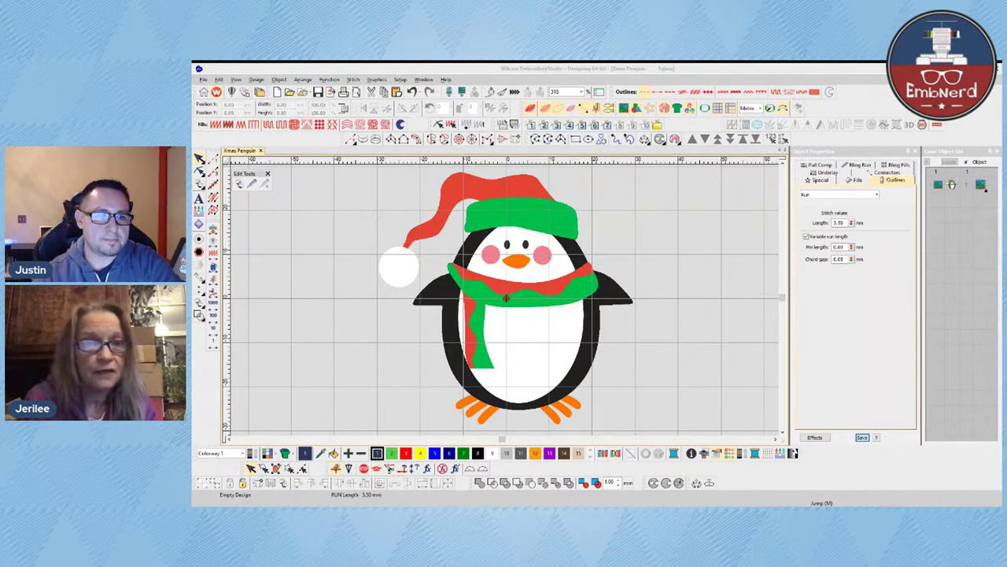
pyautogui.click(387, 195)
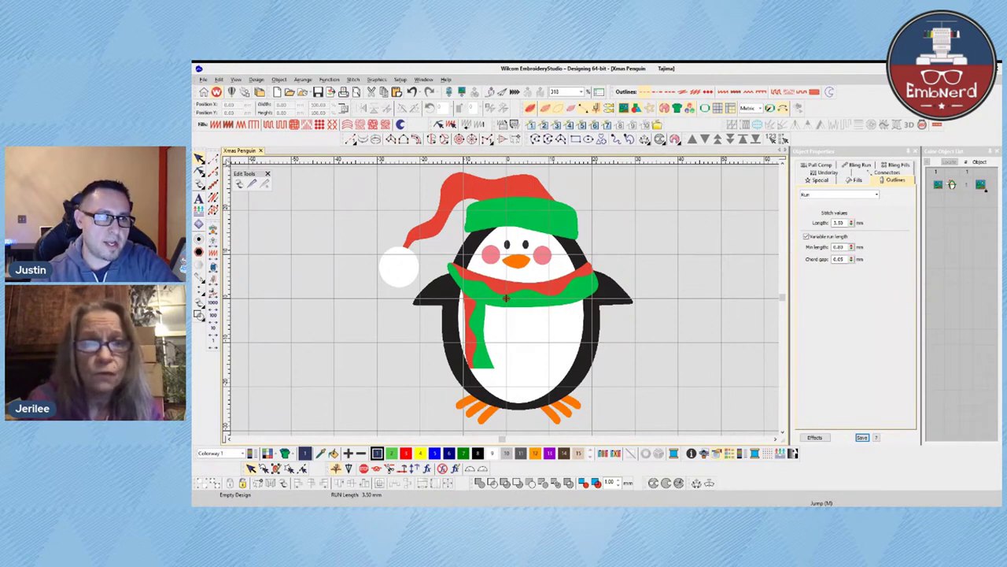
# - Move the ruler and grid origin to the centre of the penguin's scarf
pyautogui.moveTo(227, 162); pyautogui.dragTo(517, 302)
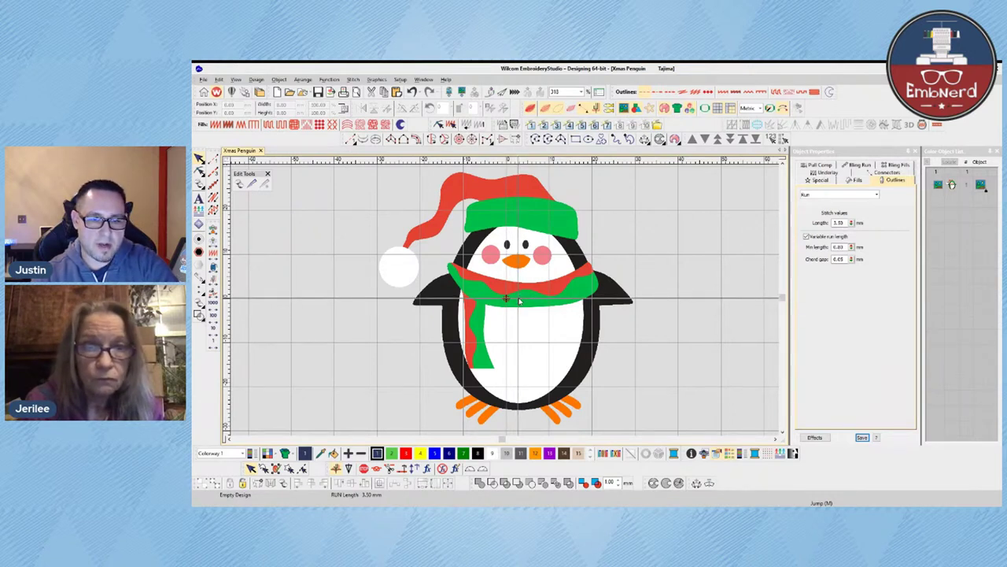
pyautogui.click(519, 299)
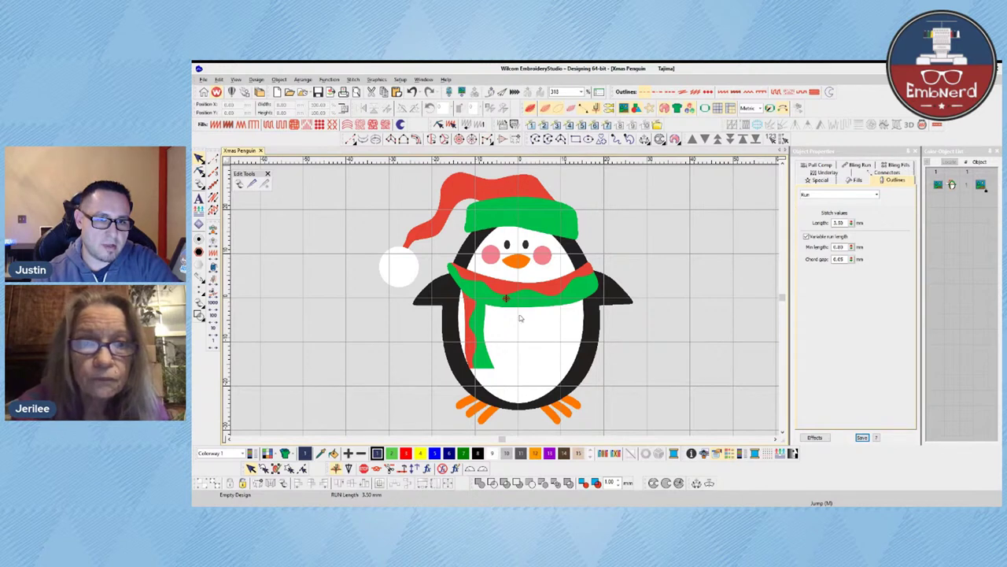
pyautogui.hotkey('alt', 'Tab')
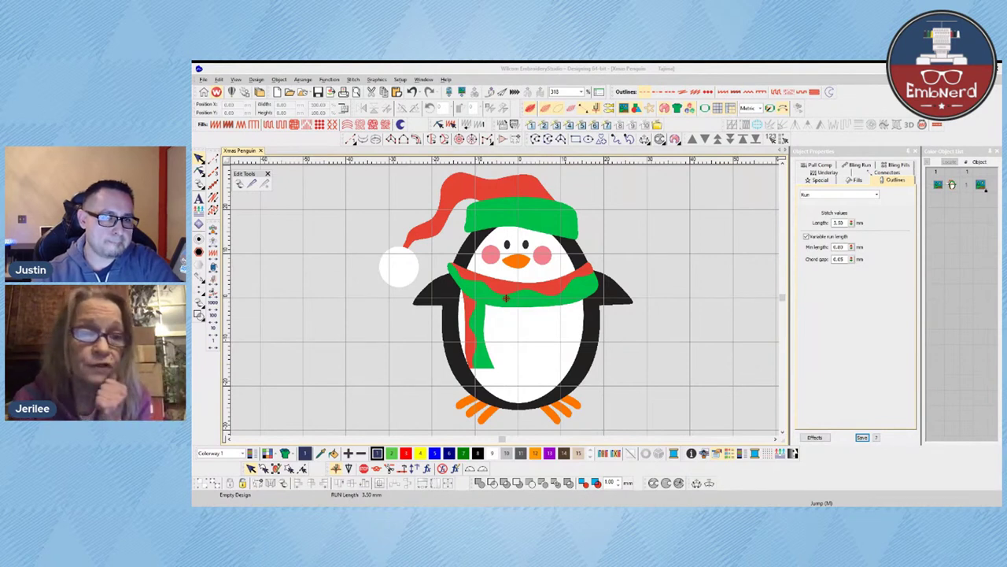
pyautogui.click(441, 252)
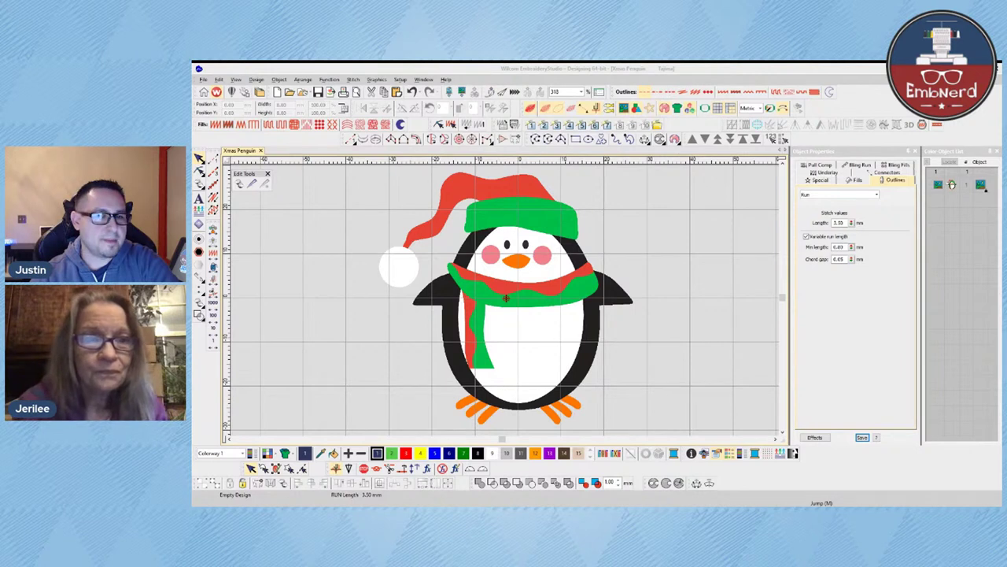
pyautogui.click(585, 288)
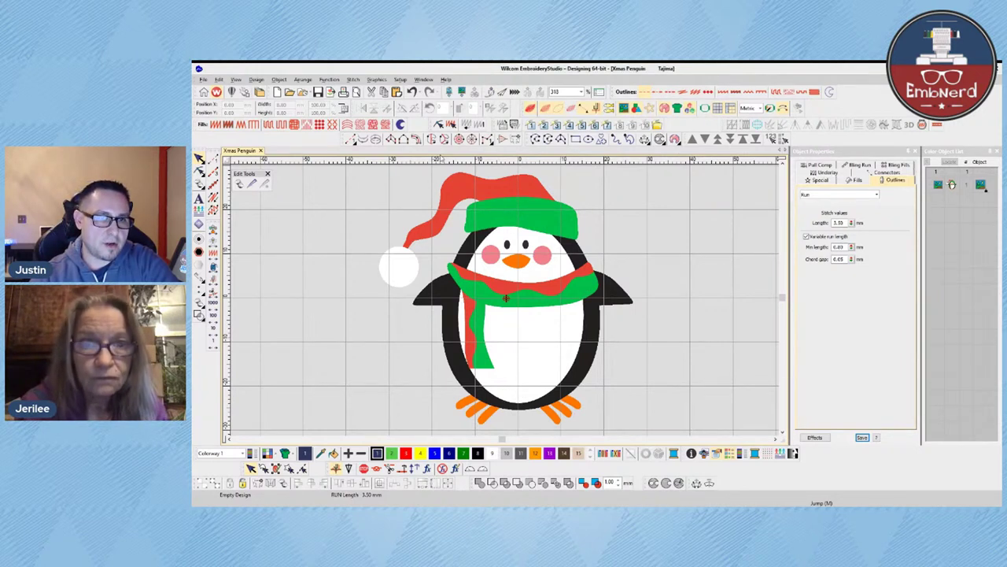
# - Start a run stitch at the base of the belly and zigzag it vertically between body and hat across the penguin's right half
pyautogui.click(351, 139)
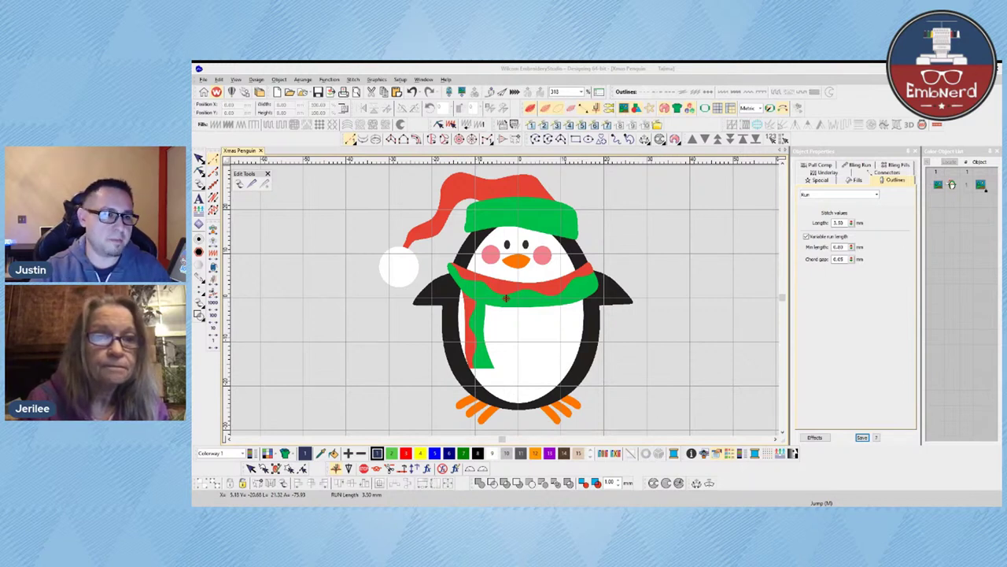
pyautogui.click(541, 388)
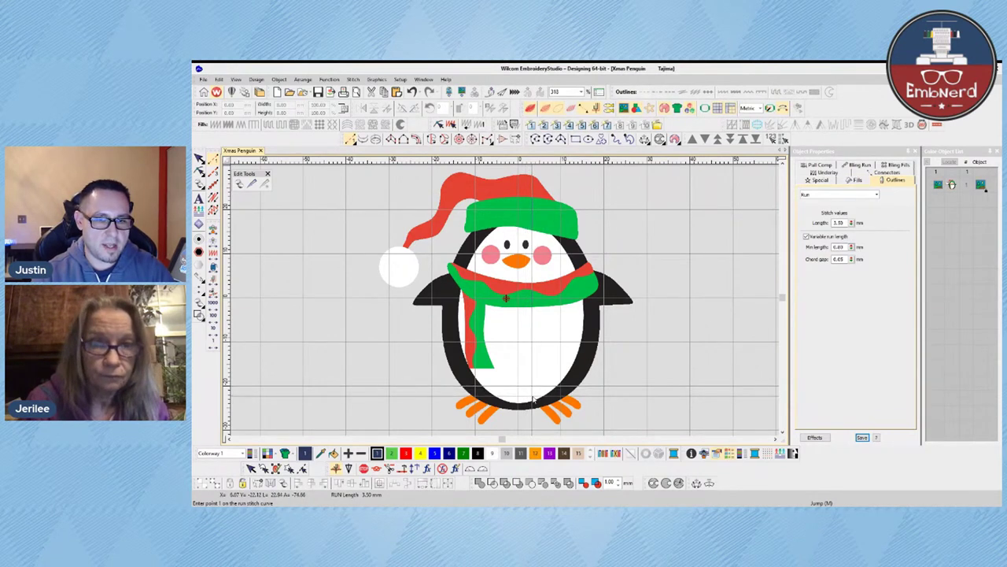
pyautogui.click(525, 188)
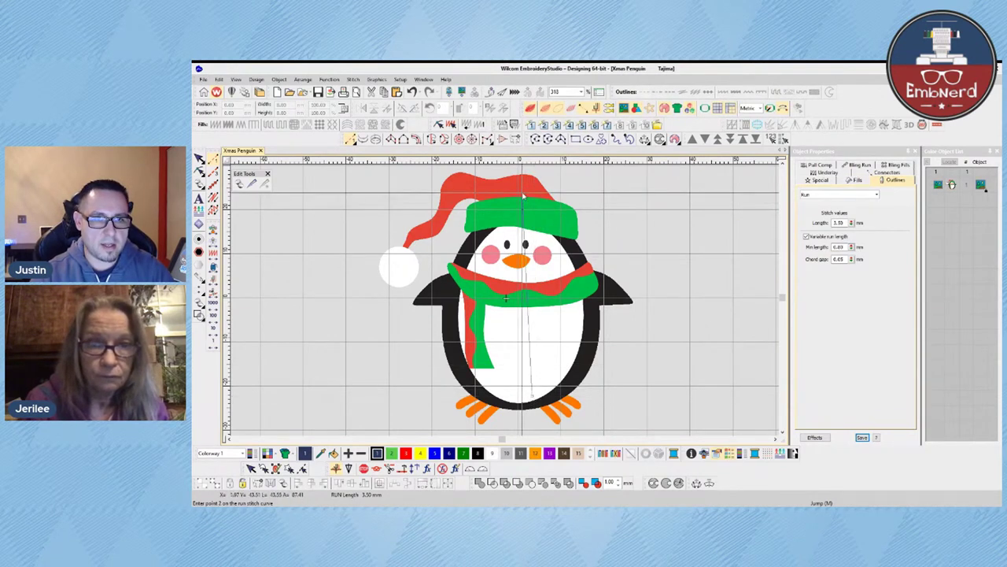
pyautogui.click(543, 392)
pyautogui.click(551, 188)
pyautogui.click(556, 398)
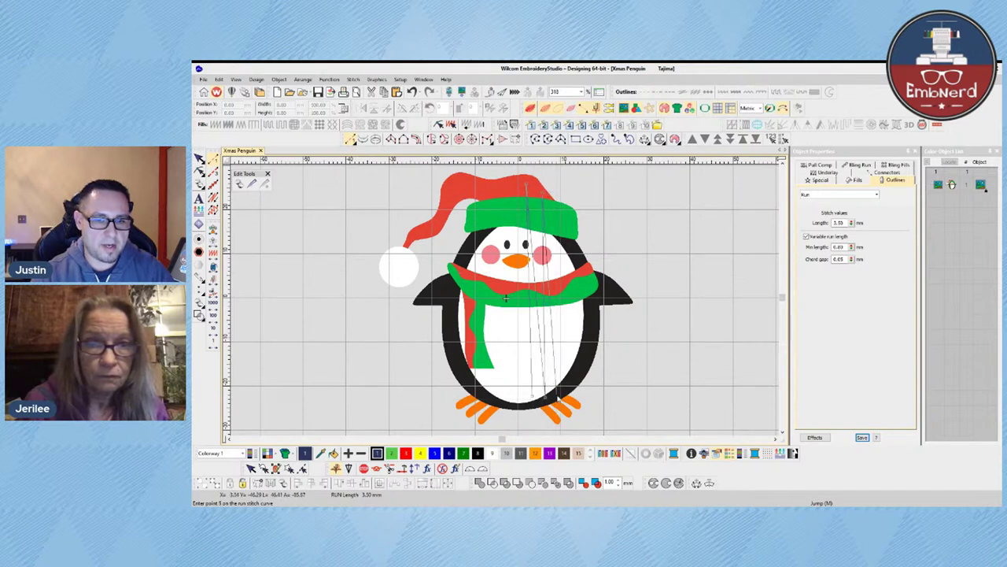
pyautogui.click(566, 296)
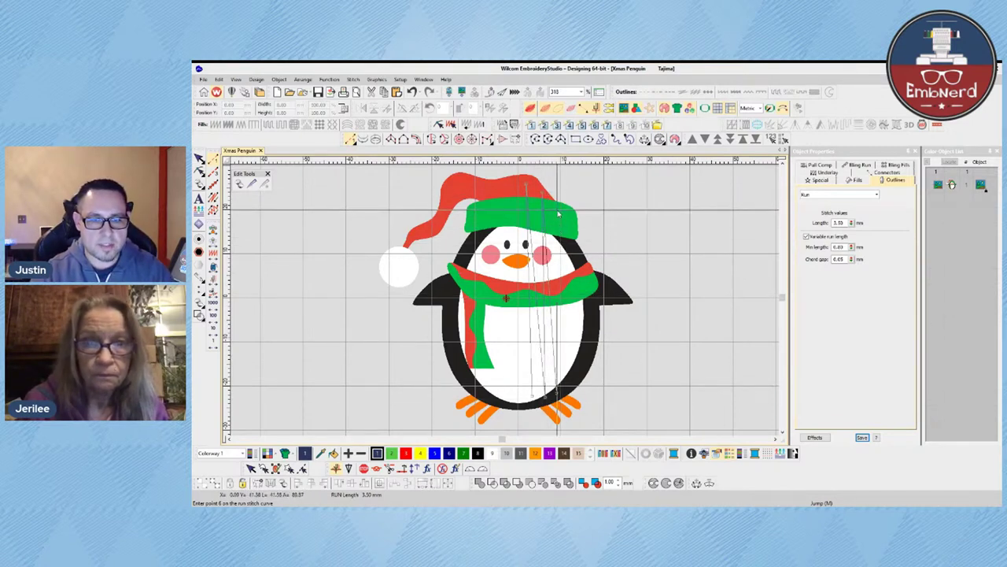
pyautogui.click(558, 209)
pyautogui.click(573, 380)
pyautogui.click(576, 256)
pyautogui.click(586, 354)
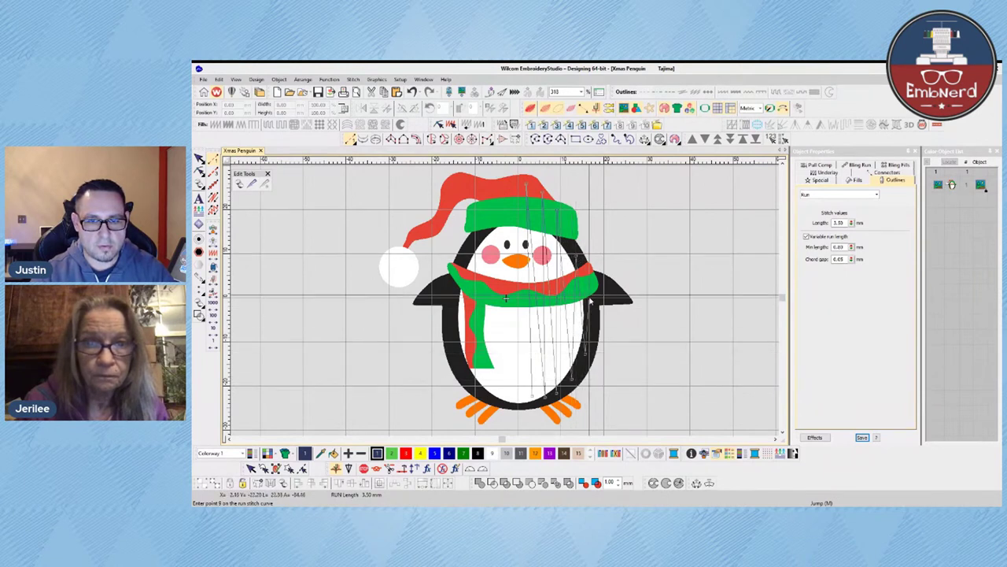
# - Extend the run stitch out around the right flipper and back to the body edge
pyautogui.click(593, 301)
pyautogui.click(618, 297)
pyautogui.click(597, 277)
pyautogui.click(592, 300)
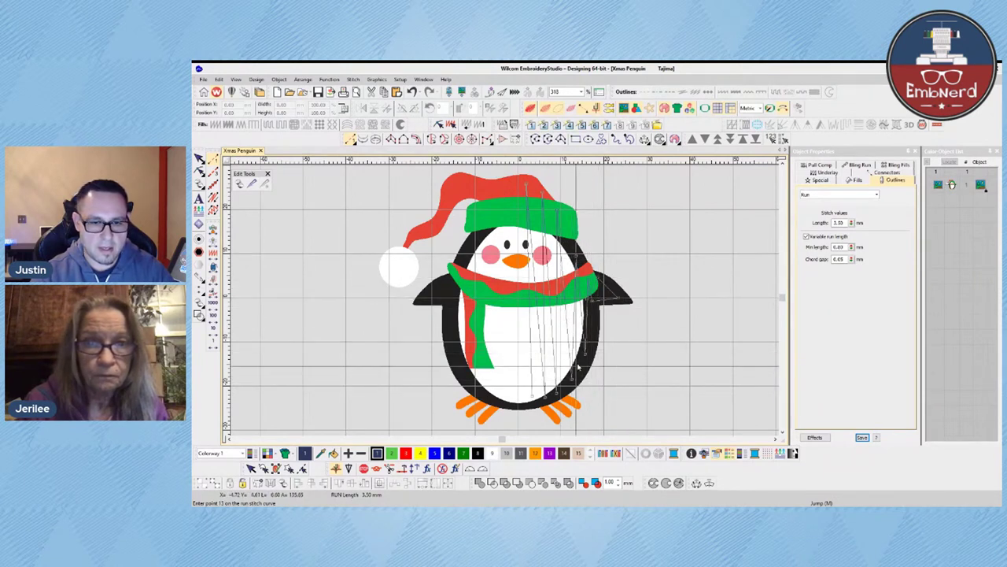
# - Route the run stitch down the body's right edge and back to the bottom centre of the belly
pyautogui.click(580, 366)
pyautogui.click(585, 345)
pyautogui.click(566, 384)
pyautogui.click(525, 403)
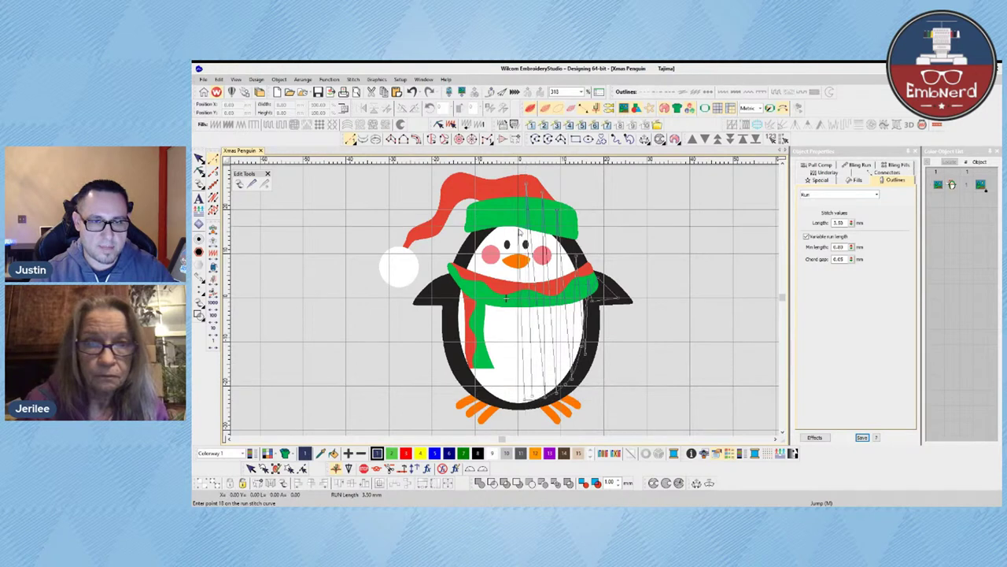
# - Continue the run stitch as vertical zigzag lines between hat and body across the penguin's left half
pyautogui.click(507, 183)
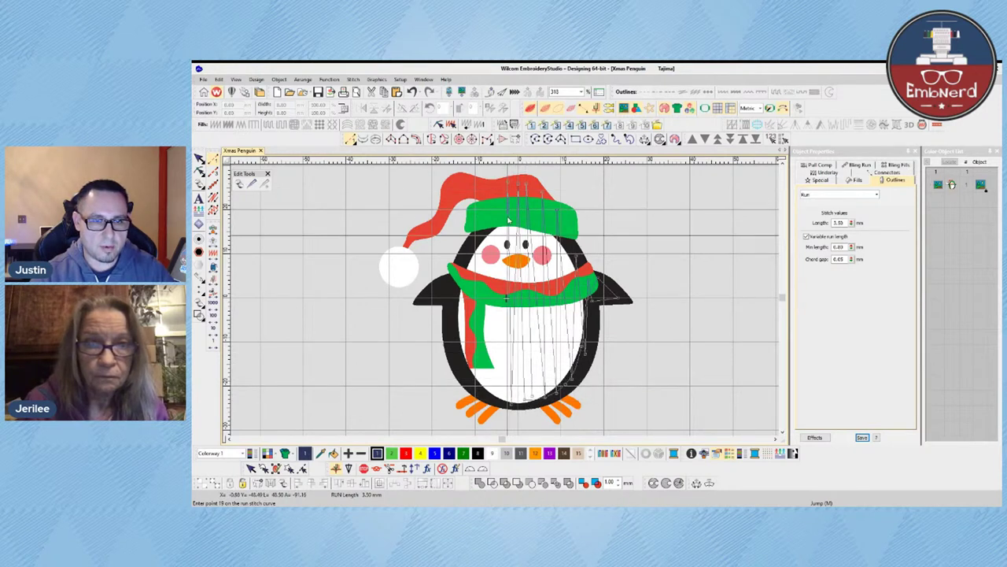
pyautogui.click(502, 397)
pyautogui.click(501, 189)
pyautogui.click(490, 397)
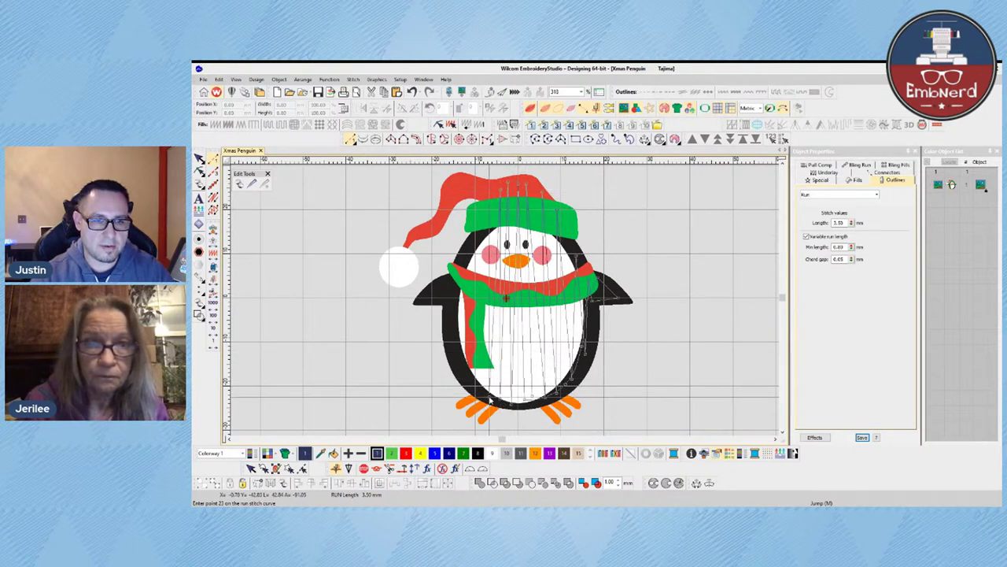
pyautogui.click(488, 218)
pyautogui.click(480, 387)
pyautogui.click(475, 197)
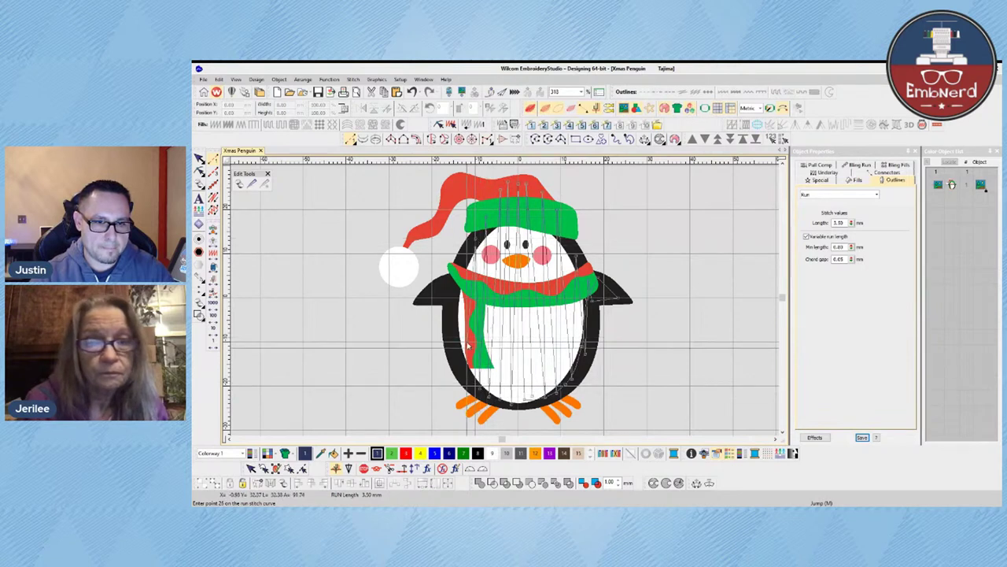
pyautogui.click(469, 398)
pyautogui.click(464, 198)
pyautogui.click(452, 354)
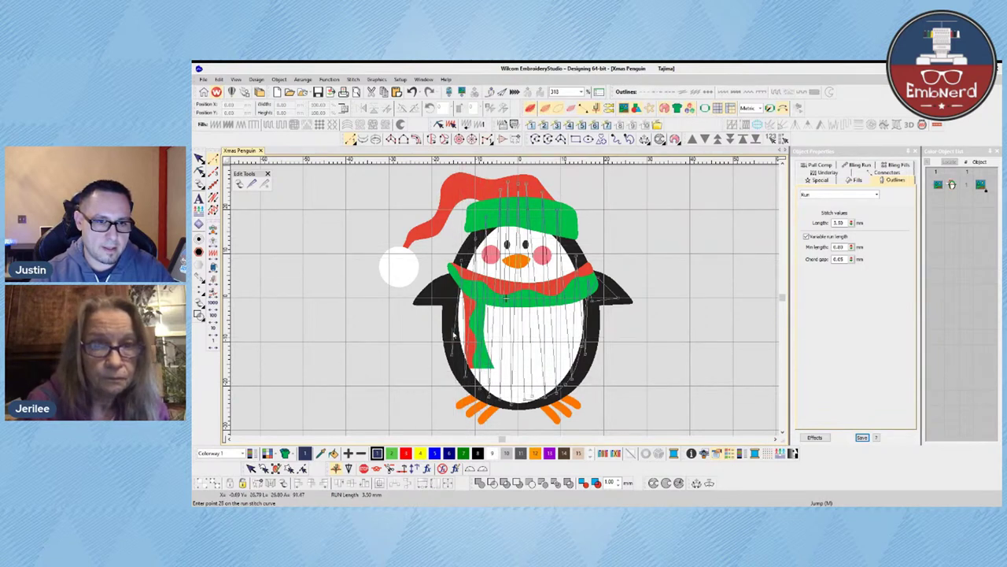
# - Zigzag the run stitch with short up-and-down segments across the left flipper to its tip
pyautogui.click(451, 284)
pyautogui.click(446, 301)
pyautogui.click(444, 285)
pyautogui.click(438, 296)
pyautogui.click(437, 286)
pyautogui.click(432, 298)
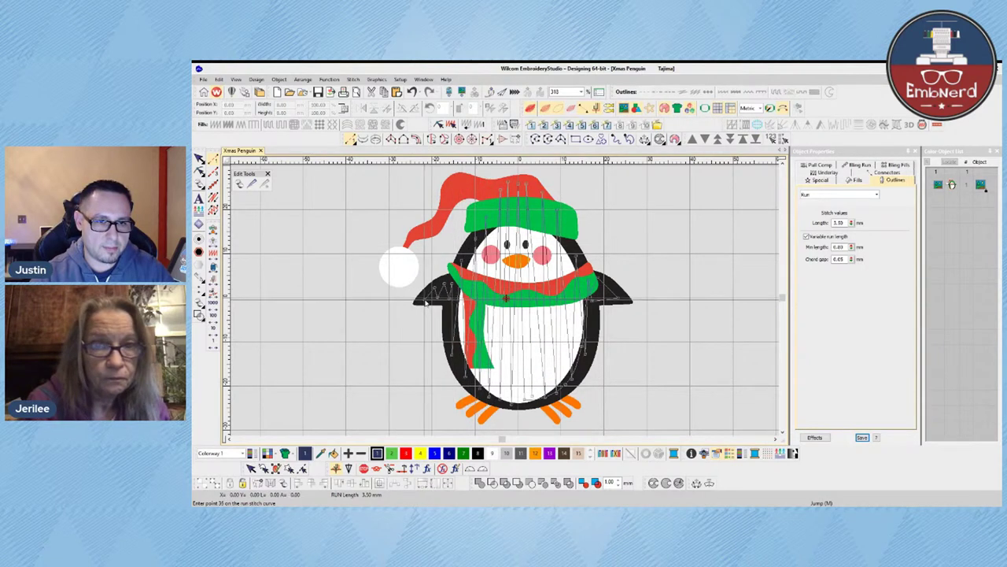
pyautogui.click(433, 288)
pyautogui.click(425, 299)
# - Route the run stitch from the left flipper up into the hat and along its tail to the white pom-pom
pyautogui.click(475, 243)
pyautogui.click(476, 221)
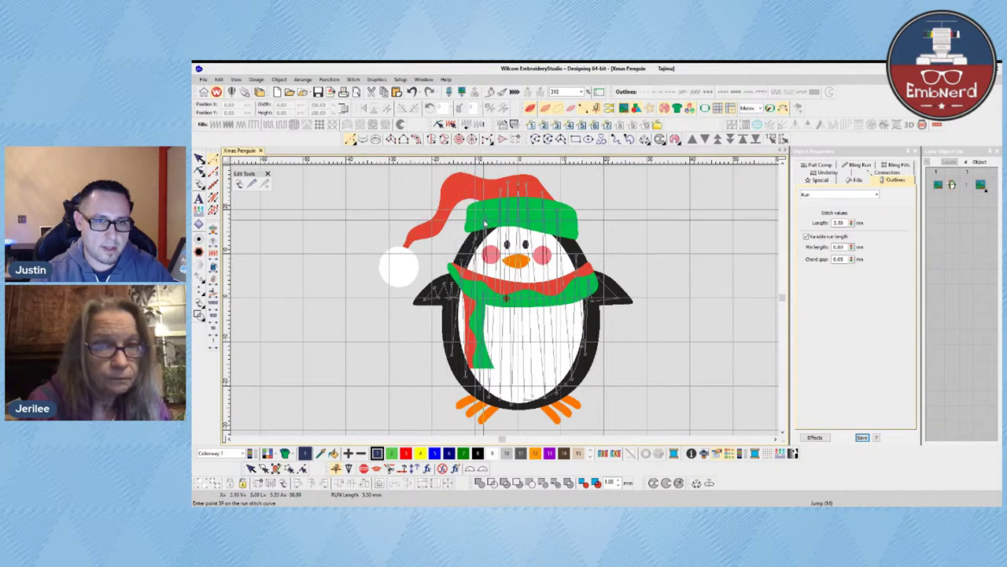
pyautogui.click(478, 213)
pyautogui.click(485, 206)
pyautogui.click(493, 202)
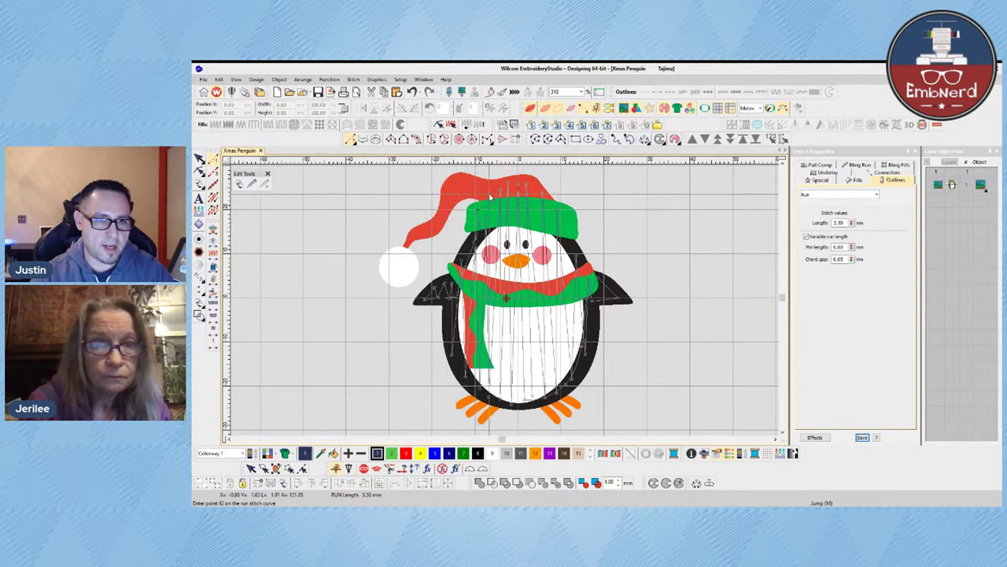
pyautogui.press('Return')
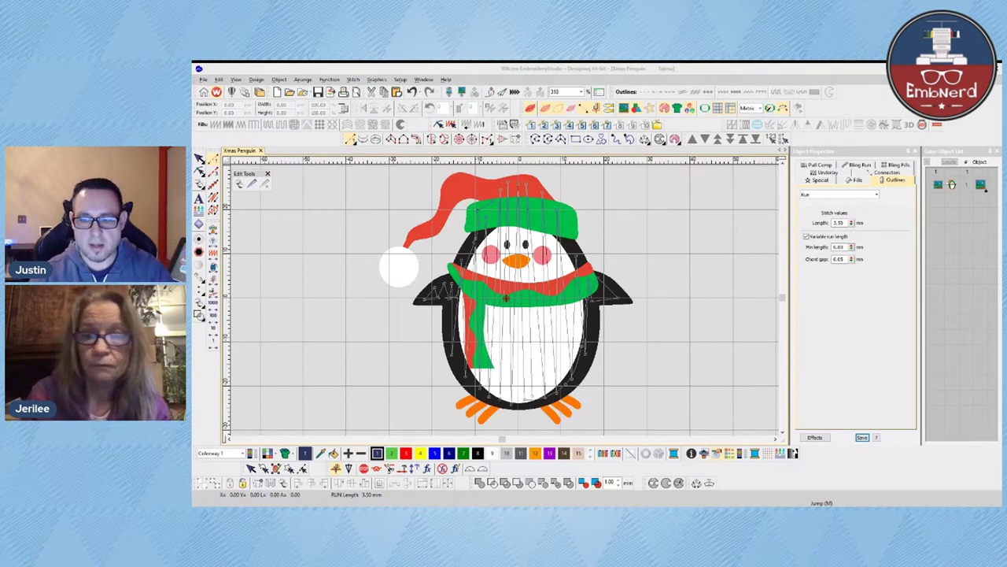
pyautogui.click(489, 209)
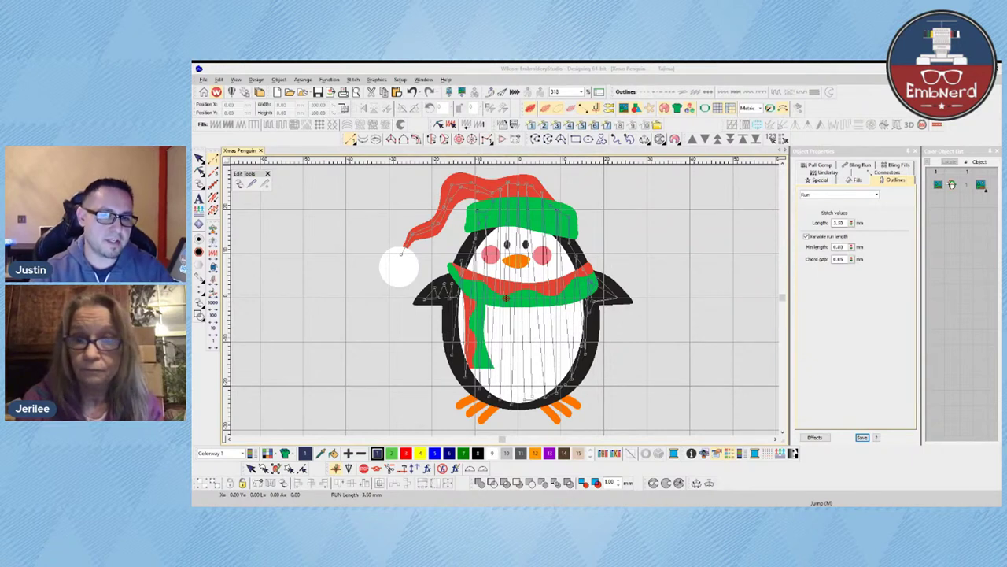
pyautogui.click(568, 349)
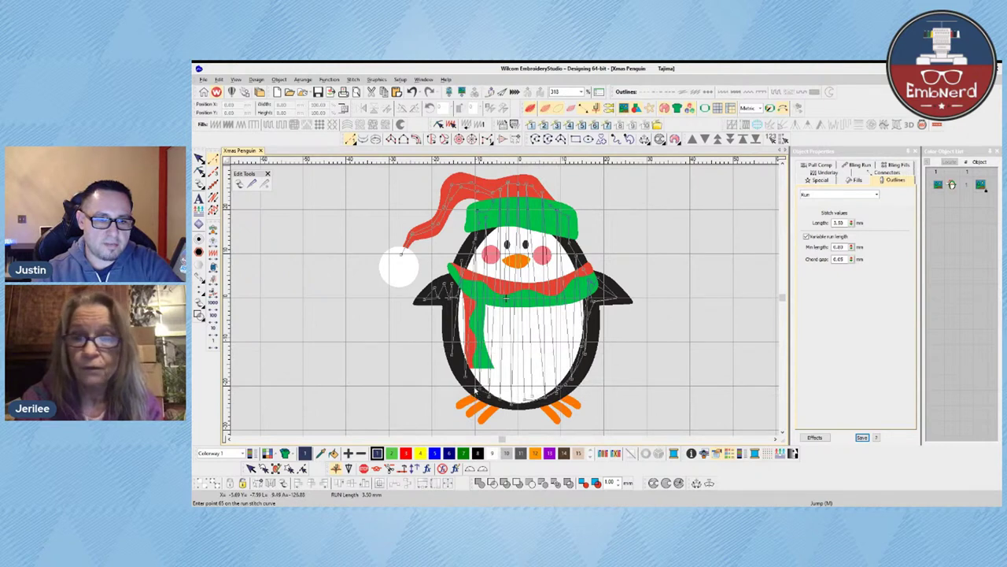
# - Continue the run stitch upward from the lower belly in wide diagonal side-to-side lines across the body and face to the hat
pyautogui.click(467, 375)
pyautogui.click(578, 375)
pyautogui.click(451, 340)
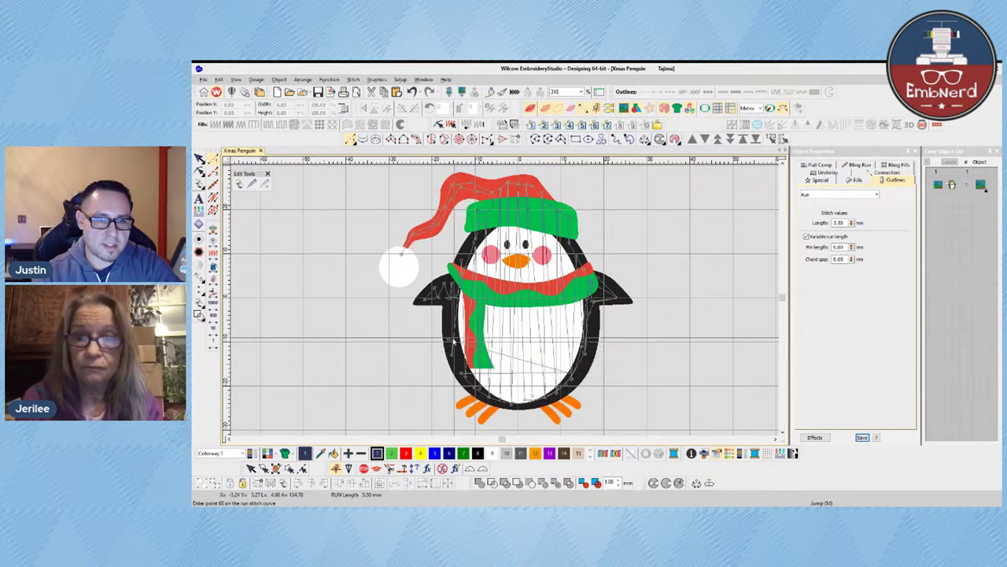
pyautogui.click(588, 320)
pyautogui.click(456, 272)
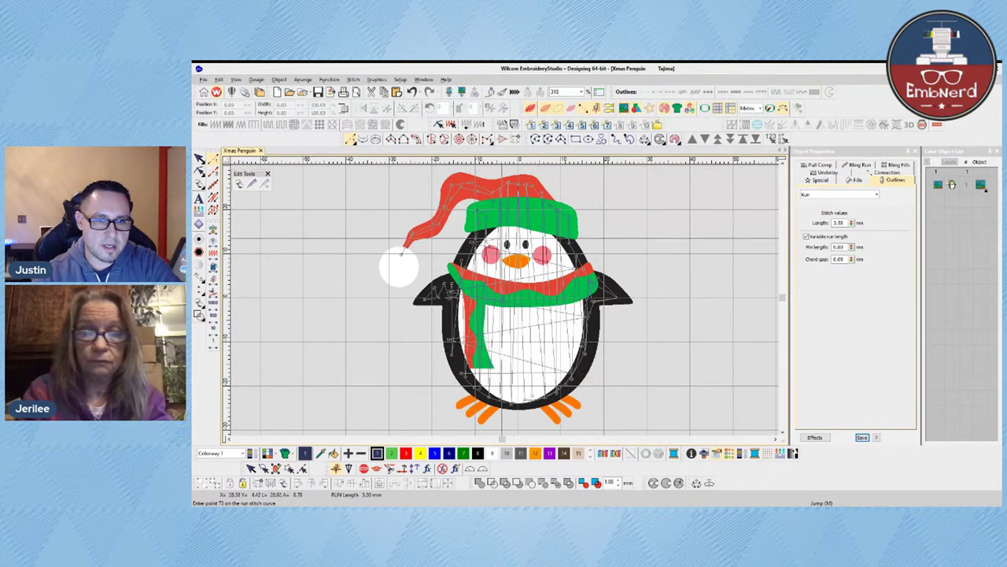
pyautogui.click(558, 223)
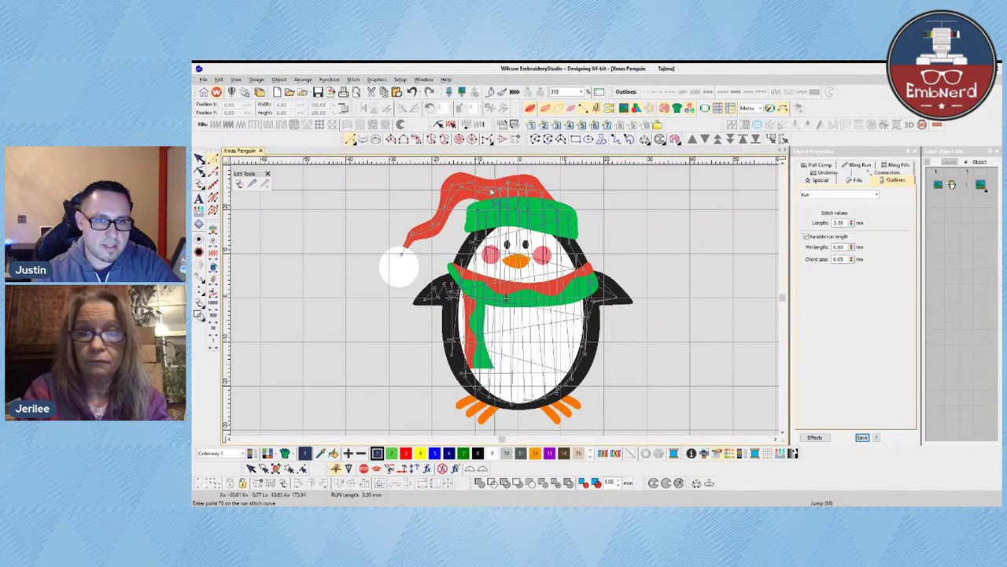
# - Bring the run stitch from the hat down the body's right side to the bottom of the belly and finish the object
pyautogui.press('Return')
pyautogui.click(558, 224)
pyautogui.click(589, 346)
pyautogui.click(584, 371)
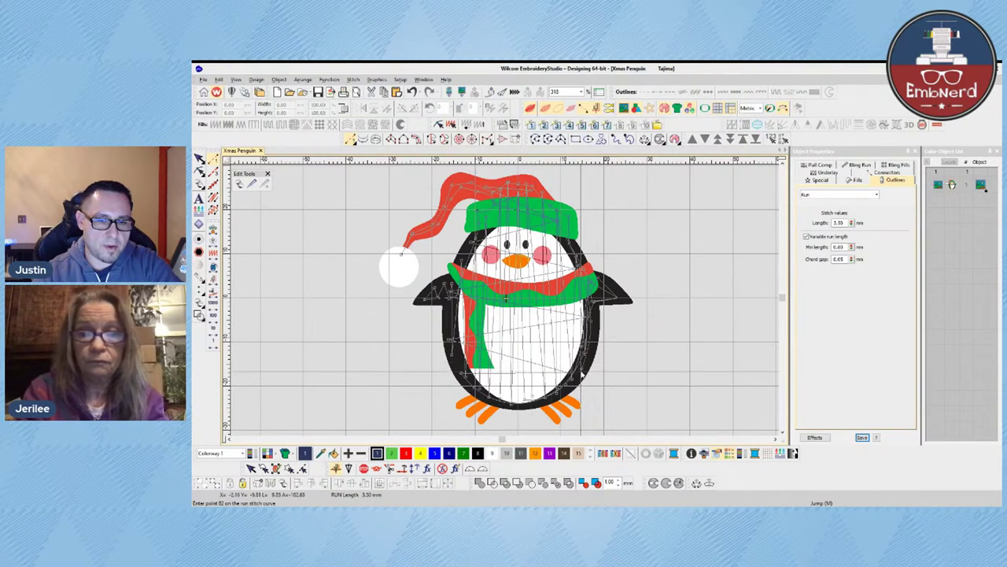
pyautogui.click(563, 392)
pyautogui.click(547, 400)
pyautogui.click(531, 402)
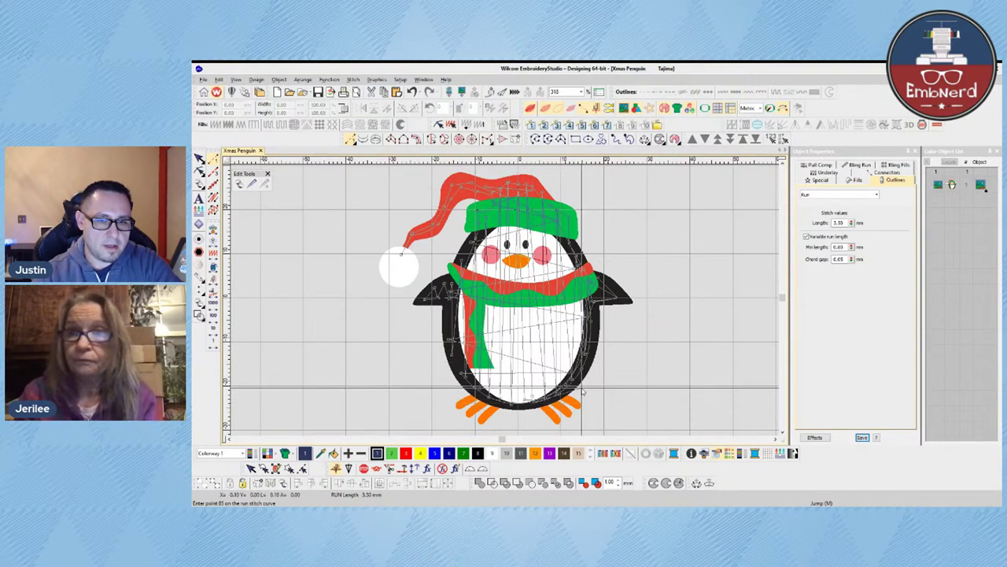
pyautogui.press('Return')
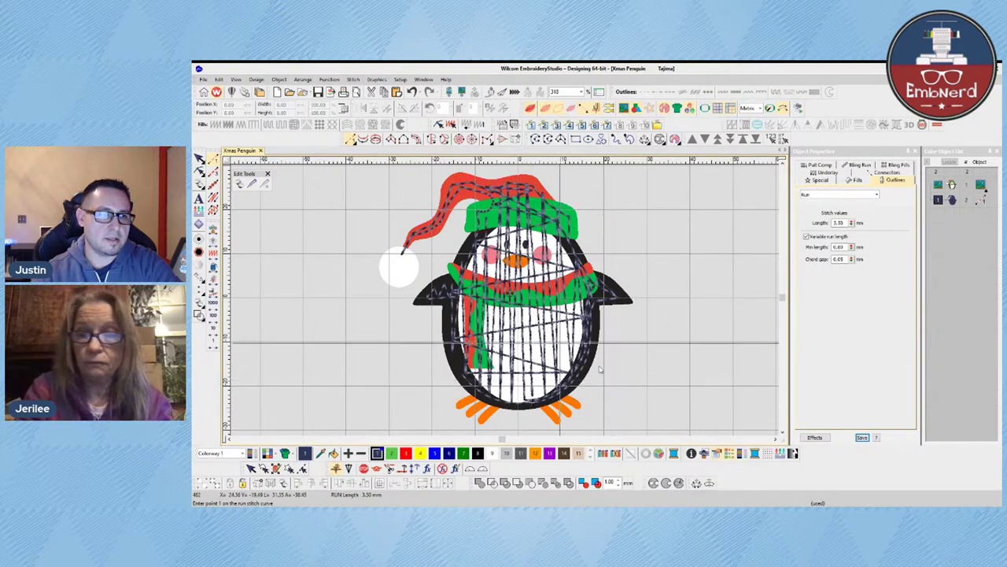
# - Recolour the finished run stitch underlay to yellow (colour 4) and make yellow the current colour
pyautogui.click(200, 159)
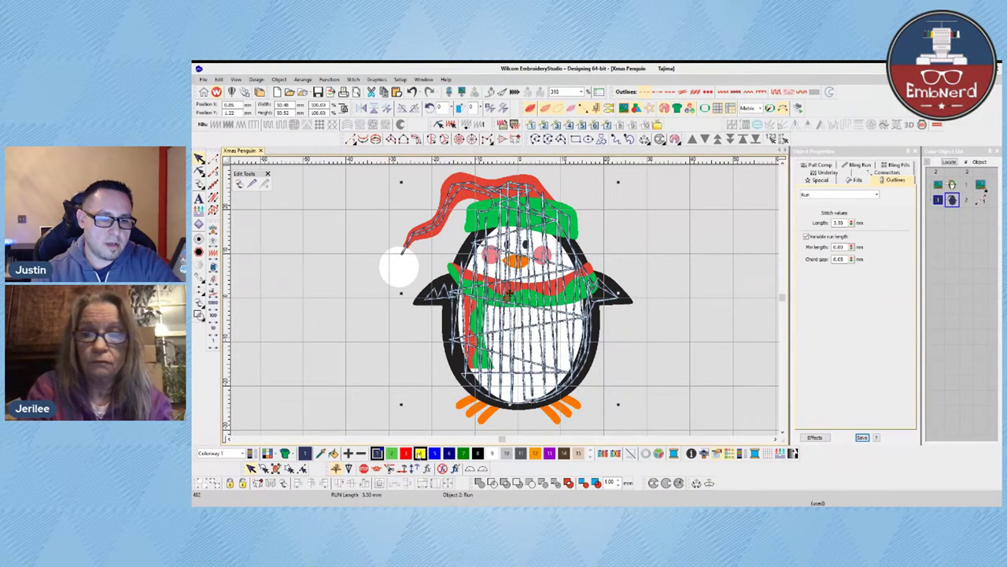
pyautogui.click(421, 453)
pyautogui.click(385, 391)
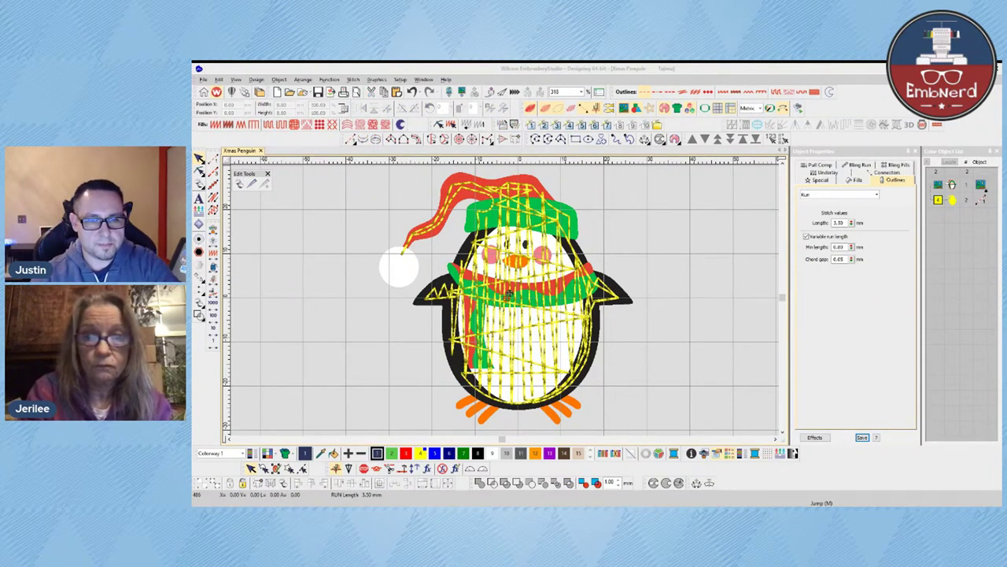
pyautogui.click(559, 299)
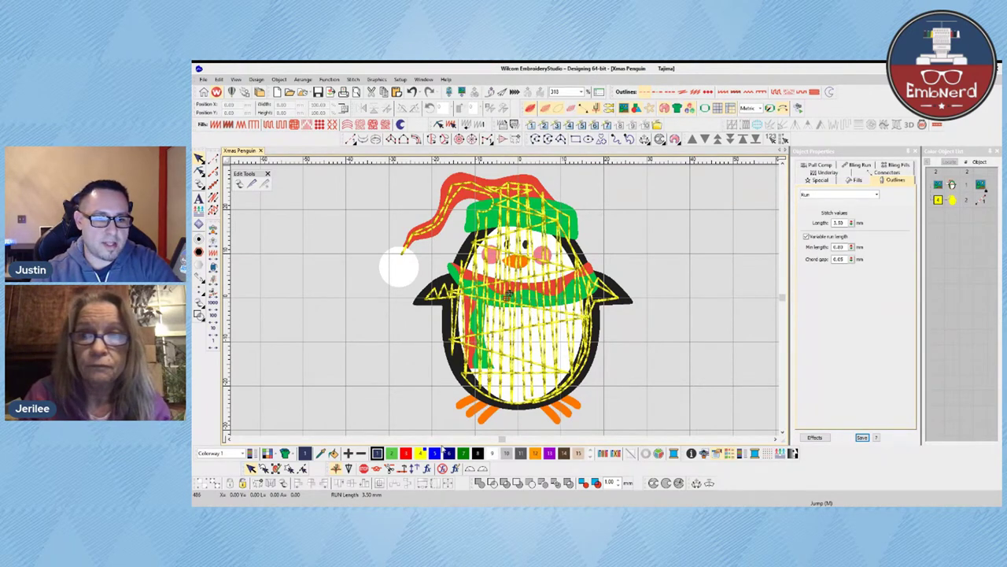
pyautogui.click(420, 453)
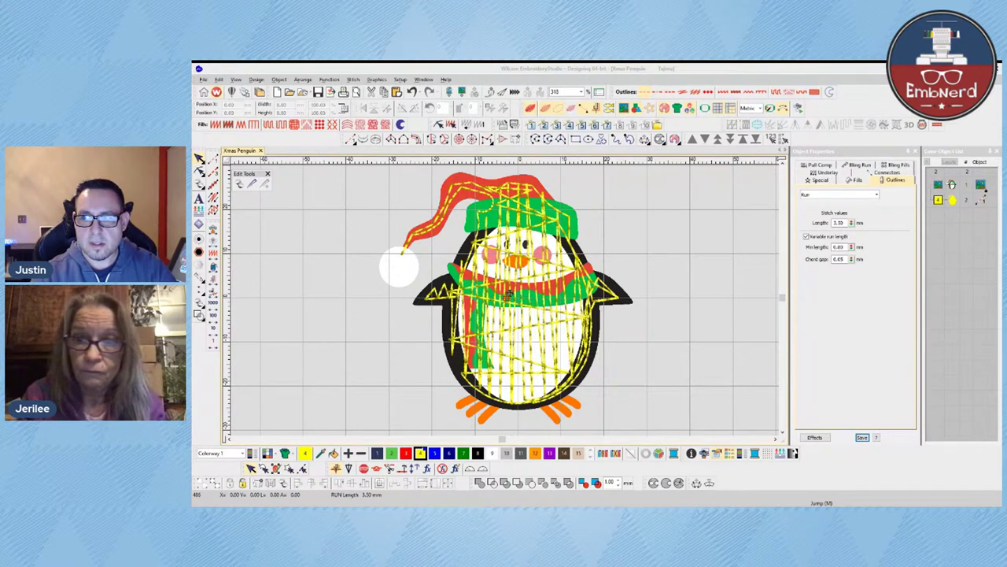
pyautogui.click(446, 331)
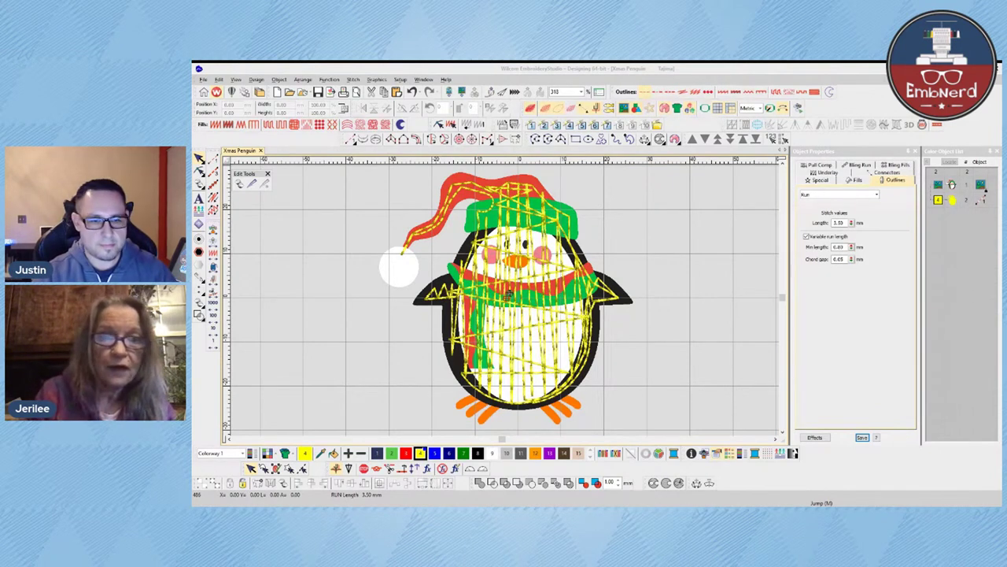
# - Digitize the penguin's body below the scarf as a yellow Complex Fill
pyautogui.click(466, 306)
pyautogui.press('b')
pyautogui.click(570, 362)
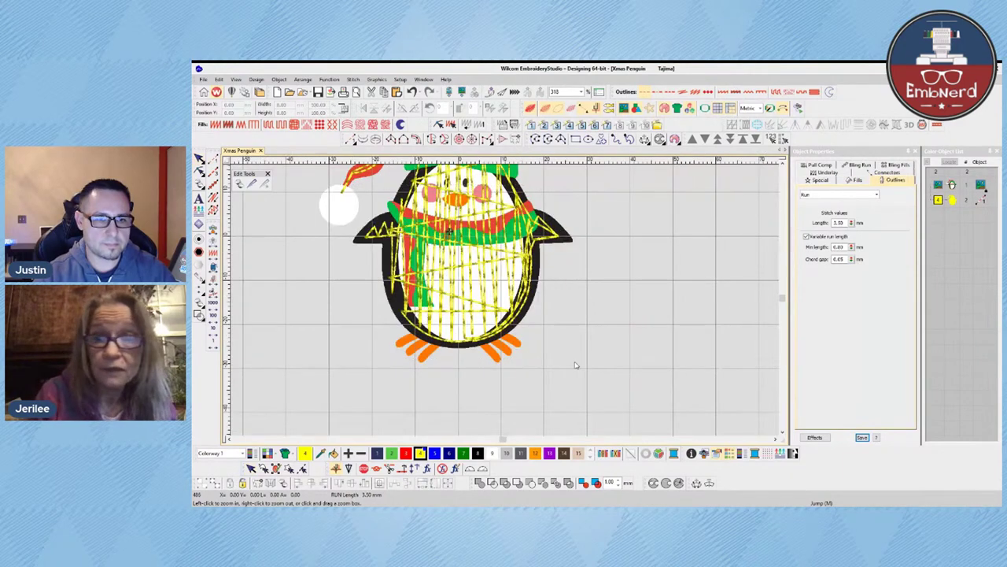
pyautogui.moveTo(576, 365); pyautogui.dragTo(327, 187)
pyautogui.click(431, 139)
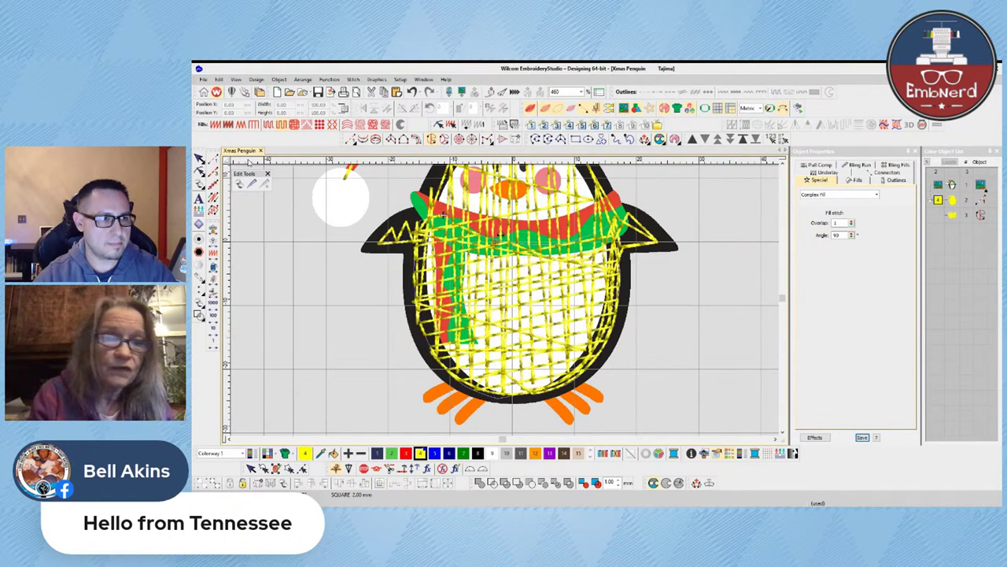
# - Set the body fill's stitch angle to 15 degrees
pyautogui.click(200, 159)
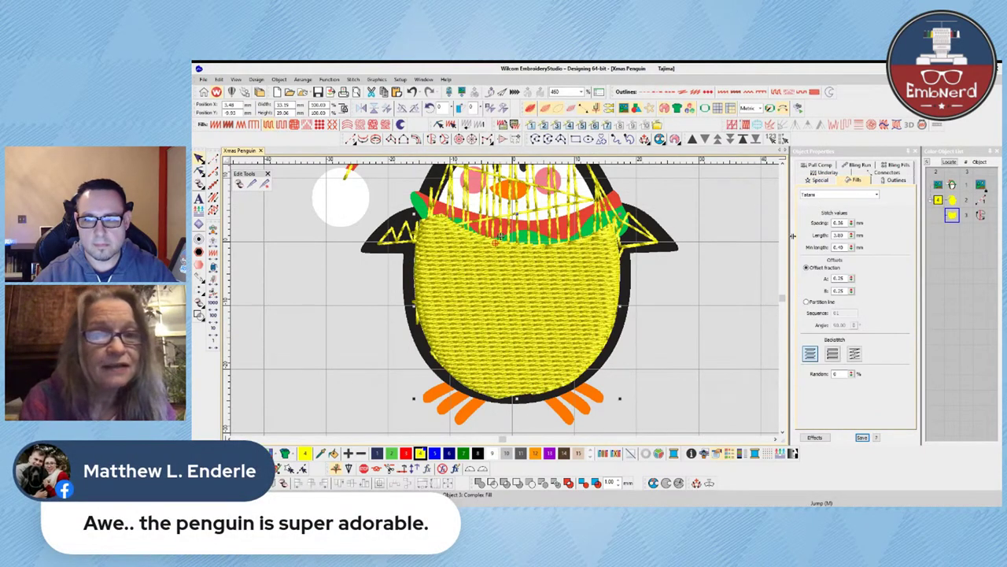
pyautogui.click(822, 181)
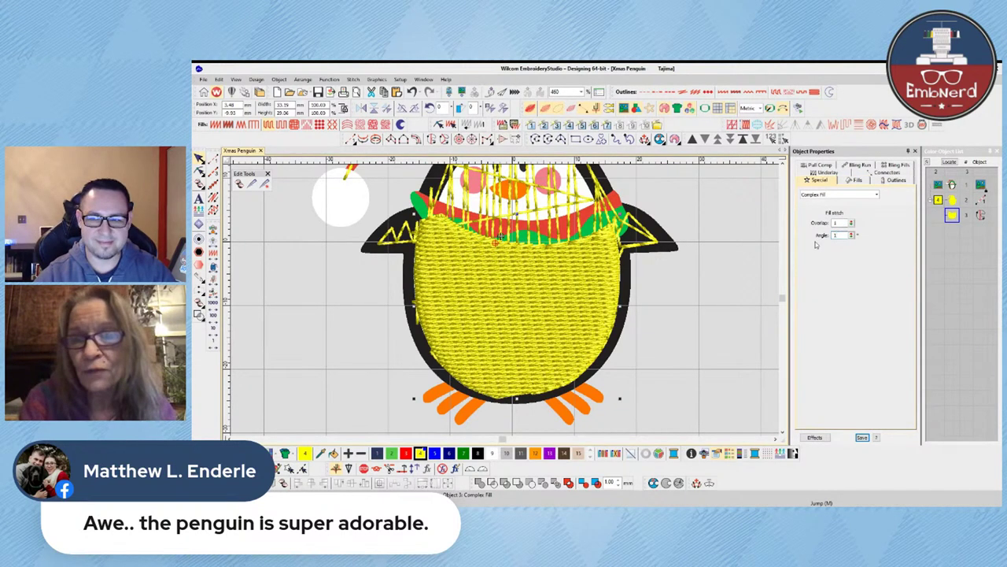
pyautogui.press('Return')
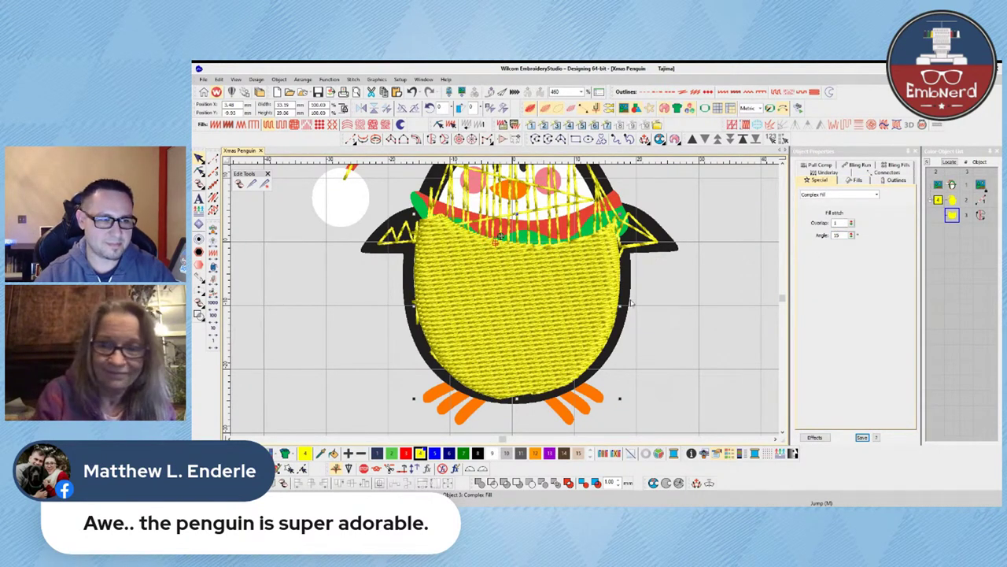
# - Enable pull compensation on the body fill and set it to 0.35 mm
pyautogui.click(828, 165)
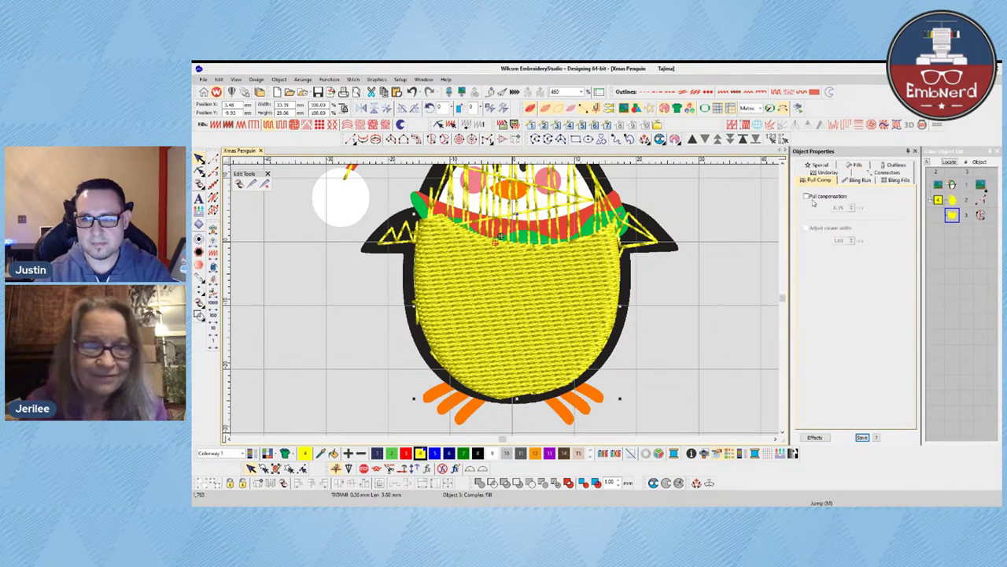
pyautogui.click(808, 196)
pyautogui.doubleClick(839, 207)
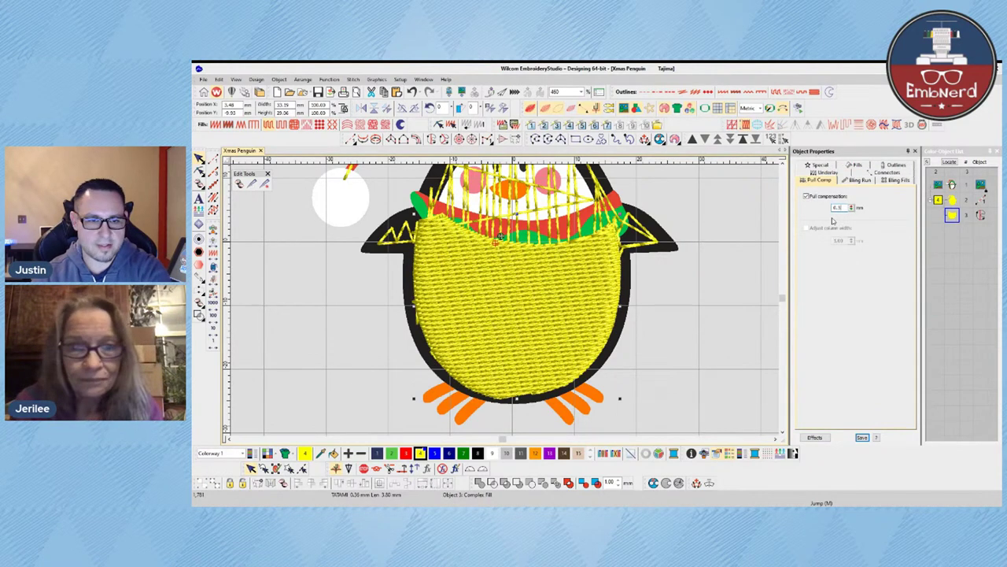
pyautogui.click(686, 290)
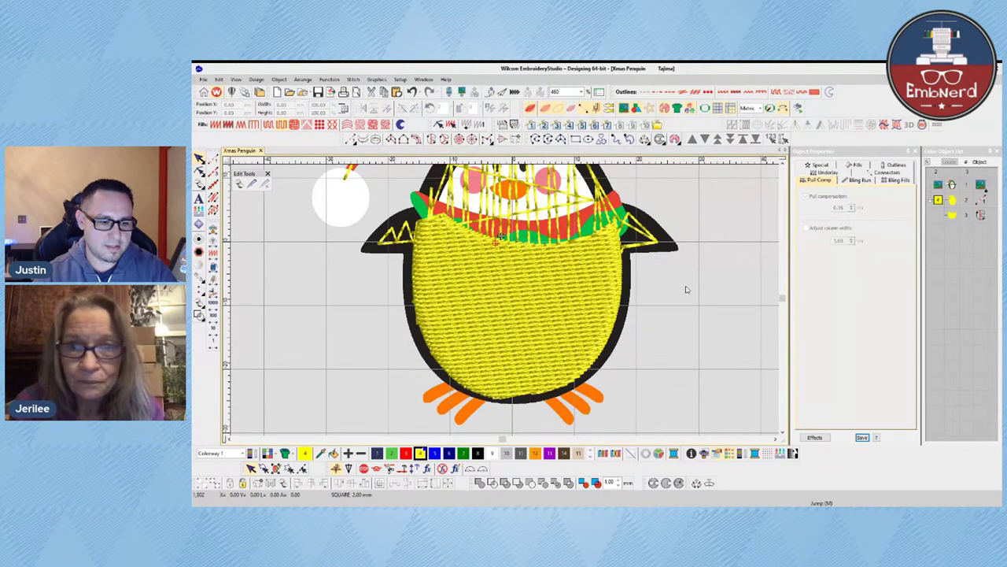
# - Nudge the run stitch's end point slightly upward at the bottom of the belly and compare it with the body fill's start point
pyautogui.click(613, 318)
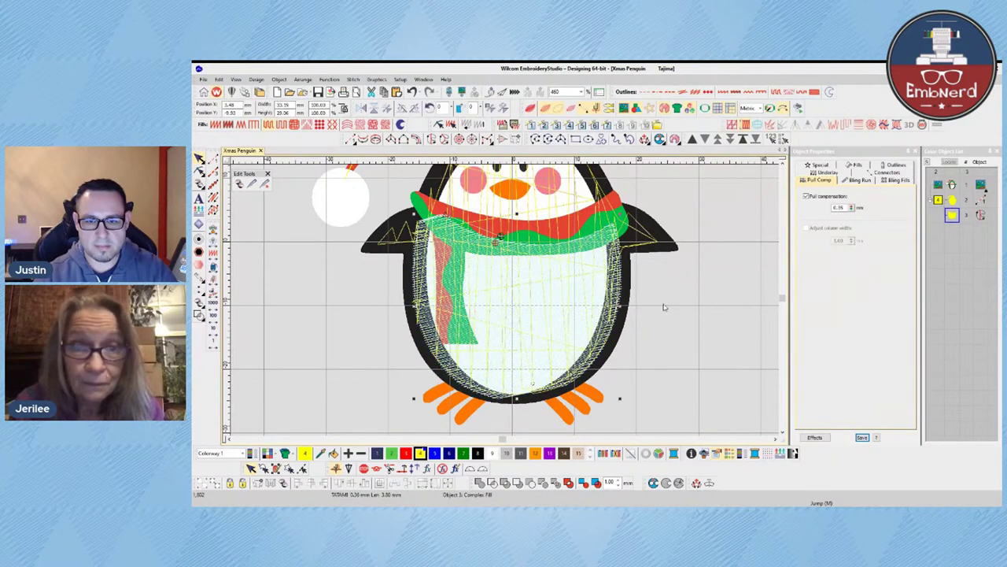
pyautogui.click(950, 202)
pyautogui.press('h')
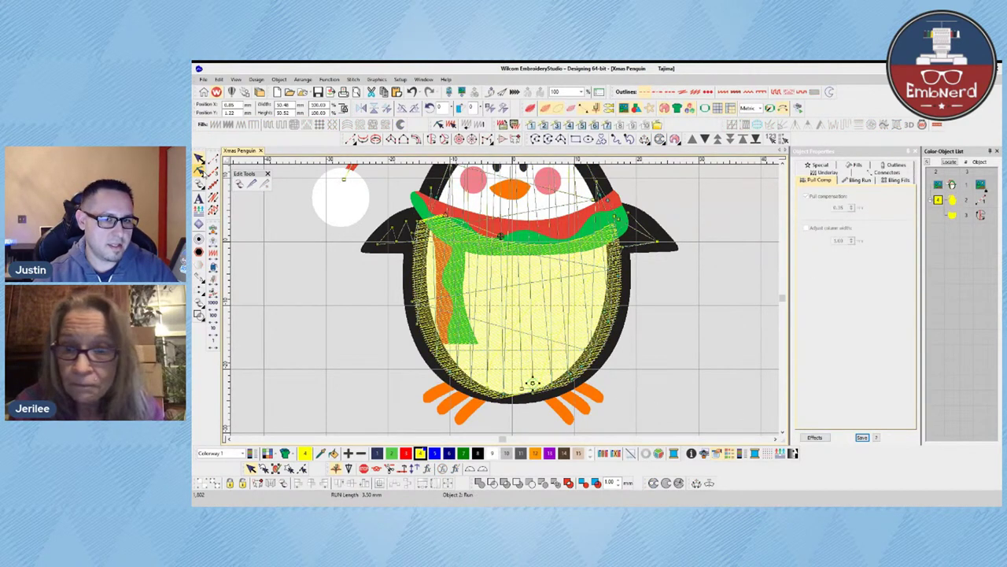
pyautogui.moveTo(533, 384); pyautogui.dragTo(533, 381)
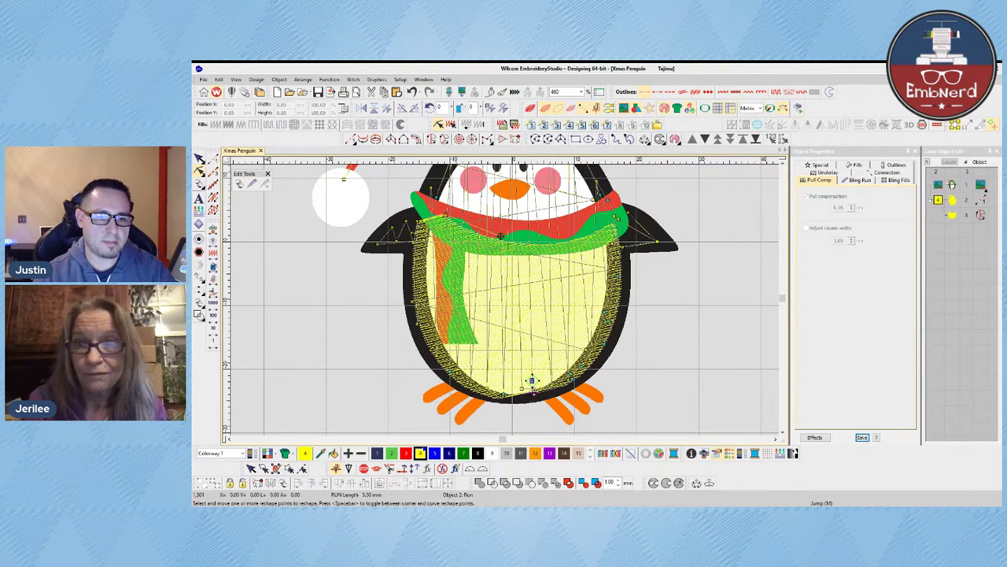
pyautogui.click(534, 392)
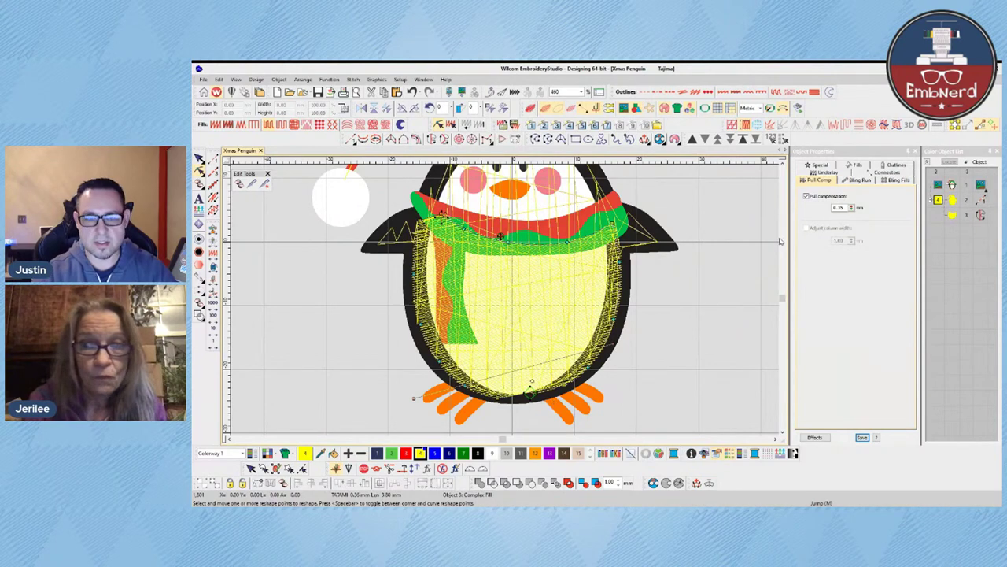
pyautogui.hotkey('shift', 'Tab')
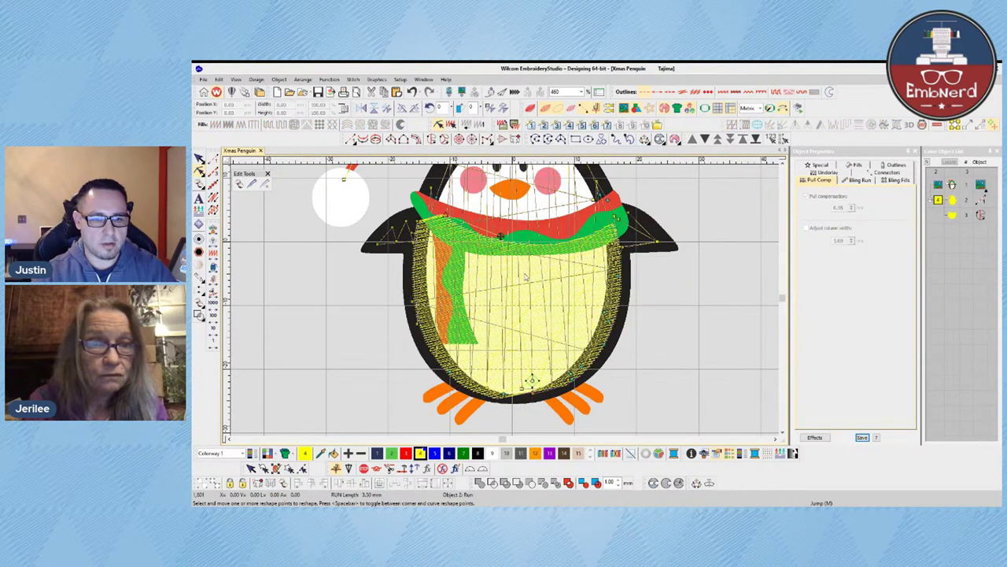
pyautogui.click(554, 275)
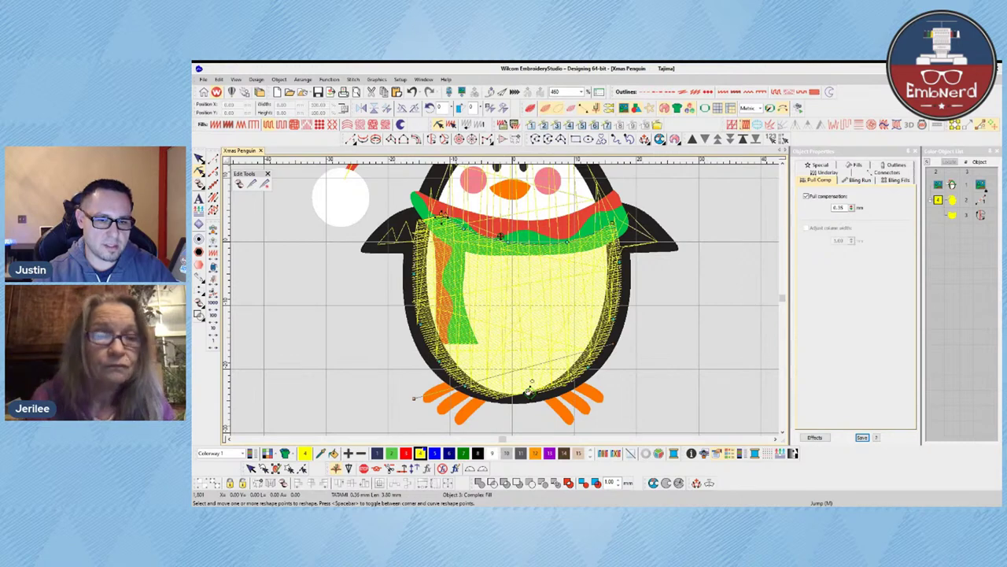
pyautogui.click(533, 394)
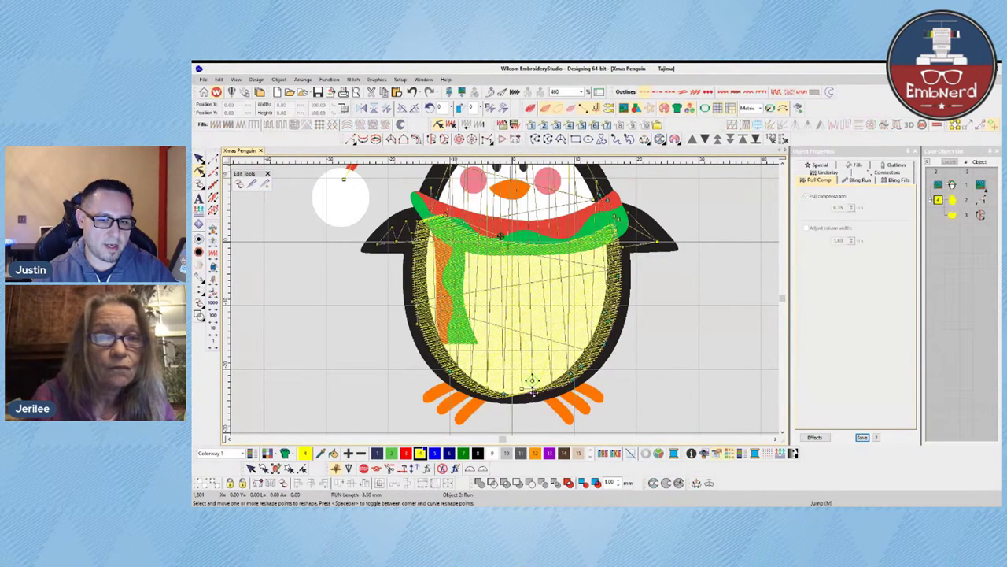
pyautogui.click(530, 388)
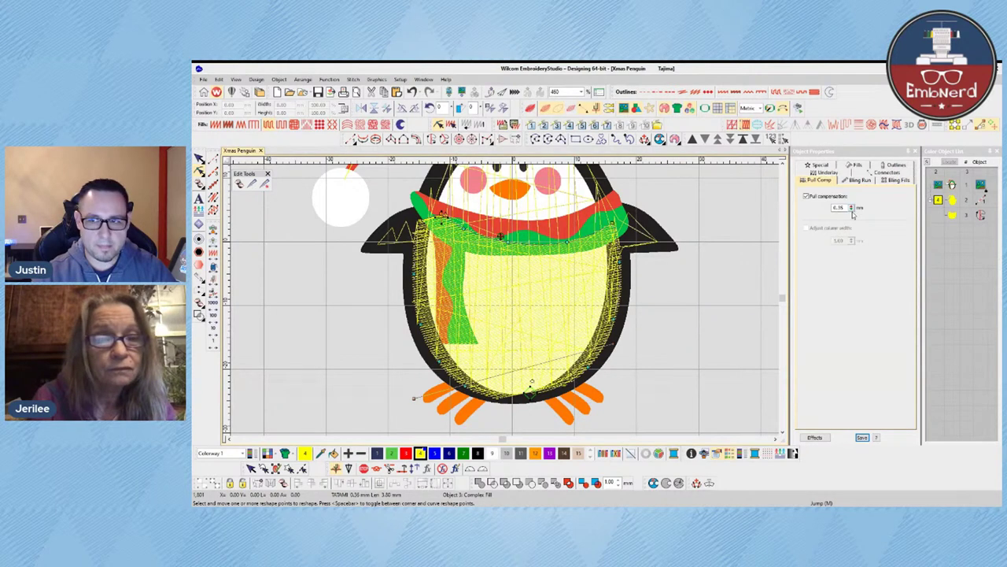
# - Examine the body fill's underlay and Complex Fill settings
pyautogui.click(825, 172)
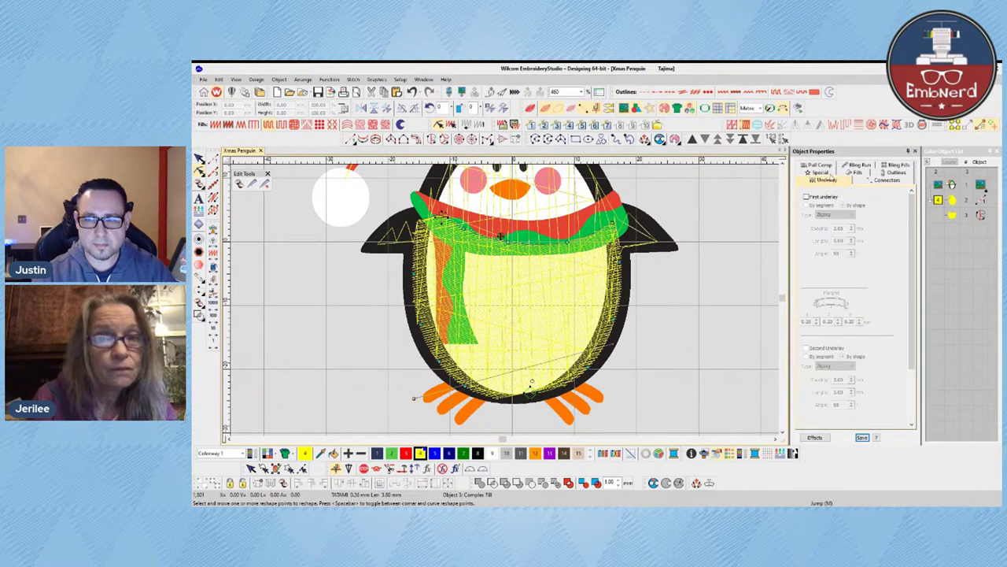
pyautogui.click(826, 172)
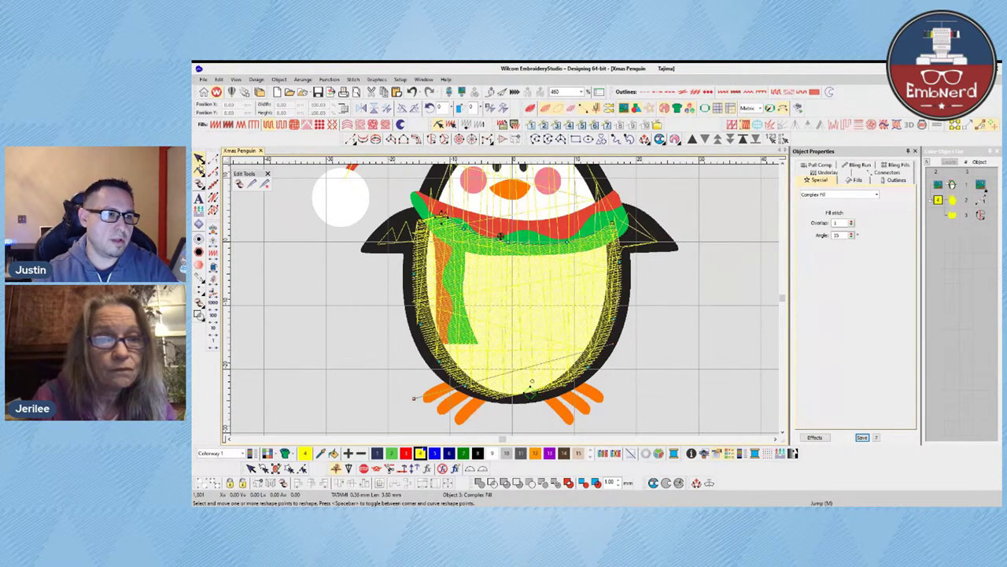
pyautogui.click(200, 160)
pyautogui.press('Escape')
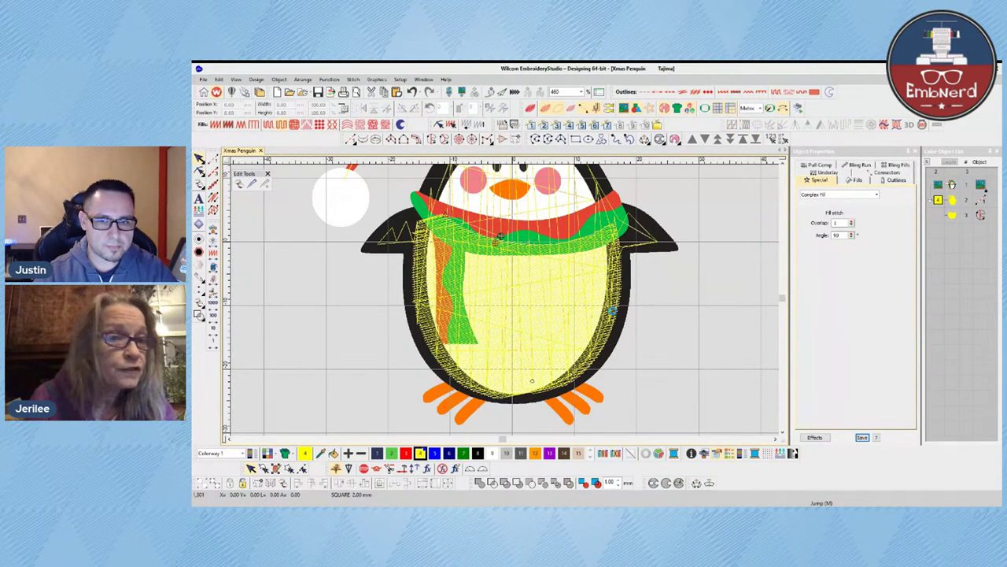
pyautogui.click(612, 311)
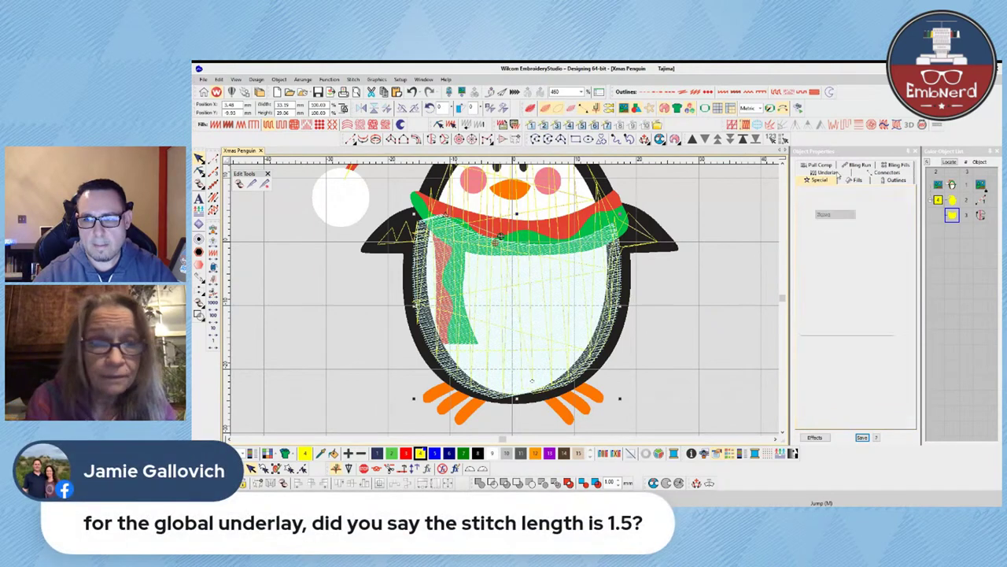
pyautogui.click(828, 171)
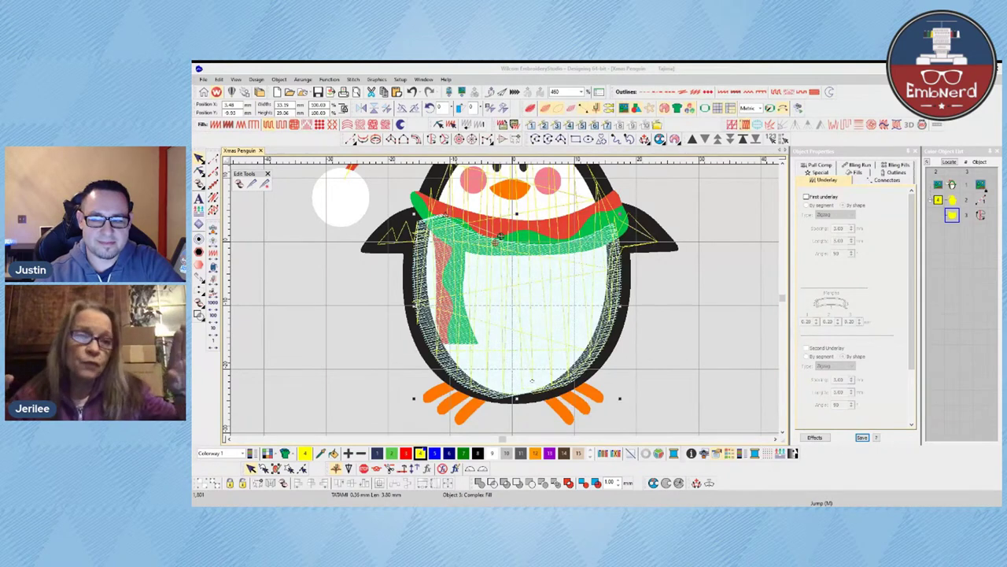
pyautogui.click(713, 241)
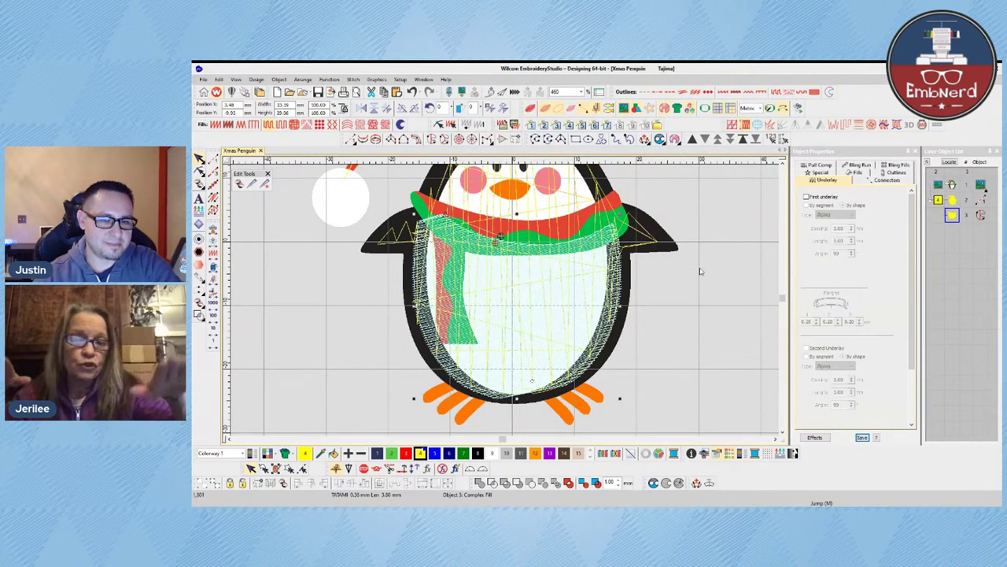
# - Recolour both yellow objects, the run stitch underlay and the body fill, to white (colour 9)
pyautogui.click(666, 281)
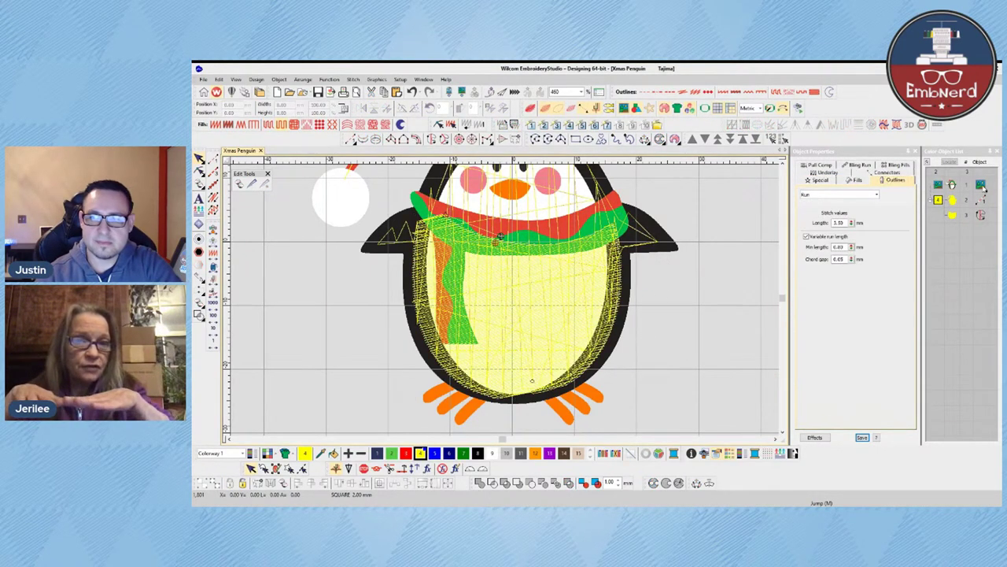
pyautogui.click(939, 200)
pyautogui.click(493, 454)
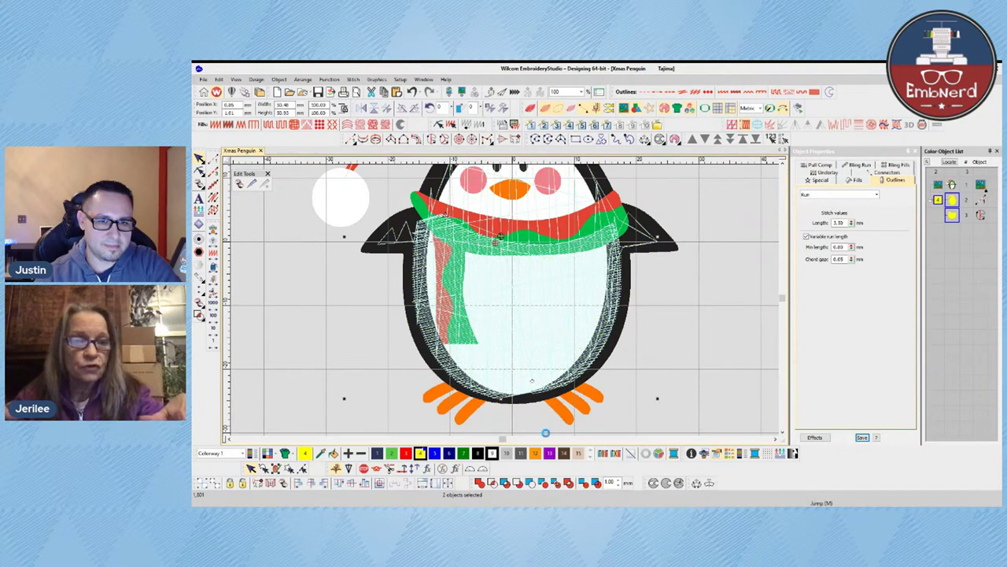
# - Turn on the first underlay of the body's Complex Fill, using the Zigzag type
pyautogui.click(953, 216)
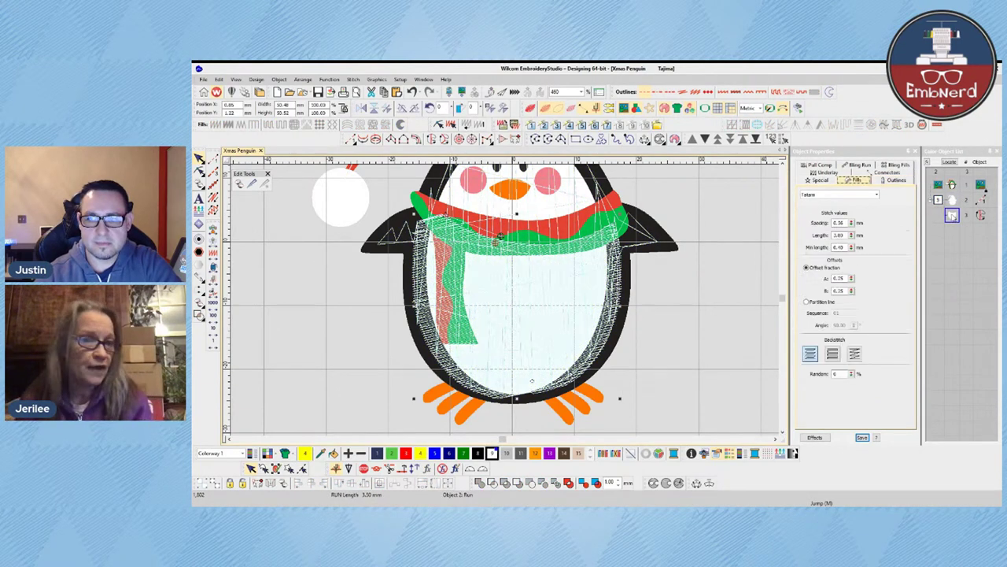
pyautogui.click(827, 172)
pyautogui.click(806, 197)
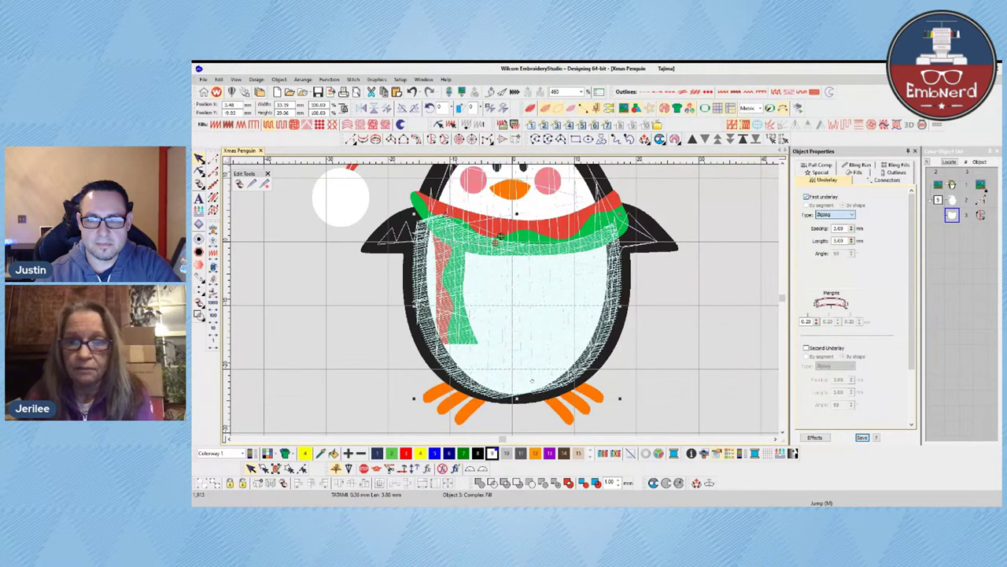
pyautogui.click(709, 342)
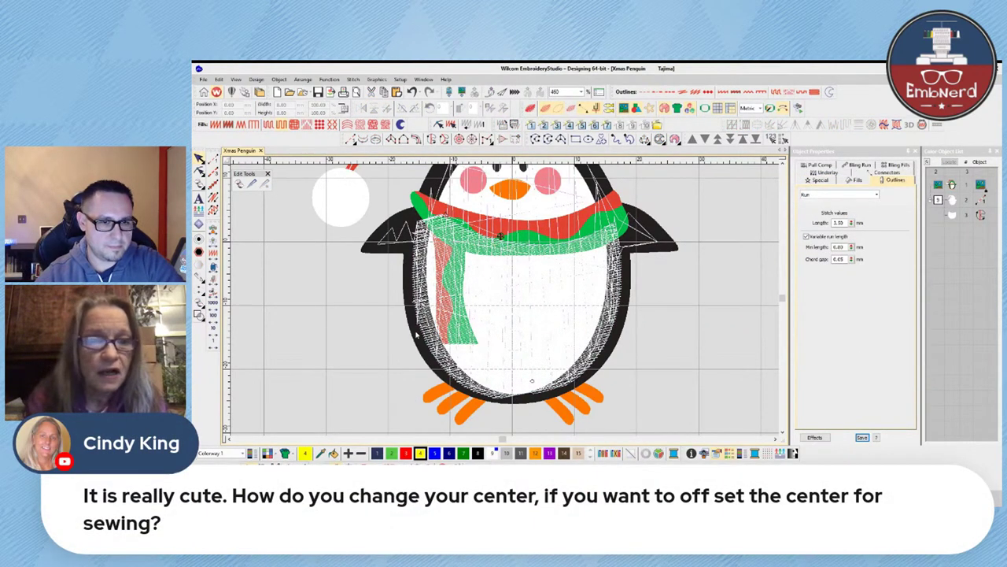
# - Digitize the innermost toe of the left foot as a Column A object, extending its upper end under the body's black outline
pyautogui.moveTo(395, 338); pyautogui.dragTo(558, 371)
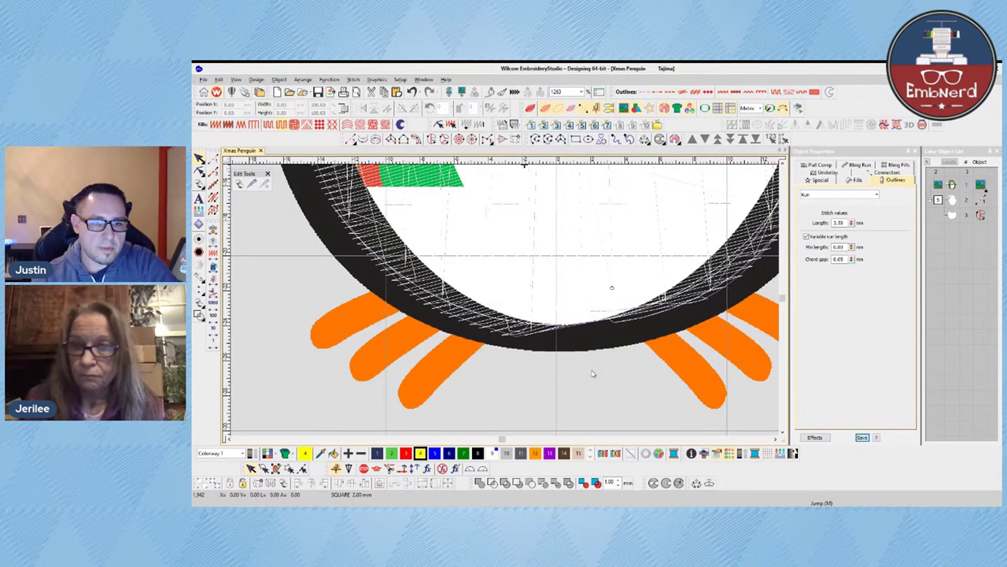
pyautogui.scroll(-2, 574, 353)
pyautogui.scroll(-3, 567, 302)
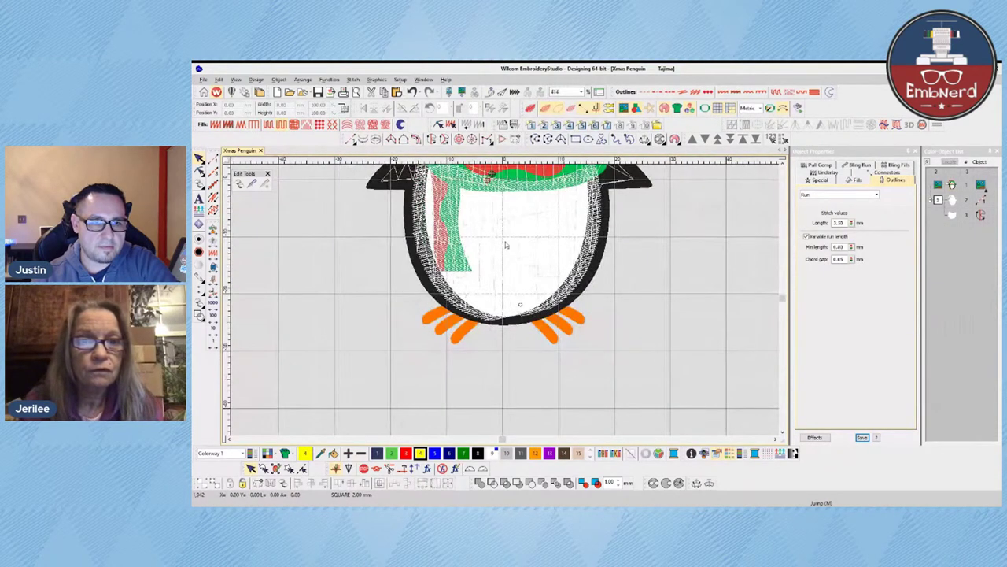
pyautogui.scroll(1, 528, 272)
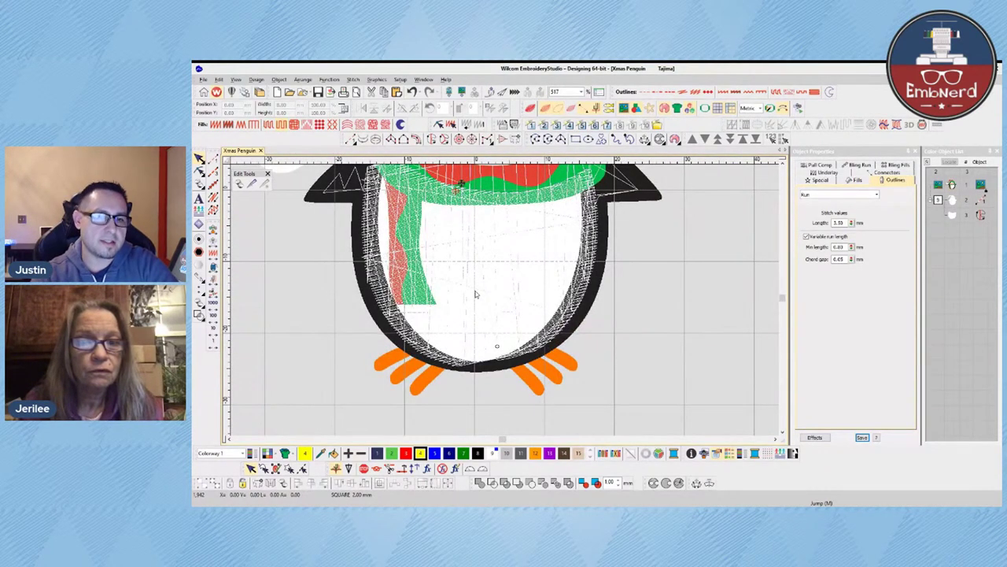
pyautogui.scroll(2, 436, 339)
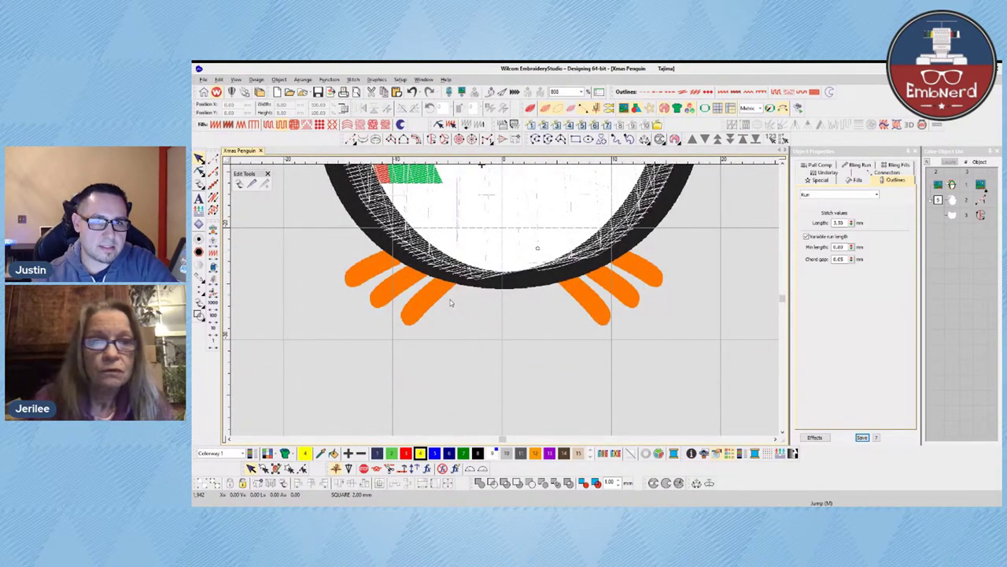
pyautogui.click(392, 139)
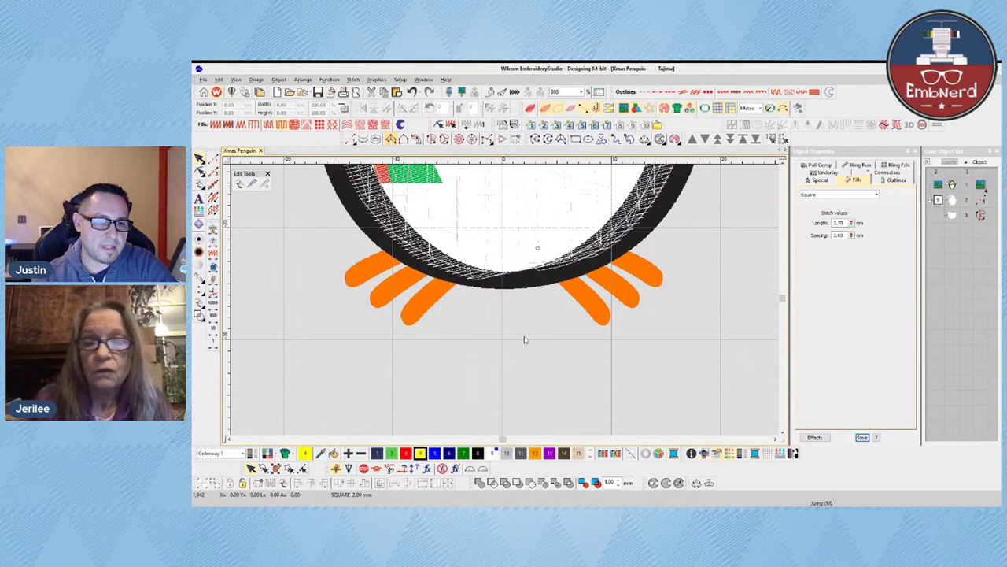
pyautogui.scroll(1, 524, 339)
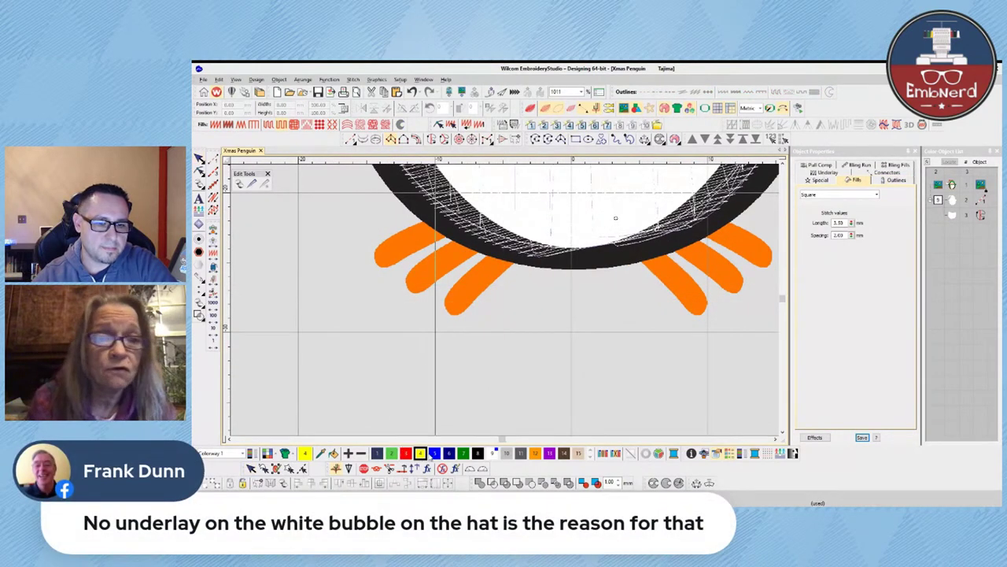
pyautogui.click(502, 248)
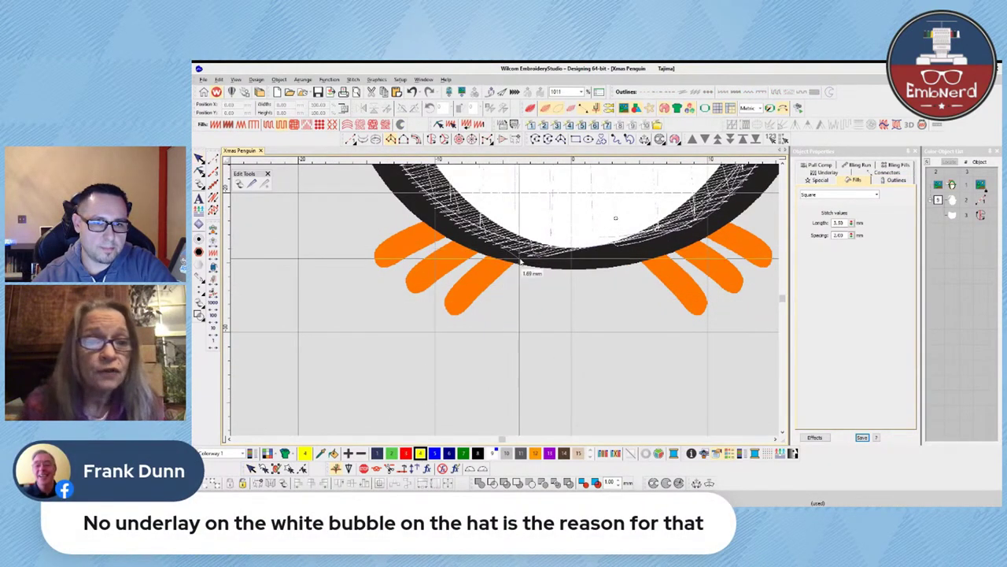
pyautogui.click(522, 261)
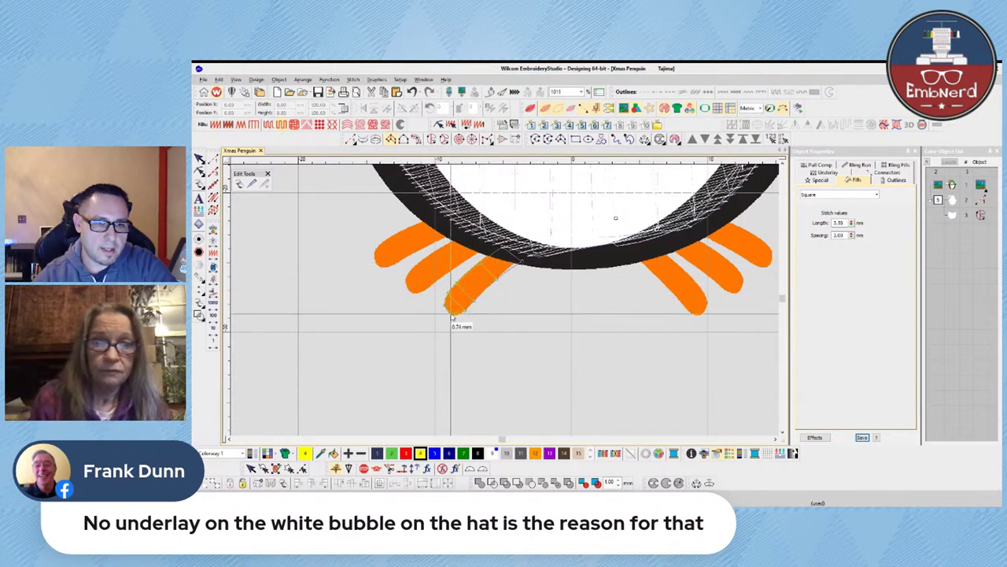
# - Recolour the run stitch underlay and the body fill to dark green (colour 7)
pyautogui.scroll(-2, 469, 308)
pyautogui.scroll(-3, 506, 303)
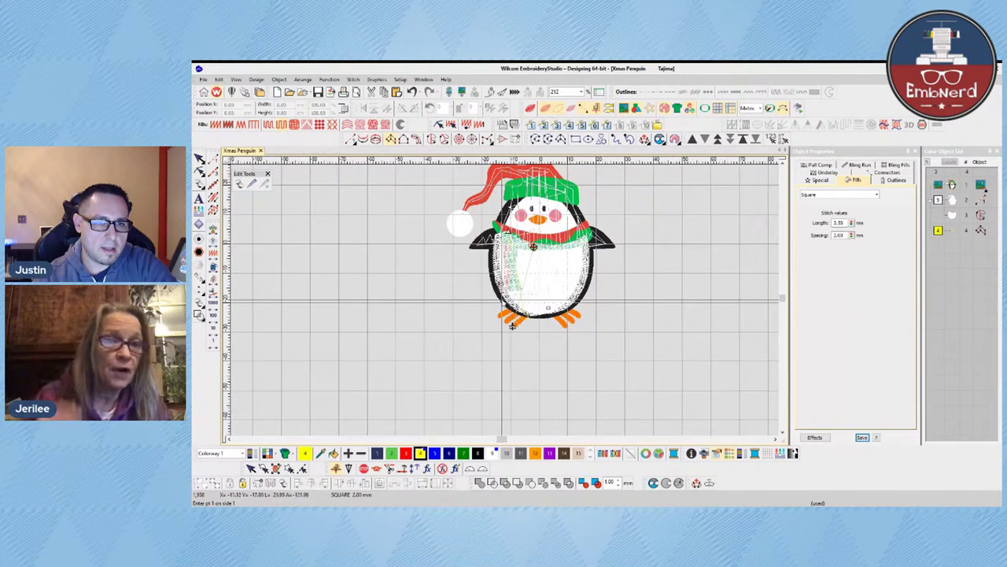
pyautogui.scroll(-1, 453, 271)
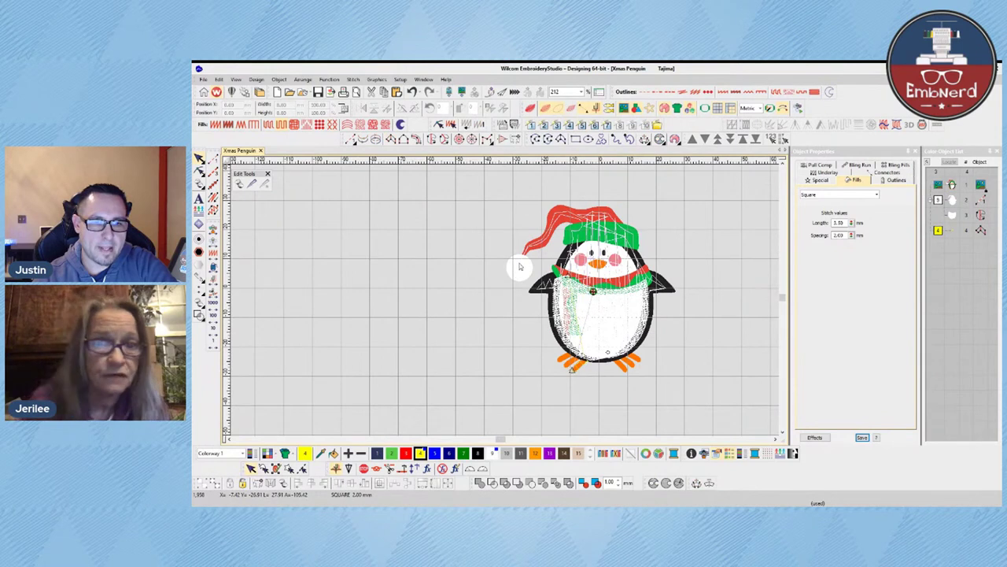
pyautogui.click(539, 249)
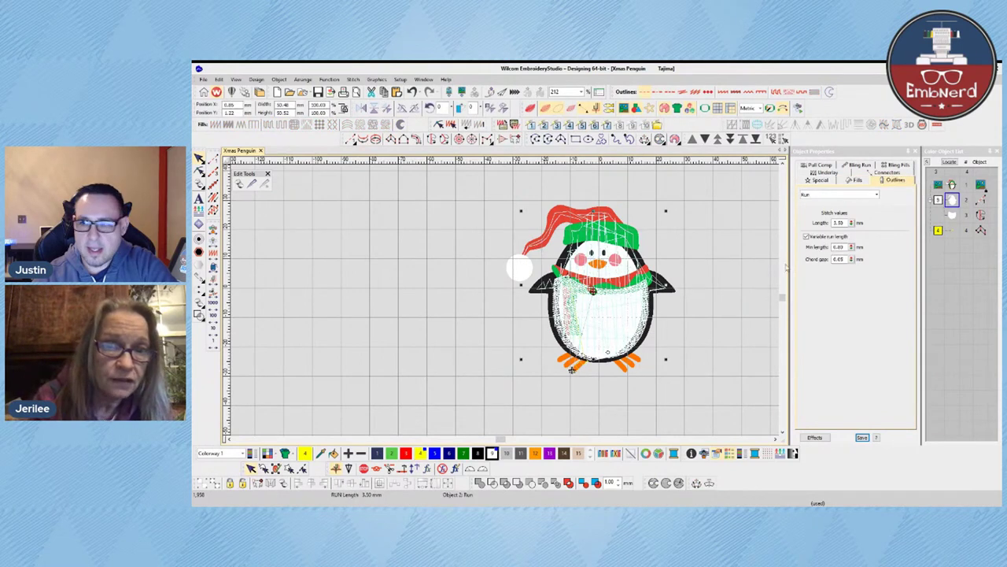
pyautogui.keyDown('ctrl'); pyautogui.click(952, 200); pyautogui.keyUp('ctrl')
pyautogui.click(464, 453)
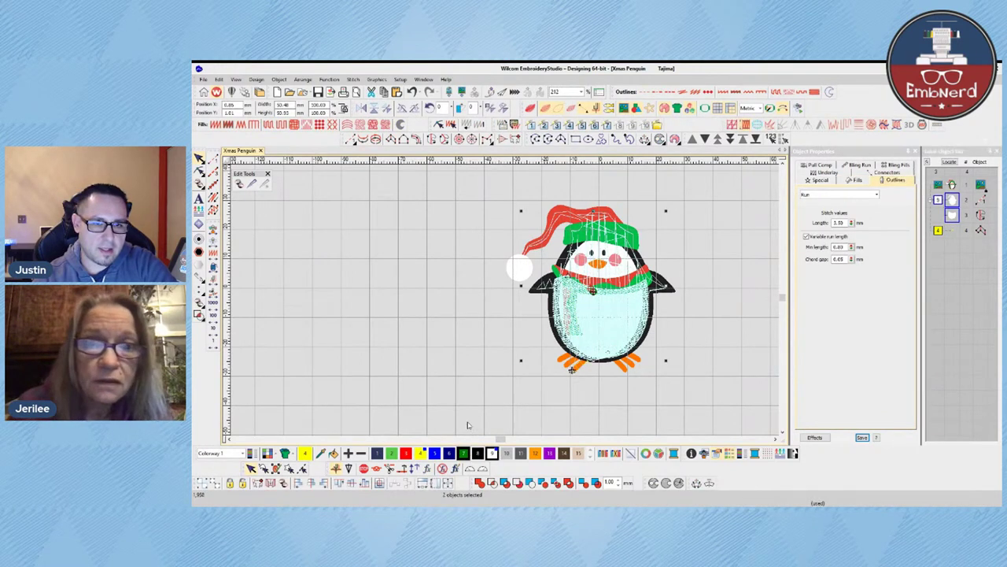
pyautogui.click(473, 320)
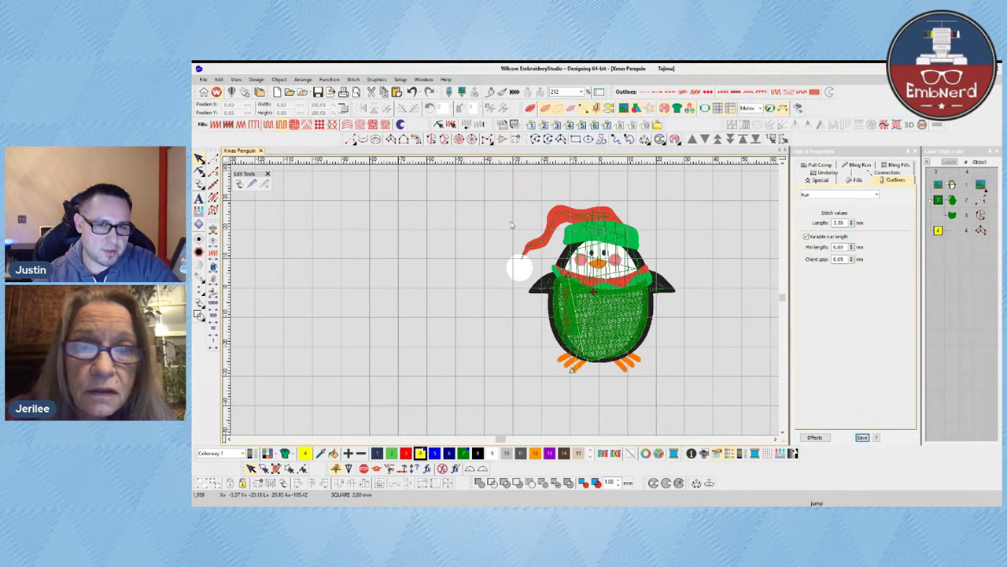
# - Return the run stitch underlay and the body fill to white (colour 9)
pyautogui.moveTo(473, 196); pyautogui.dragTo(697, 390)
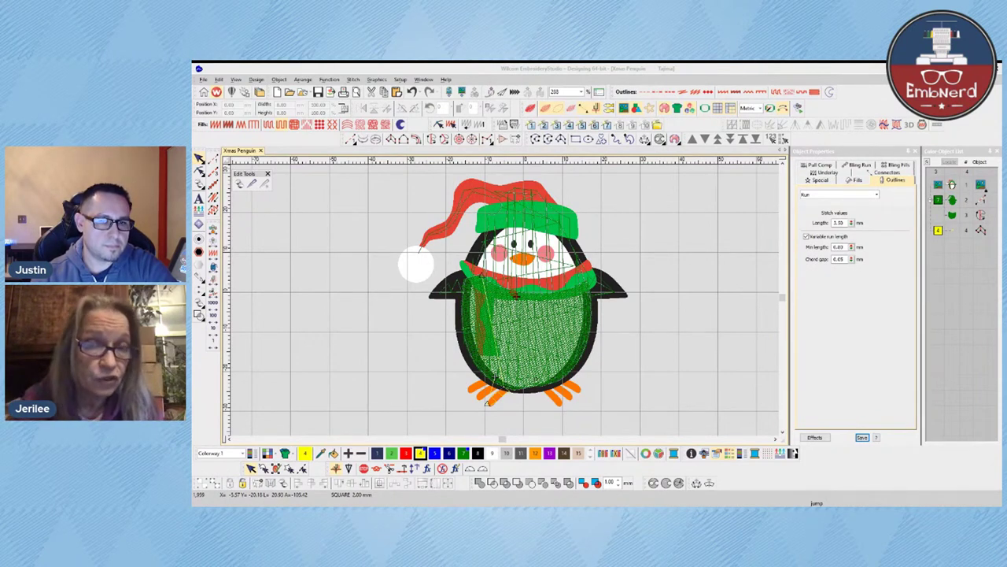
pyautogui.click(560, 293)
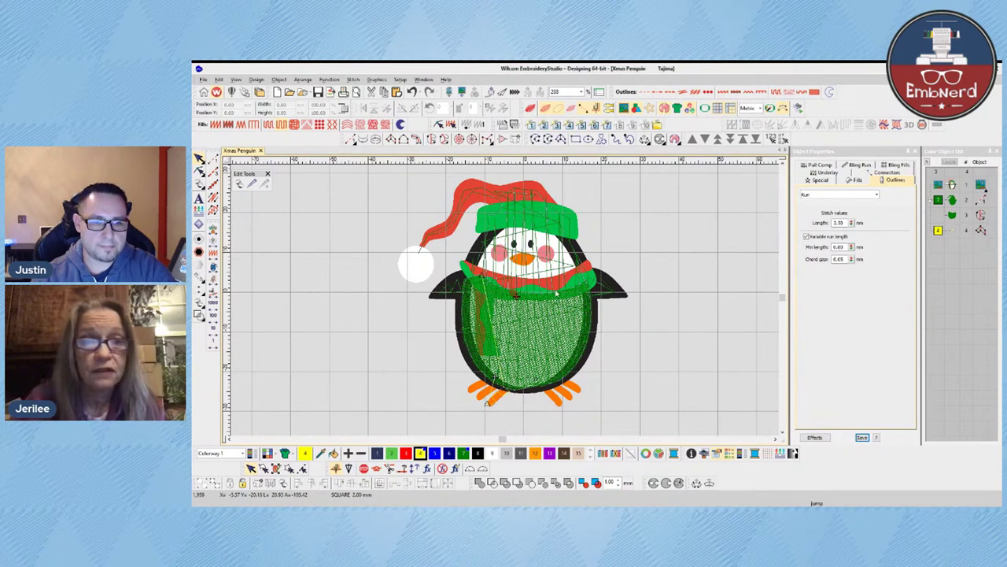
pyautogui.click(946, 200)
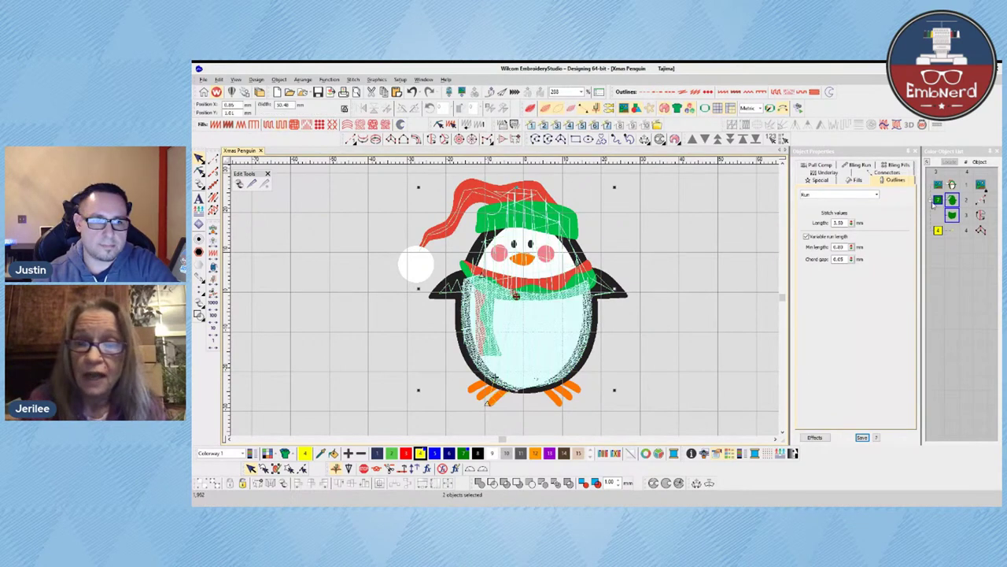
pyautogui.click(492, 454)
pyautogui.click(642, 359)
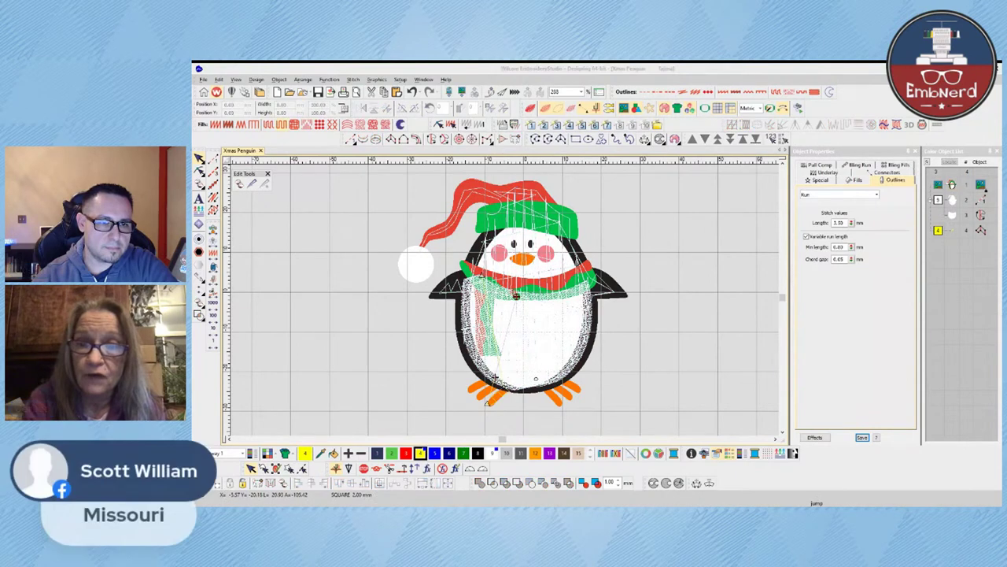
# - Give the left foot's innermost toe a Satin fill with 0.36 mm spacing and show its reshape points
pyautogui.hotkey('alt', 'Tab')
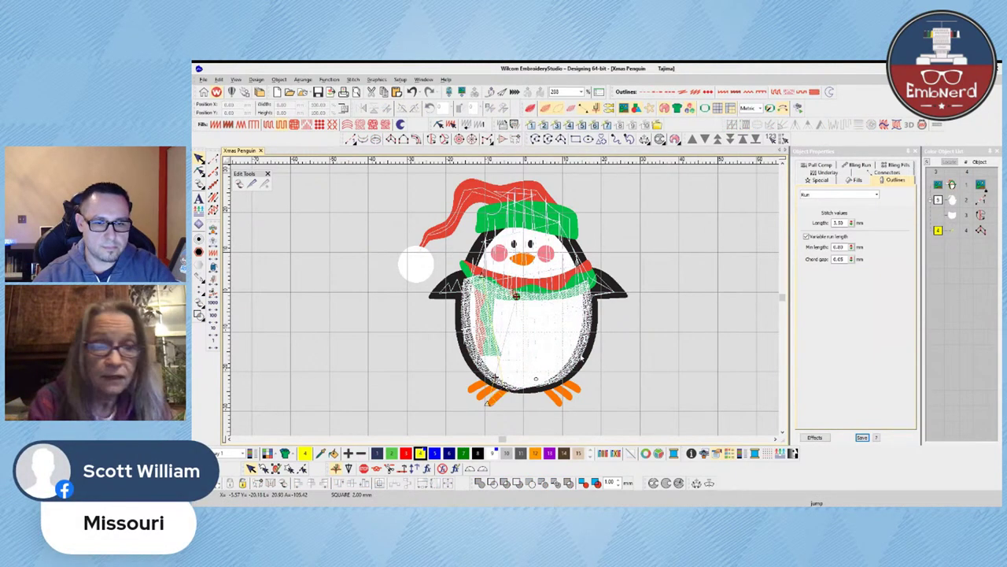
pyautogui.press('b')
pyautogui.moveTo(432, 362); pyautogui.dragTo(550, 403)
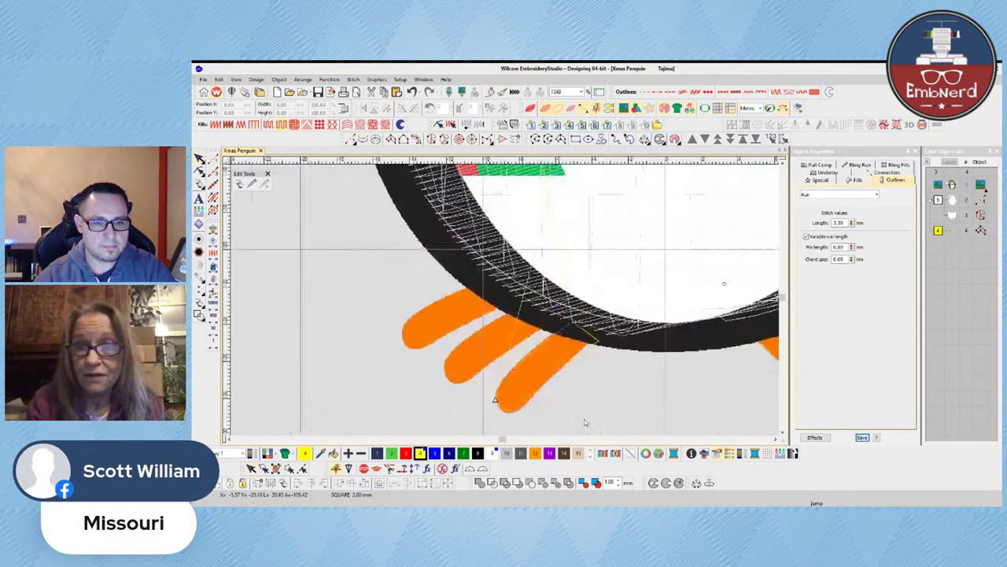
pyautogui.click(532, 394)
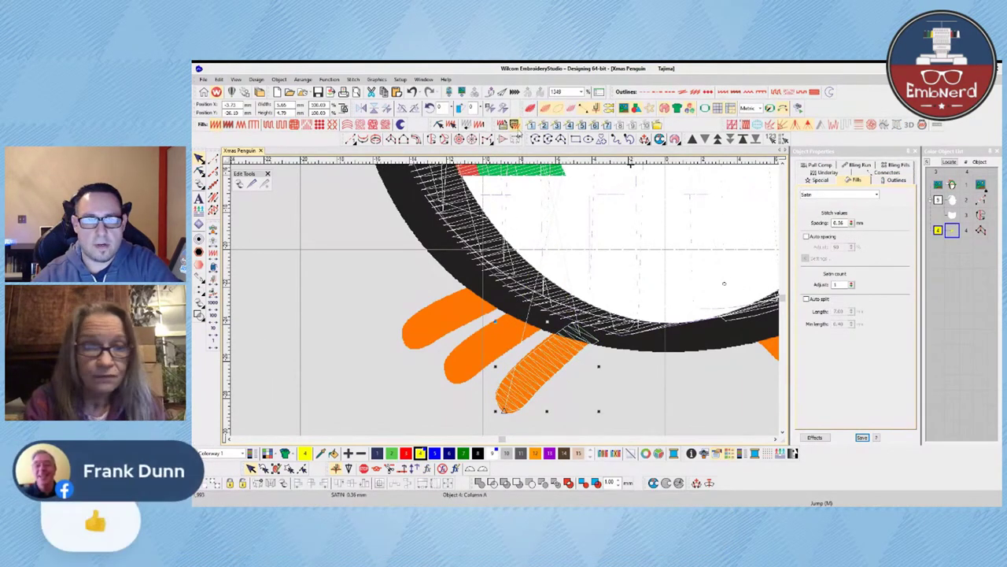
pyautogui.click(555, 347)
pyautogui.click(555, 347)
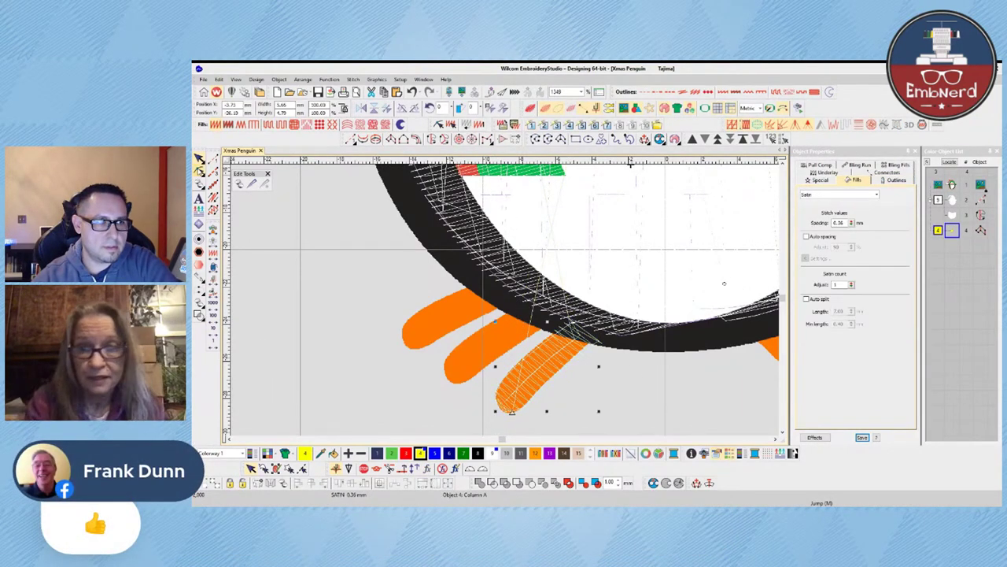
pyautogui.click(199, 171)
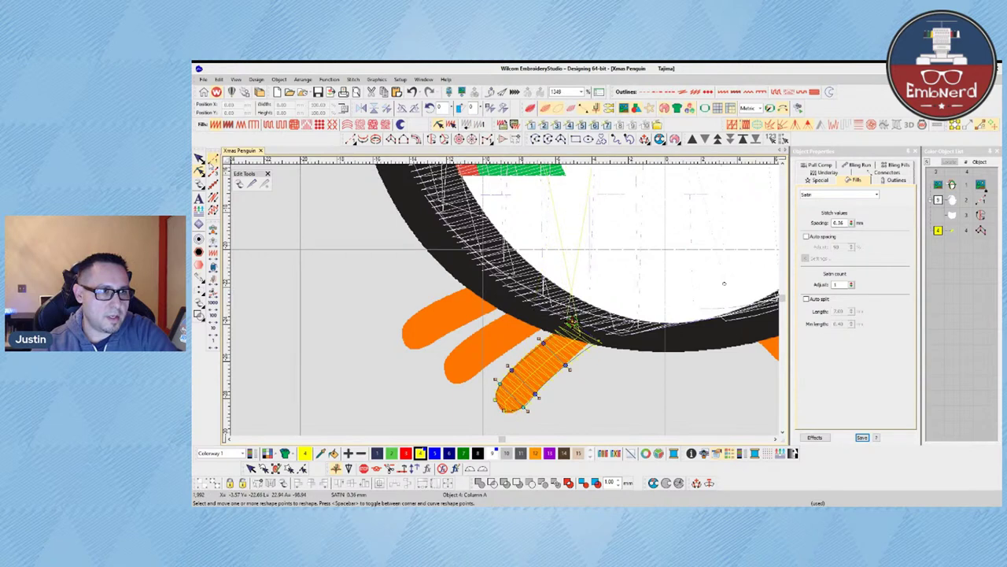
# - Duplicate the satin toe onto the middle toe of the left foot and rotate the copy slightly to match the artwork
pyautogui.click(200, 159)
pyautogui.moveTo(547, 370); pyautogui.dragTo(500, 344)
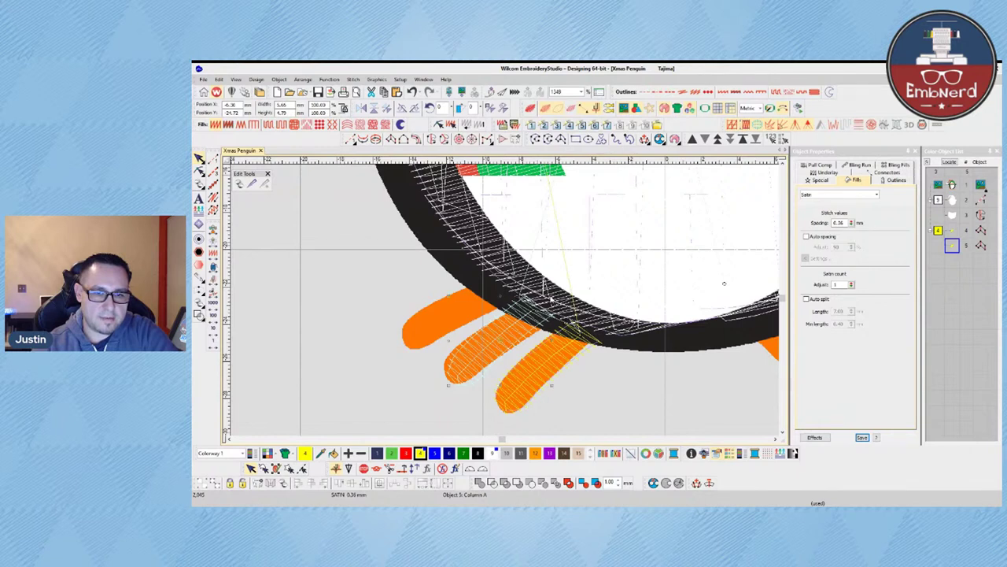
pyautogui.moveTo(553, 297); pyautogui.dragTo(558, 305)
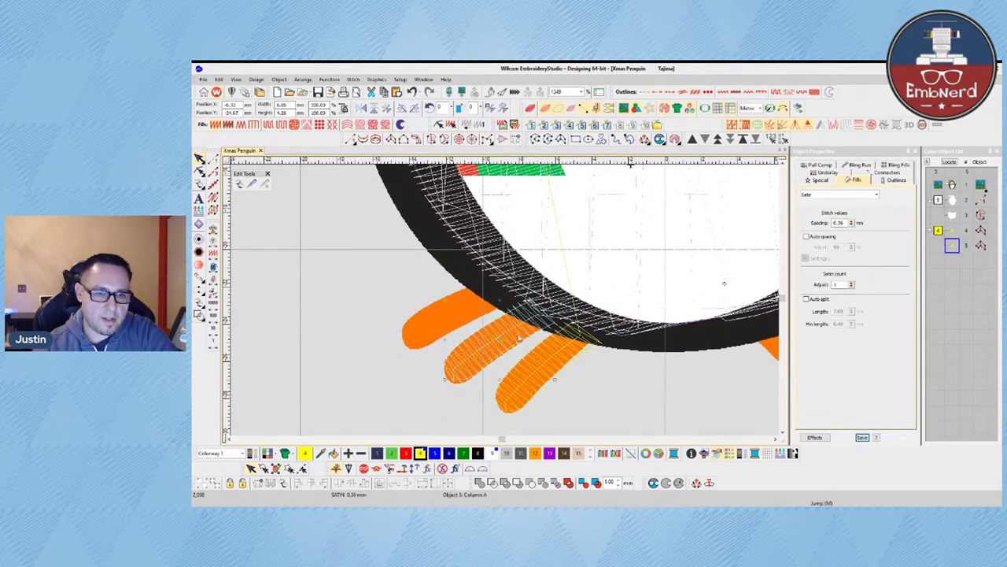
# - Duplicate the middle toe onto the outermost toe of the left foot, then rotate and nudge the copy to fit the artwork
pyautogui.moveTo(522, 335); pyautogui.dragTo(482, 310)
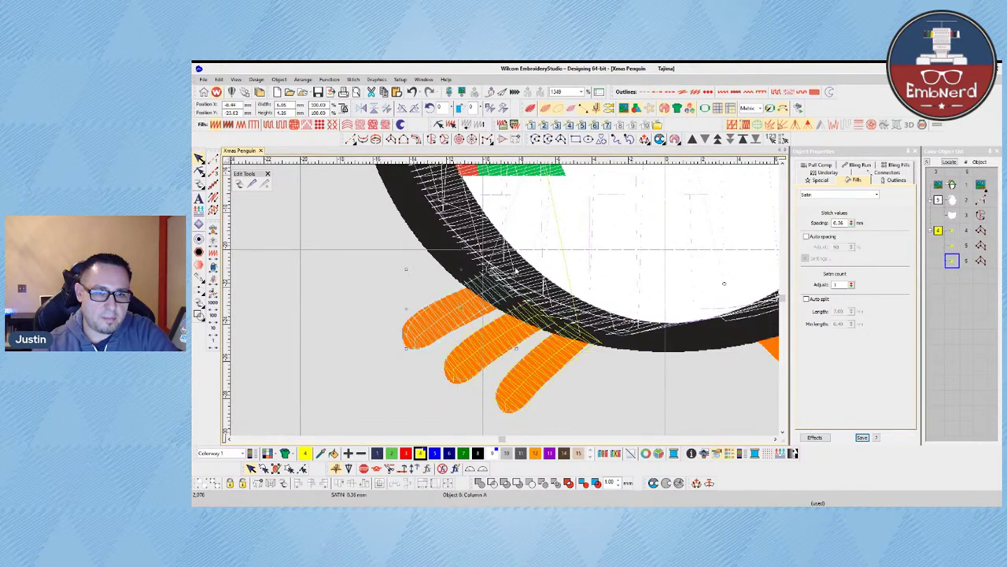
pyautogui.moveTo(516, 270); pyautogui.dragTo(524, 279)
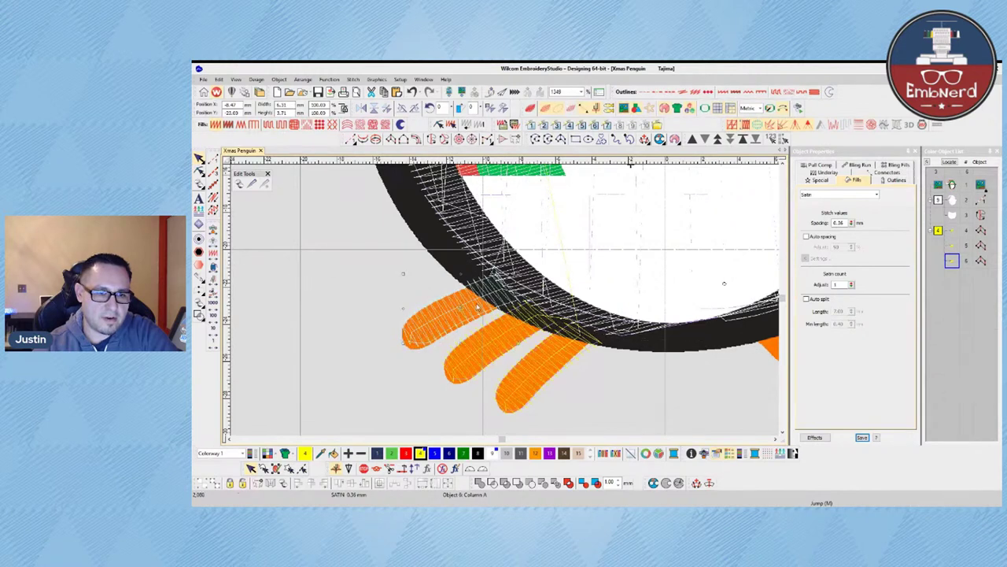
pyautogui.moveTo(476, 307); pyautogui.dragTo(479, 309)
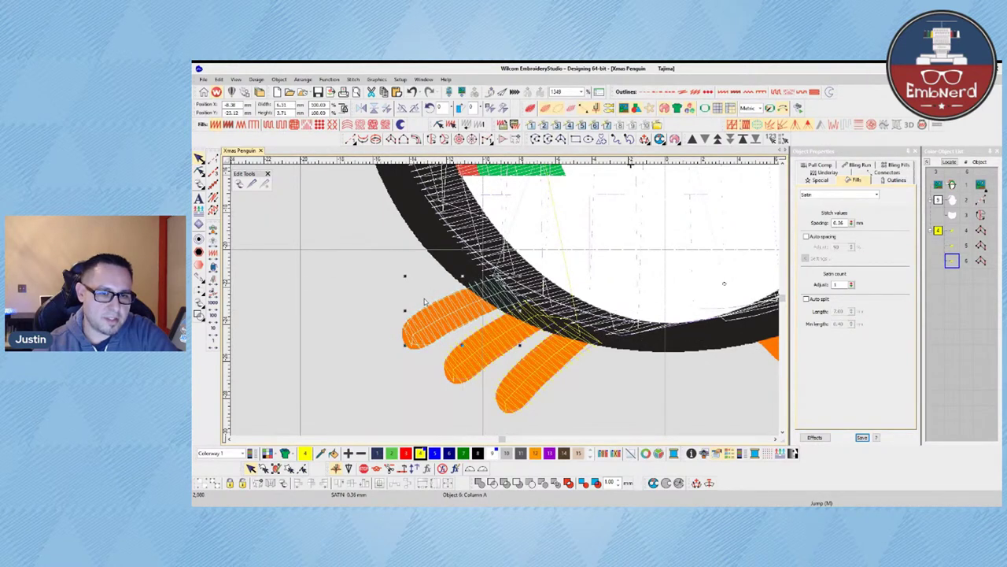
# - Reshape the left foot's innermost toe by shifting its side and tip points slightly, and move on to the middle toe's points
pyautogui.click(534, 395)
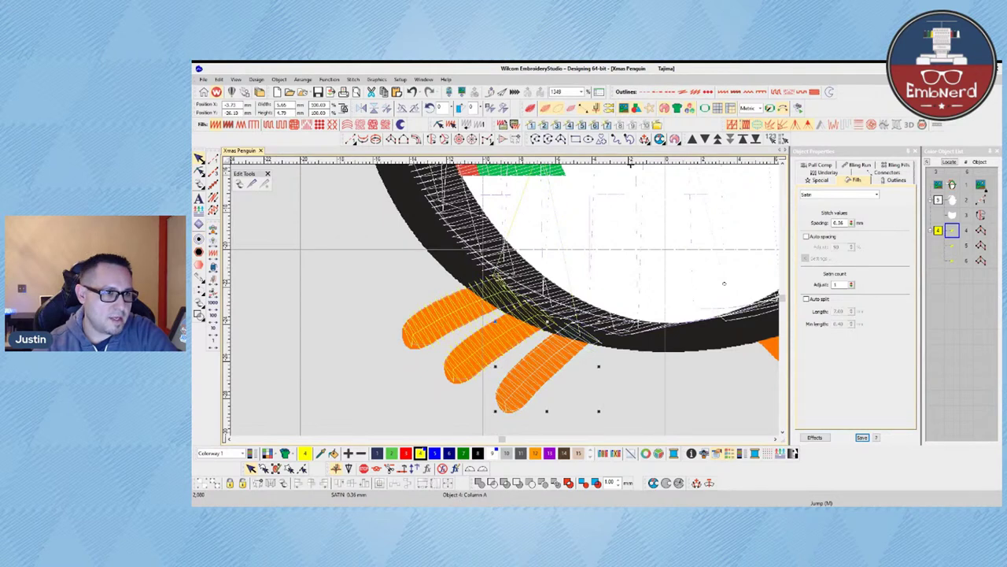
pyautogui.click(200, 171)
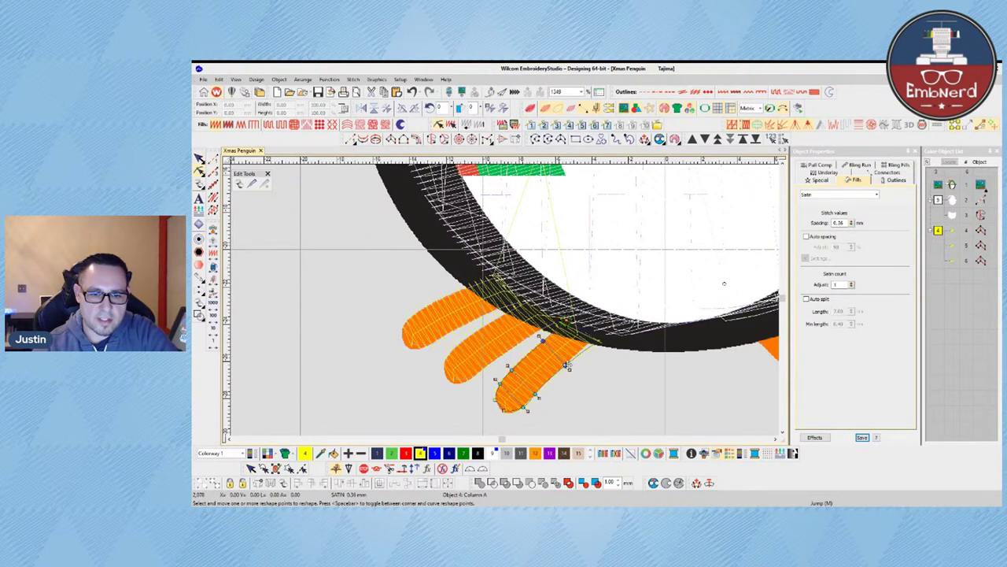
pyautogui.moveTo(598, 341); pyautogui.dragTo(567, 362)
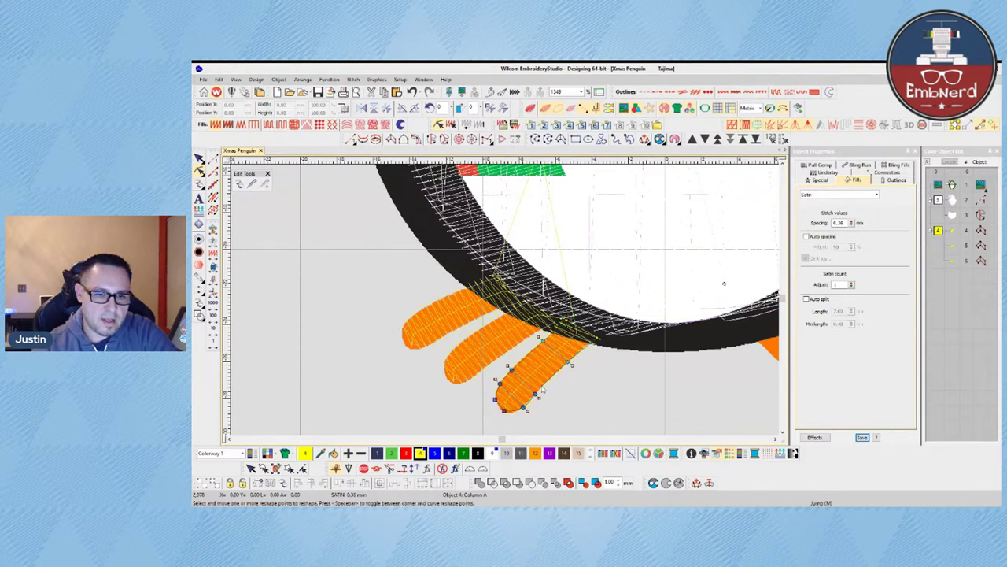
pyautogui.moveTo(533, 393); pyautogui.dragTo(539, 391)
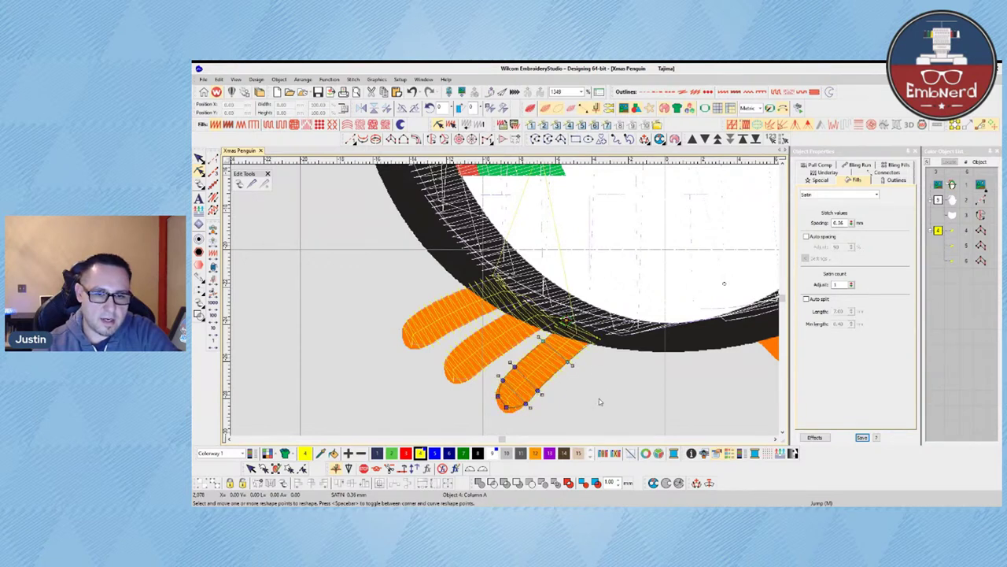
pyautogui.press('Tab')
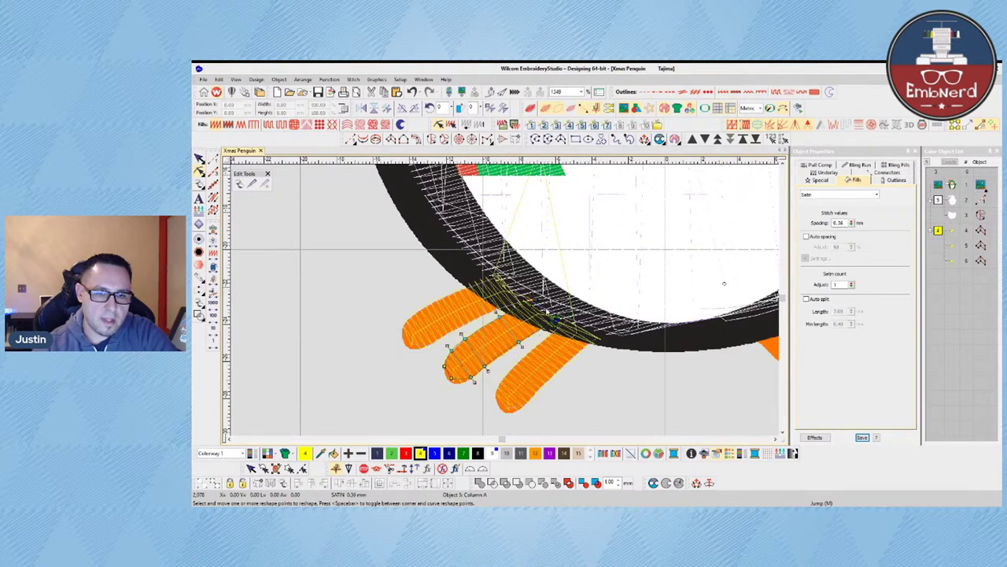
# - Nudge the tip points of the left foot's middle toe slightly to match the artwork, and finish reshaping the left toes
pyautogui.click(588, 337)
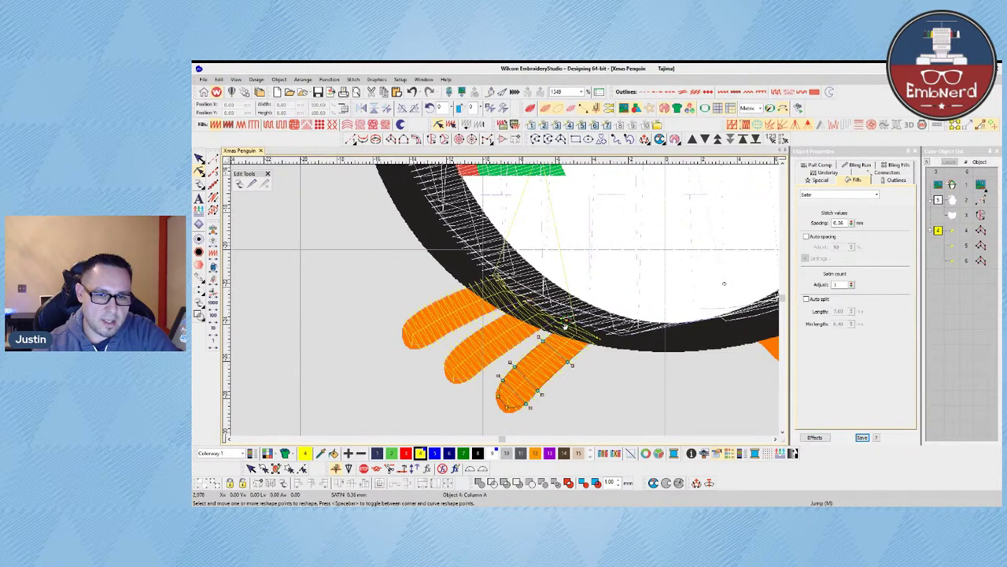
pyautogui.press('Tab')
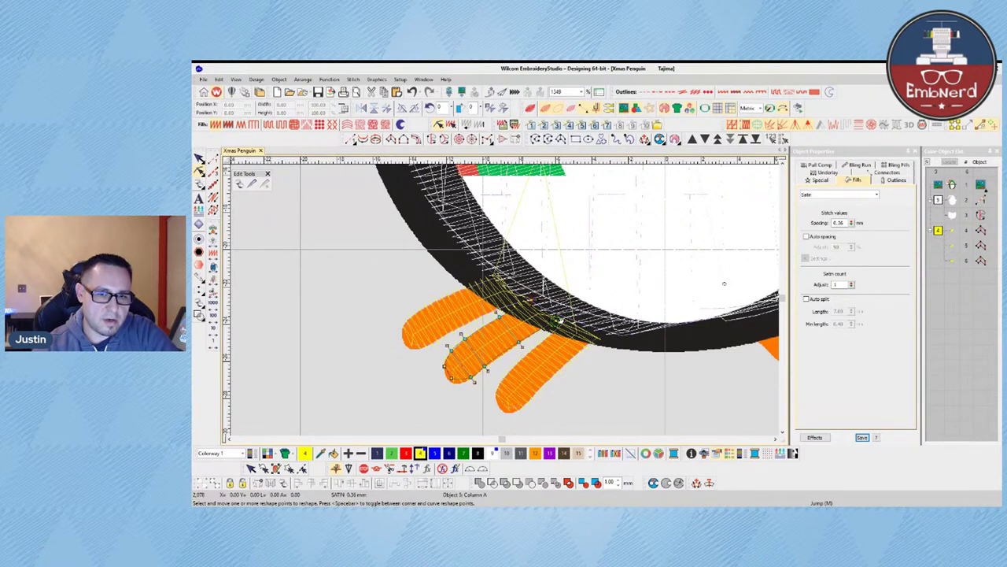
pyautogui.moveTo(429, 386); pyautogui.dragTo(497, 325)
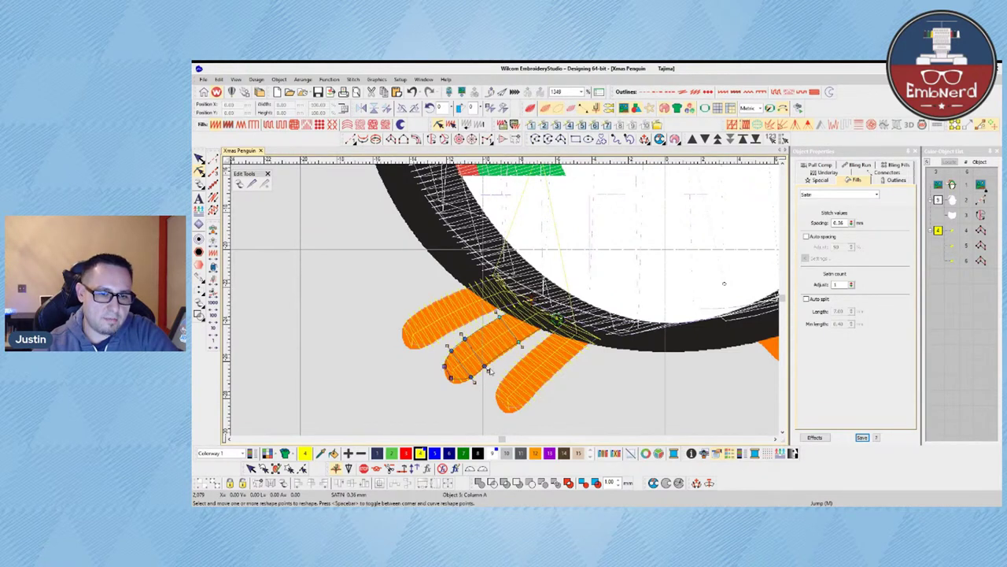
pyautogui.press('Right')
pyautogui.press('Right')
pyautogui.press('Up')
pyautogui.press('Up')
pyautogui.press('Tab')
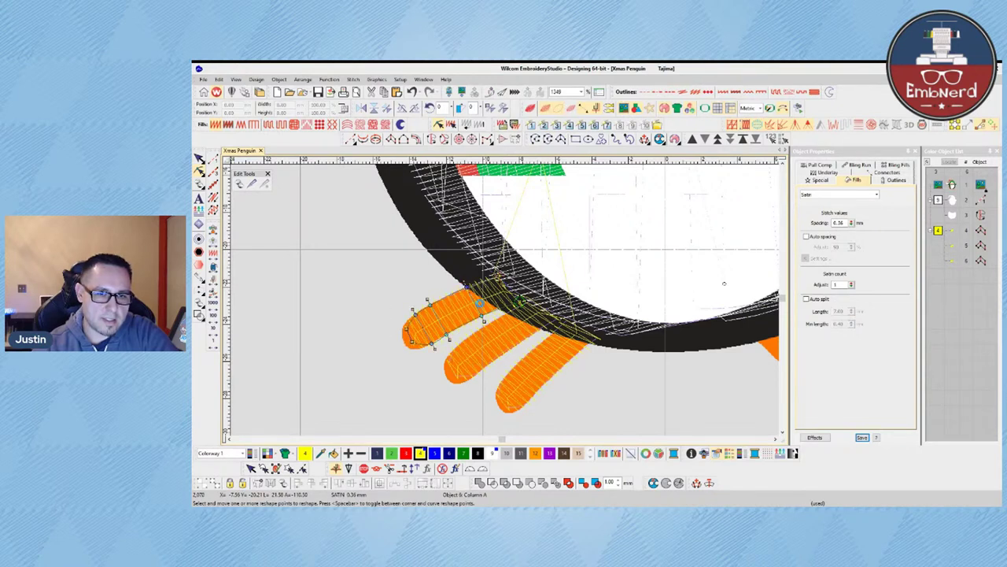
pyautogui.click(199, 158)
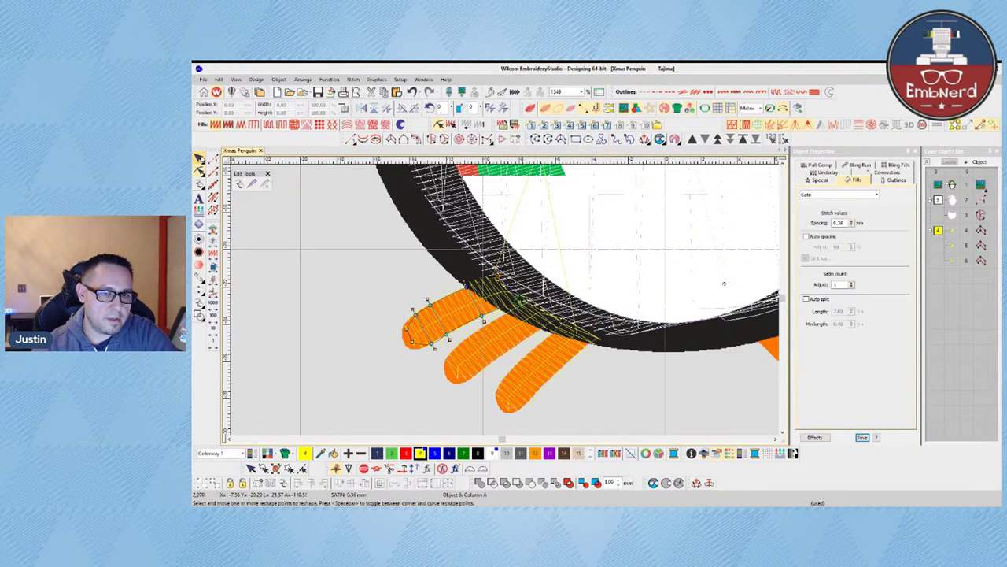
pyautogui.click(395, 290)
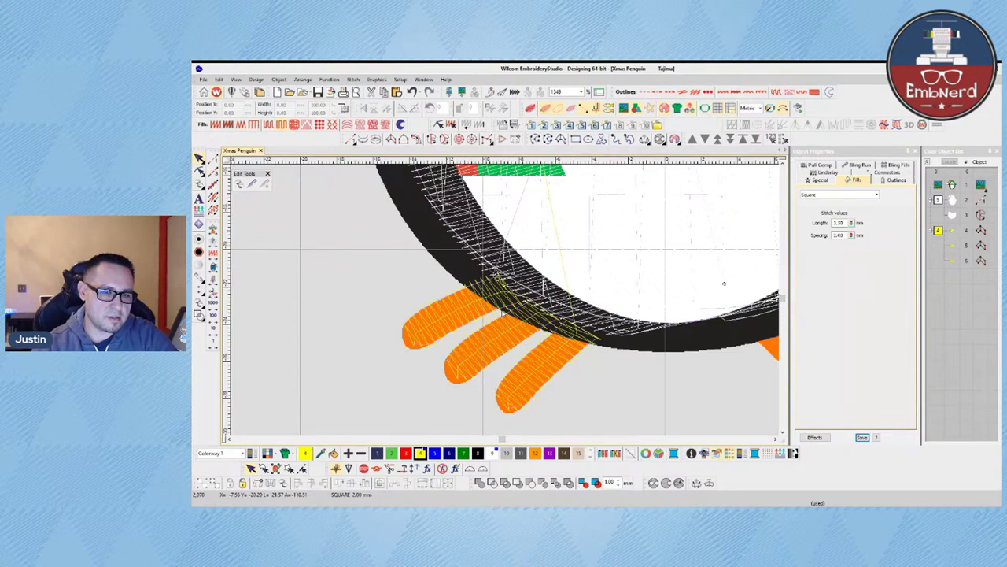
# - Draw a connecting run stitch about 14 mm wide from the left foot's toes along the body's lower edge to the right foot
pyautogui.click(352, 140)
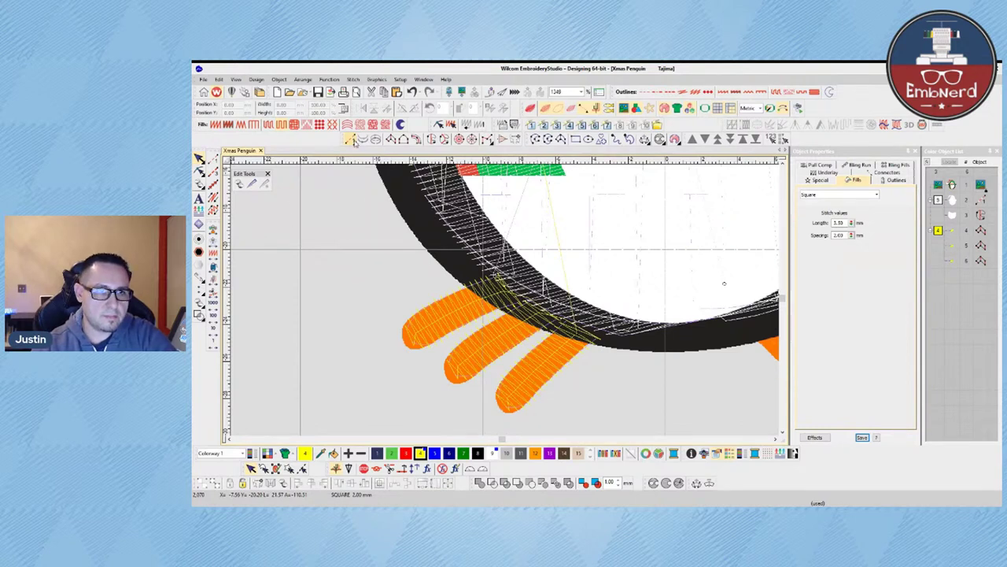
pyautogui.click(576, 315)
pyautogui.click(639, 332)
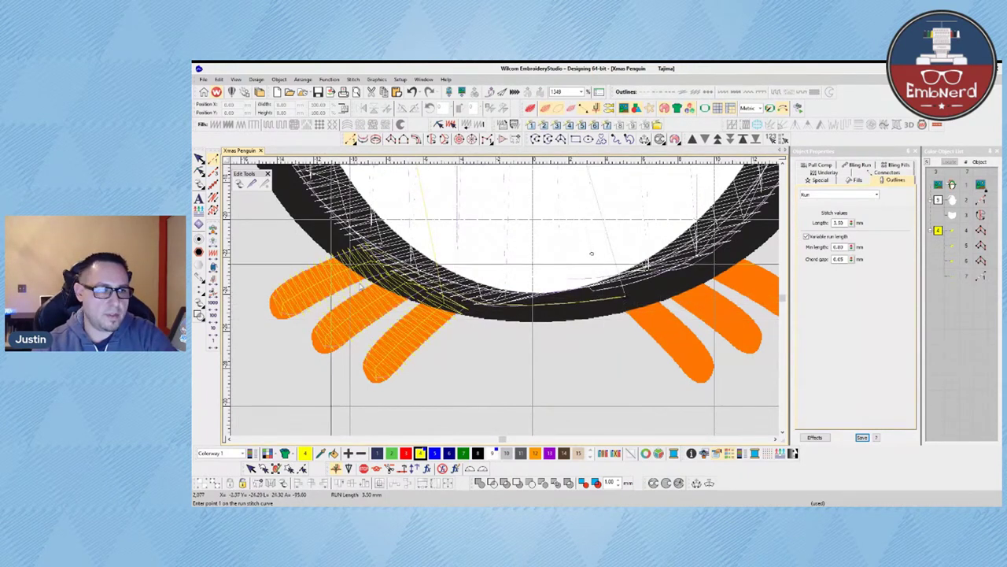
pyautogui.press('Return')
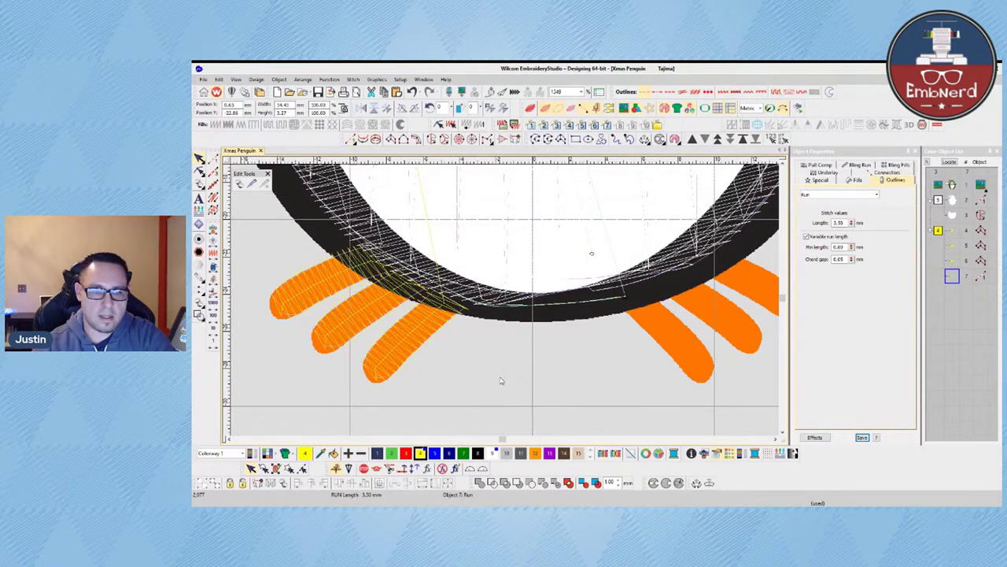
# - Duplicate the left foot's three satin toes onto the right foot and mirror the copies horizontally
pyautogui.click(417, 330)
pyautogui.keyDown('ctrl'); pyautogui.click(372, 309); pyautogui.keyUp('ctrl')
pyautogui.keyDown('ctrl'); pyautogui.click(335, 278); pyautogui.keyUp('ctrl')
pyautogui.moveTo(335, 279); pyautogui.dragTo(705, 346)
pyautogui.click(361, 109)
pyautogui.scroll(-1, 661, 365)
pyautogui.click(682, 239)
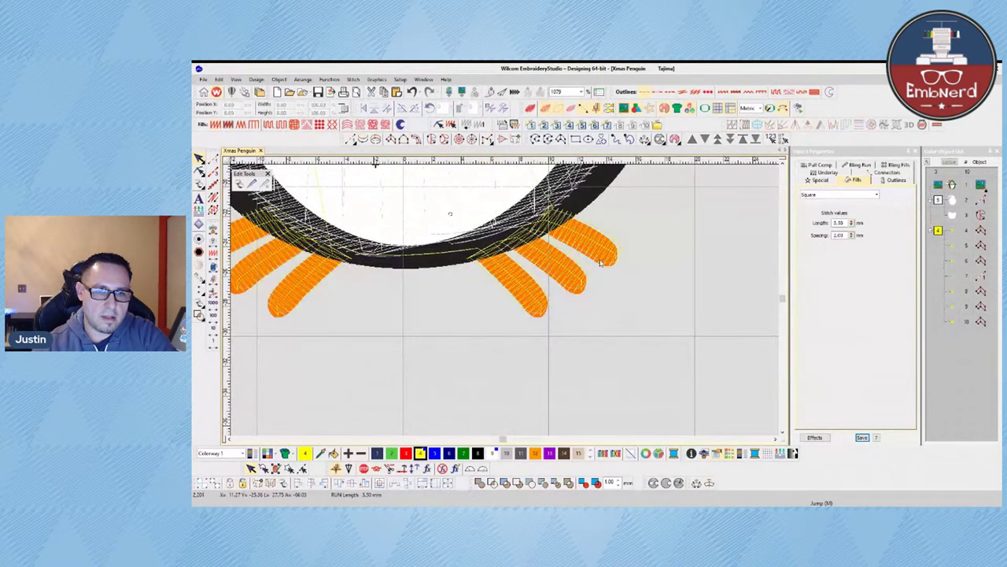
# - Shift the three mirrored toes together slightly so they line up with the right foot in the artwork
pyautogui.scroll(1, 531, 325)
pyautogui.scroll(-4, 580, 317)
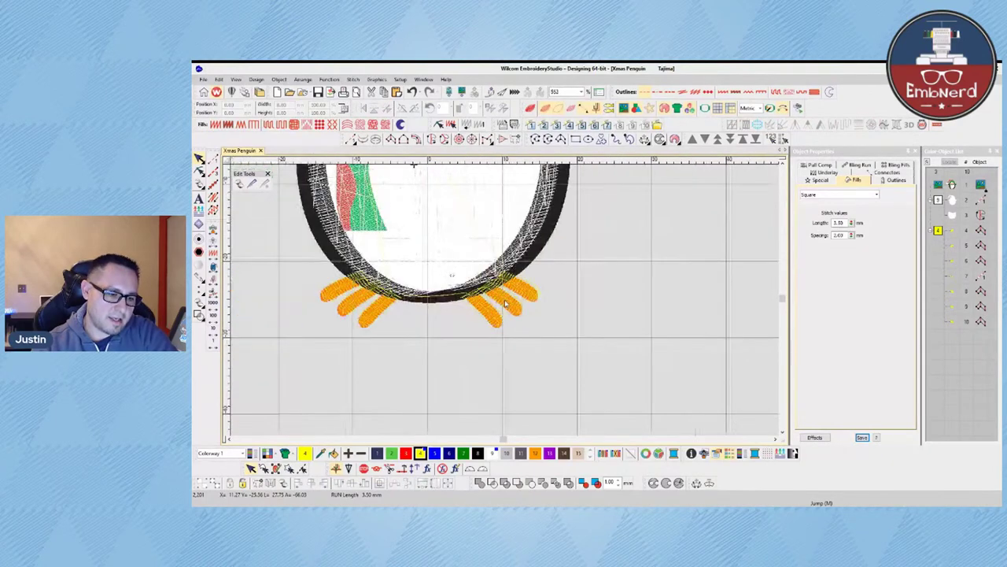
pyautogui.moveTo(248, 209); pyautogui.dragTo(627, 356)
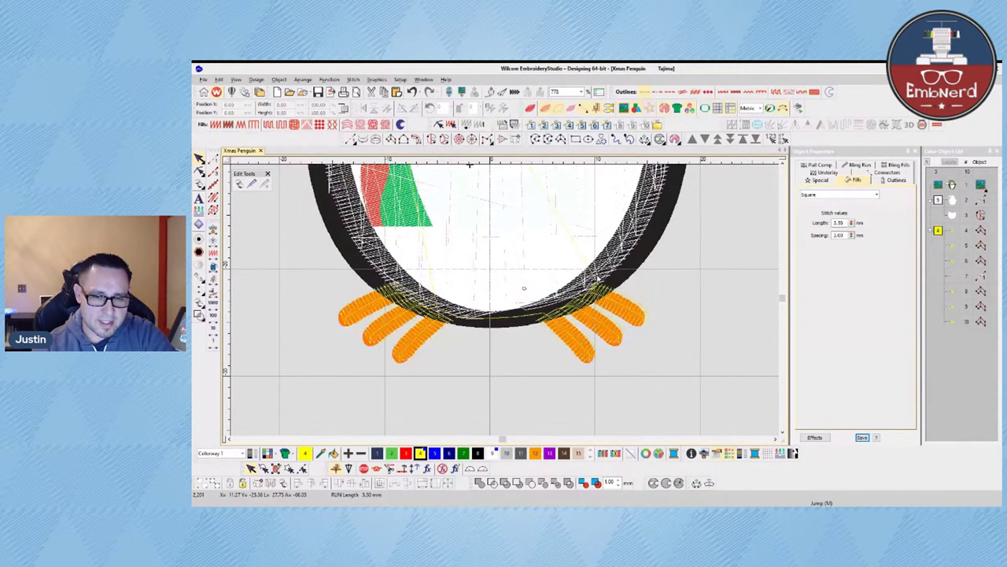
pyautogui.scroll(1, 585, 346)
pyautogui.scroll(1, 469, 298)
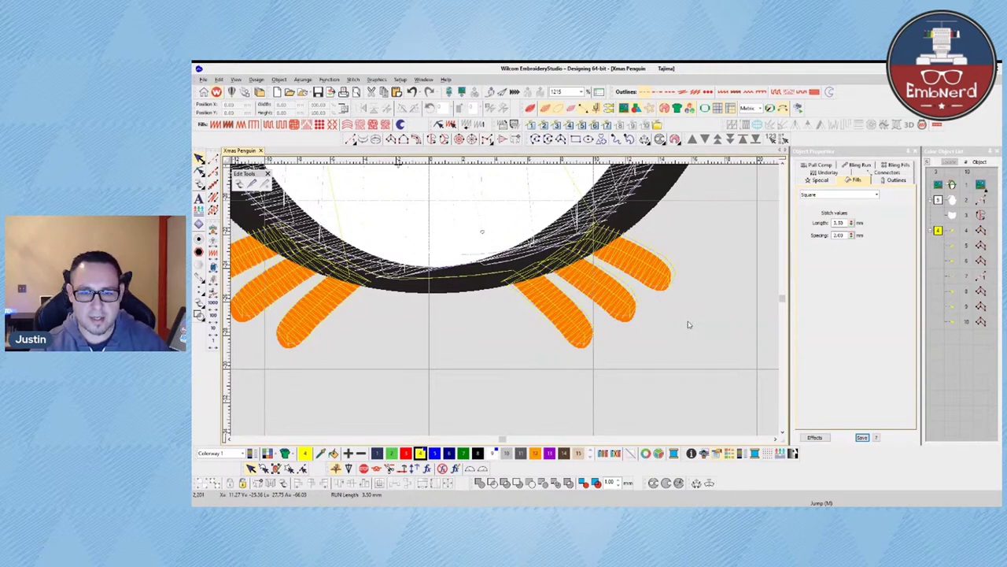
pyautogui.click(565, 309)
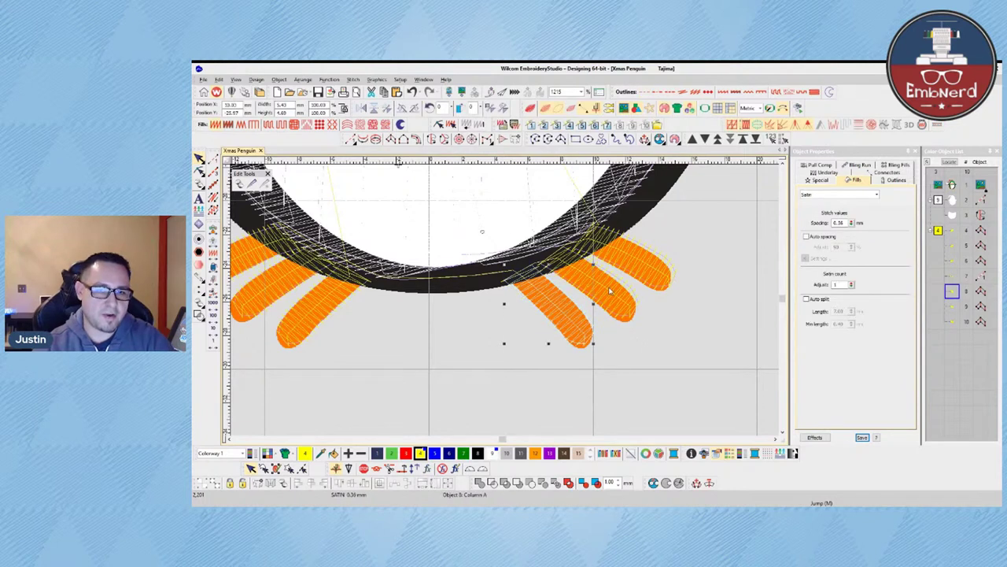
pyautogui.keyDown('ctrl'); pyautogui.click(612, 292); pyautogui.keyUp('ctrl')
pyautogui.keyDown('ctrl'); pyautogui.click(660, 271); pyautogui.keyUp('ctrl')
pyautogui.moveTo(676, 225); pyautogui.dragTo(678, 226)
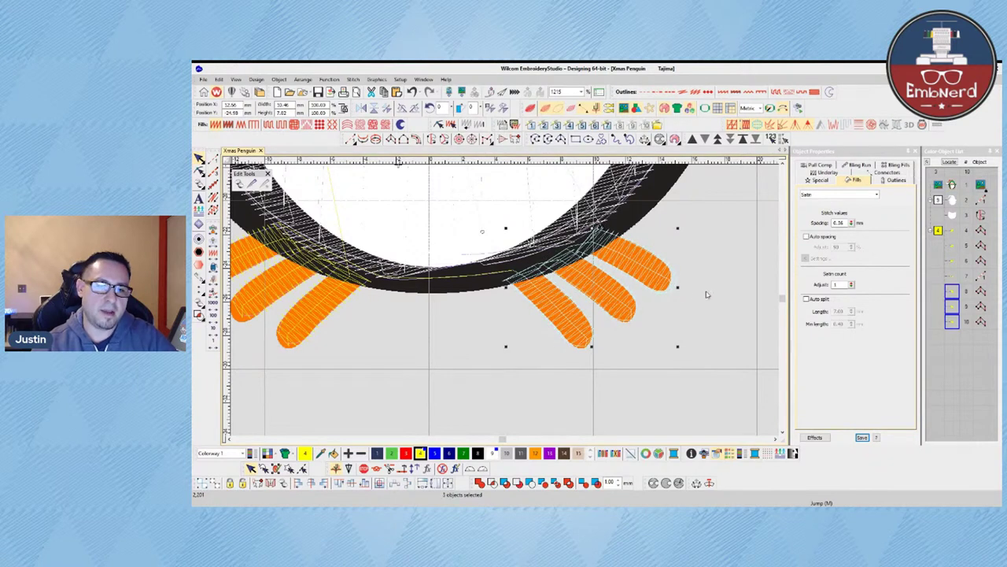
# - Reshape the tips of the right foot's outermost, middle and innermost toes, moving their end points slightly inward to the artwork
pyautogui.click(643, 274)
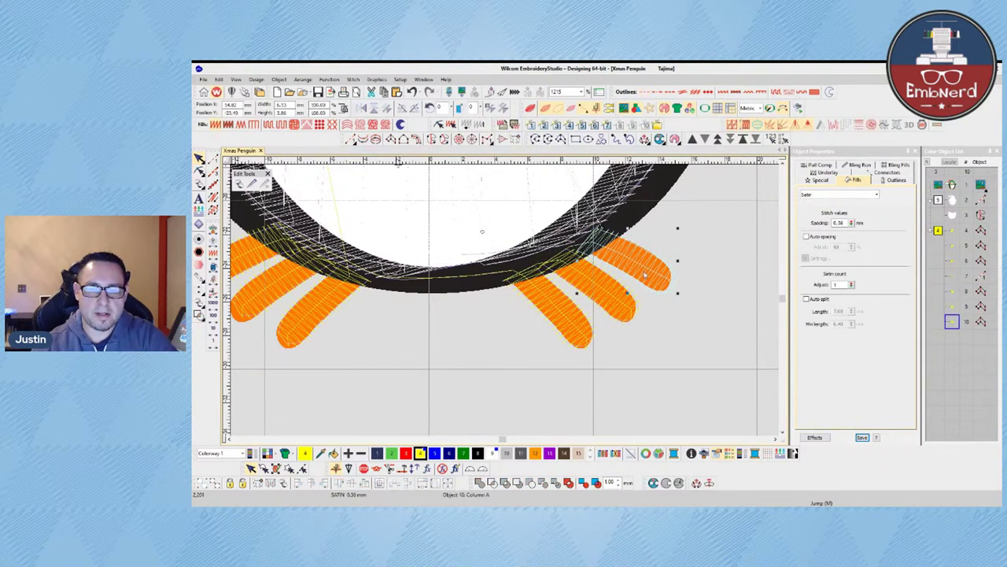
pyautogui.click(199, 171)
pyautogui.moveTo(681, 245); pyautogui.dragTo(663, 287)
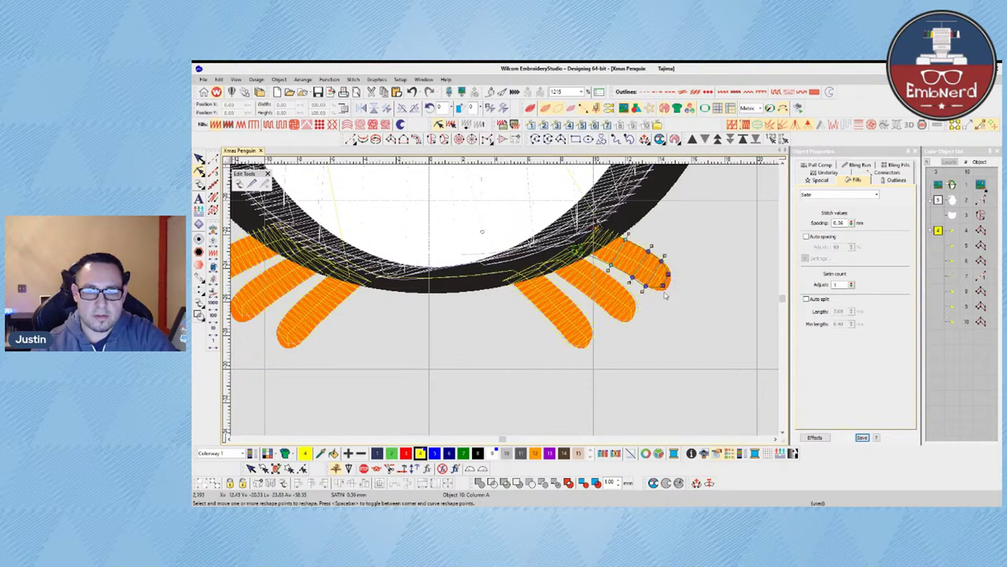
pyautogui.click(621, 305)
pyautogui.moveTo(601, 331); pyautogui.dragTo(631, 293)
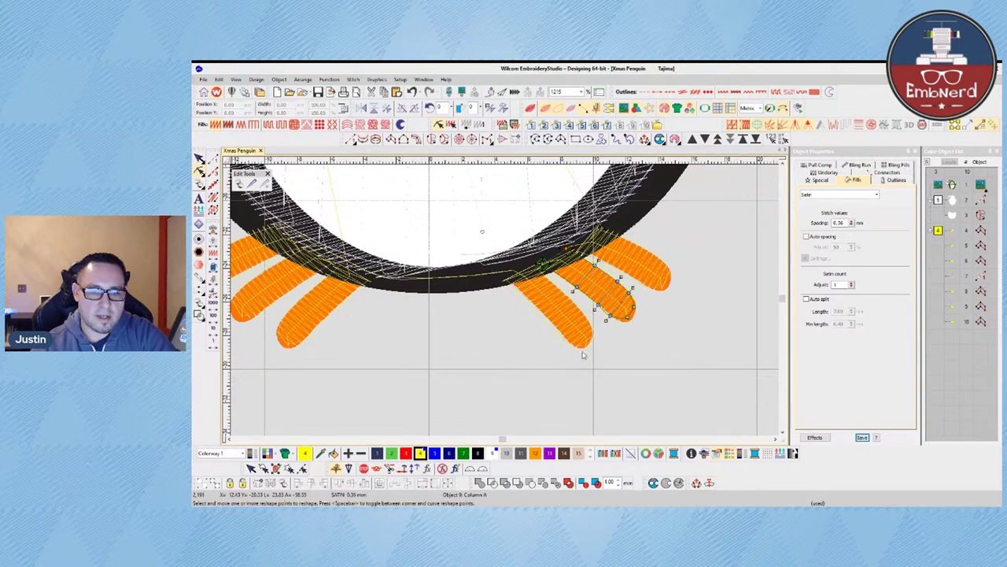
pyautogui.click(568, 340)
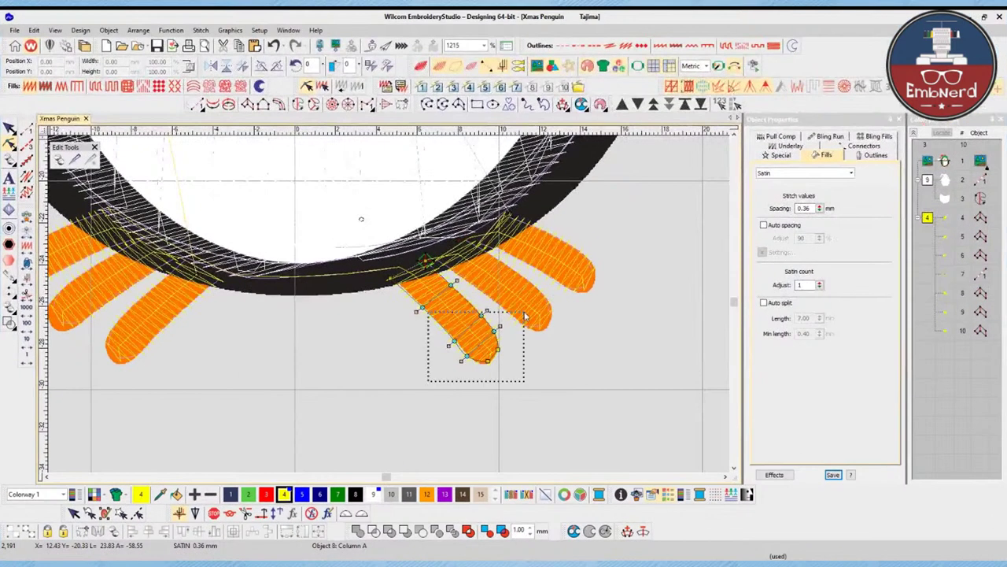
pyautogui.moveTo(494, 331); pyautogui.dragTo(491, 327)
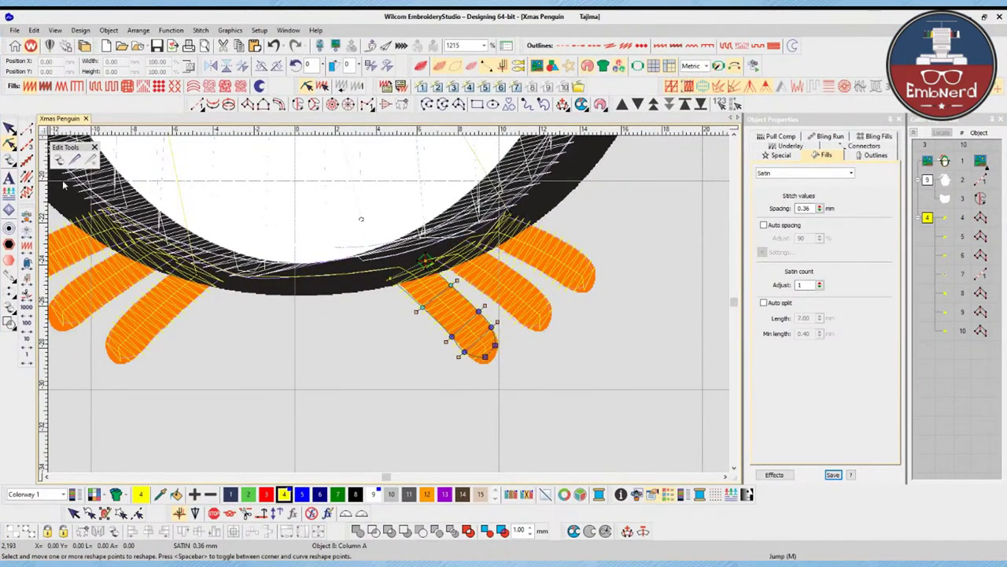
# - Adjust the end of the connecting run at the right foot's innermost toe and reposition the outermost toe's stitch start point
pyautogui.click(9, 129)
pyautogui.click(313, 274)
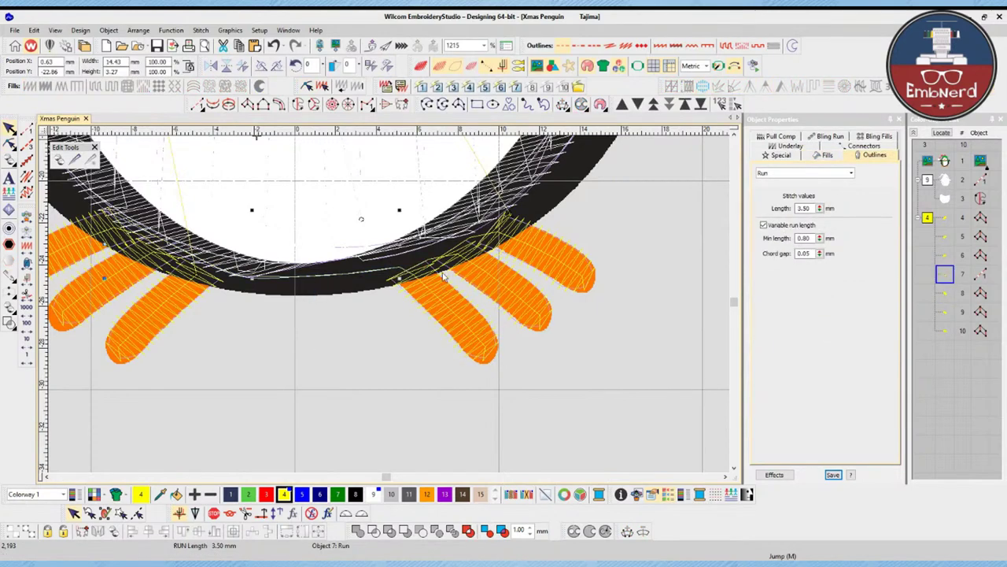
pyautogui.press('h')
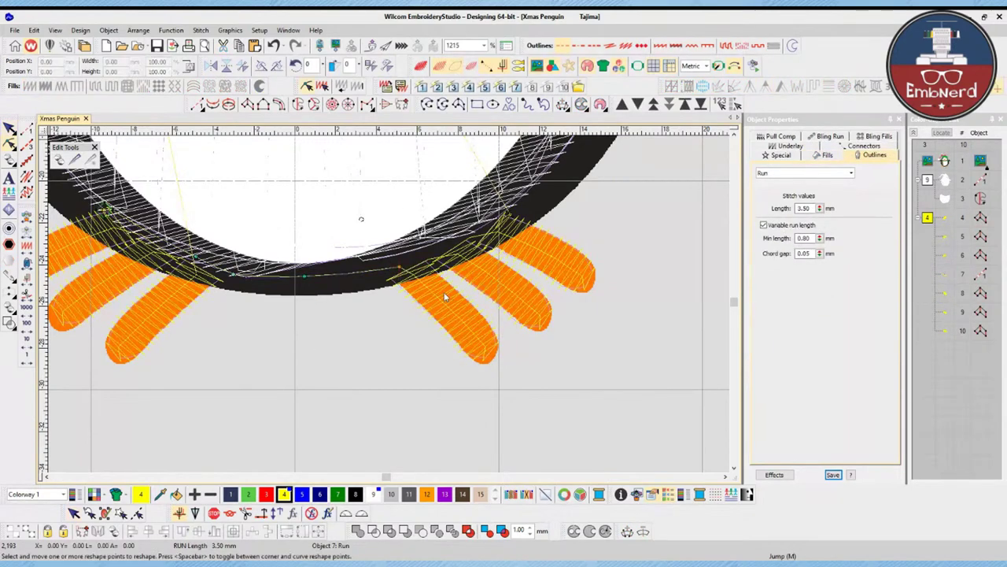
pyautogui.click(403, 280)
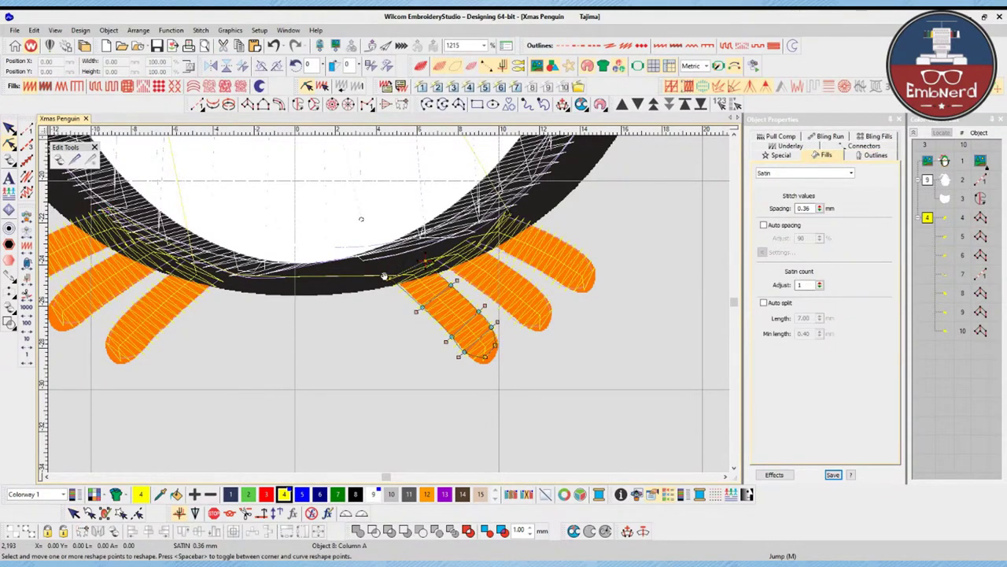
pyautogui.click(480, 270)
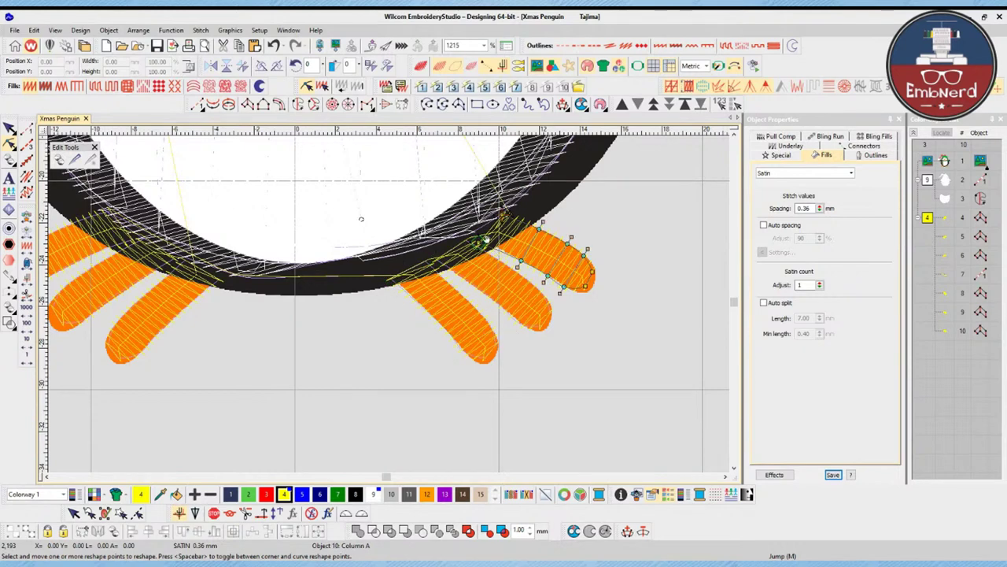
pyautogui.click(502, 211)
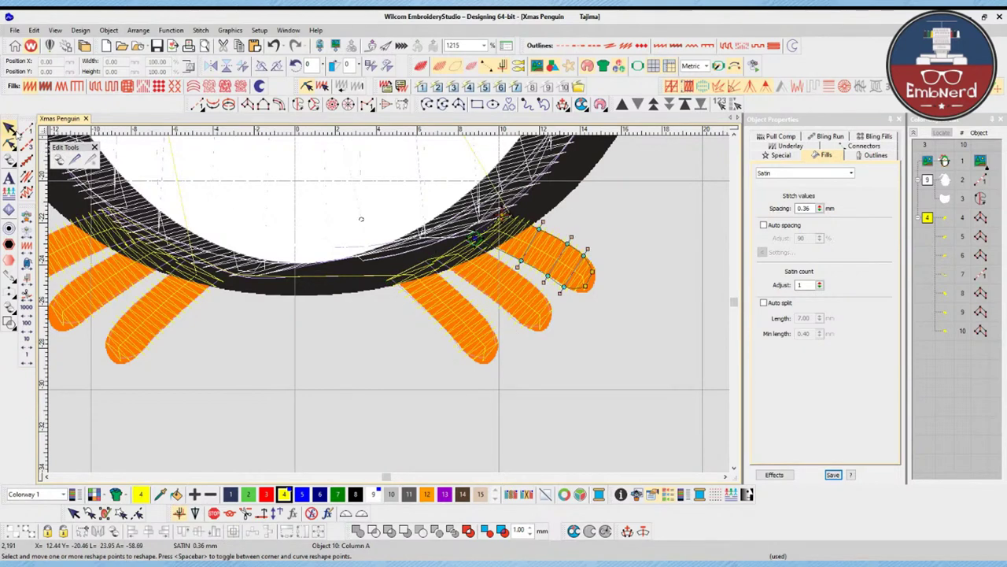
pyautogui.click(13, 130)
# - Recolor all the toes and their connecting run from yellow to orange, color 12
pyautogui.click(927, 220)
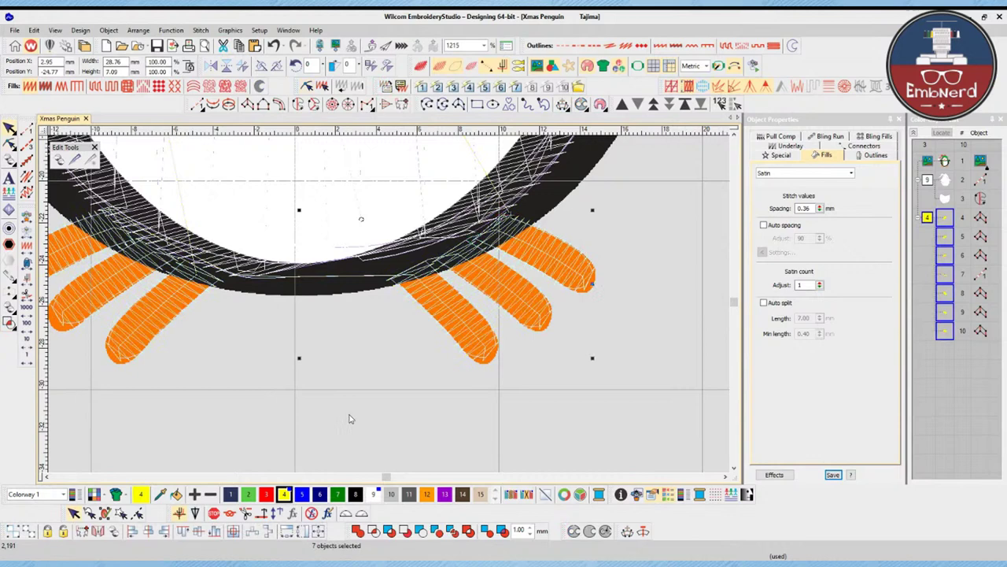
pyautogui.click(426, 495)
pyautogui.click(425, 427)
# - Examine the whole penguin and then its body and feet up close to check the stitching against the artwork
pyautogui.press('1')
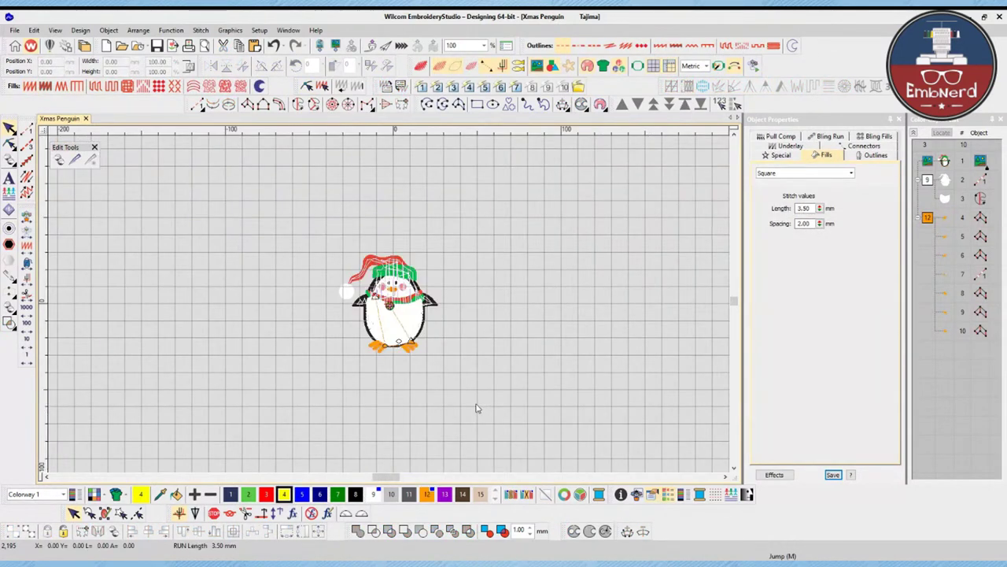
pyautogui.press('b')
pyautogui.moveTo(324, 277); pyautogui.dragTo(476, 366)
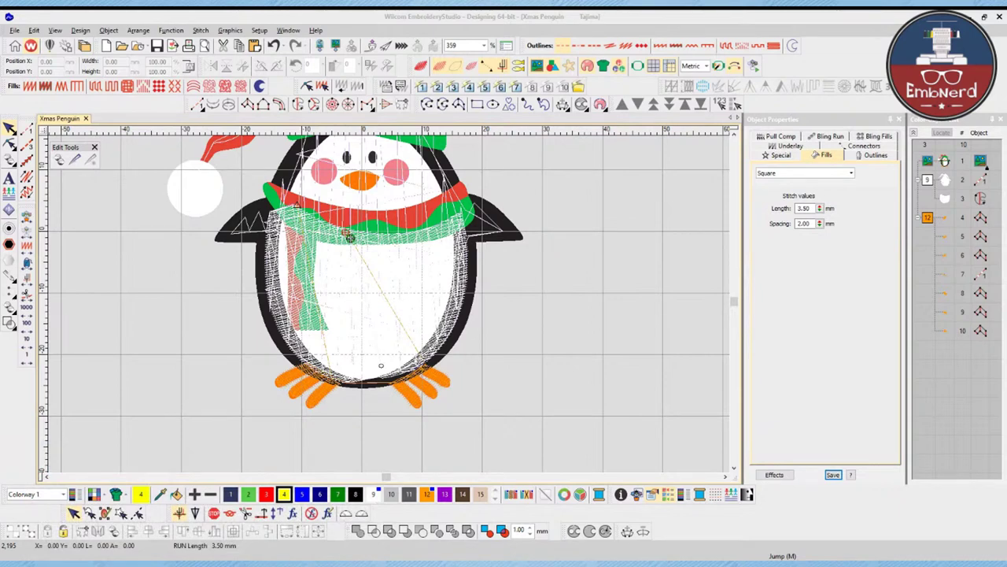
pyautogui.click(583, 444)
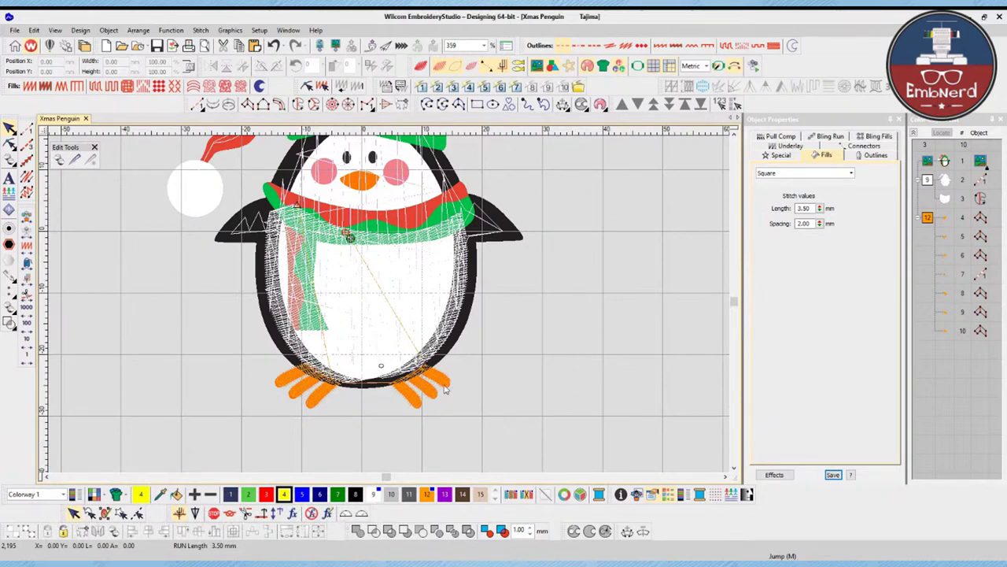
pyautogui.scroll(1, 444, 387)
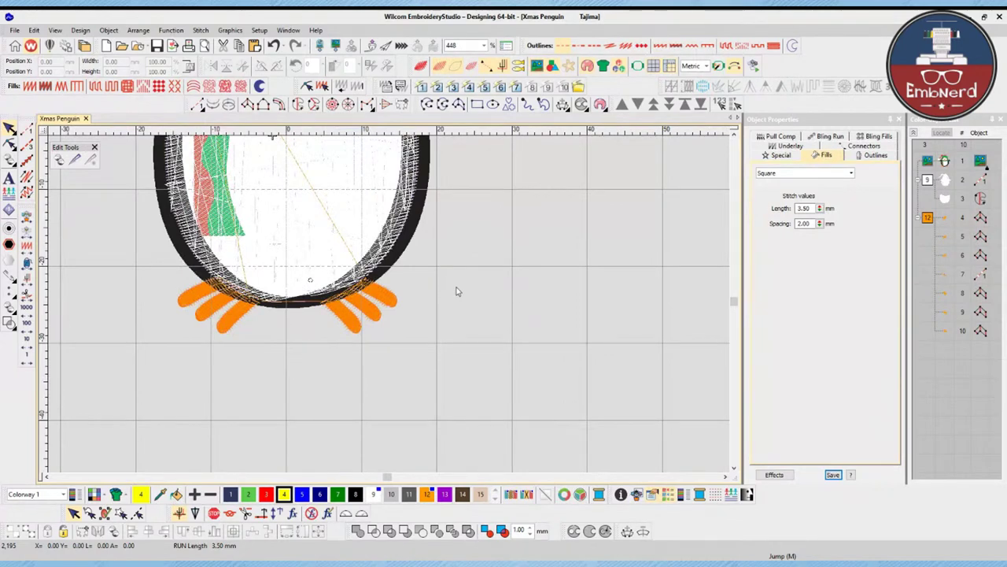
pyautogui.scroll(-2, 468, 285)
pyautogui.press('b')
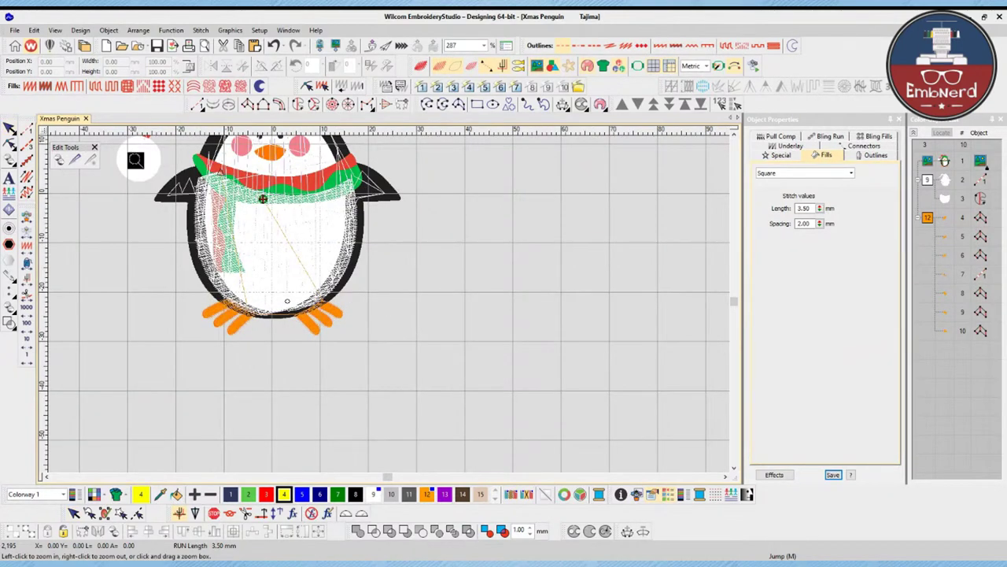
pyautogui.moveTo(136, 159); pyautogui.dragTo(416, 337)
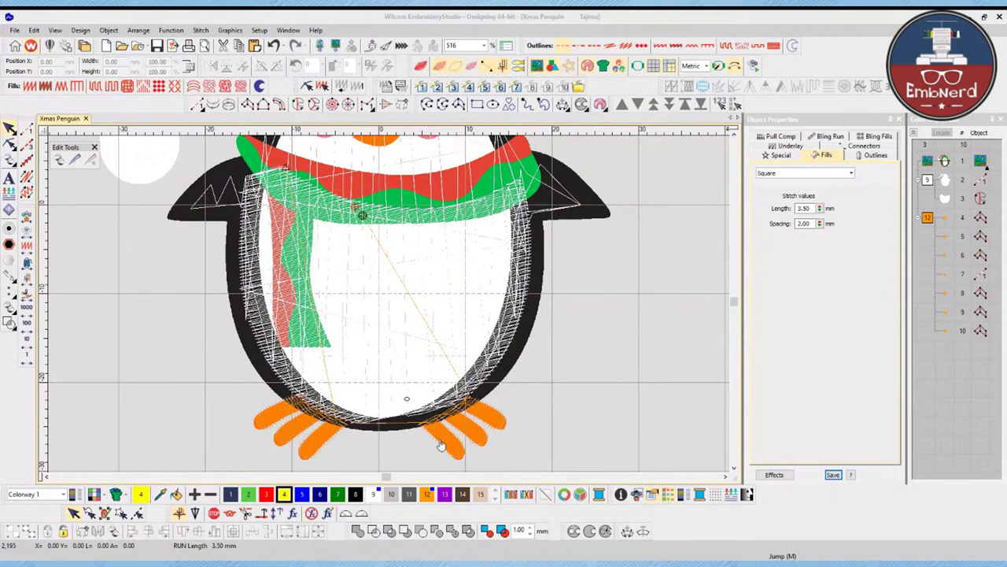
pyautogui.click(545, 287)
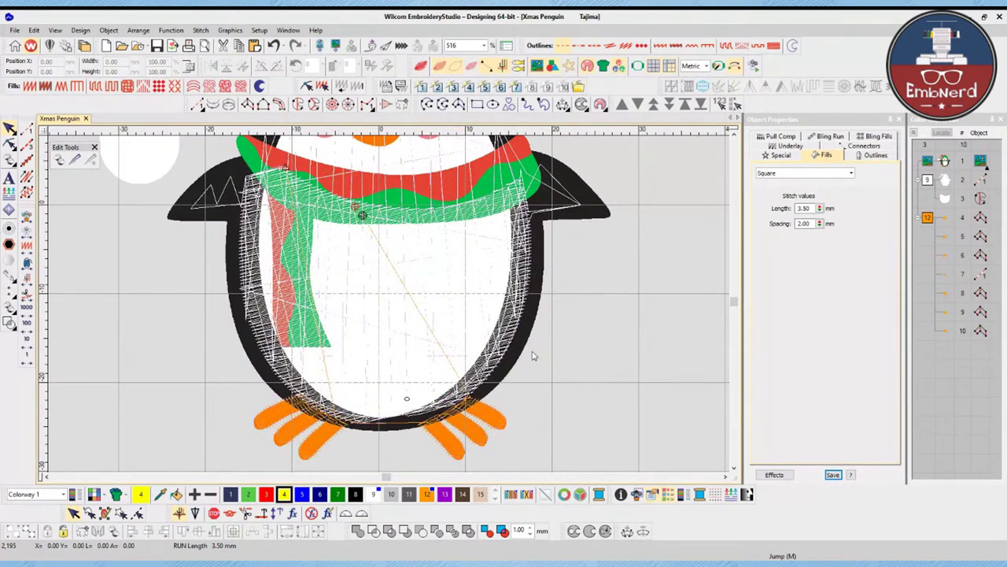
pyautogui.press('b')
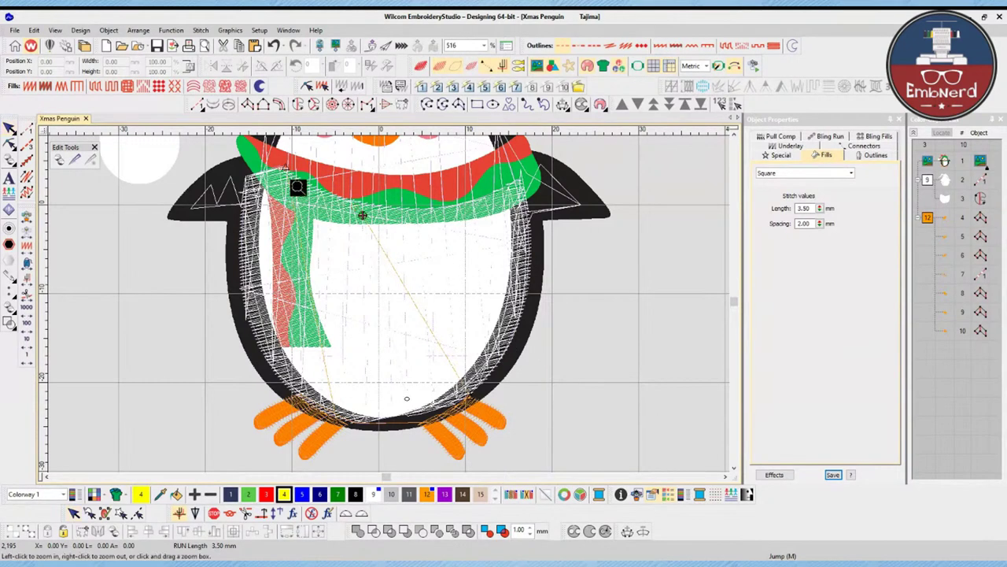
pyautogui.moveTo(187, 147); pyautogui.dragTo(510, 384)
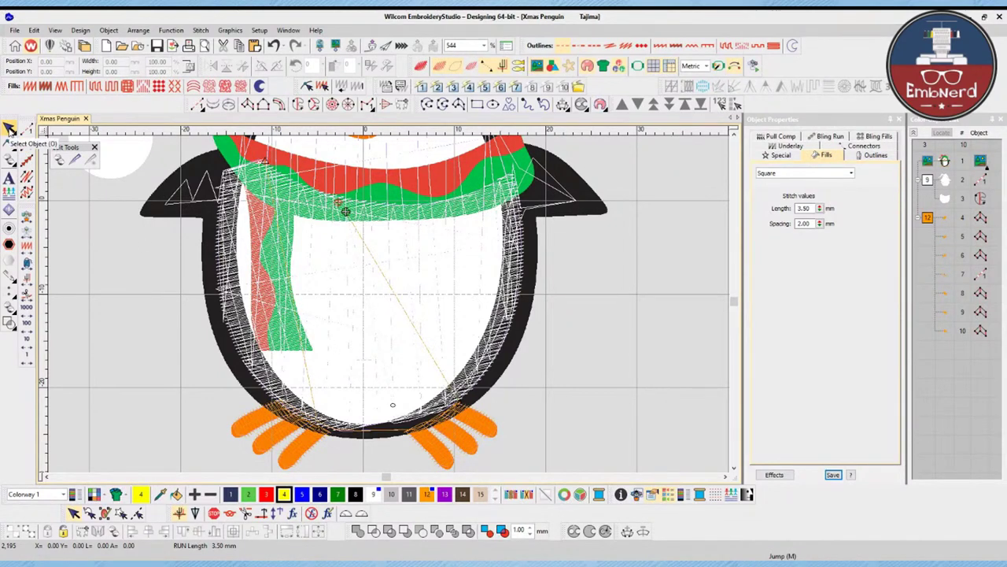
# - Digitize a run from between the feet up the right side of the body, rising about 25 mm to the right flipper's base
pyautogui.click(26, 128)
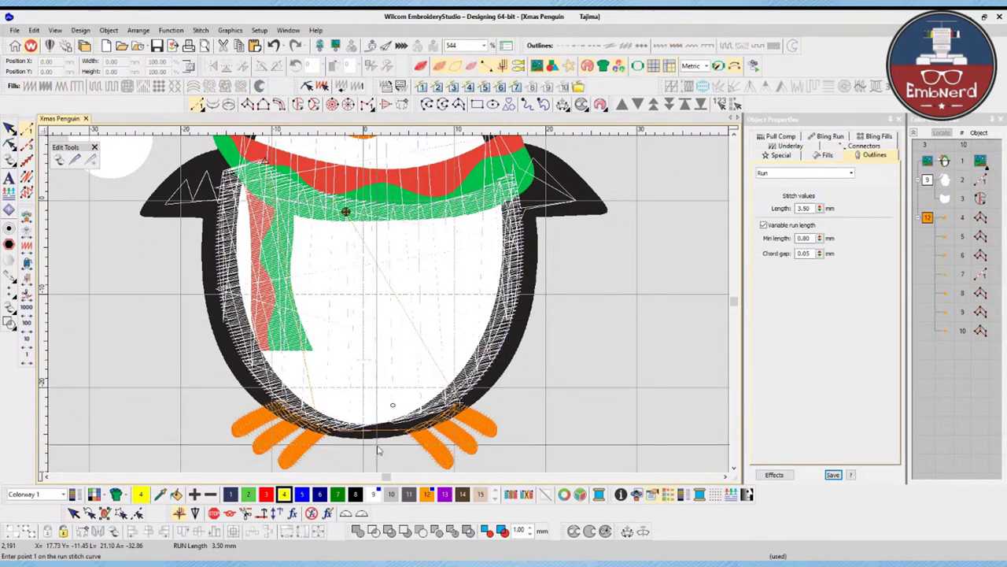
pyautogui.click(388, 430)
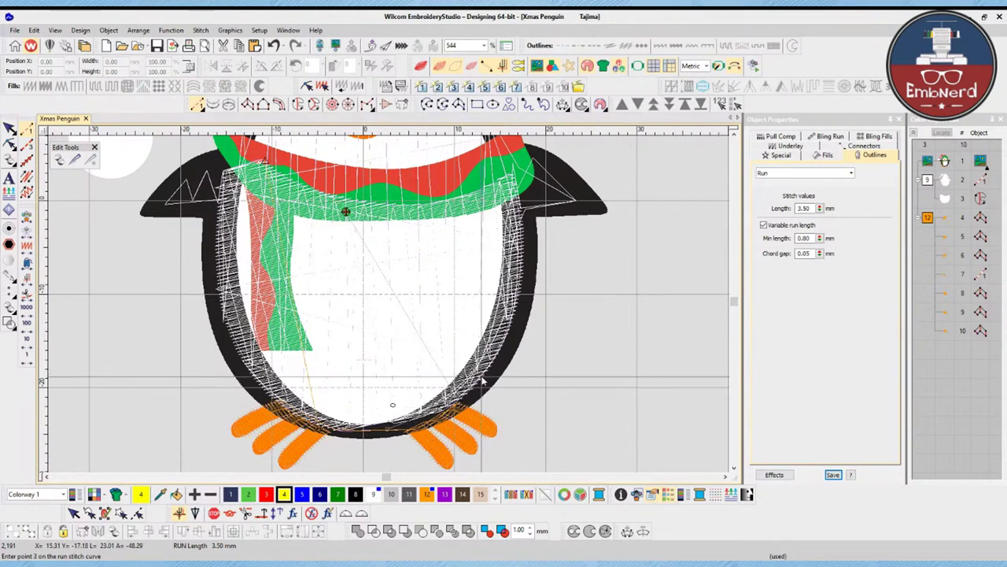
pyautogui.click(515, 299)
pyautogui.click(512, 272)
pyautogui.click(513, 240)
pyautogui.click(519, 211)
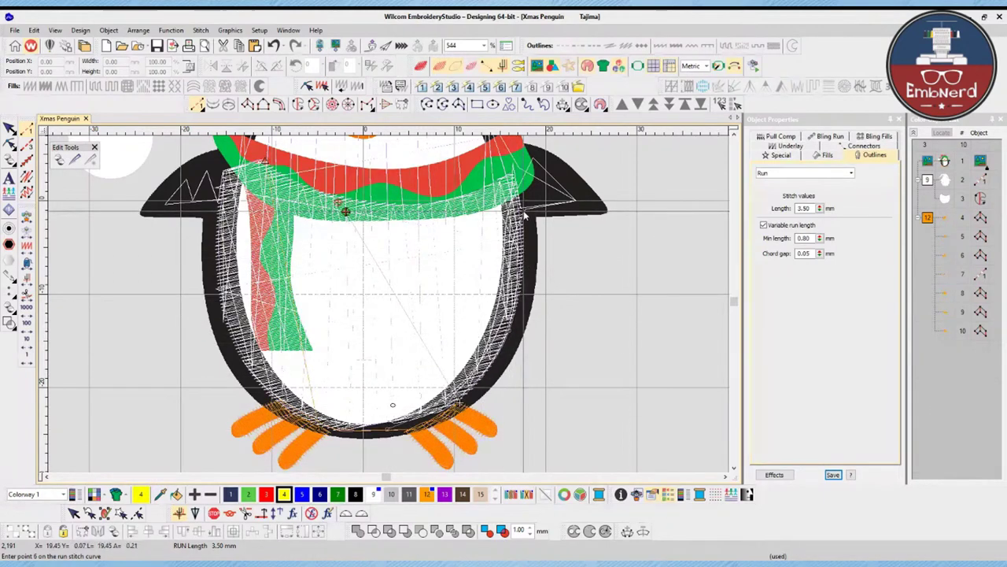
pyautogui.click(551, 197)
pyautogui.scroll(2, 547, 211)
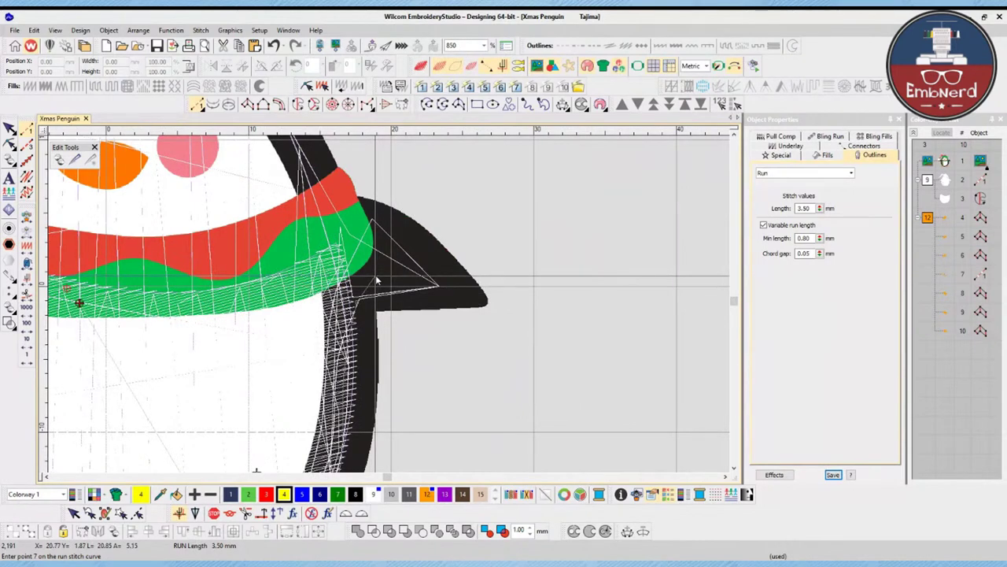
pyautogui.click(374, 276)
pyautogui.press('Return')
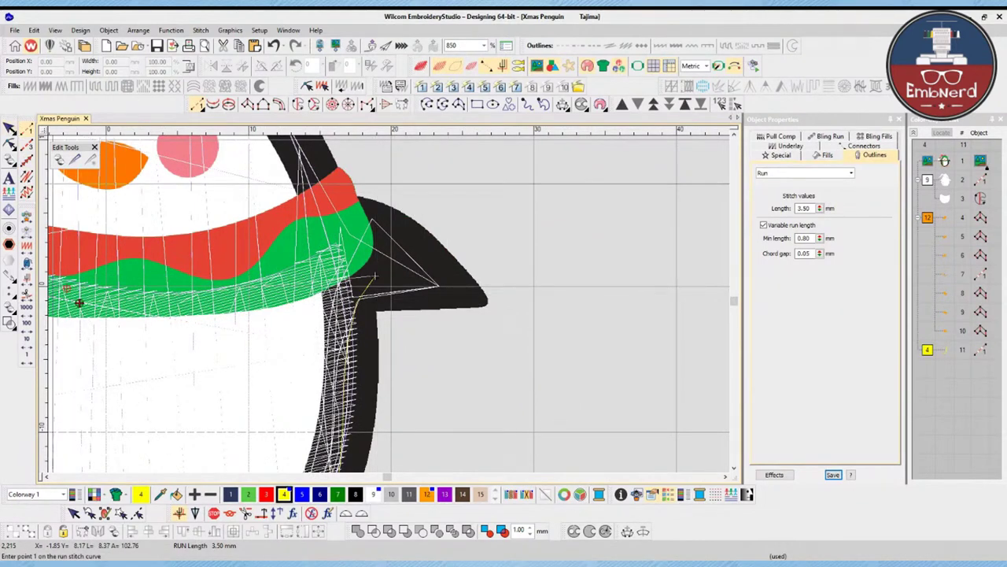
pyautogui.click(10, 128)
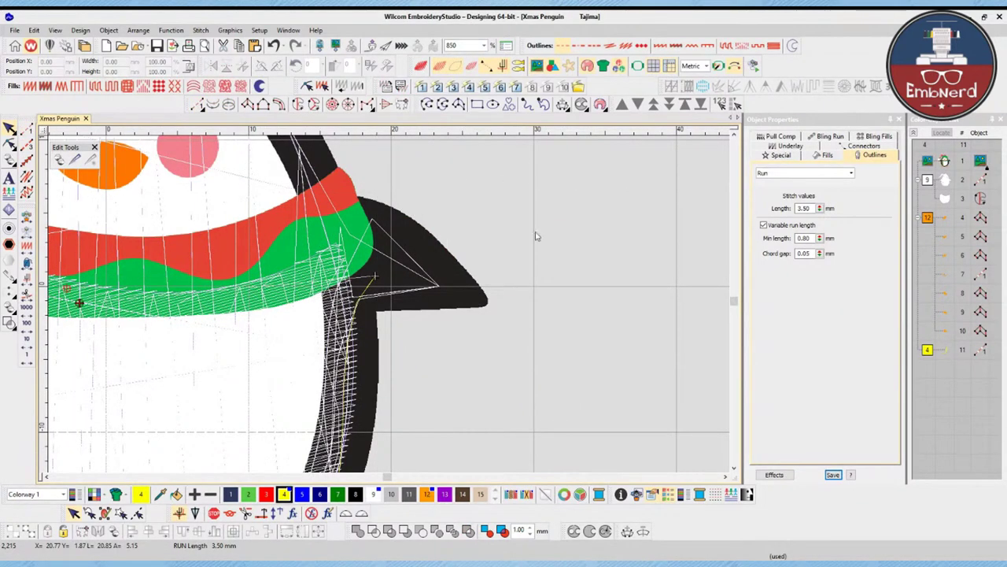
# - Digitize the right flipper from its tip to the scarf as a satin Column A about 10 mm wide and 8 mm high
pyautogui.press('h')
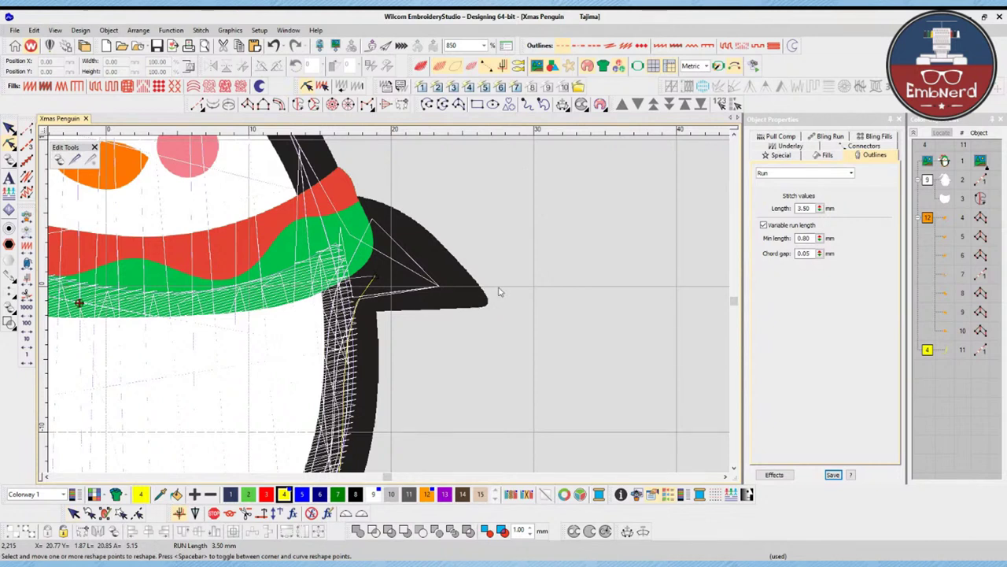
pyautogui.press('i')
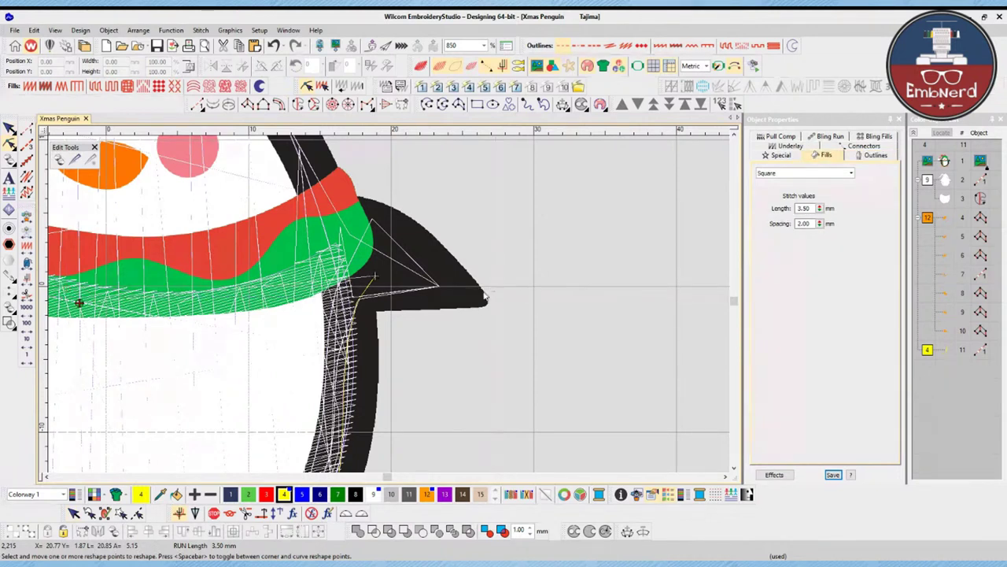
pyautogui.click(485, 290)
pyautogui.click(466, 267)
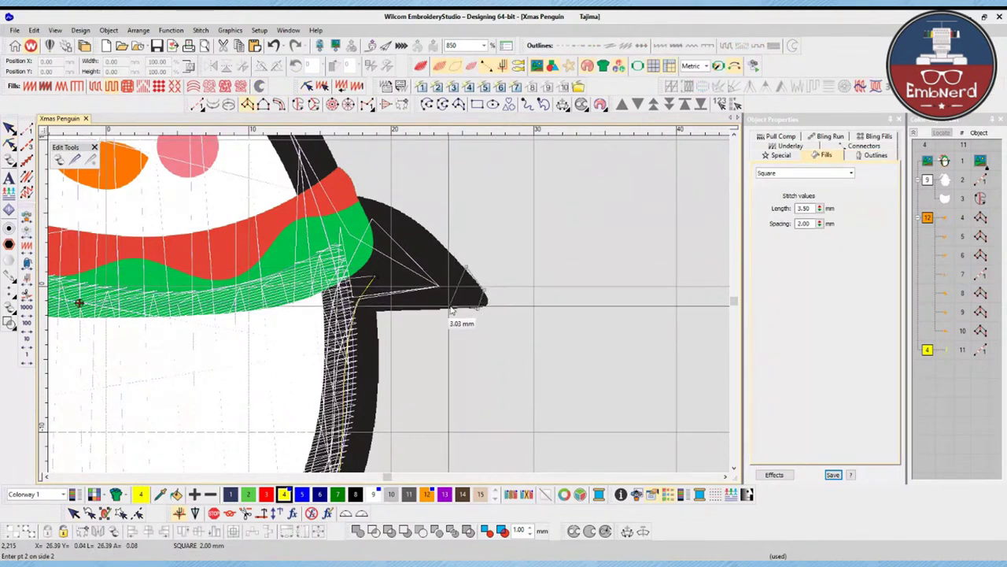
pyautogui.click(446, 310)
pyautogui.click(436, 239)
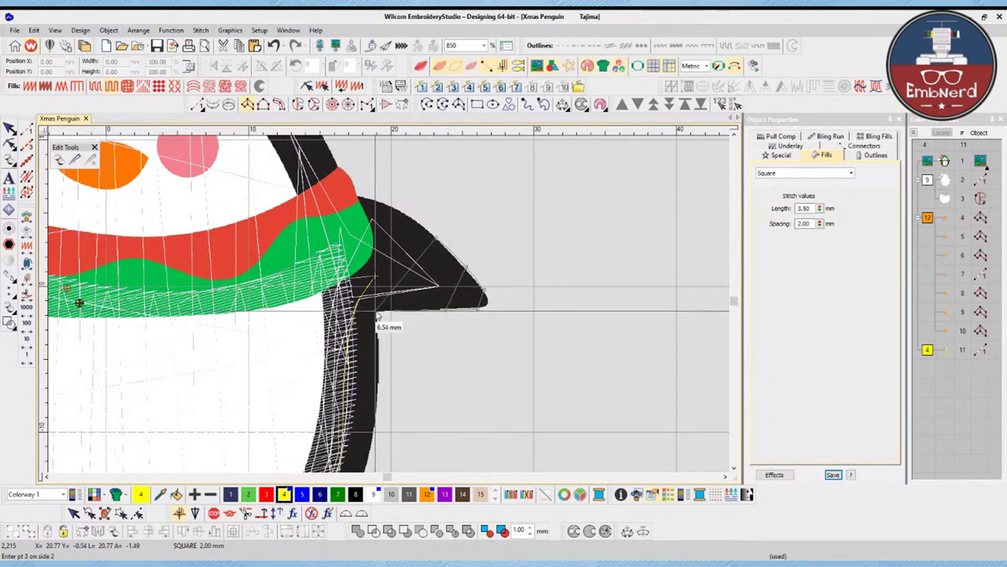
pyautogui.click(375, 310)
pyautogui.click(410, 215)
pyautogui.click(364, 288)
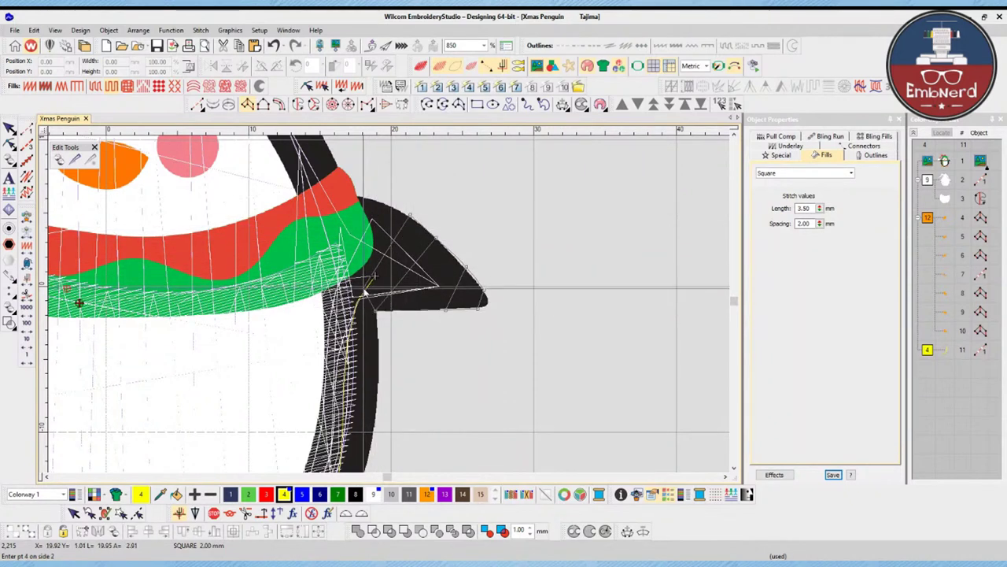
pyautogui.click(384, 204)
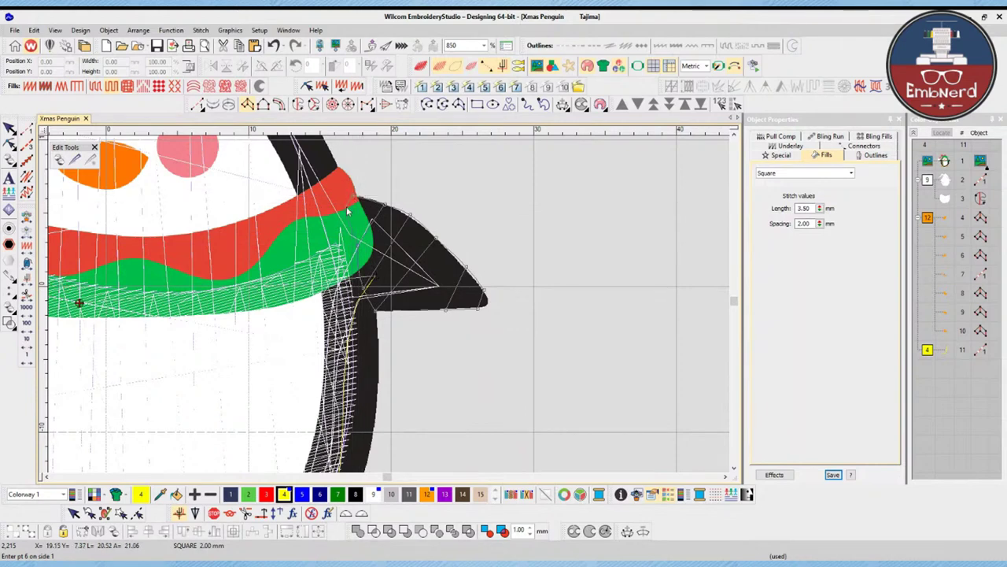
pyautogui.press('Return')
pyautogui.press('Escape')
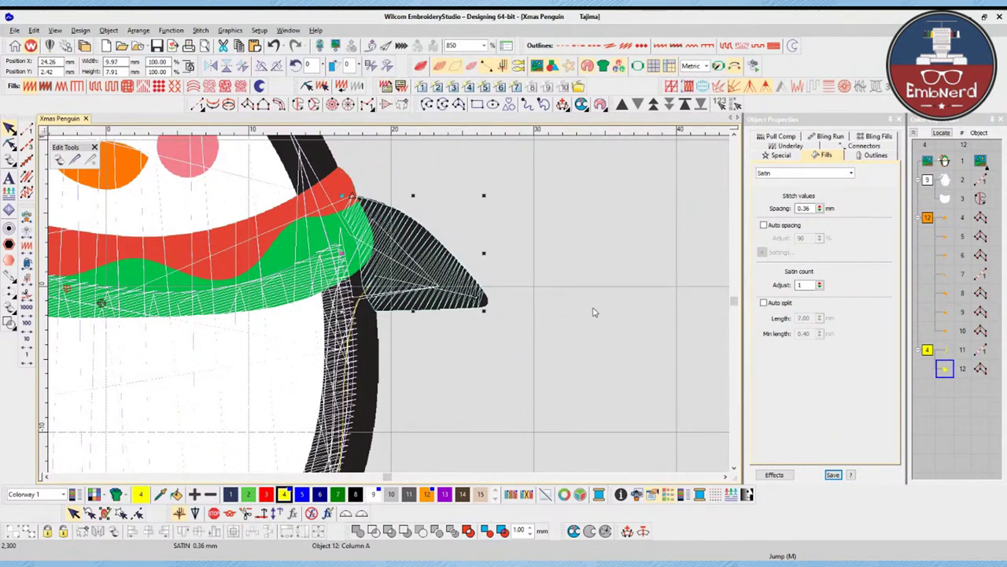
# - Measure the length of the satin stitches across the right flipper from its lower inner corner to its upper edge
pyautogui.click(470, 271)
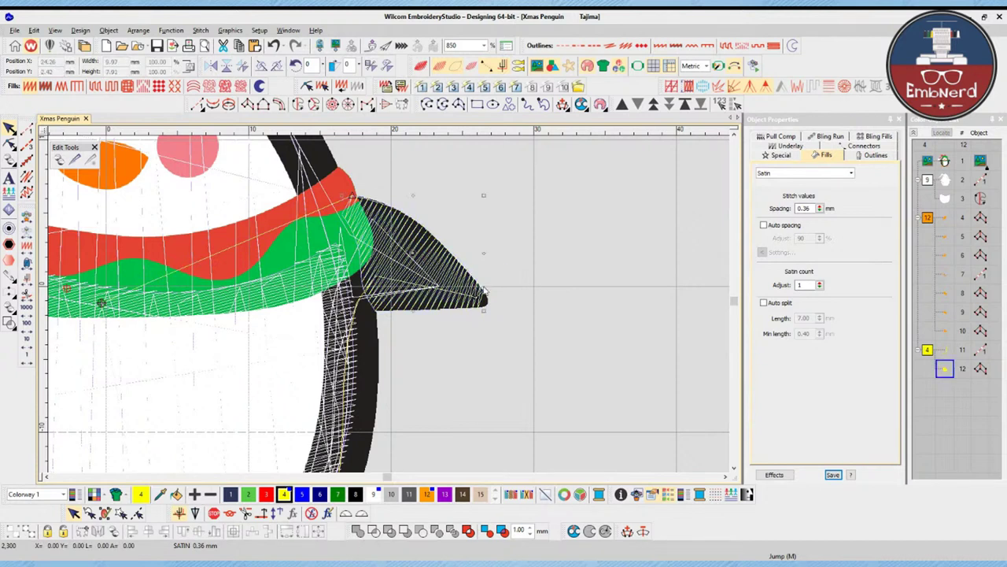
pyautogui.press('Escape')
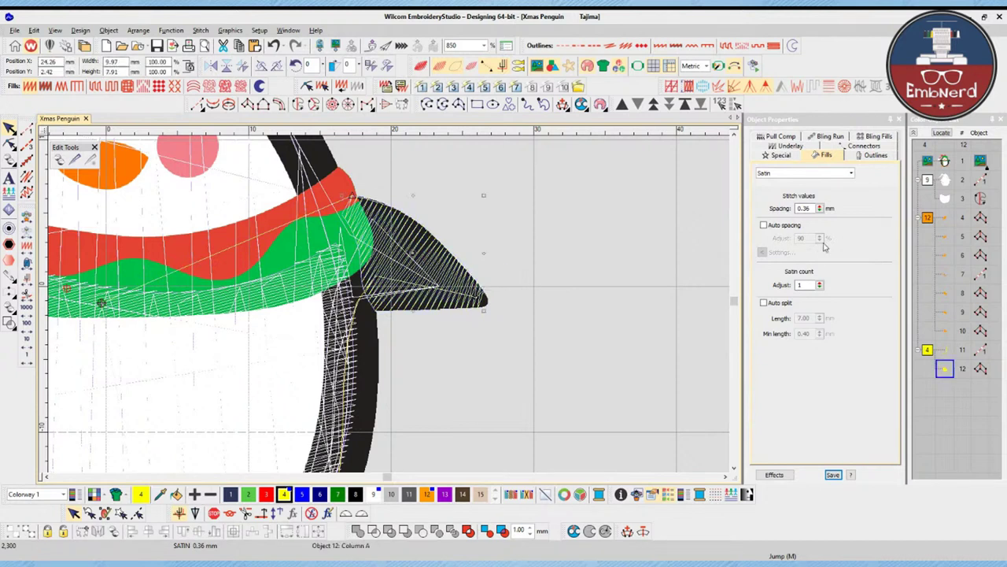
pyautogui.click(549, 281)
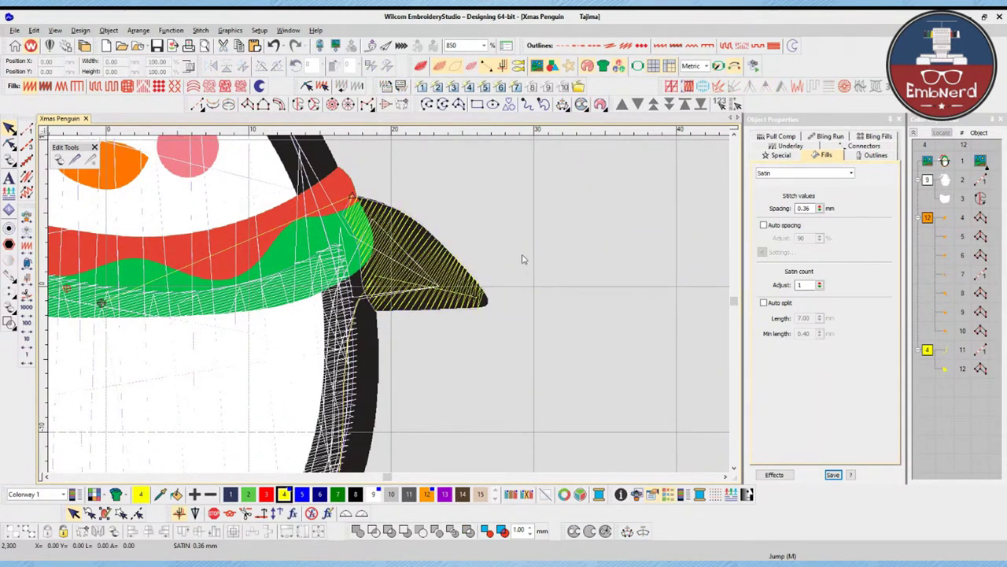
pyautogui.click(442, 262)
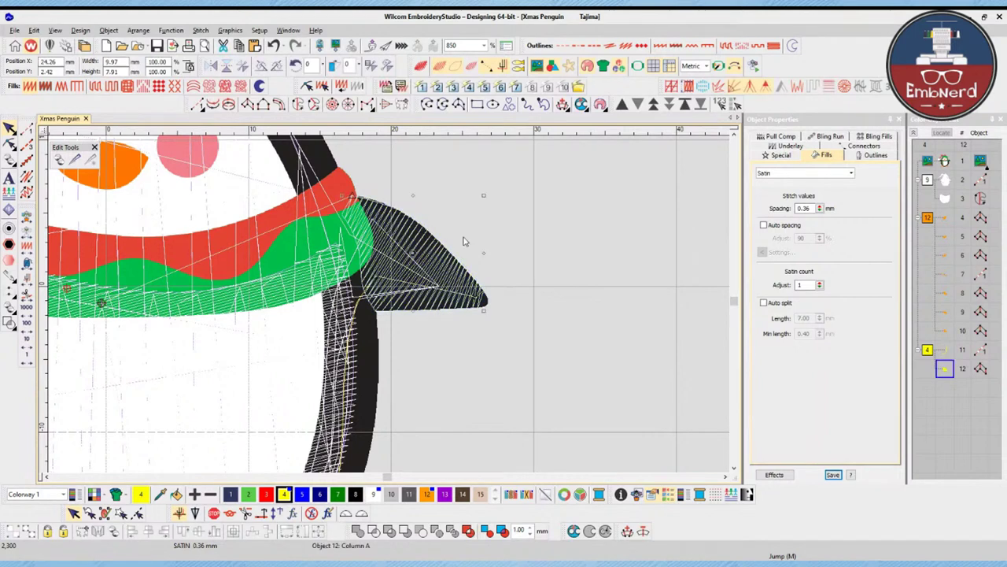
pyautogui.press('m')
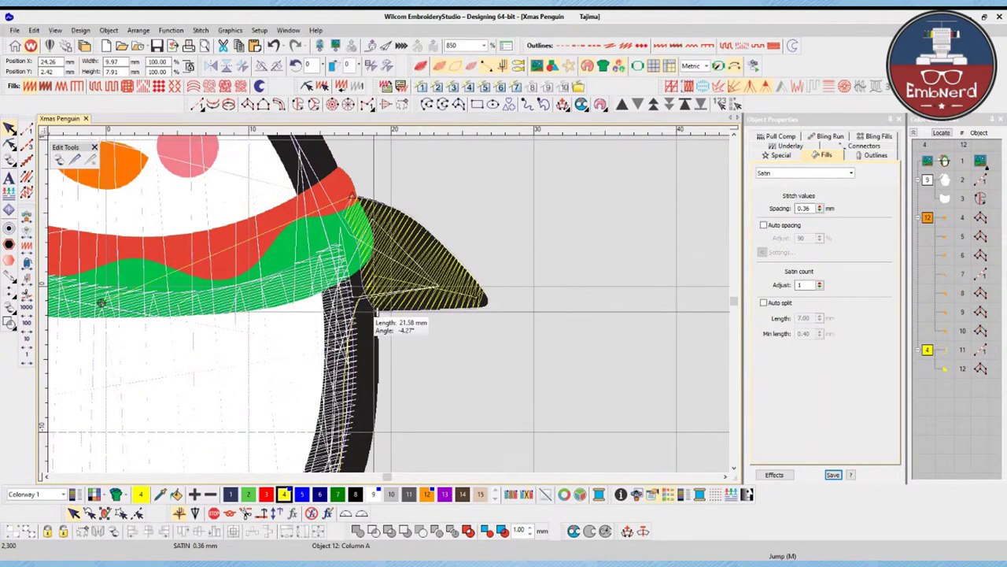
pyautogui.click(374, 306)
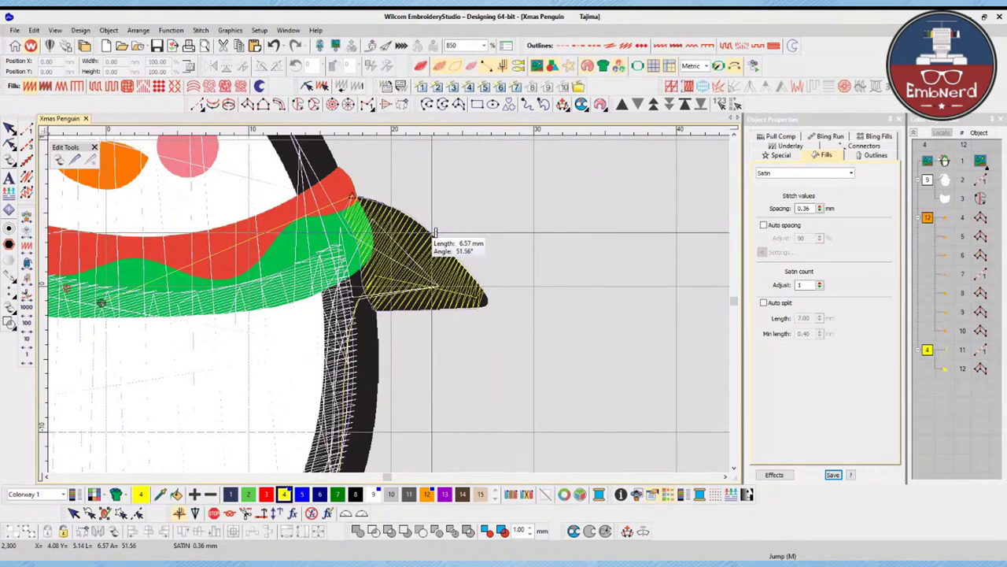
pyautogui.press('Escape')
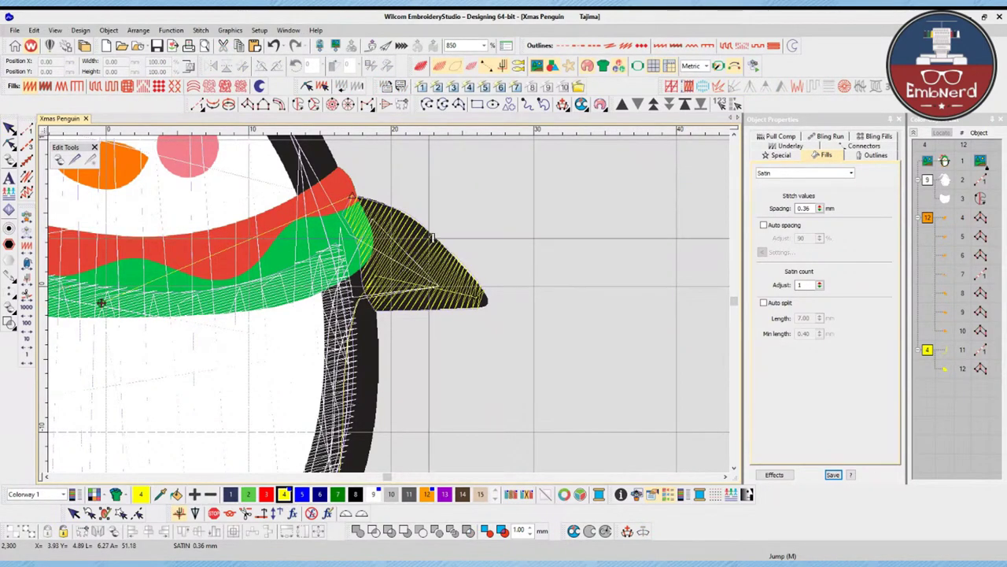
pyautogui.click(10, 127)
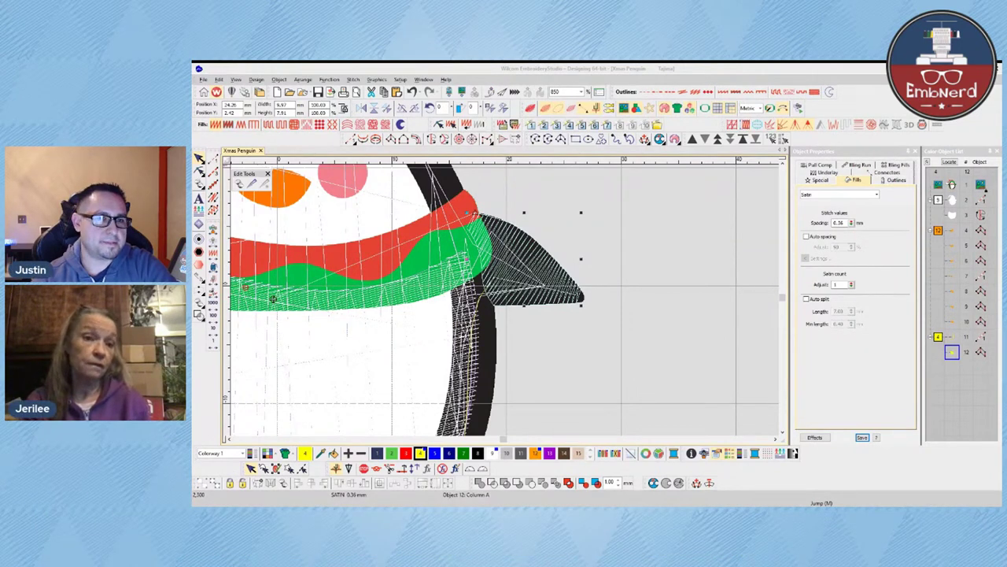
# - Set the right flipper's satin spacing to 0.35 mm and change its first underlay type
pyautogui.click(628, 314)
pyautogui.click(551, 276)
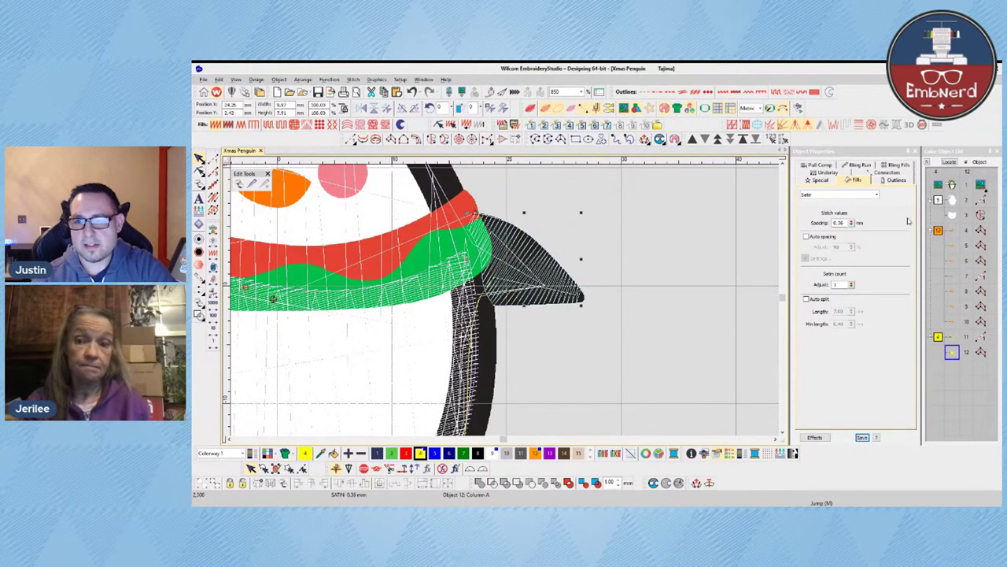
pyautogui.click(845, 223)
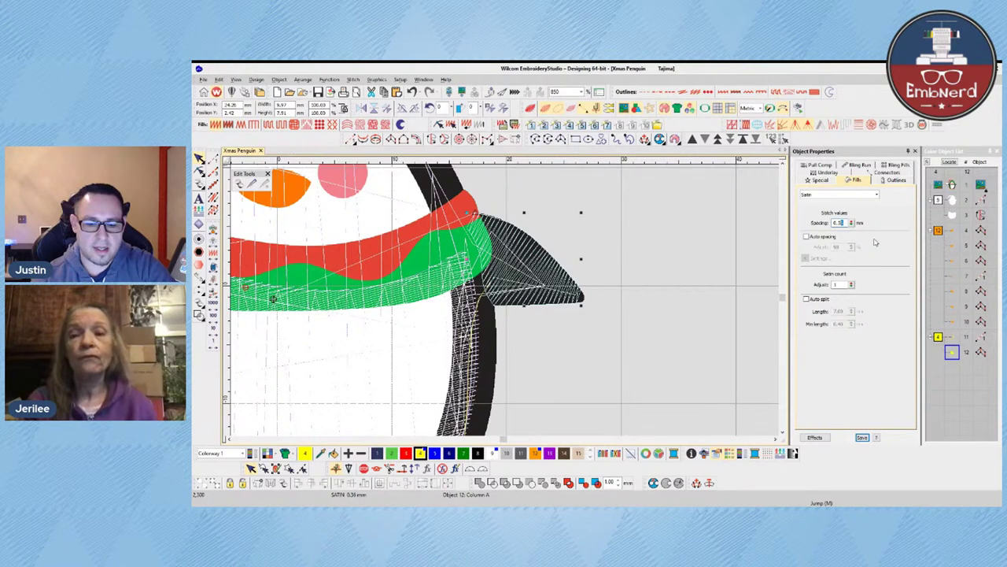
pyautogui.write('0.35')
pyautogui.press('Return')
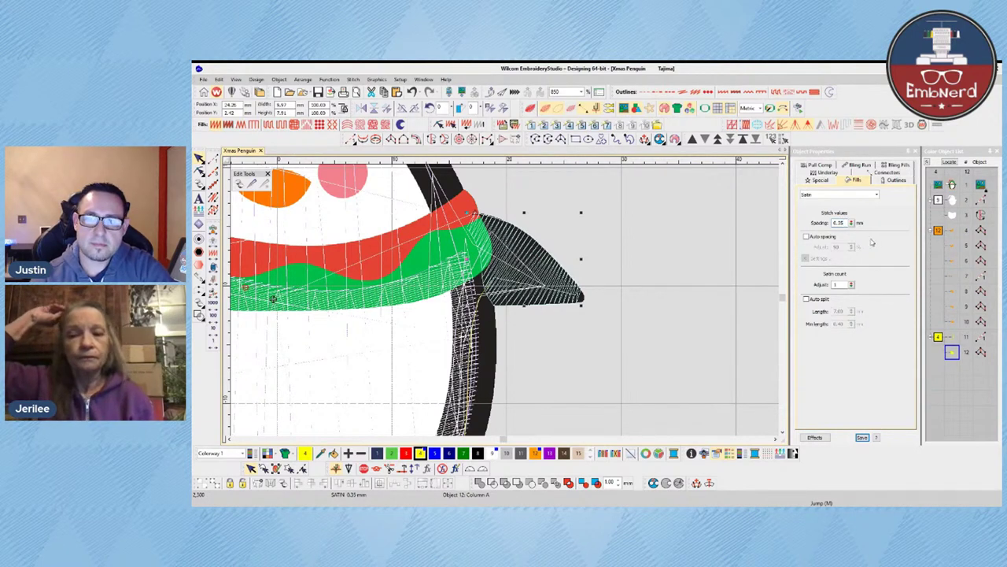
pyautogui.click(825, 172)
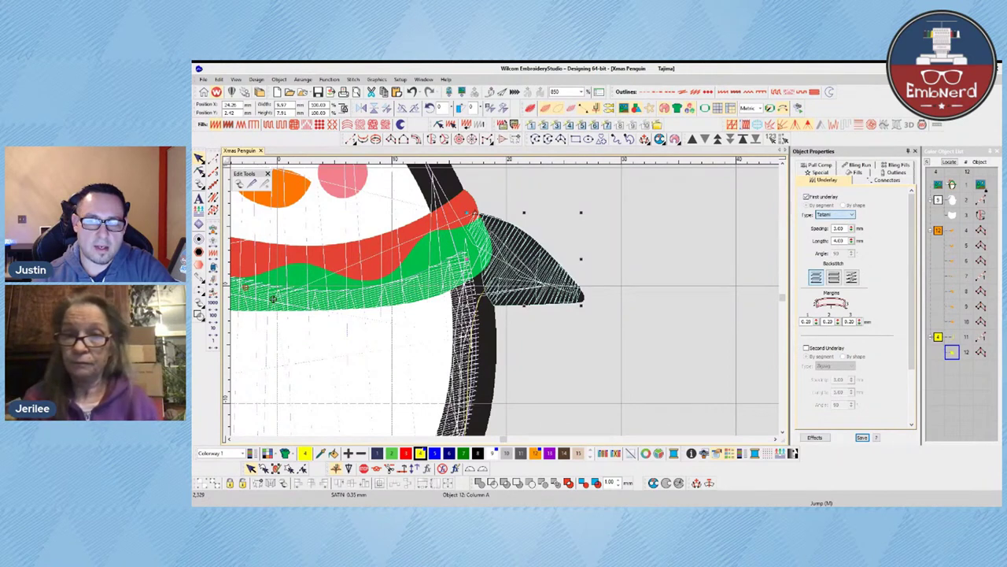
pyautogui.scroll(1, 836, 214)
pyautogui.click(652, 244)
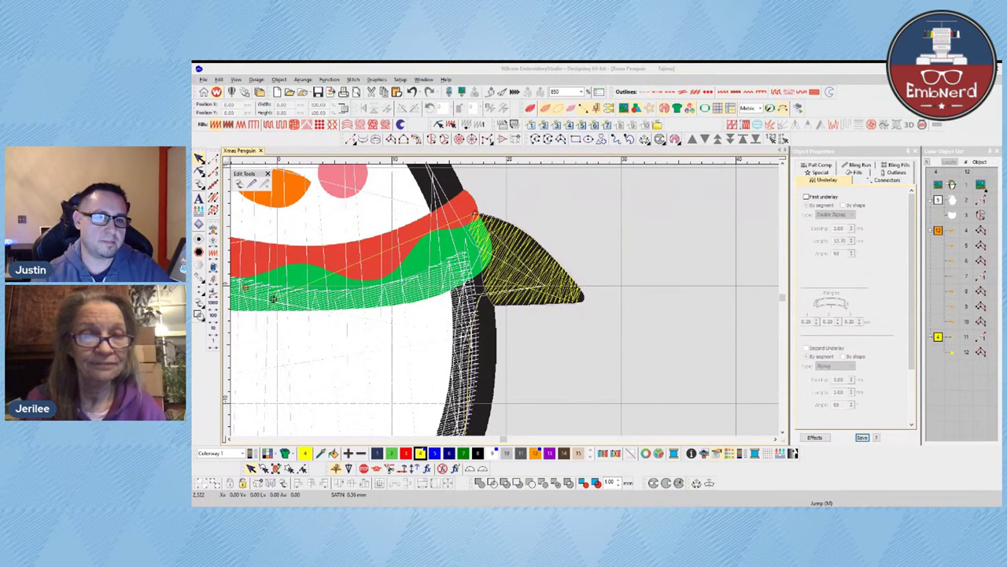
# - Adjust the end of the connecting run at the right flipper's base and reshape the flipper's inner end at the scarf
pyautogui.click(560, 277)
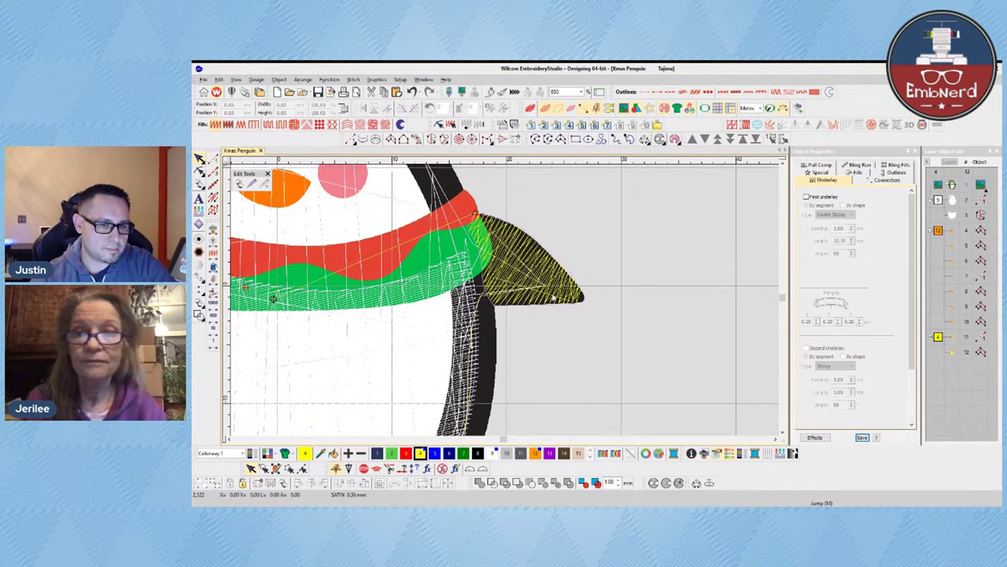
pyautogui.click(598, 304)
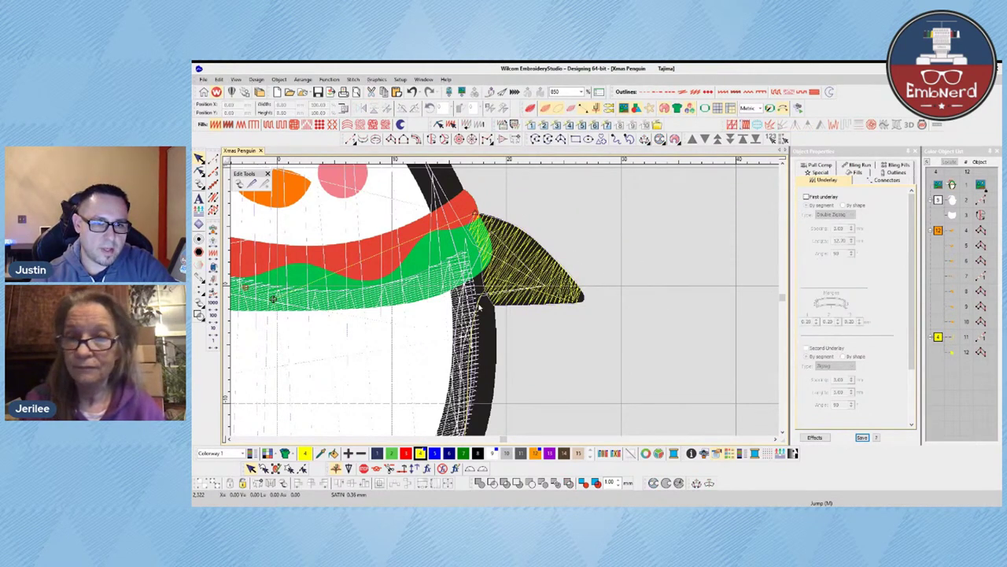
pyautogui.click(952, 337)
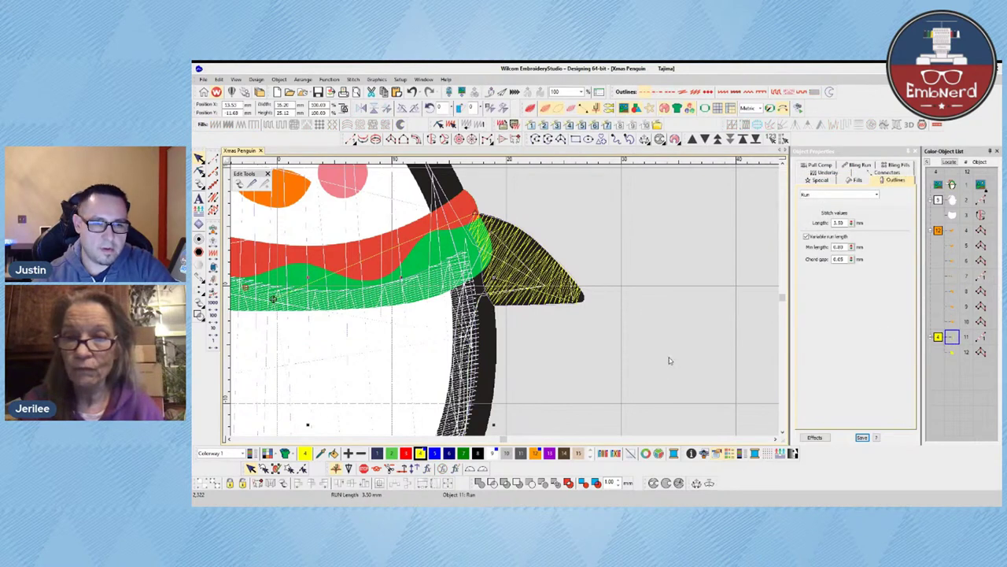
pyautogui.press('h')
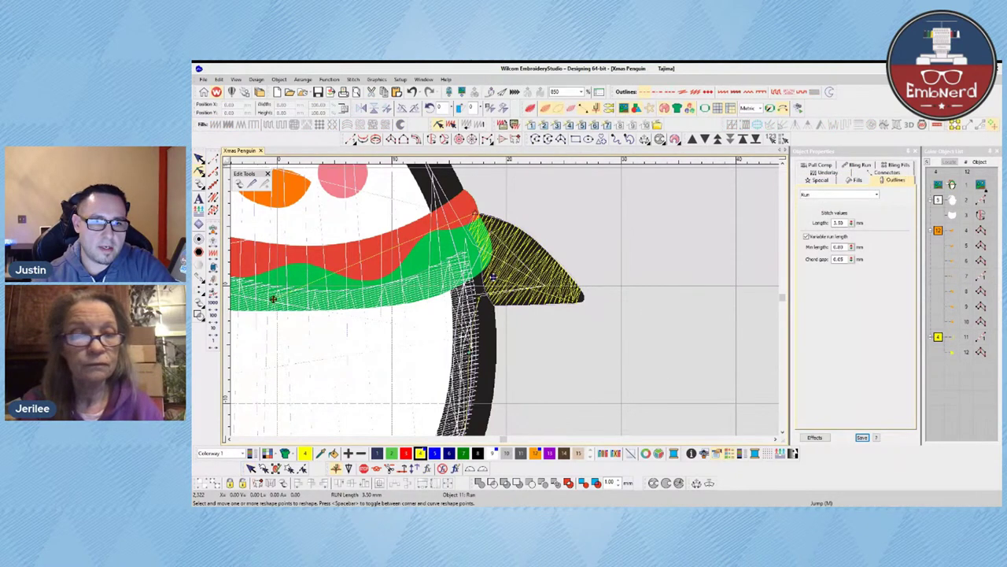
pyautogui.click(518, 298)
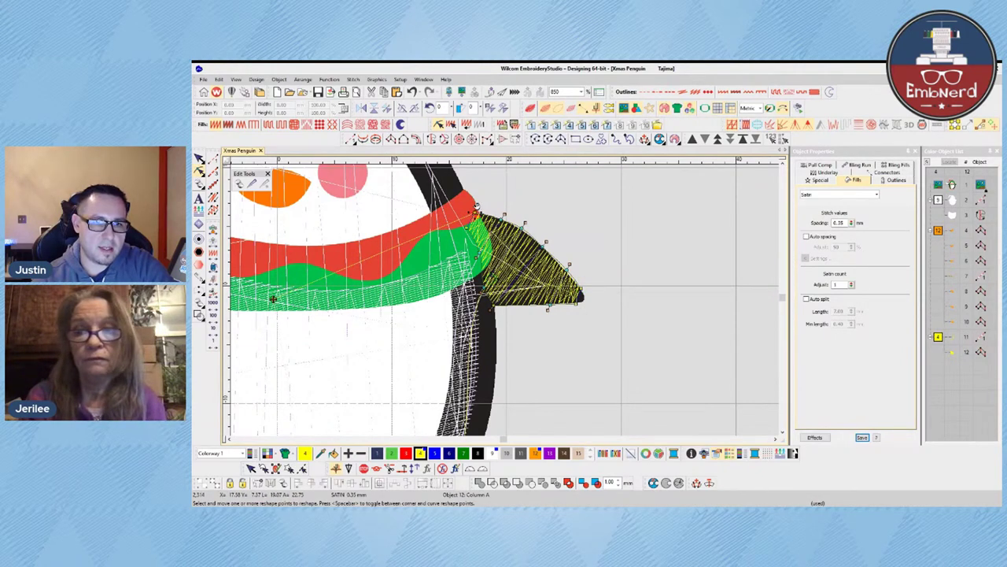
pyautogui.moveTo(469, 223); pyautogui.dragTo(468, 229)
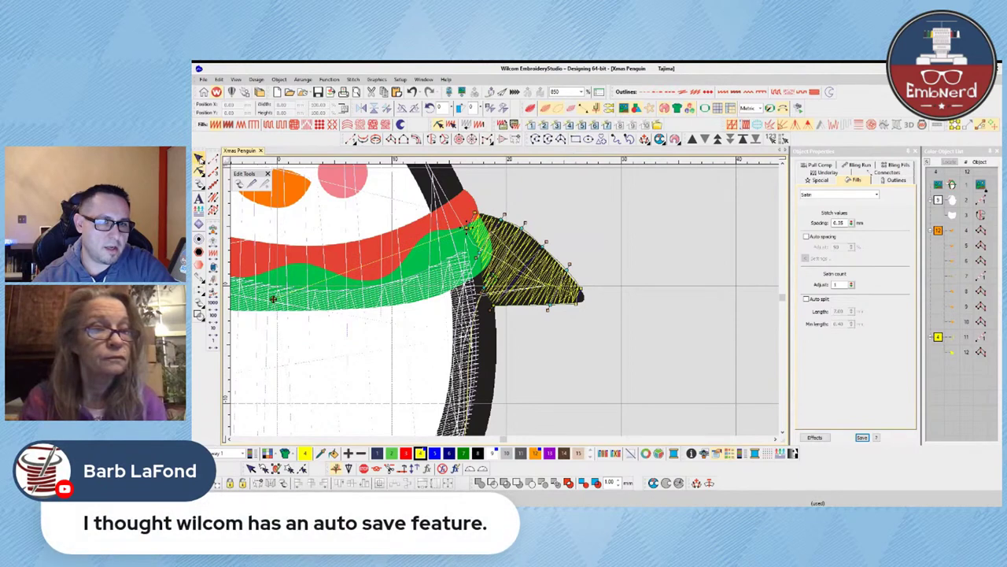
pyautogui.click(199, 159)
pyautogui.click(559, 228)
# - Add a connecting run at the right flipper's base and start a satin Column A along the body edge from there to the right foot
pyautogui.click(214, 159)
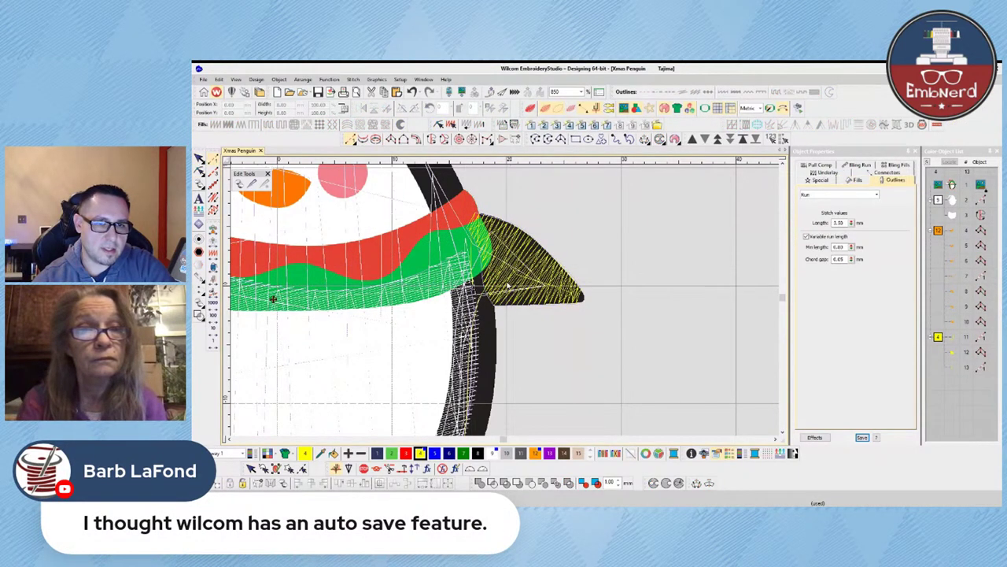
pyautogui.click(489, 274)
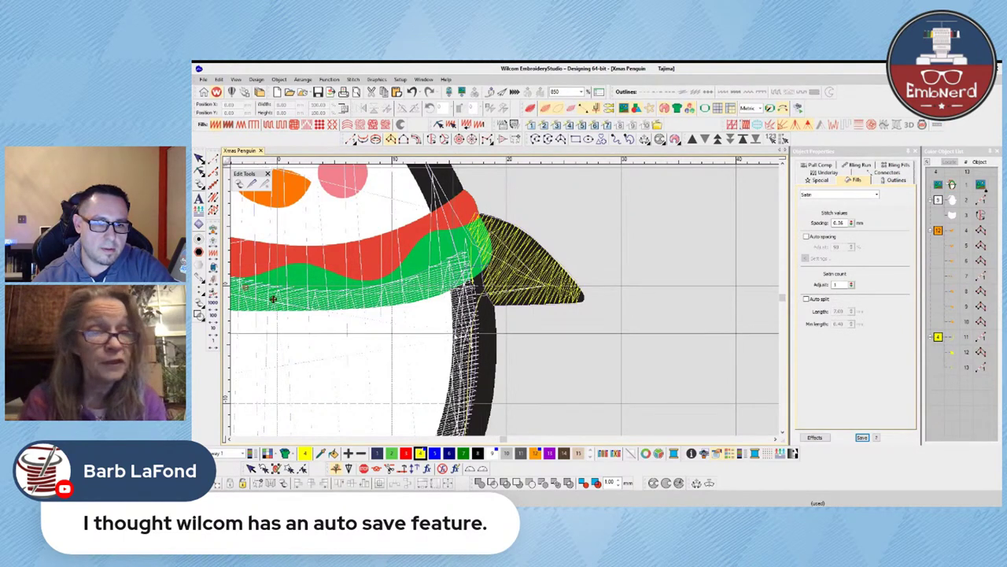
pyautogui.scroll(-2, 503, 418)
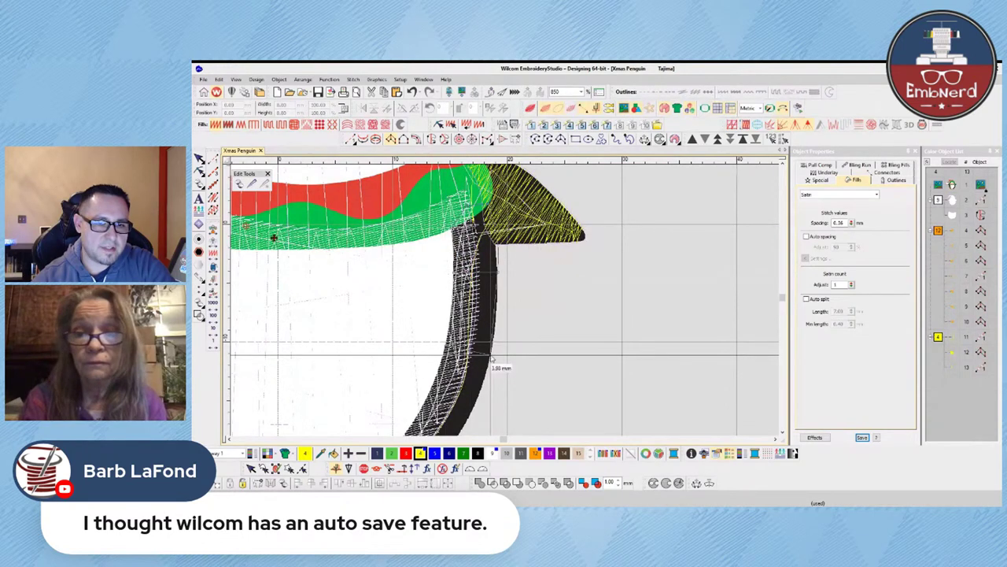
pyautogui.scroll(-2, 479, 356)
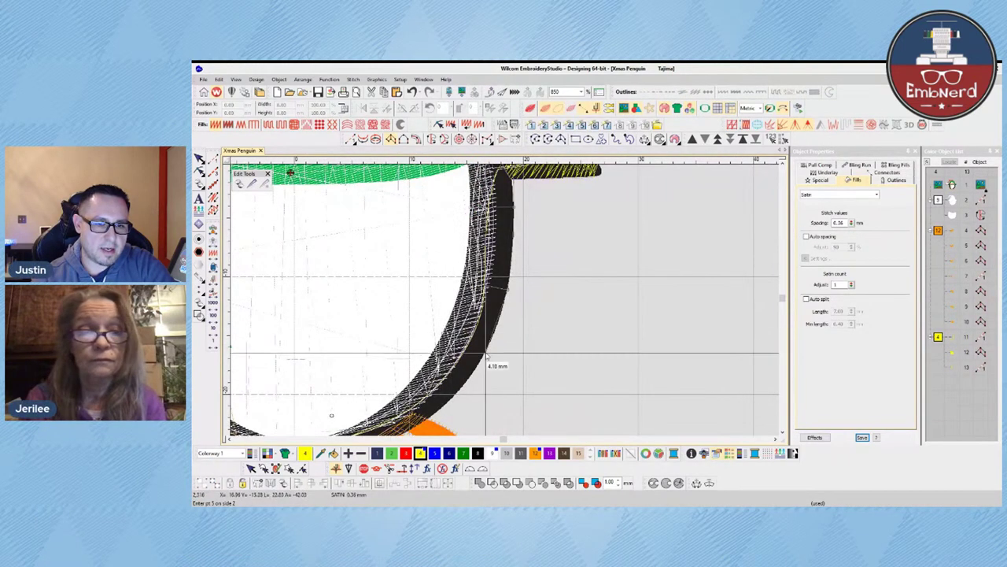
pyautogui.scroll(-2, 377, 354)
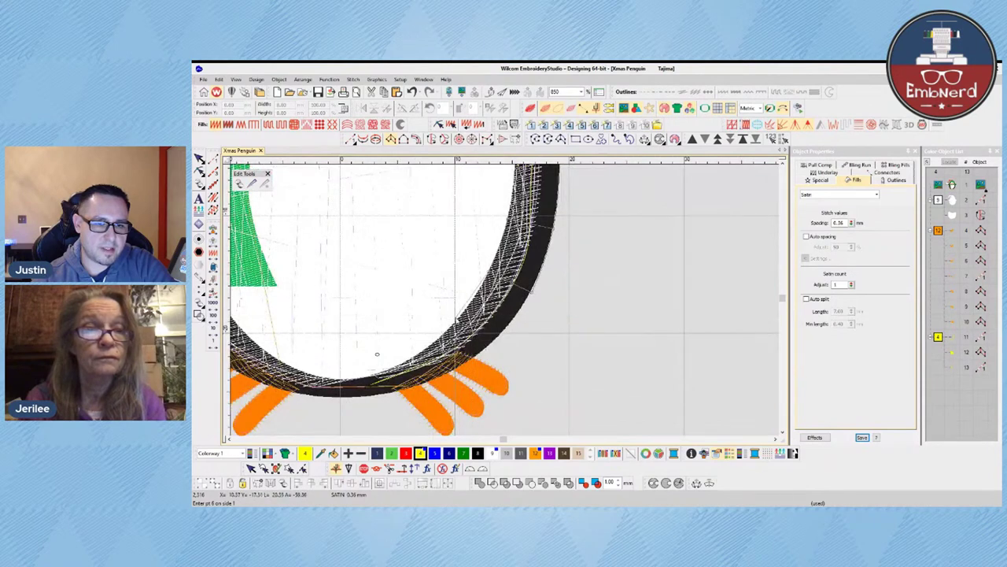
pyautogui.rightClick(474, 338)
pyautogui.rightClick(486, 349)
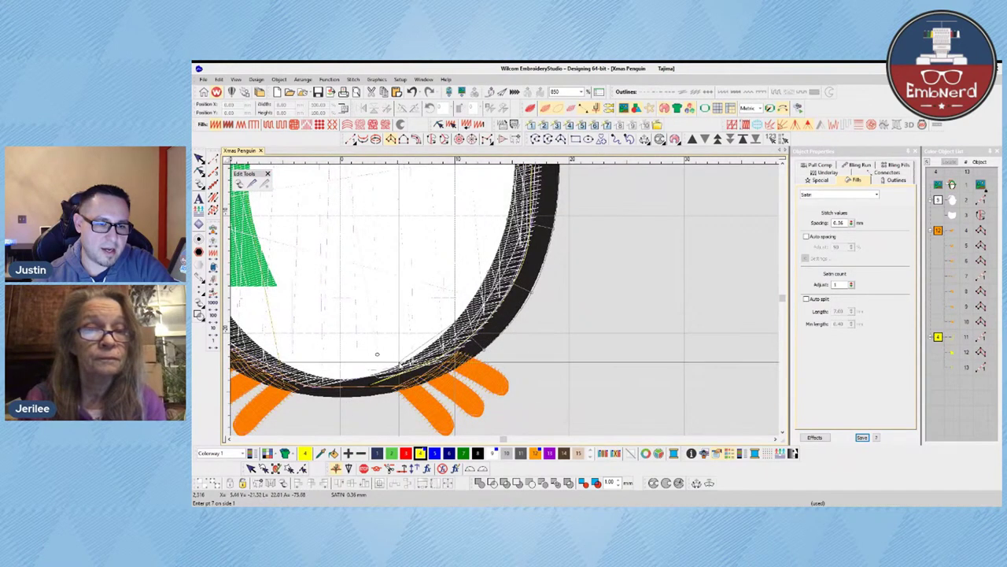
pyautogui.rightClick(407, 363)
pyautogui.rightClick(410, 384)
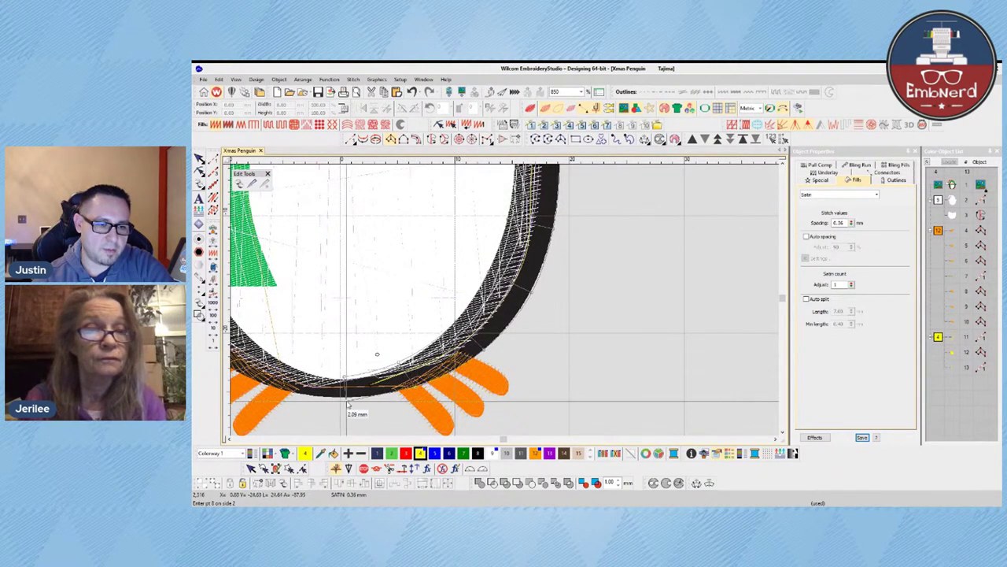
# - Continue the body edge column around the bottom and up to the left flipper's base, completing it about 37 mm wide and 27 mm high
pyautogui.press('c')
pyautogui.rightClick(411, 323)
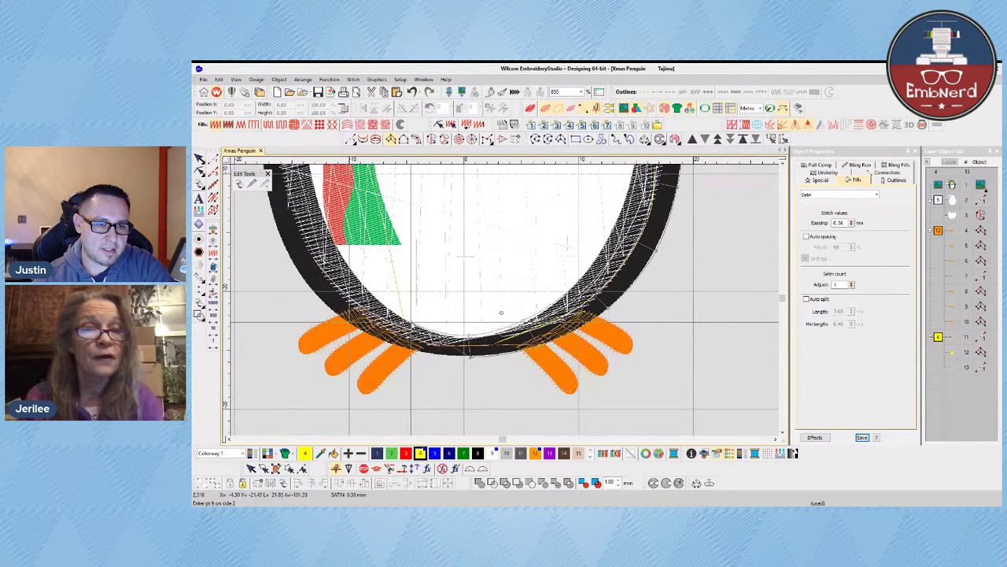
pyautogui.rightClick(398, 345)
pyautogui.rightClick(367, 292)
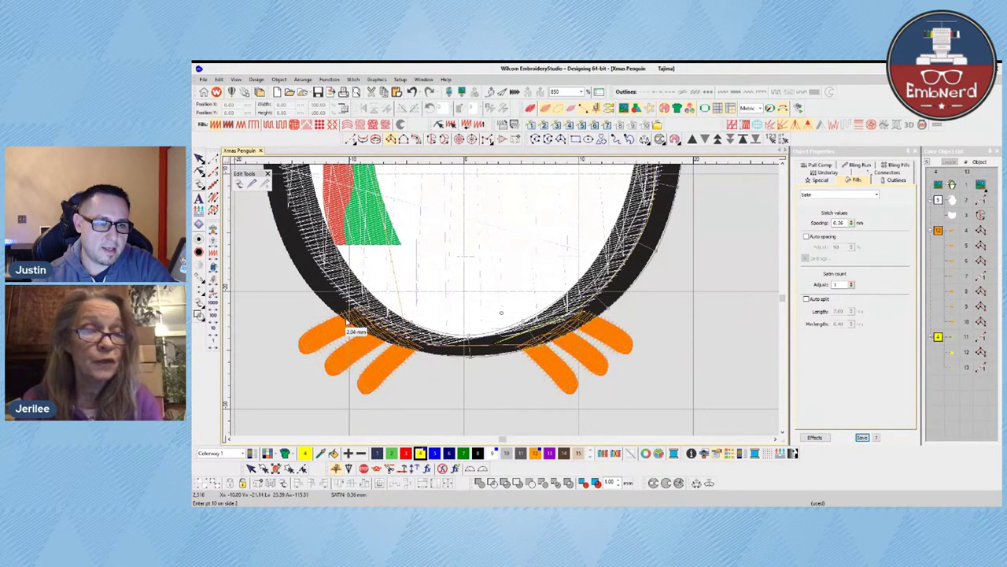
pyautogui.rightClick(345, 318)
pyautogui.rightClick(337, 247)
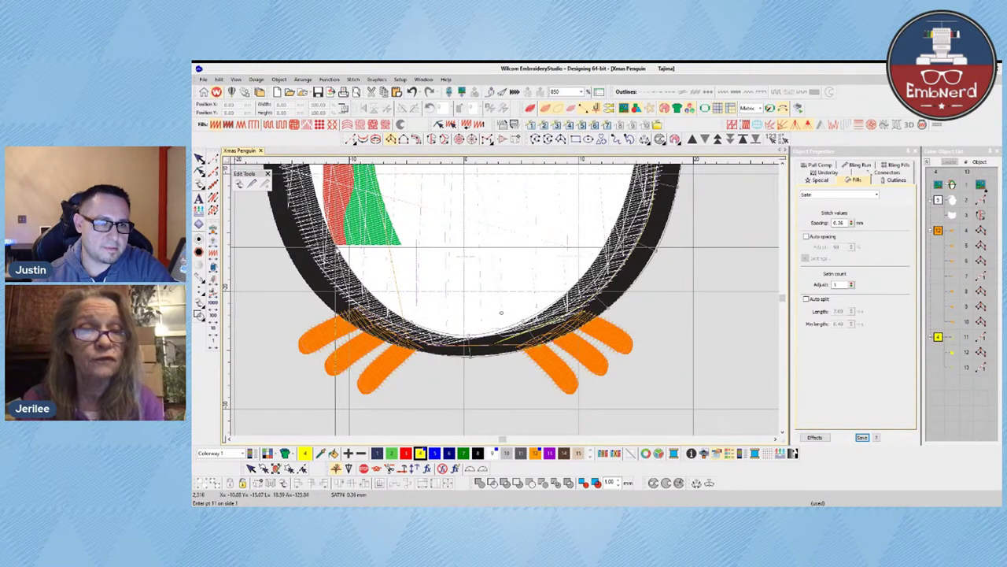
pyautogui.rightClick(298, 275)
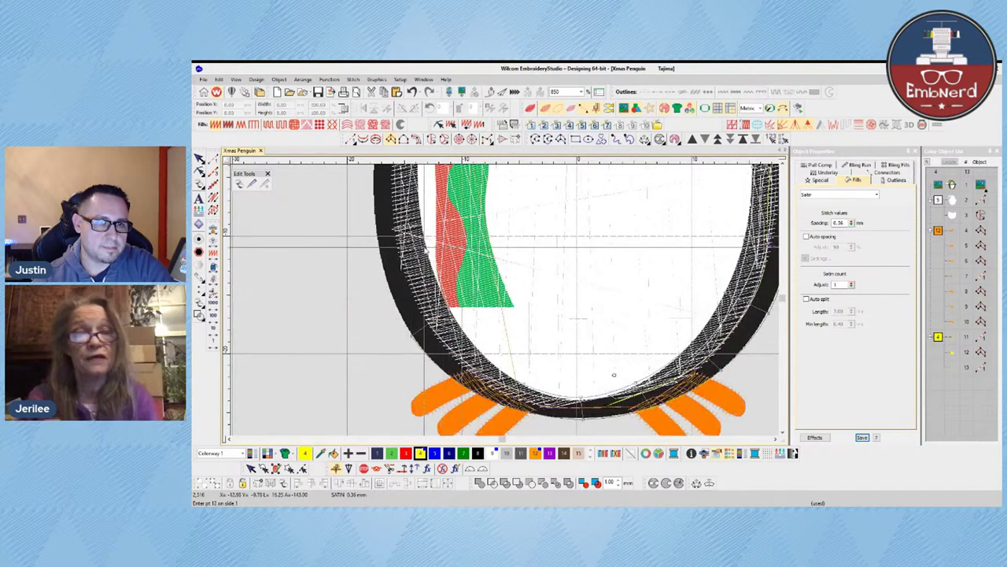
pyautogui.click(394, 244)
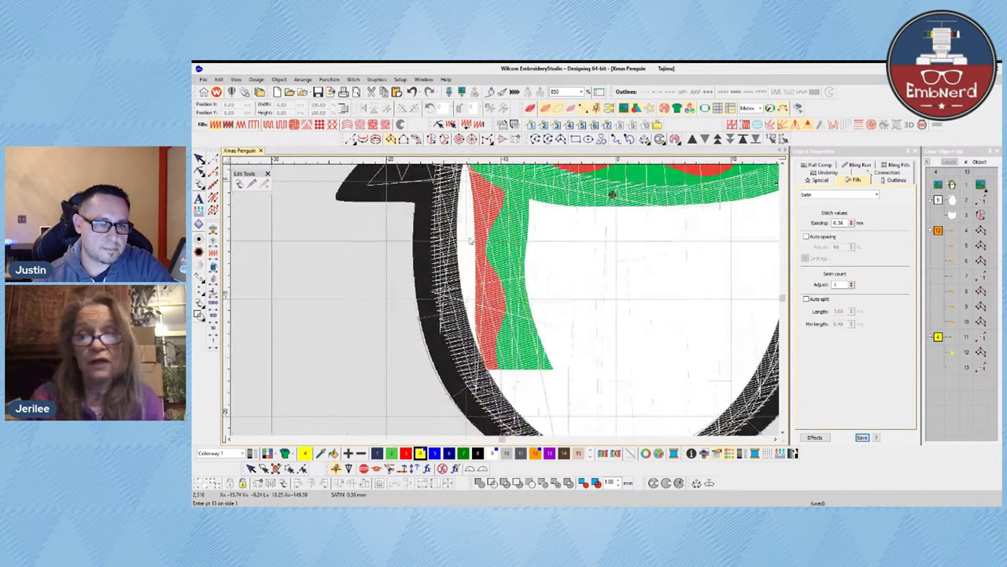
pyautogui.rightClick(458, 240)
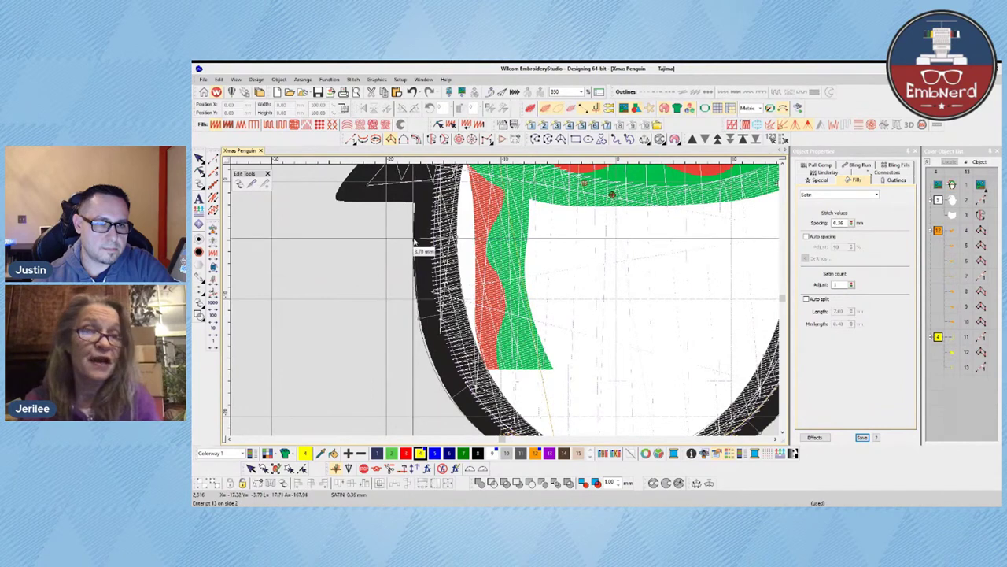
pyautogui.click(419, 243)
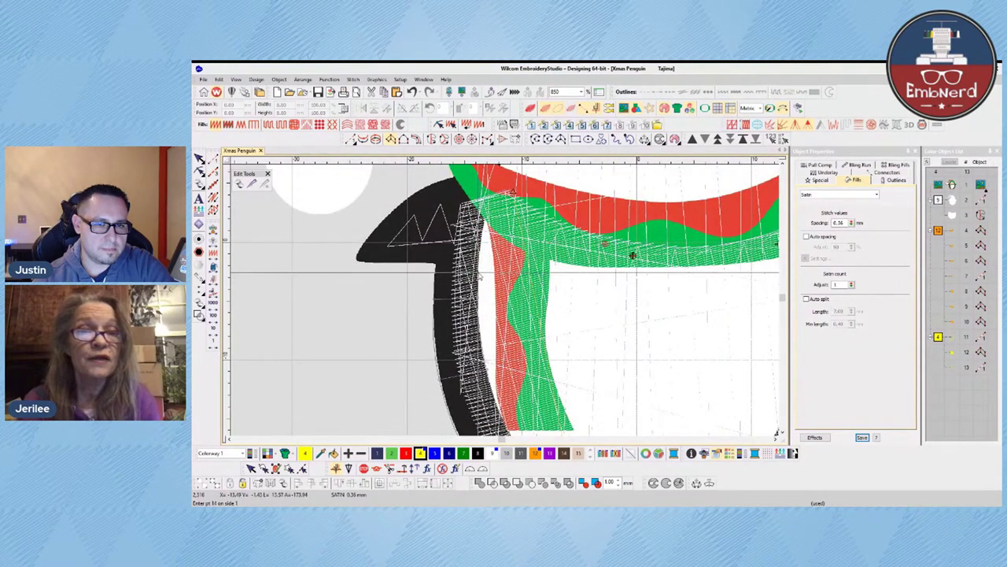
pyautogui.click(438, 280)
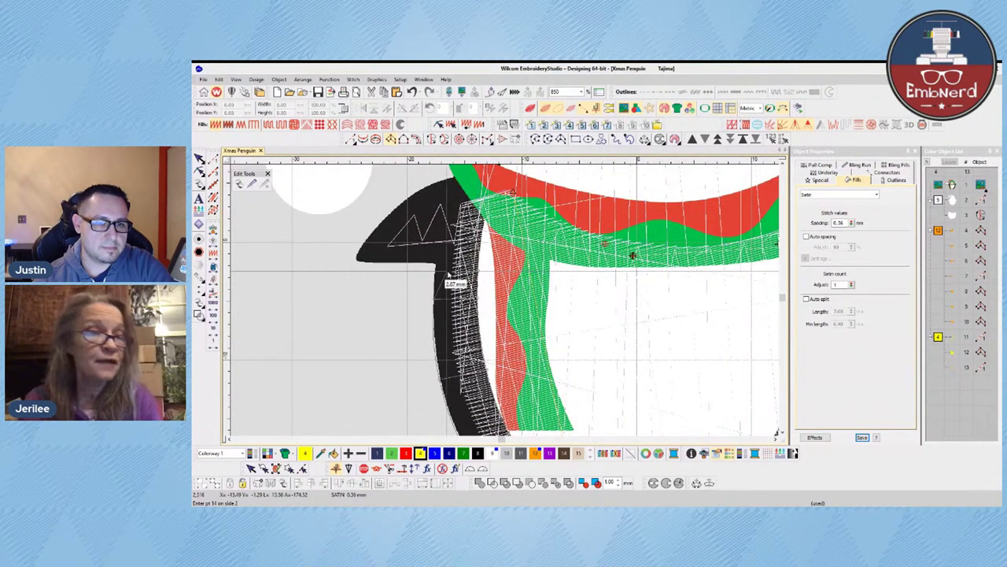
pyautogui.press('Return')
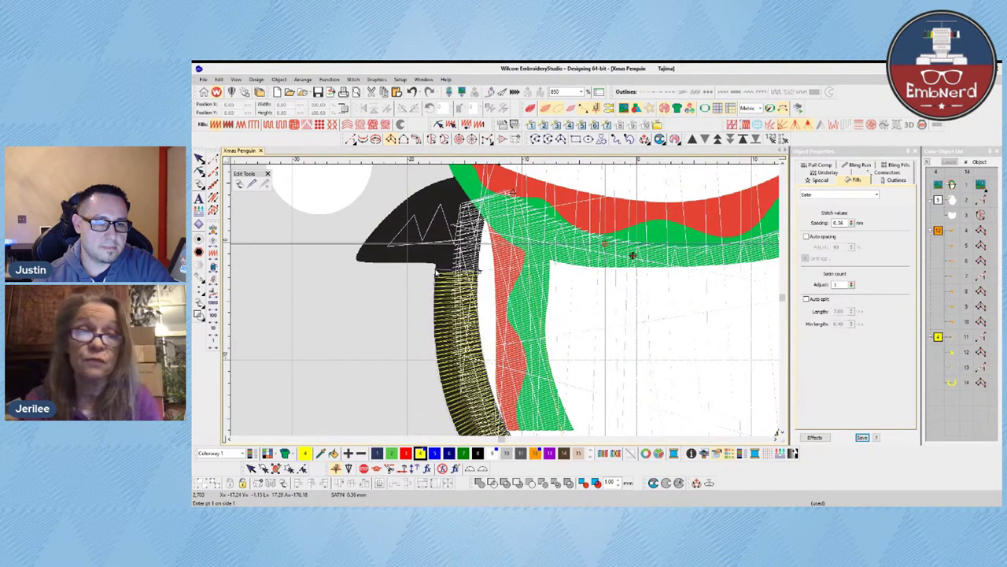
# - Apply a Double Zigzag first underlay to the body edge column
pyautogui.scroll(-3, 485, 302)
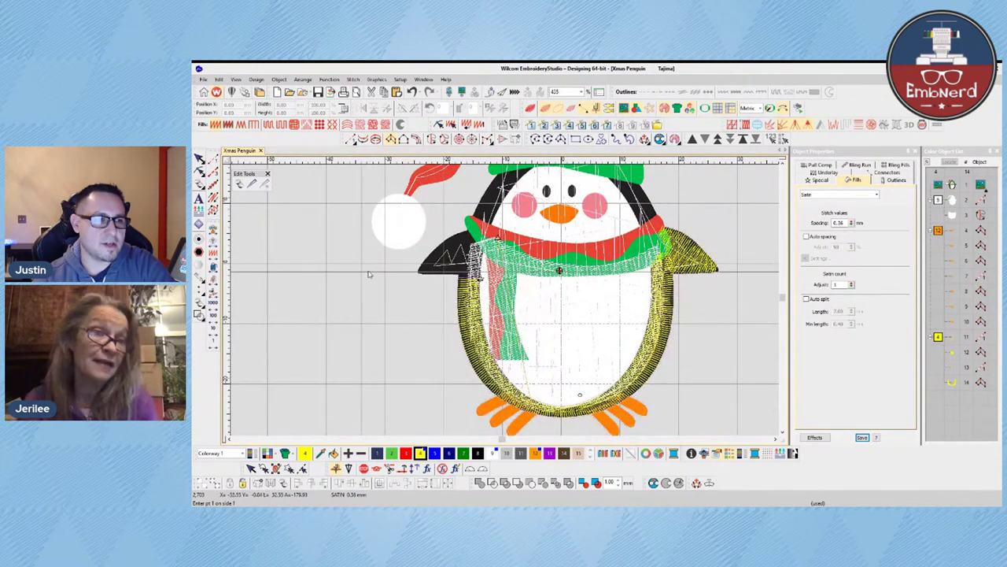
pyautogui.click(200, 159)
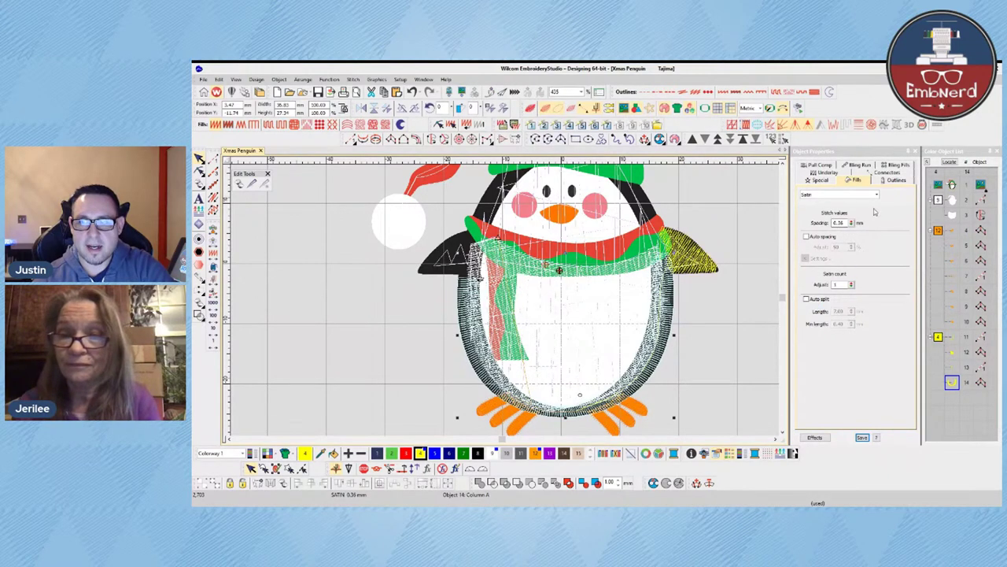
pyautogui.click(833, 173)
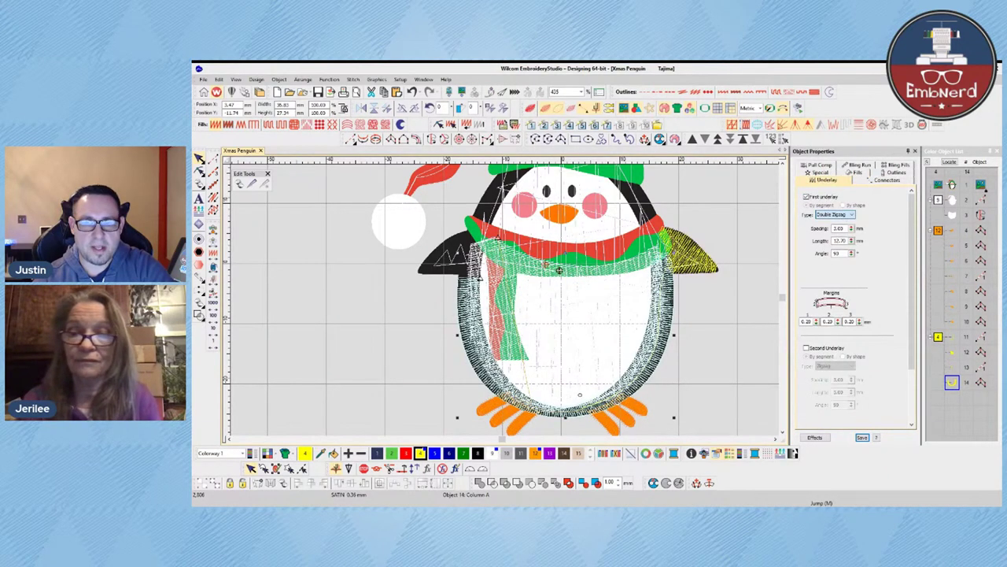
pyautogui.click(738, 315)
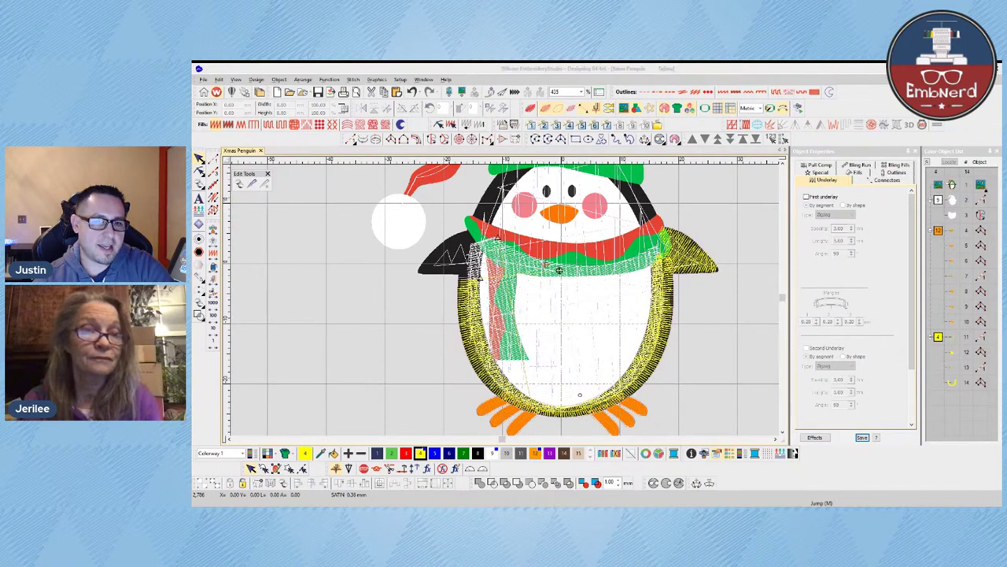
pyautogui.click(750, 280)
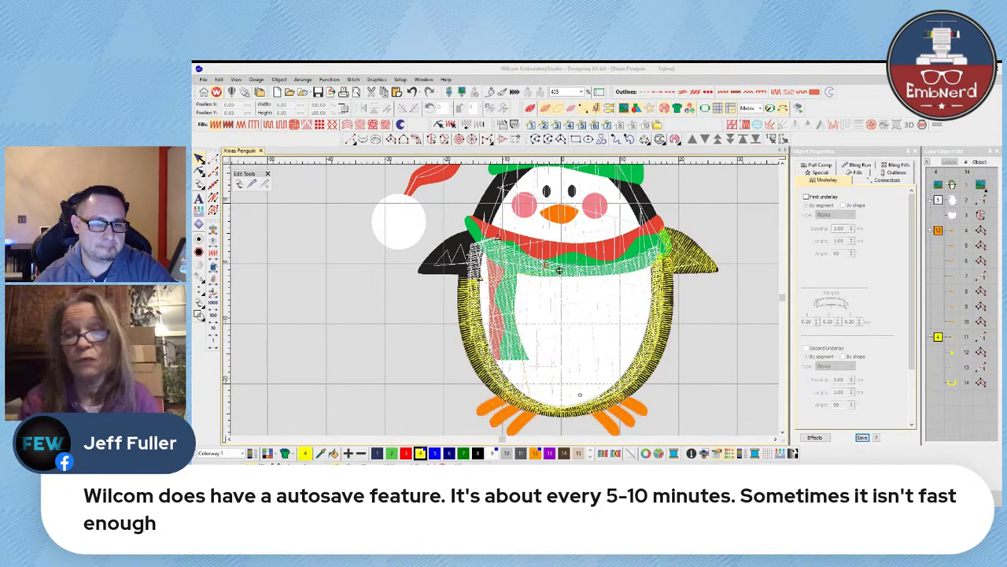
# - Digitize the left flipper from its tip to the scarf as a satin Column A with the right flipper's 0.35 mm spacing and Double Zigzag underlay
pyautogui.click(706, 270)
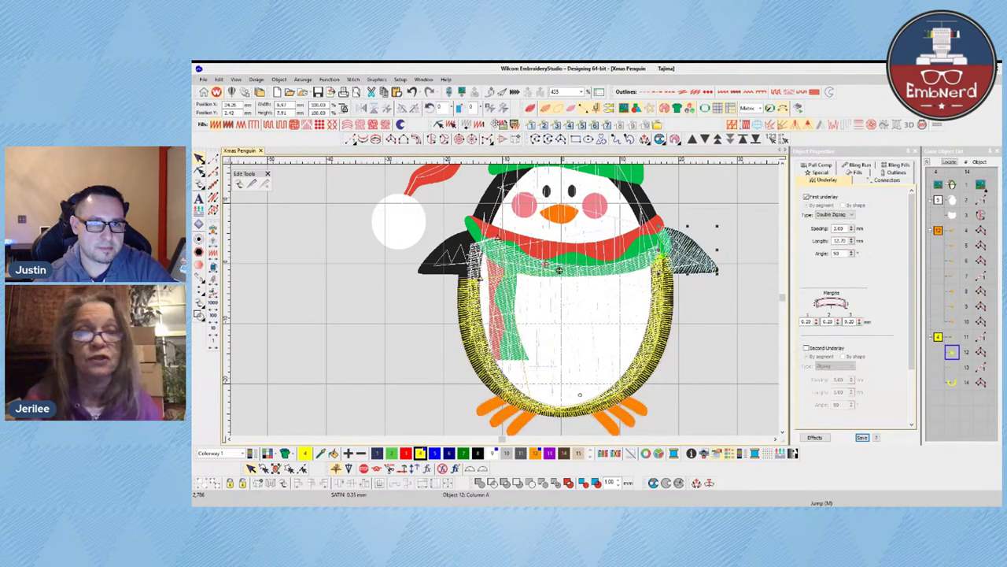
pyautogui.click(452, 293)
pyautogui.scroll(2, 452, 293)
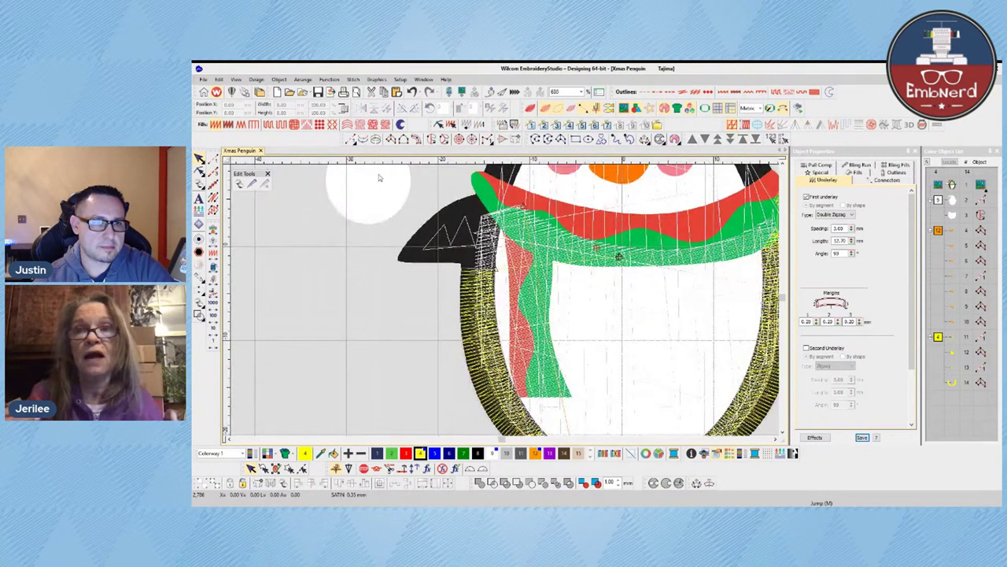
pyautogui.click(391, 139)
pyautogui.click(400, 257)
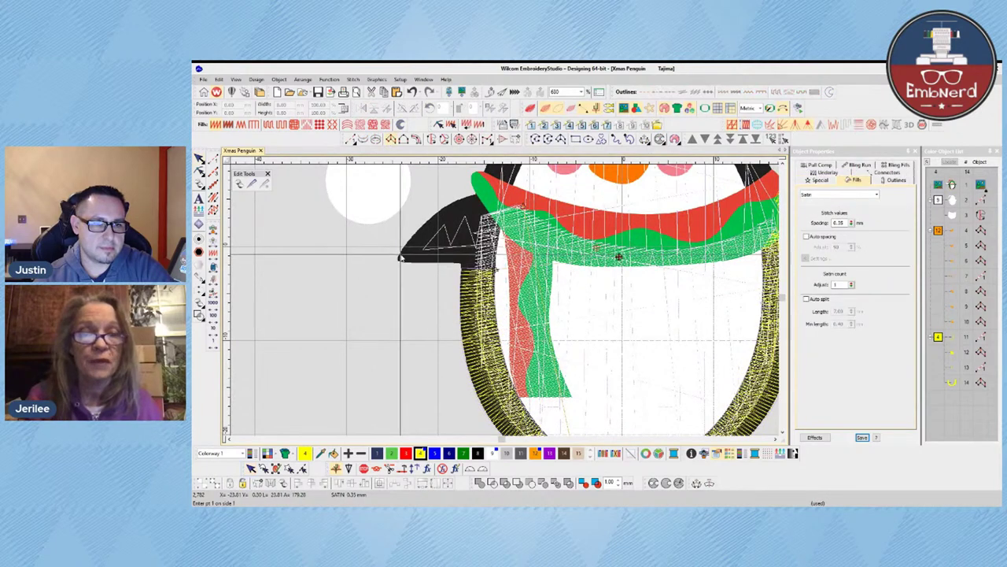
pyautogui.click(405, 262)
pyautogui.click(415, 236)
pyautogui.click(434, 261)
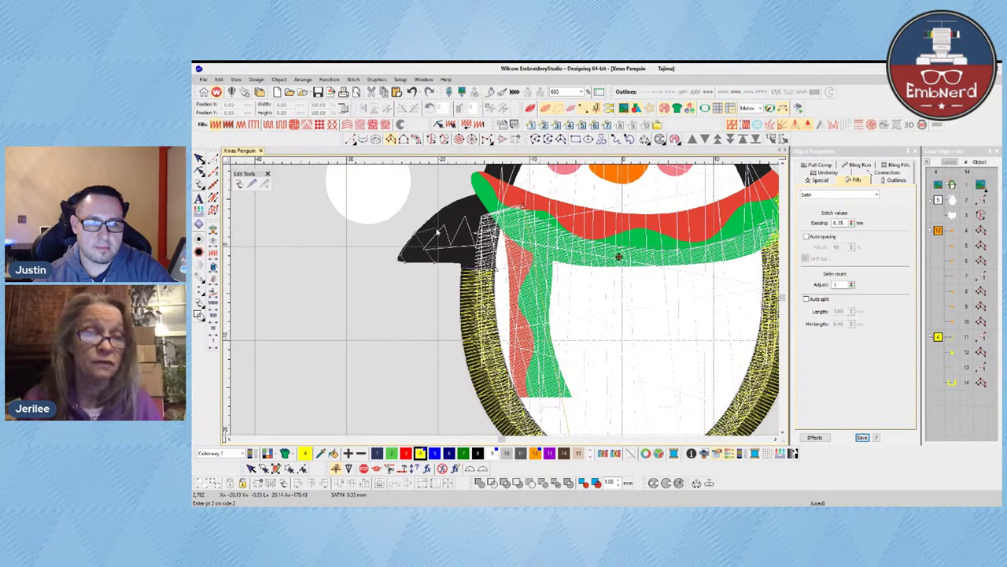
pyautogui.click(438, 213)
pyautogui.click(462, 263)
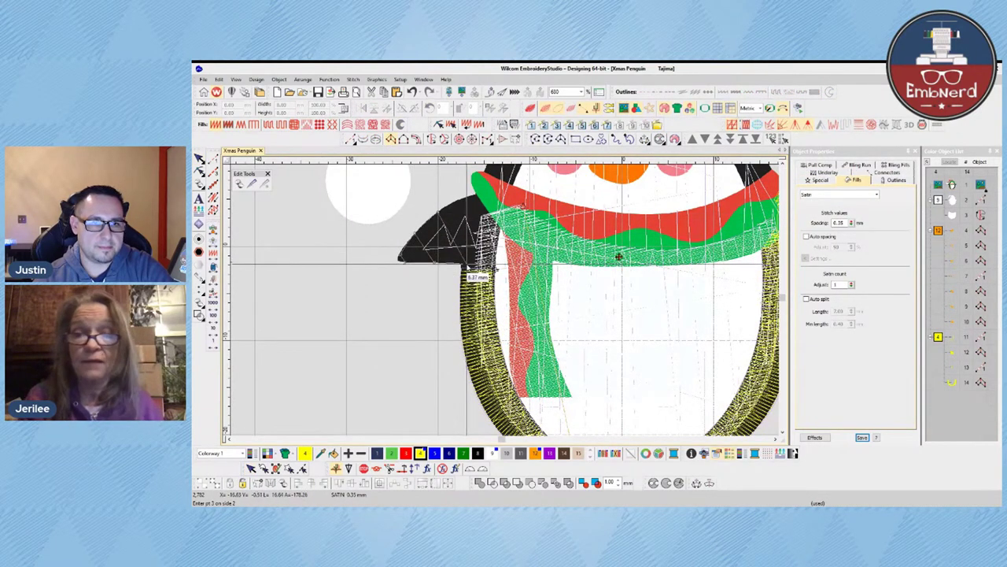
pyautogui.click(472, 194)
pyautogui.click(484, 238)
pyautogui.click(478, 191)
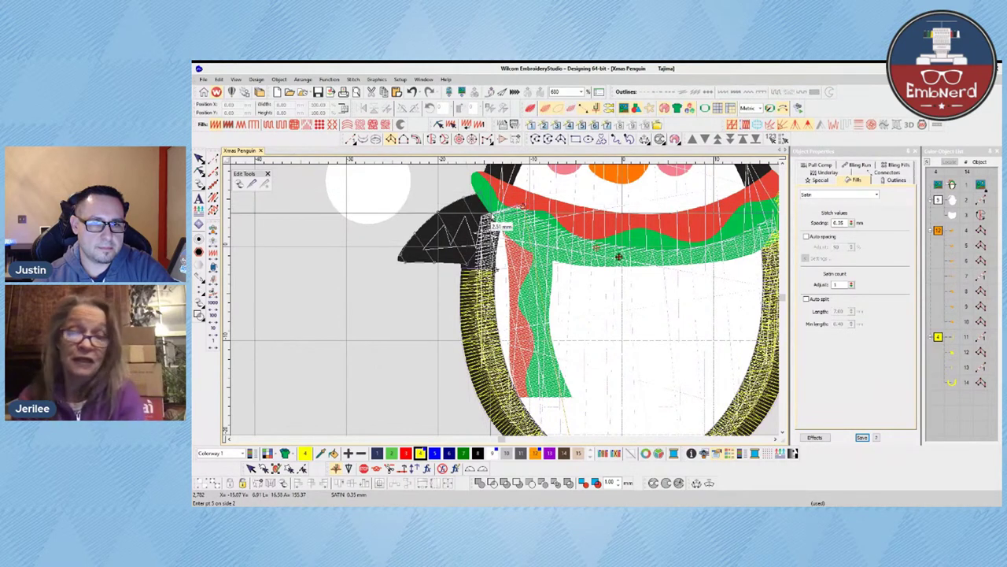
pyautogui.click(490, 211)
pyautogui.press('Return')
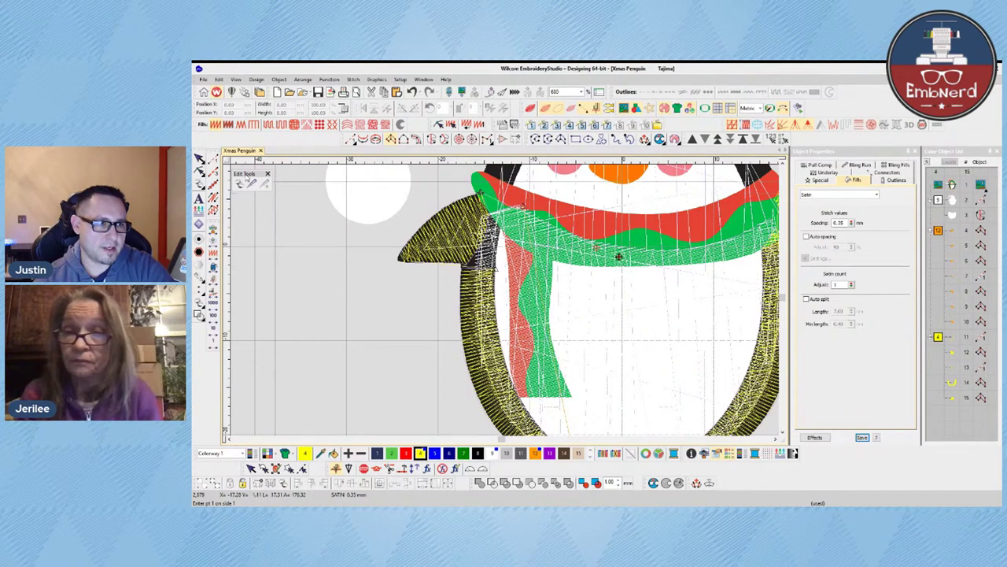
pyautogui.press('Escape')
pyautogui.press('Escape')
# - Examine the right flipper, its connecting run and the junction with the body edge column
pyautogui.scroll(-3, 455, 314)
pyautogui.click(665, 284)
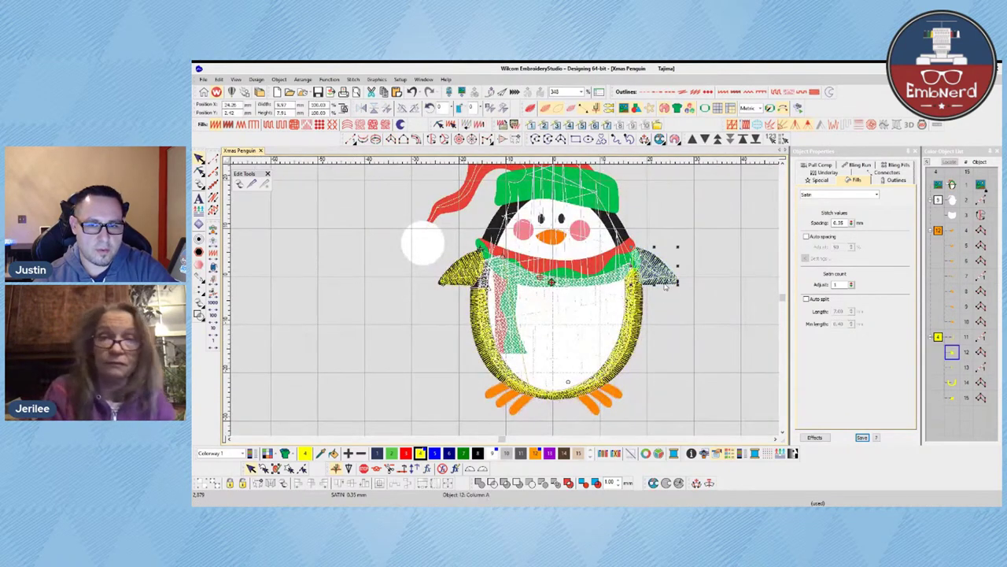
pyautogui.click(669, 279)
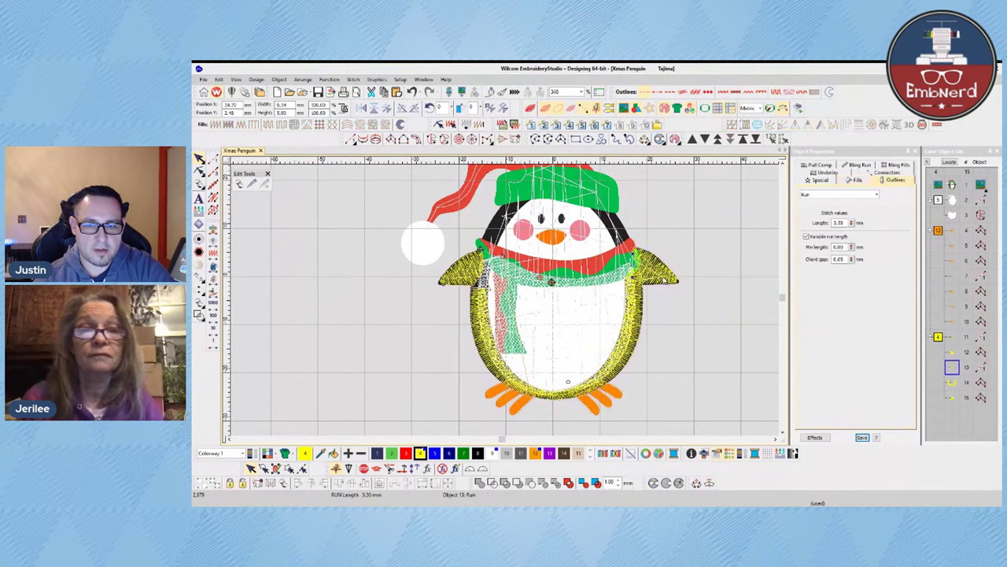
pyautogui.scroll(4, 683, 306)
pyautogui.click(611, 269)
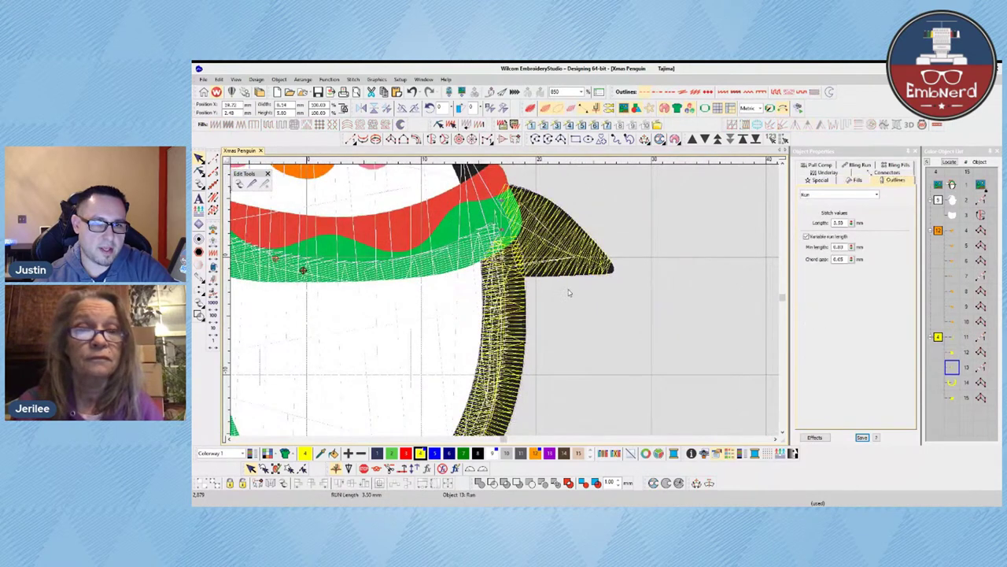
pyautogui.scroll(-2, 510, 329)
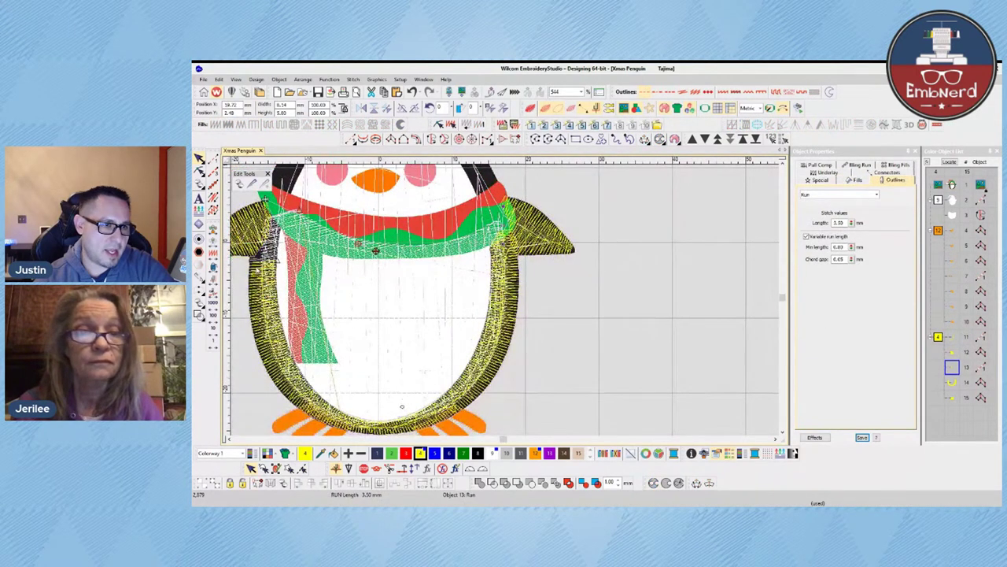
pyautogui.scroll(-1, 647, 354)
# - Reshape the upper end of the body edge column where it meets the left flipper's base
pyautogui.click(500, 314)
pyautogui.scroll(2, 493, 331)
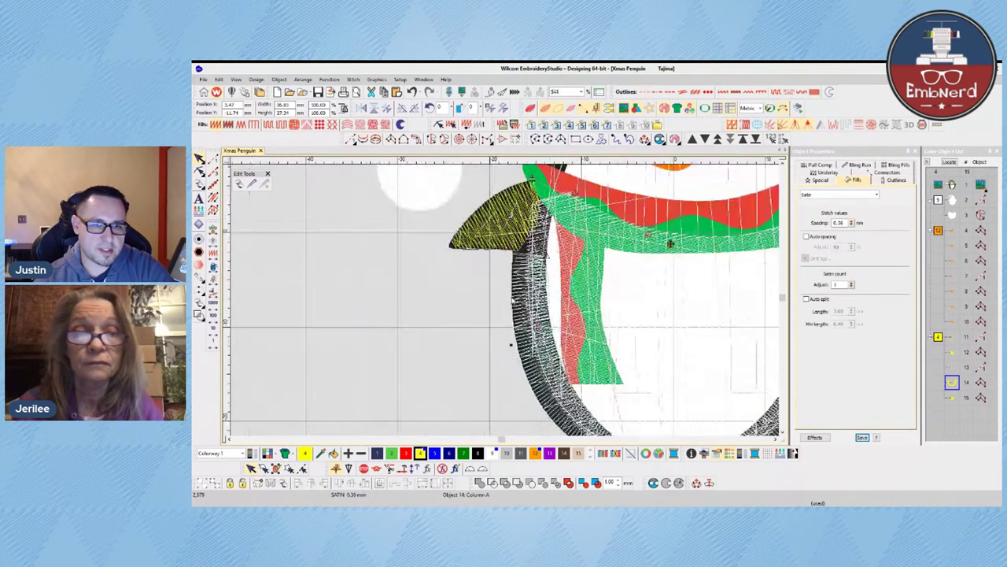
pyautogui.click(499, 273)
pyautogui.press('Tab')
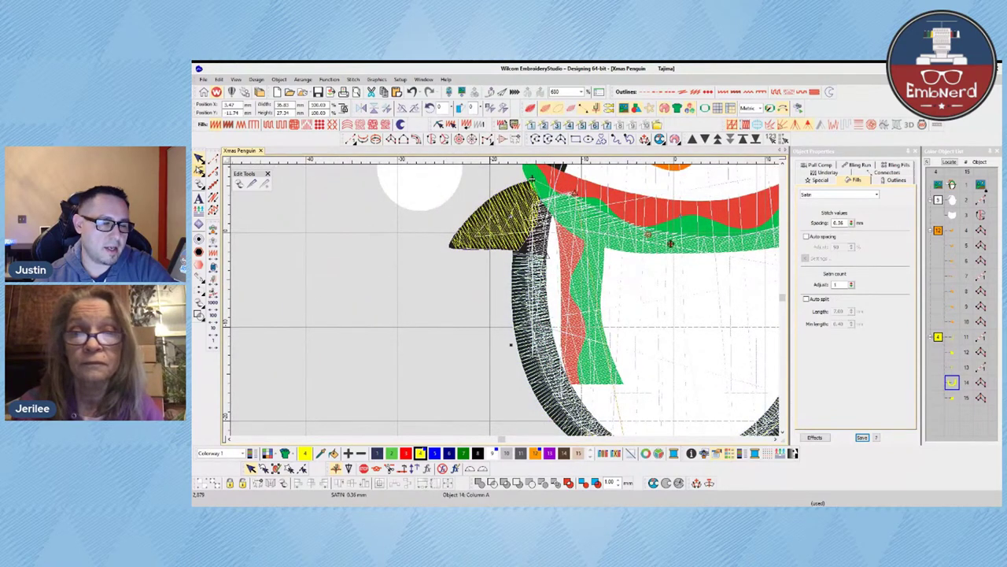
pyautogui.click(199, 169)
pyautogui.scroll(-2, 542, 290)
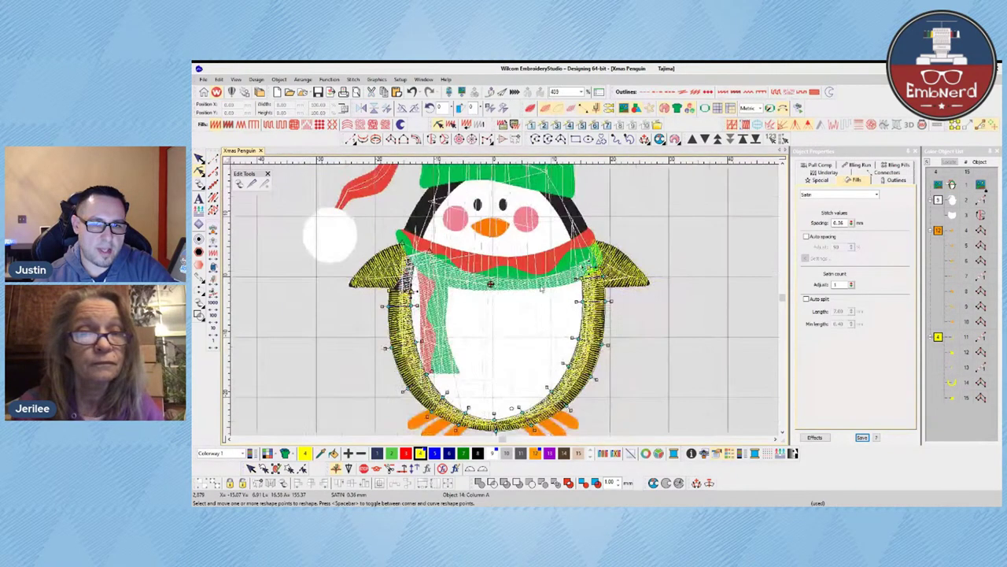
pyautogui.hotkey('alt', 'Tab')
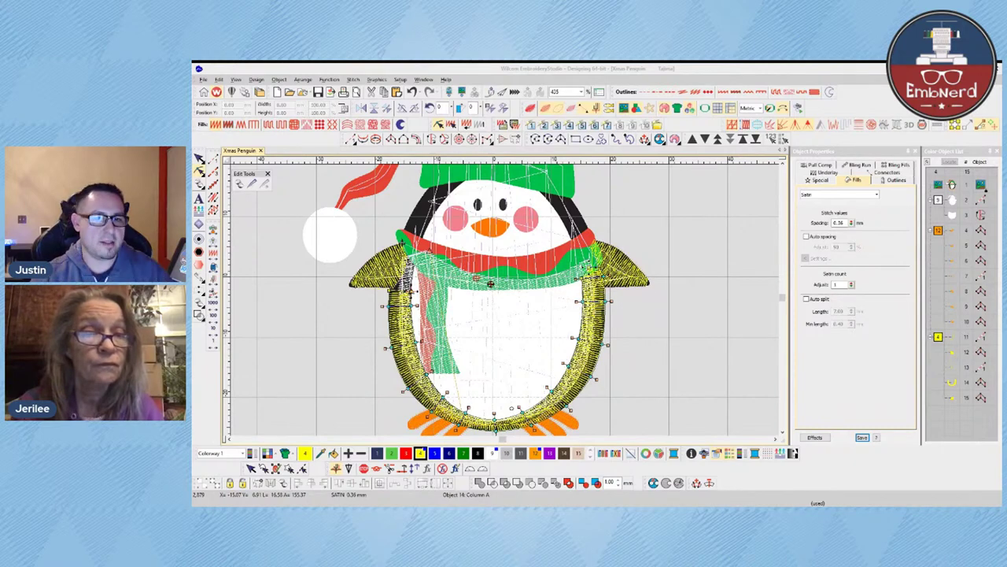
pyautogui.click(331, 283)
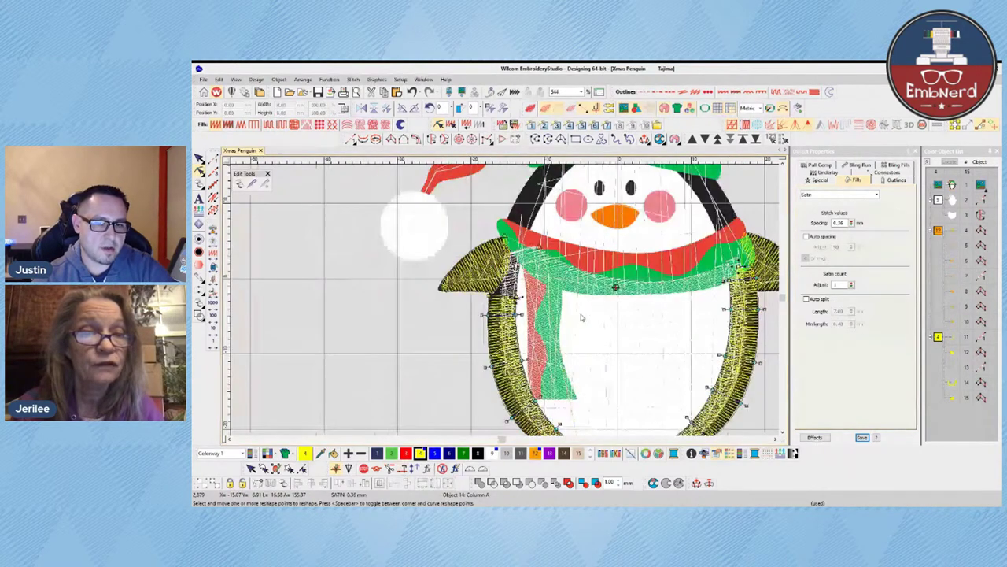
pyautogui.scroll(1, 428, 272)
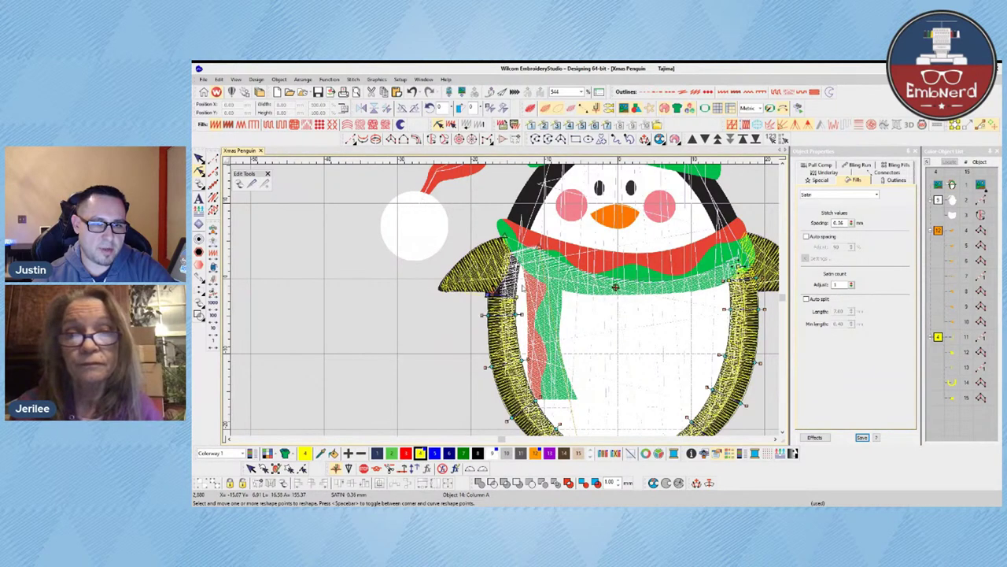
# - Reshape the left flipper column's end points near the scarf
pyautogui.press('Tab')
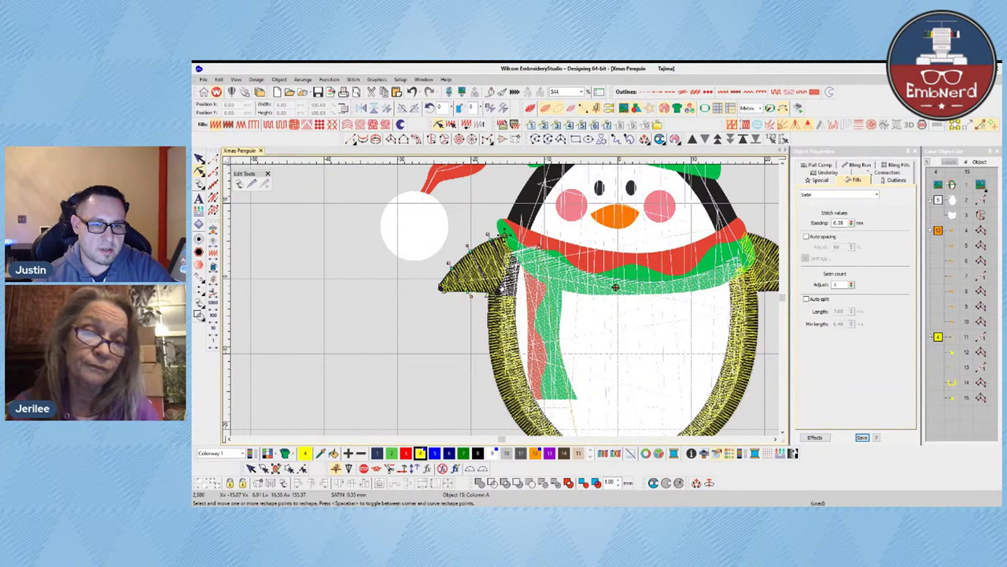
pyautogui.scroll(1, 680, 261)
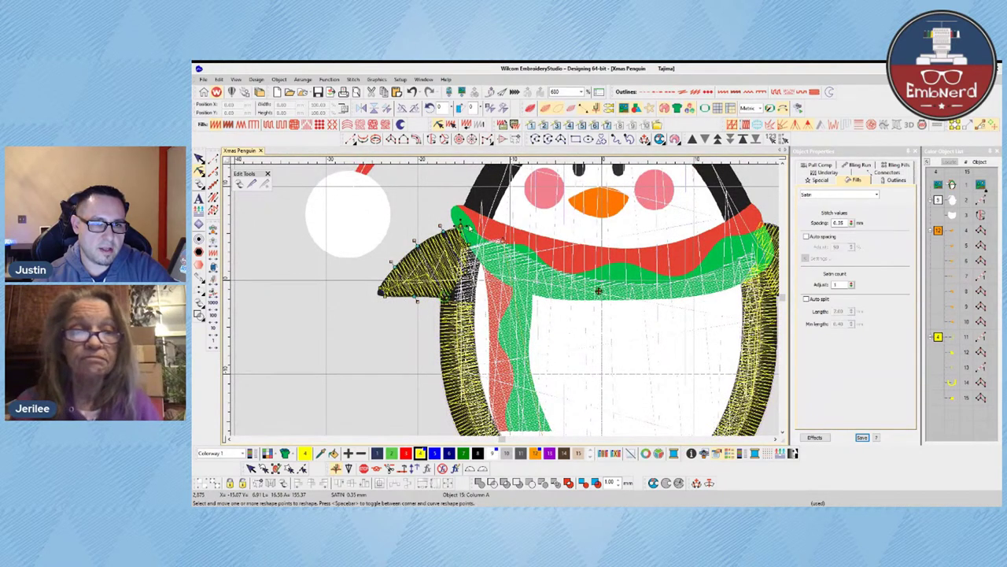
pyautogui.press('Escape')
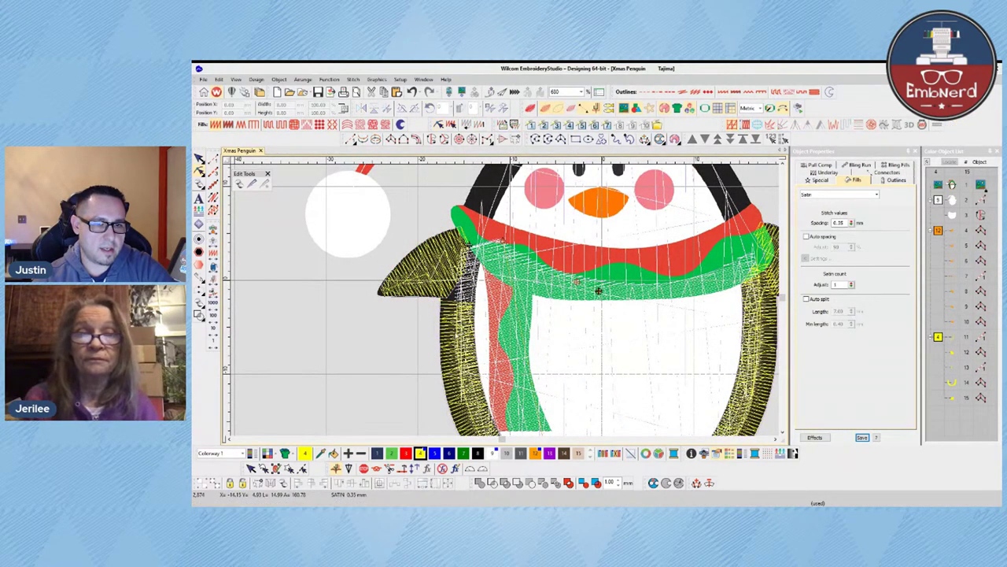
# - Digitize a satin Column A with the body edge column's 0.36 mm spacing from its left end over the flipper's base up to the scarf
pyautogui.click(952, 382)
pyautogui.click(358, 261)
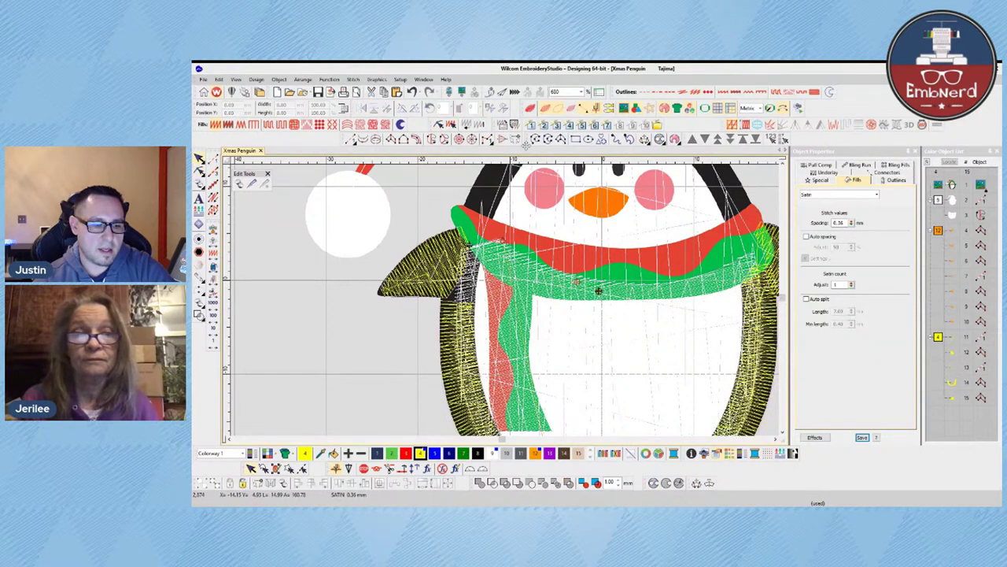
pyautogui.press('s')
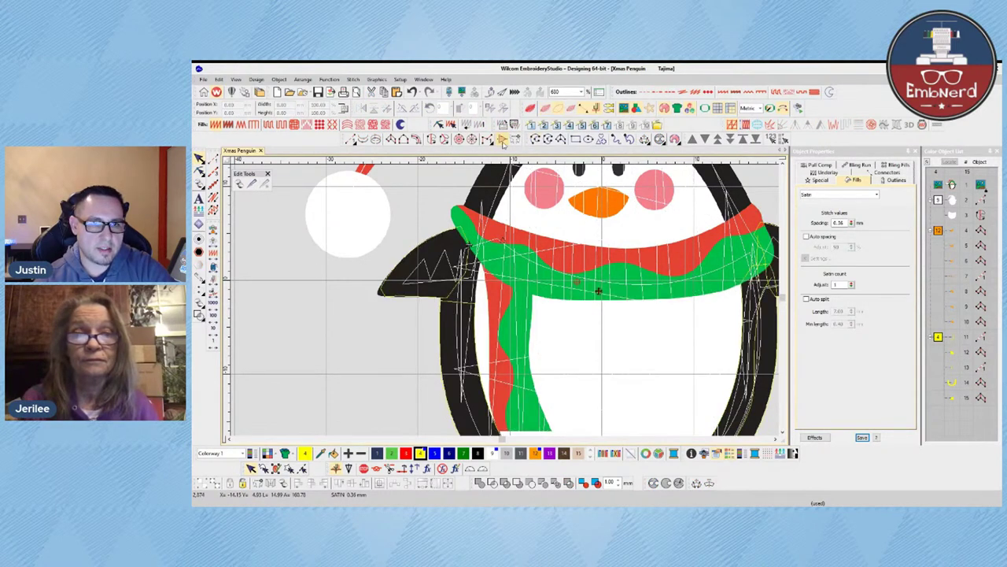
pyautogui.click(391, 140)
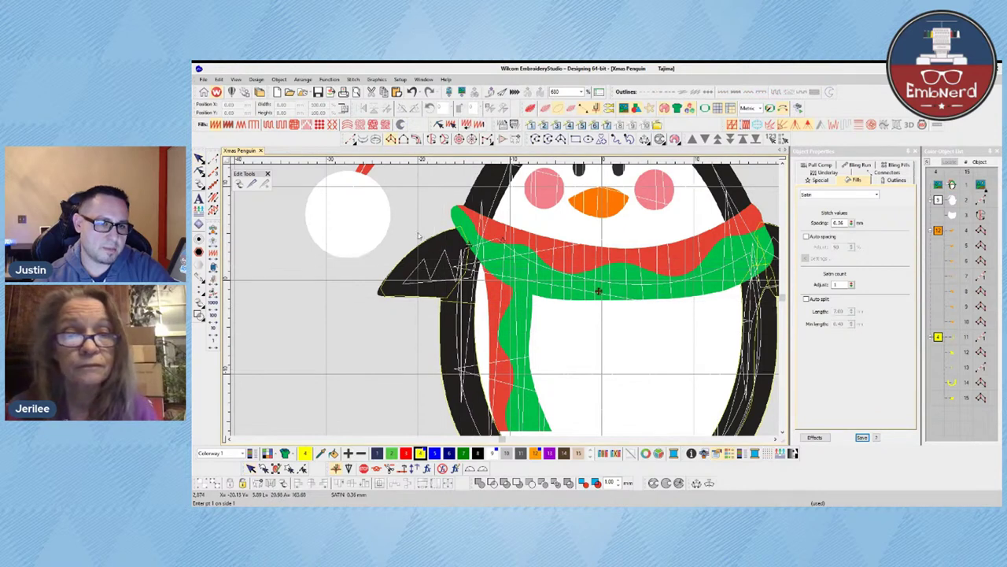
pyautogui.click(441, 304)
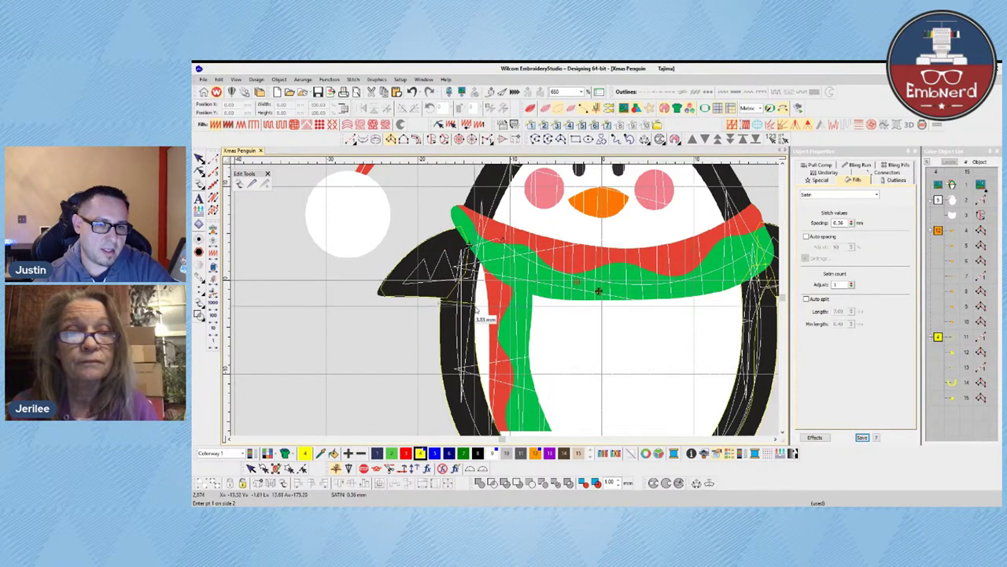
pyautogui.click(444, 269)
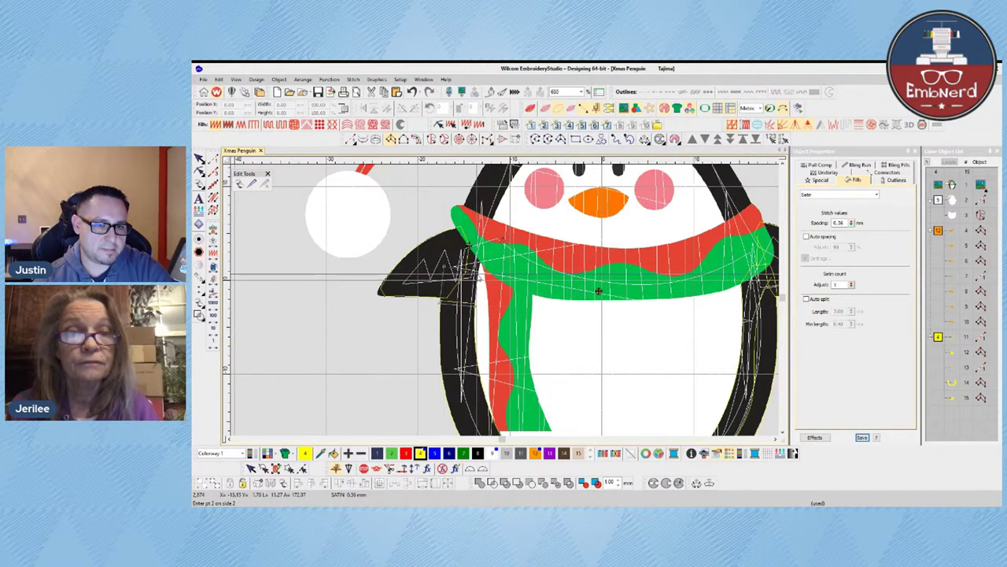
pyautogui.click(480, 265)
pyautogui.click(450, 252)
pyautogui.click(481, 253)
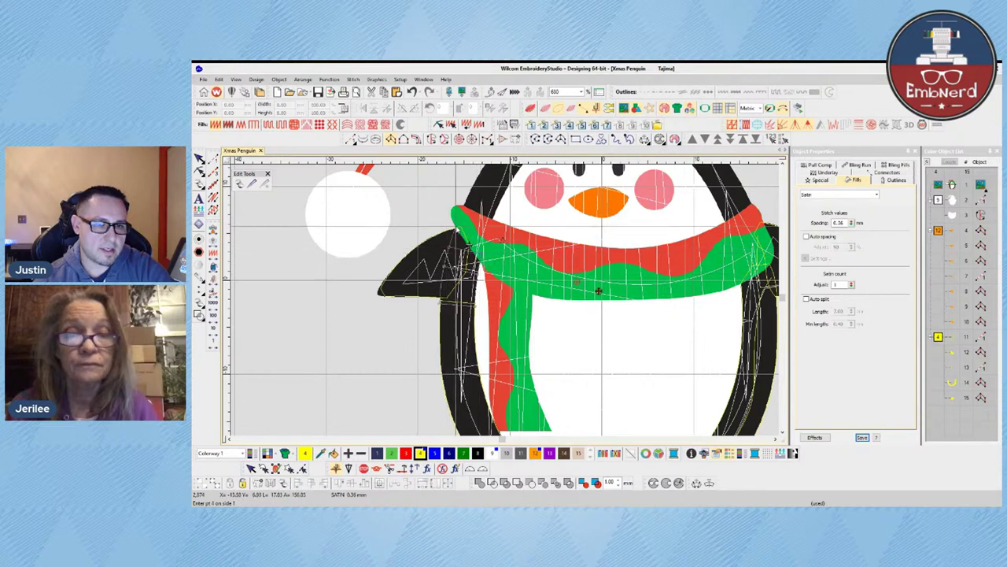
pyautogui.click(457, 227)
pyautogui.click(468, 230)
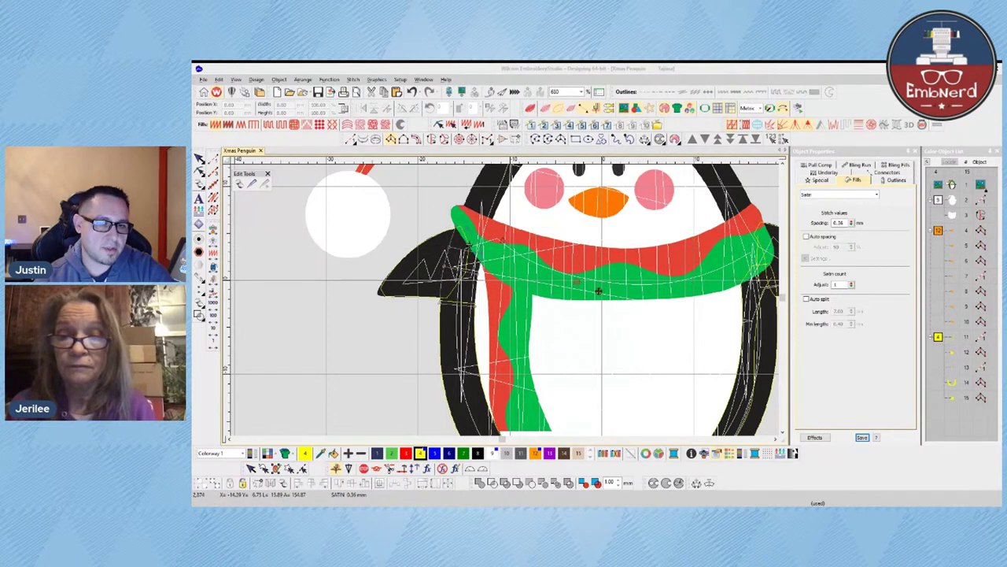
pyautogui.press('Return')
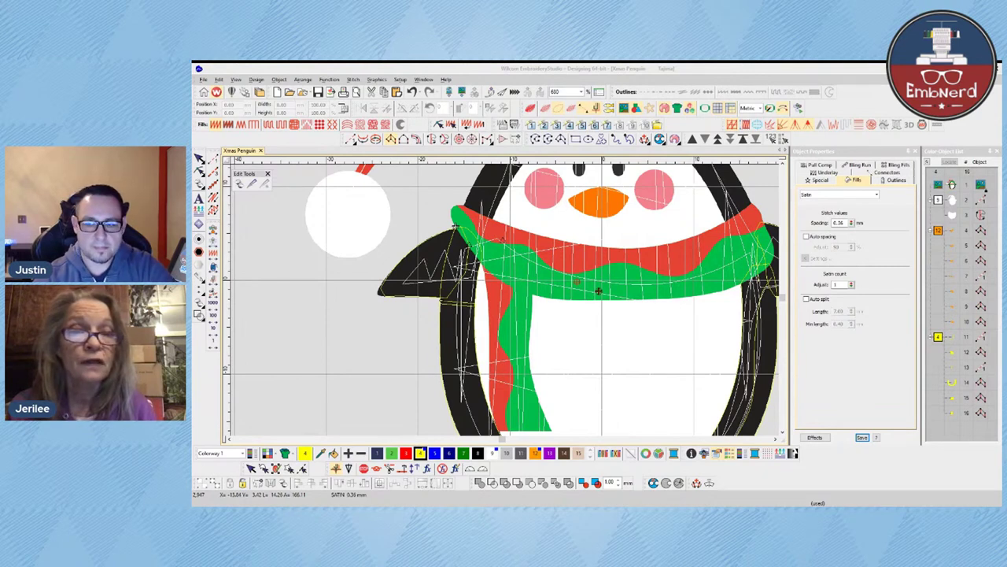
# - Reshape the upper points of the new joining column beneath the left side of the scarf
pyautogui.click(464, 246)
pyautogui.click(199, 171)
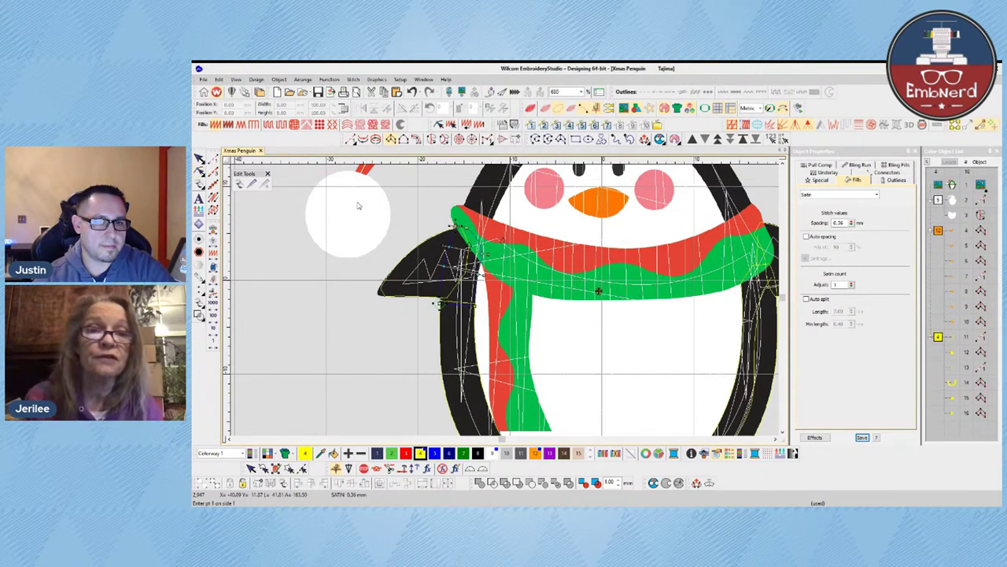
pyautogui.moveTo(479, 249); pyautogui.dragTo(482, 253)
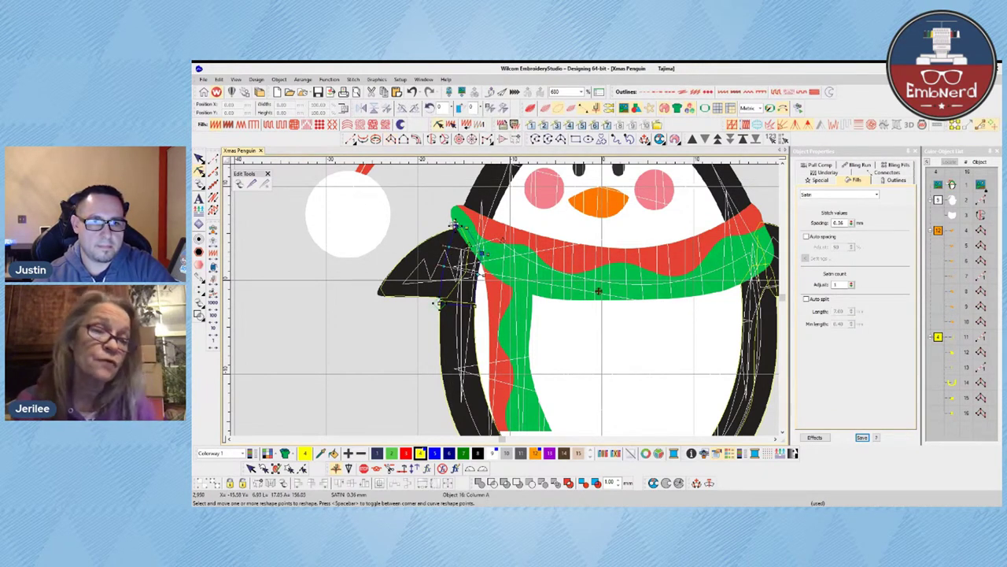
pyautogui.press('Escape')
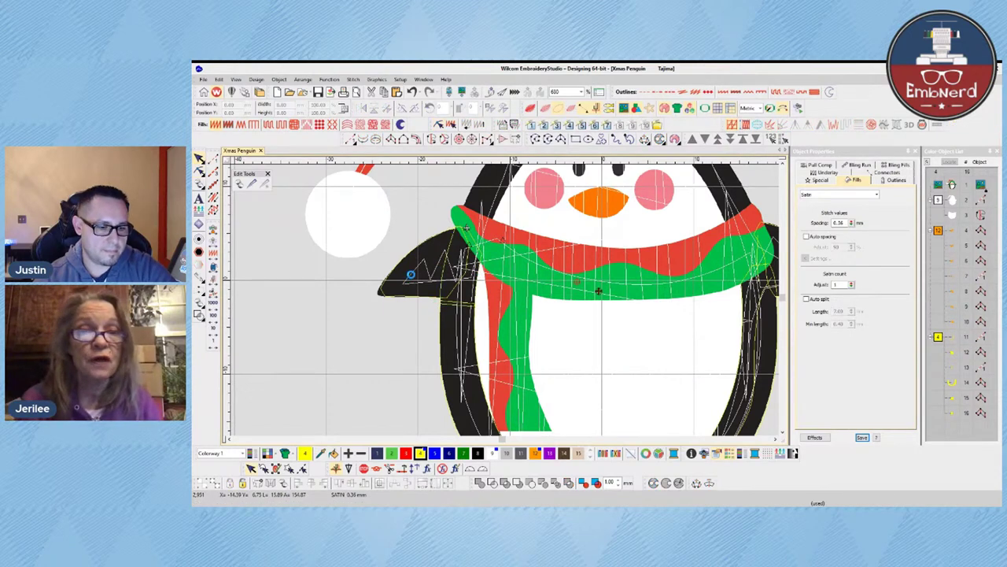
# - Select all objects of the flippers and body edge and recolor them black, colour 8
pyautogui.press('0')
pyautogui.press('b')
pyautogui.moveTo(443, 272); pyautogui.dragTo(558, 346)
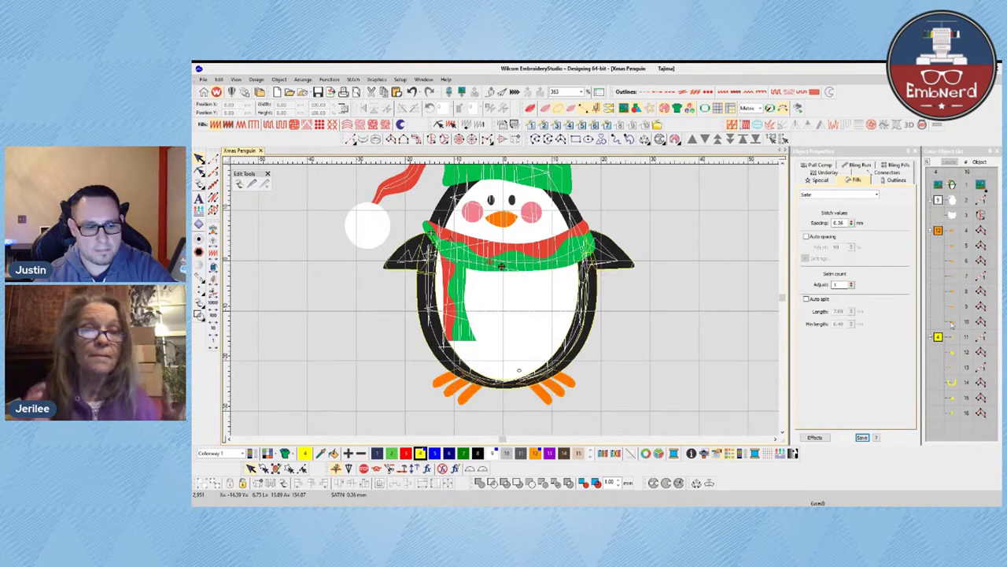
pyautogui.press('s')
pyautogui.keyDown('shift'); pyautogui.click(953, 411); pyautogui.keyUp('shift')
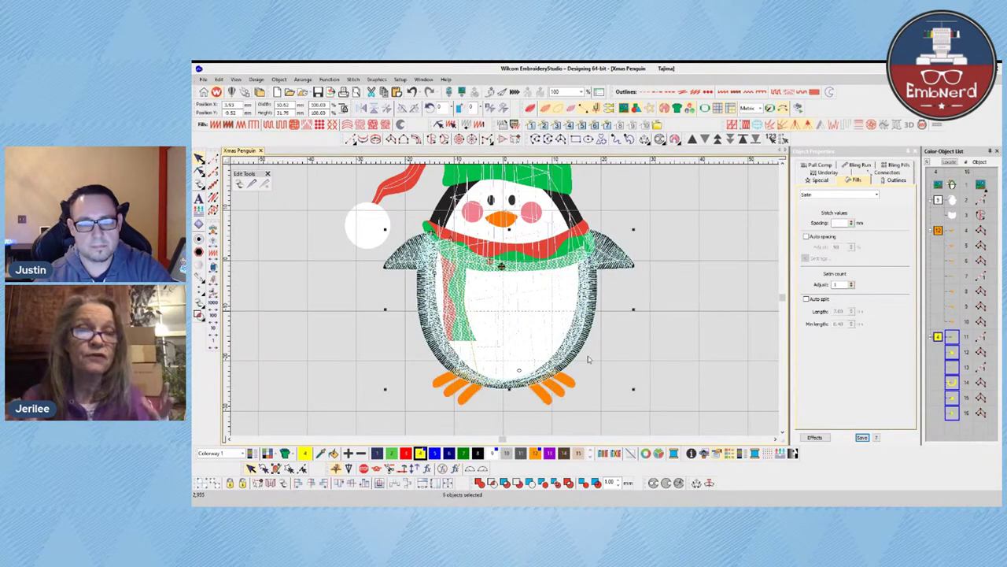
pyautogui.click(477, 453)
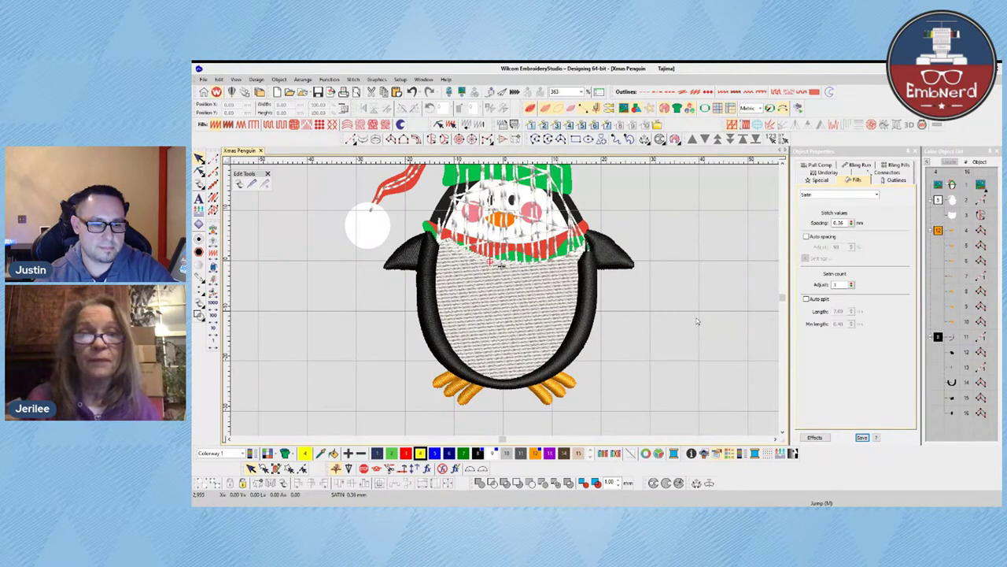
# - Examine the black stitching in the realistic preview and as plain stitches without the artwork
pyautogui.press('t')
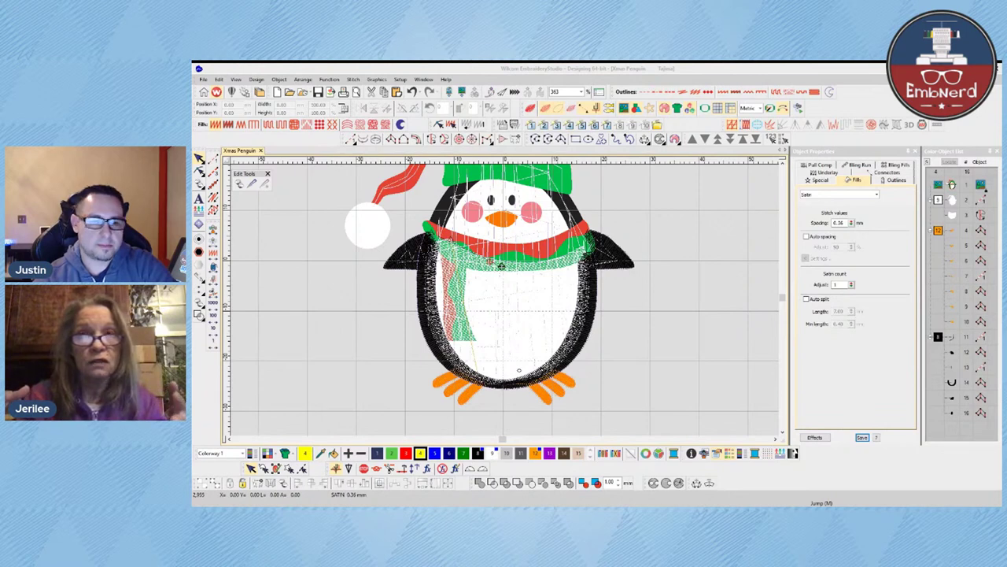
pyautogui.click(665, 288)
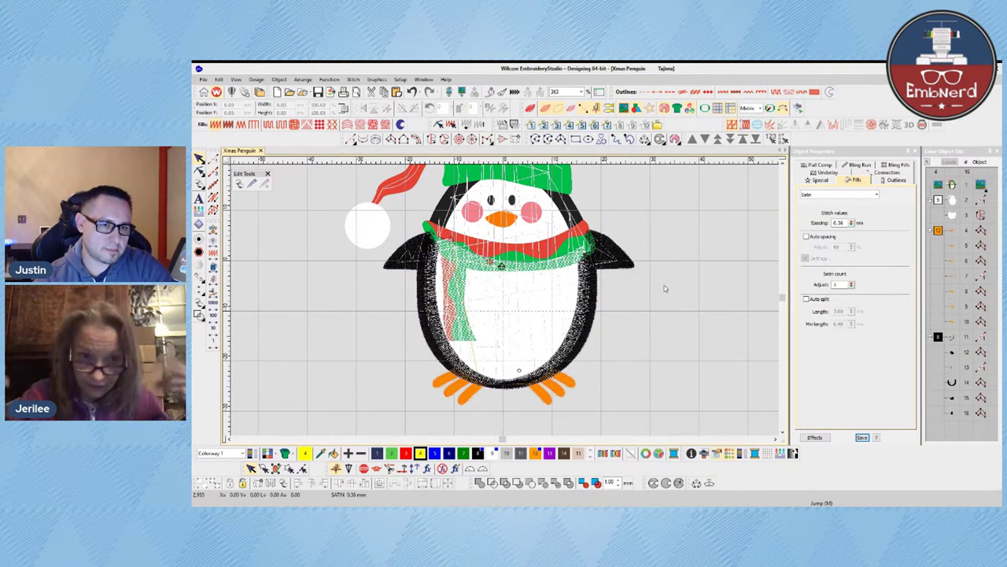
pyautogui.press('d')
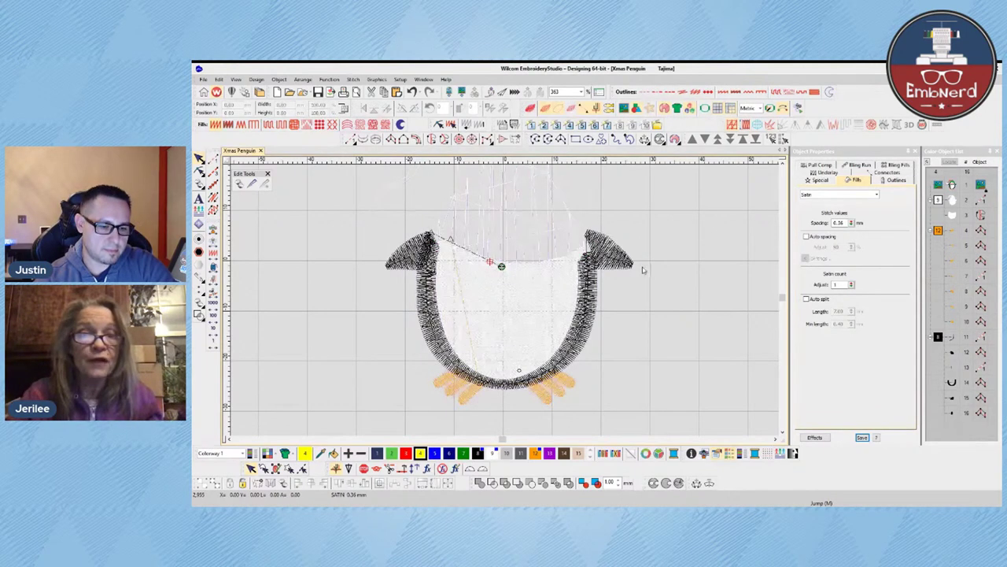
pyautogui.press('b')
pyautogui.moveTo(327, 193); pyautogui.dragTo(643, 381)
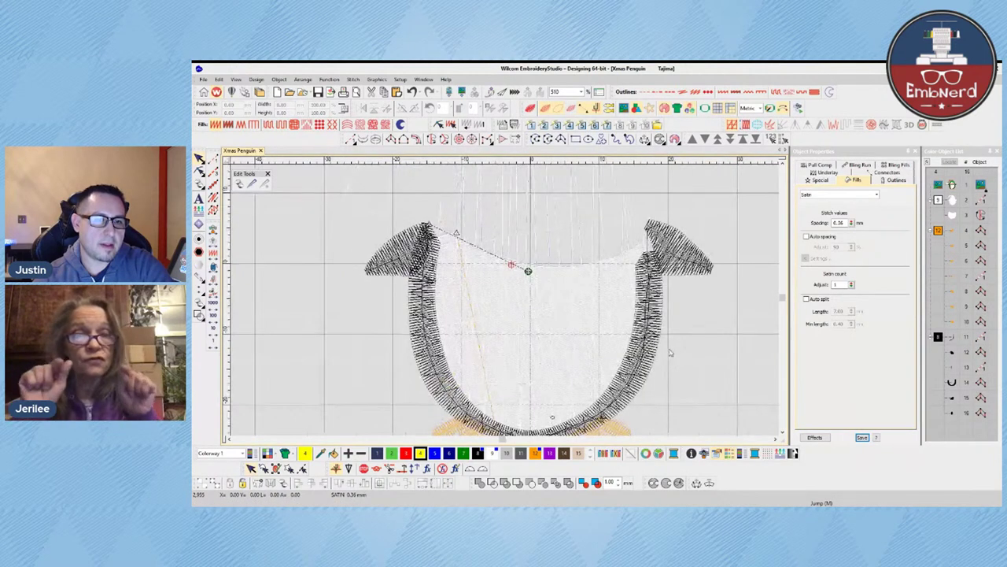
# - Convert the right flipper from Column A to Column B
pyautogui.click(715, 271)
pyautogui.click(200, 170)
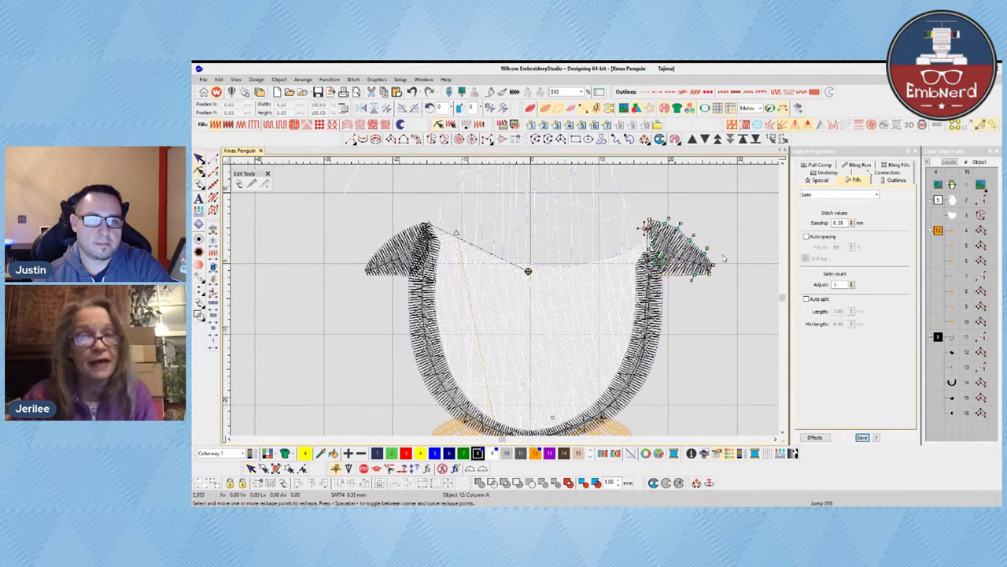
pyautogui.click(695, 234)
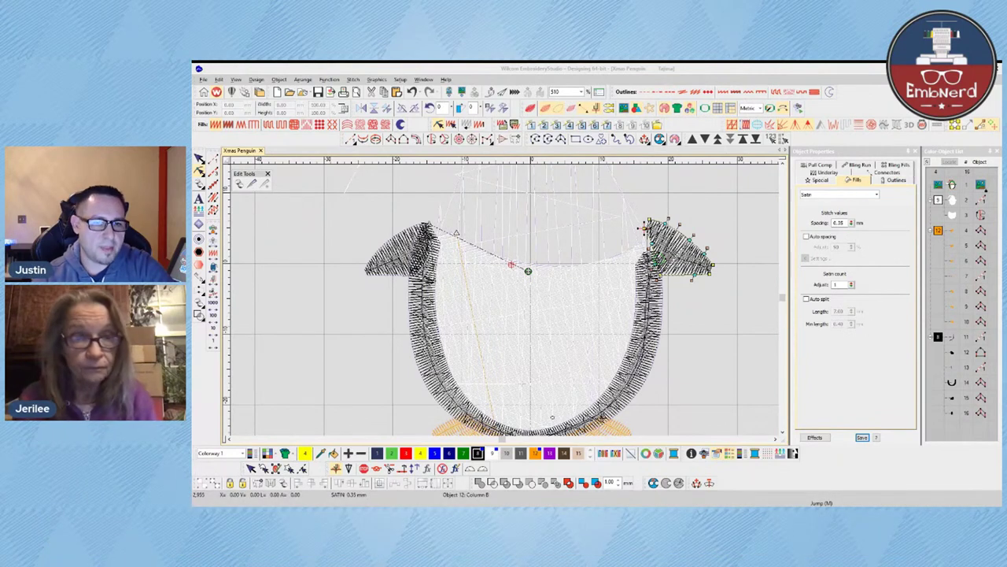
pyautogui.hotkey('alt', 'Tab')
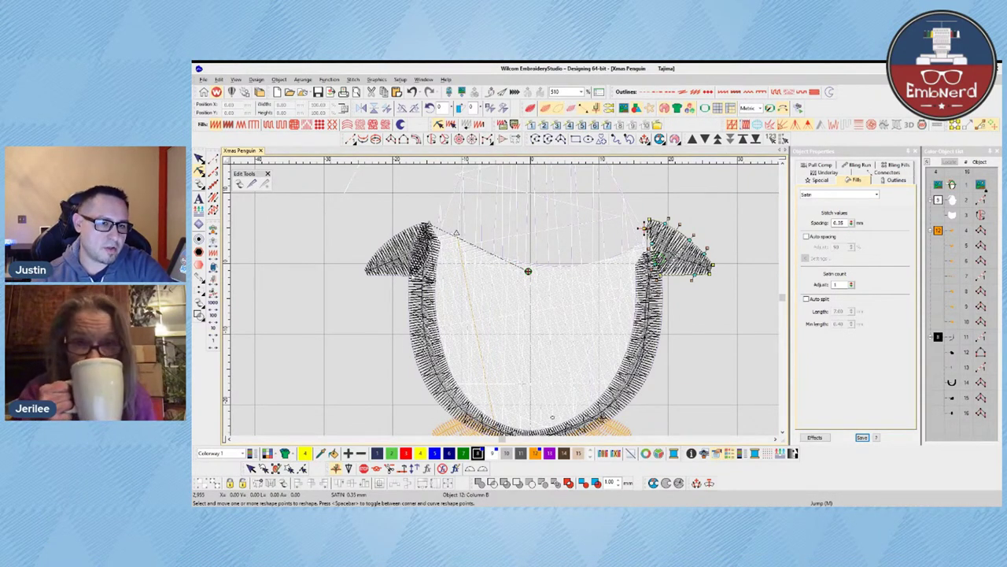
# - Examine both flippers and the body edge in the realistic preview, inspect the left flipper's reshape points, and show the artwork again
pyautogui.press('t')
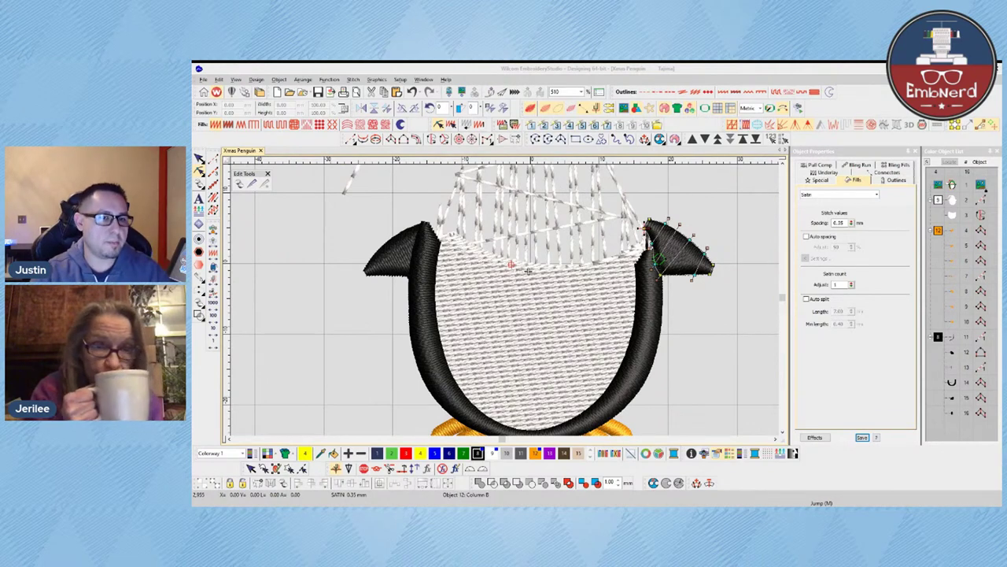
pyautogui.click(419, 272)
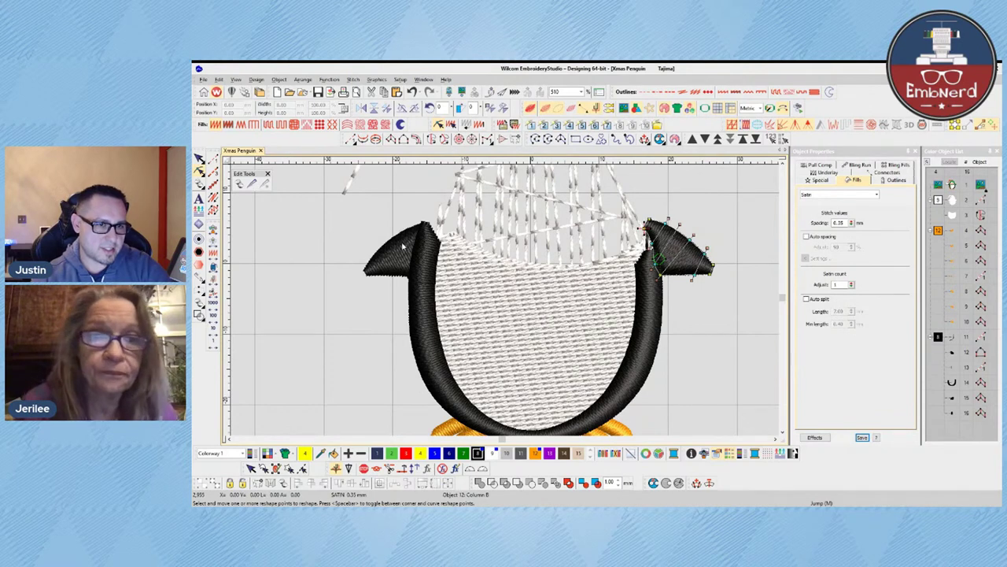
pyautogui.click(391, 242)
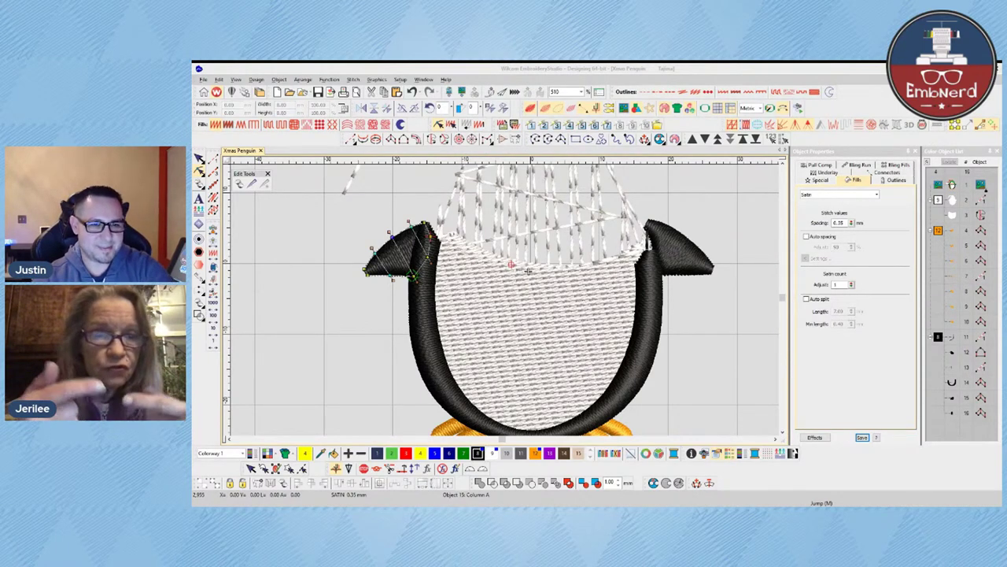
pyautogui.click(639, 318)
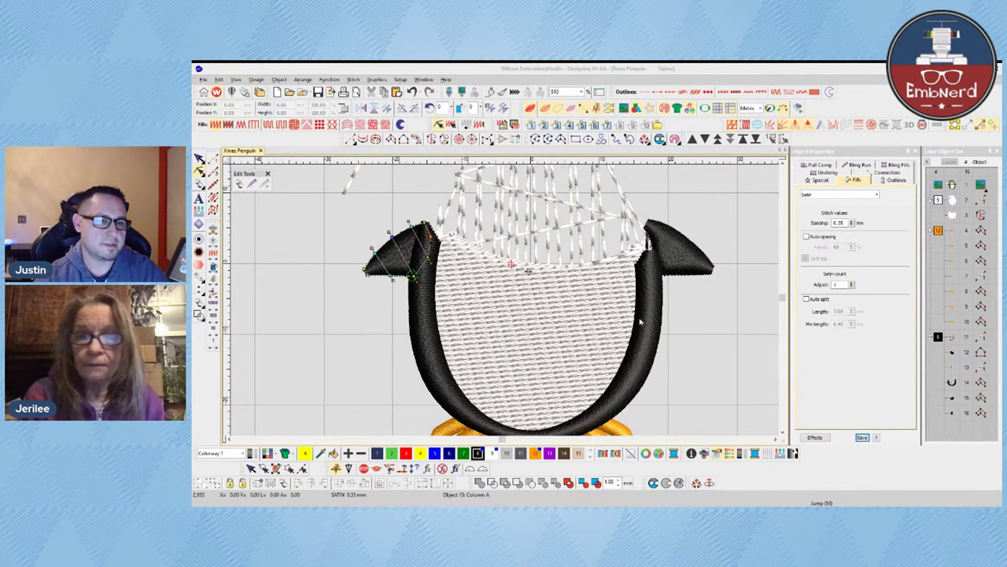
pyautogui.click(605, 297)
pyautogui.press('d')
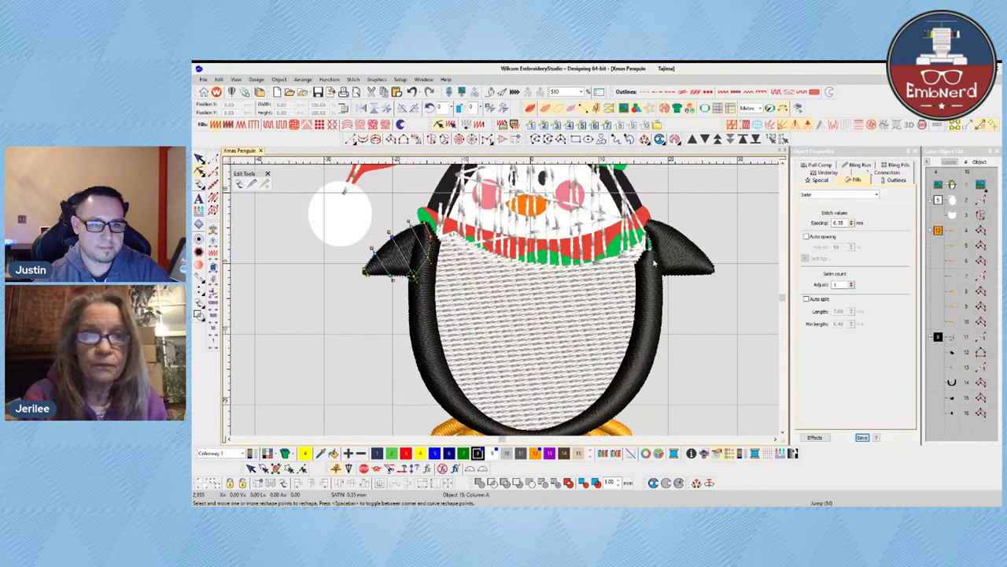
# - Examine the whole penguin and the scarf and flipper area as plain stitches over the artwork
pyautogui.scroll(-3, 393, 337)
pyautogui.click(200, 159)
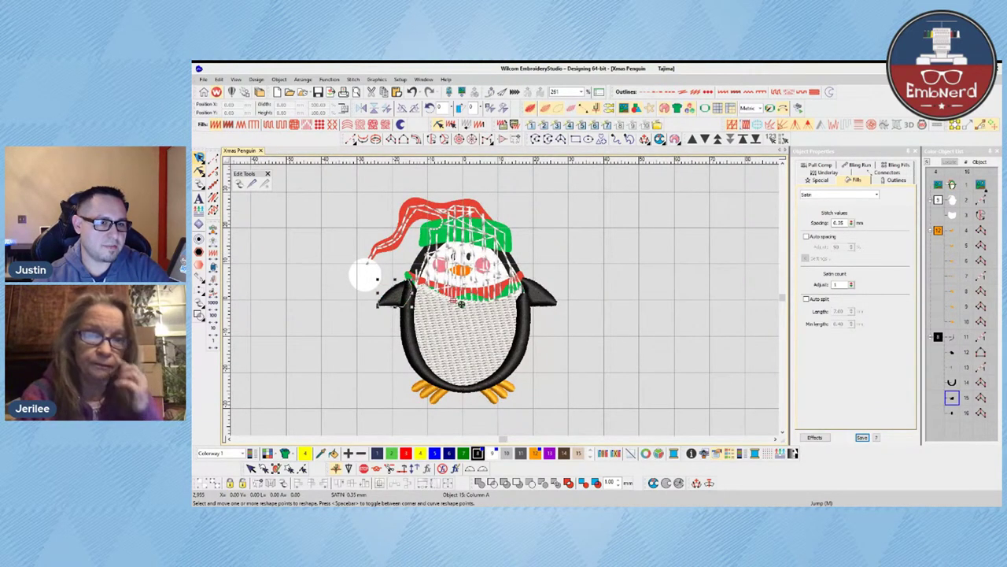
pyautogui.click(345, 265)
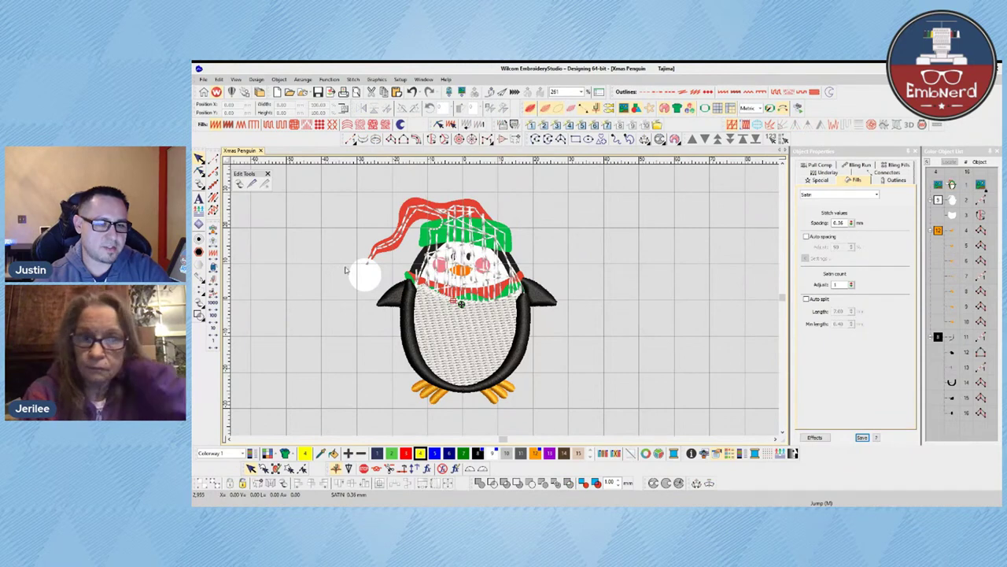
pyautogui.press('t')
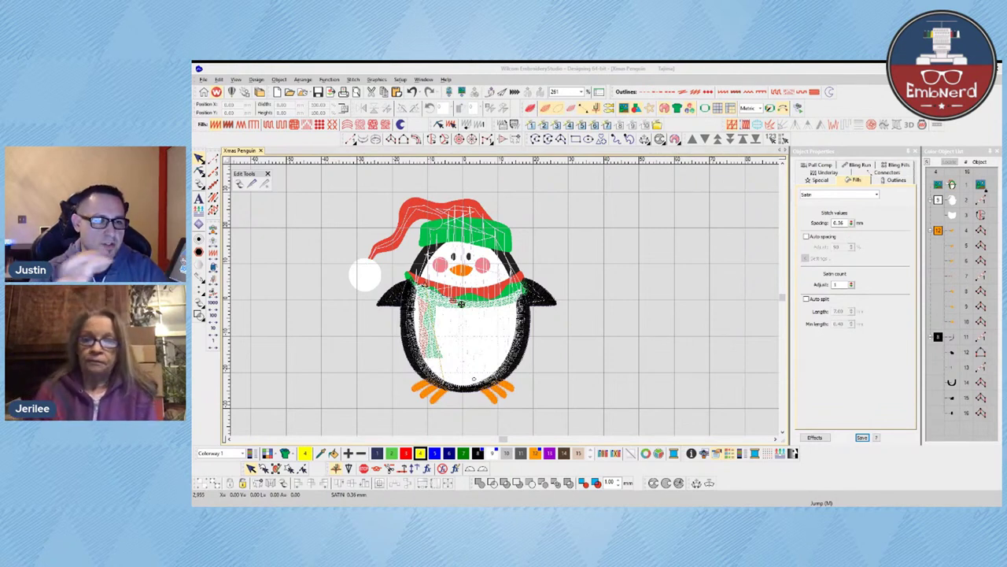
pyautogui.click(543, 317)
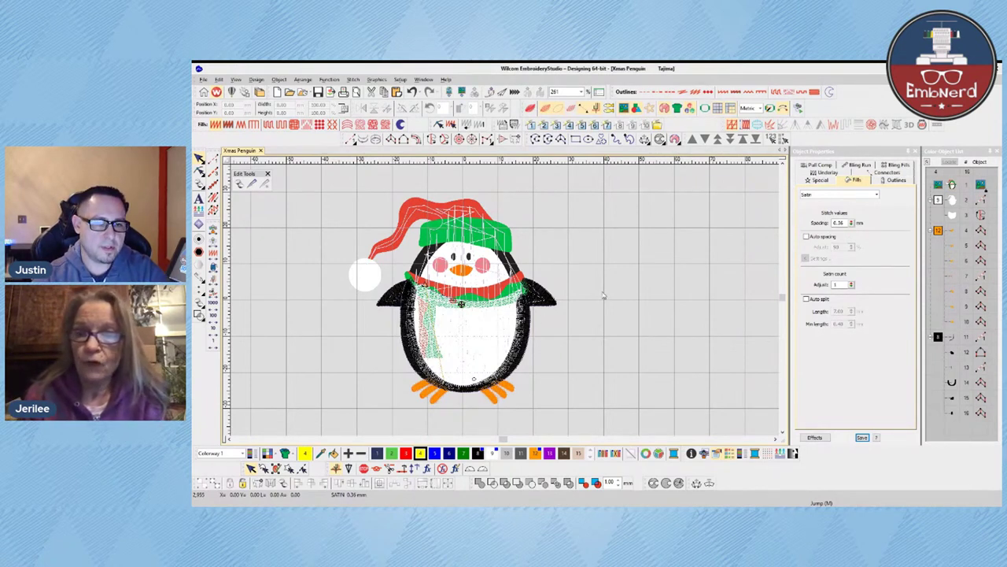
pyautogui.moveTo(351, 247); pyautogui.dragTo(560, 363)
pyautogui.scroll(-1, 548, 279)
pyautogui.click(521, 299)
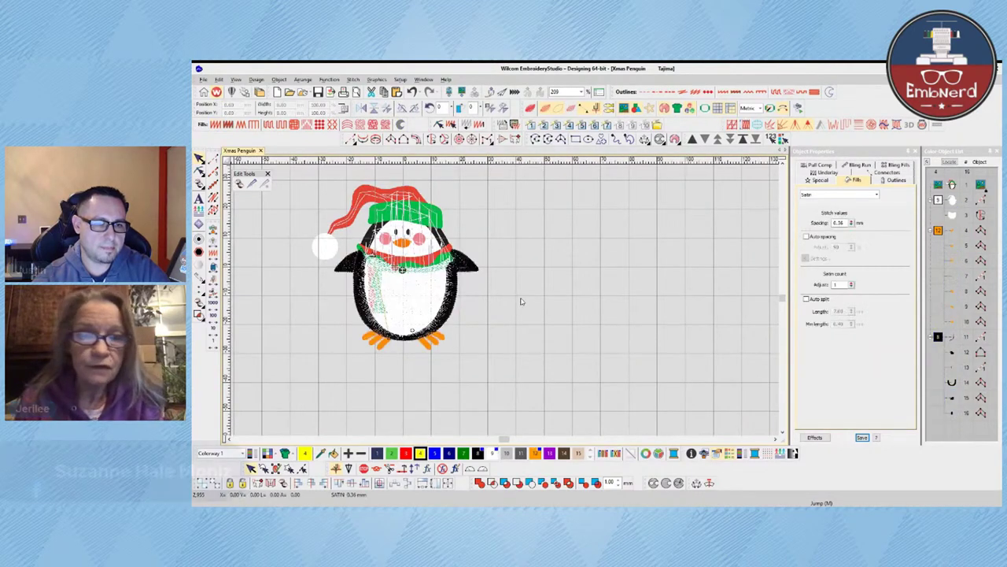
pyautogui.press('b')
pyautogui.moveTo(321, 213); pyautogui.dragTo(531, 320)
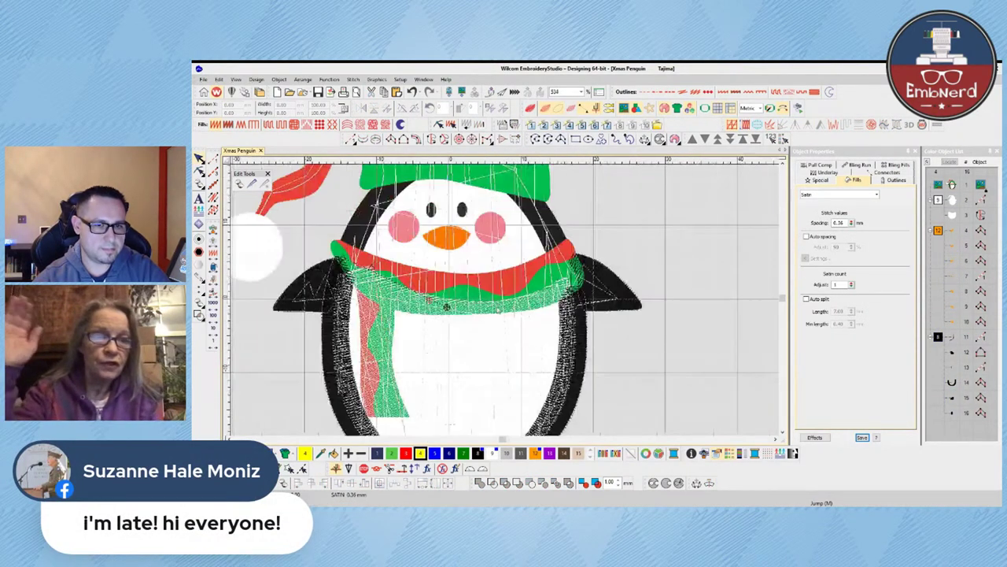
pyautogui.press('Tab')
pyautogui.press('Tab')
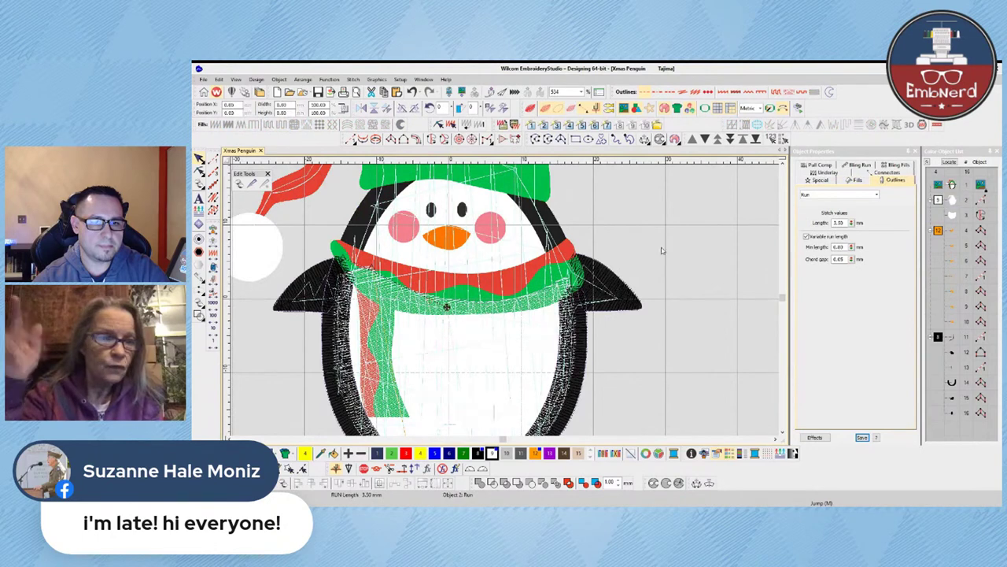
# - Digitize the penguin's face as a yellow tatami Complex Fill, colour 4, extending under the hat brim and scarf
pyautogui.click(574, 174)
pyautogui.scroll(1, 558, 213)
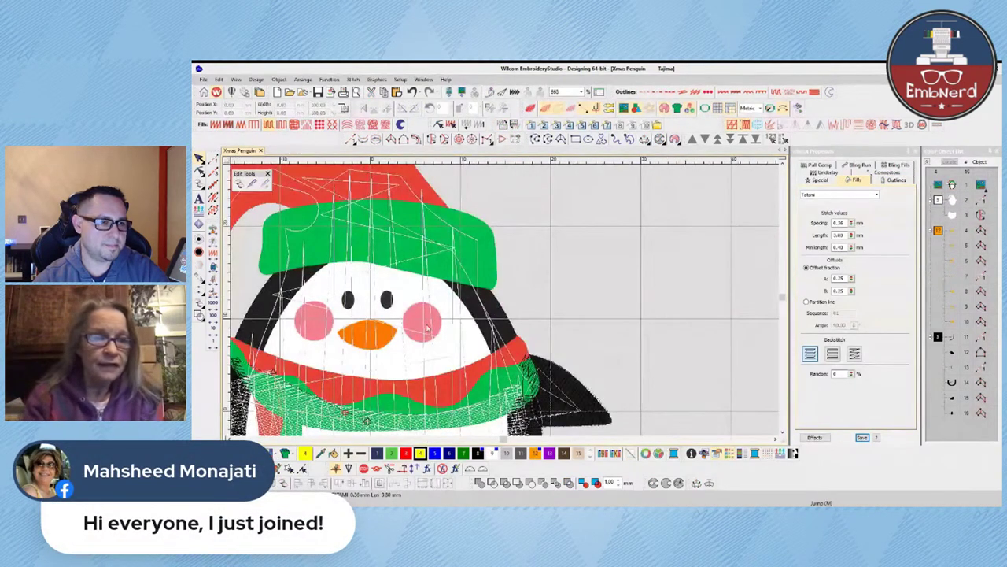
pyautogui.click(431, 140)
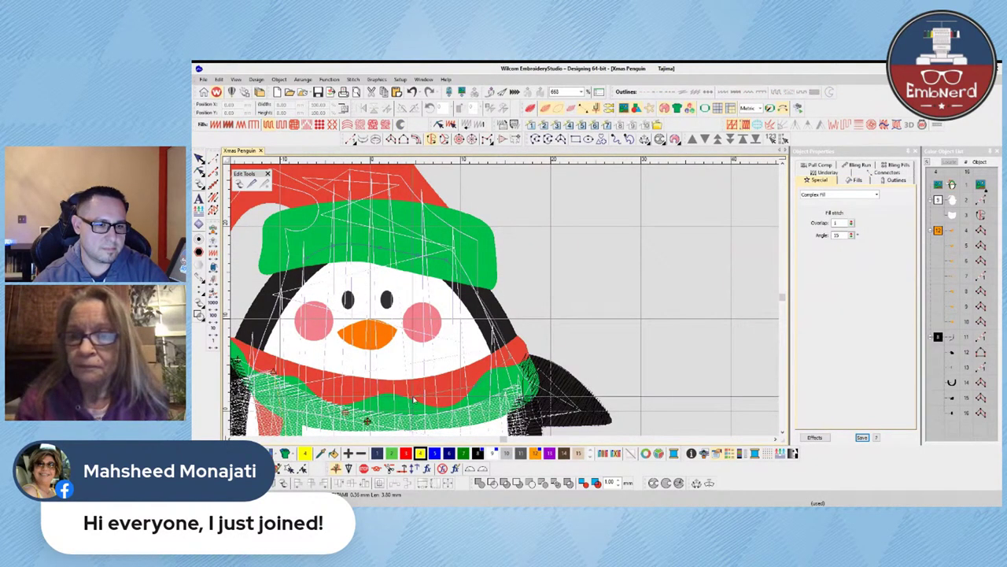
pyautogui.press('c')
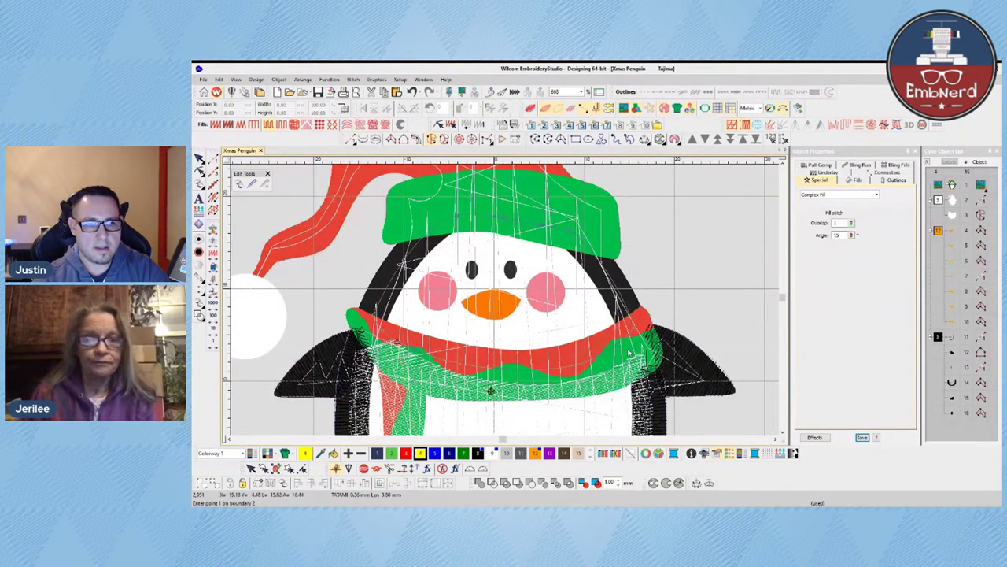
pyautogui.press('Return')
pyautogui.press('Return')
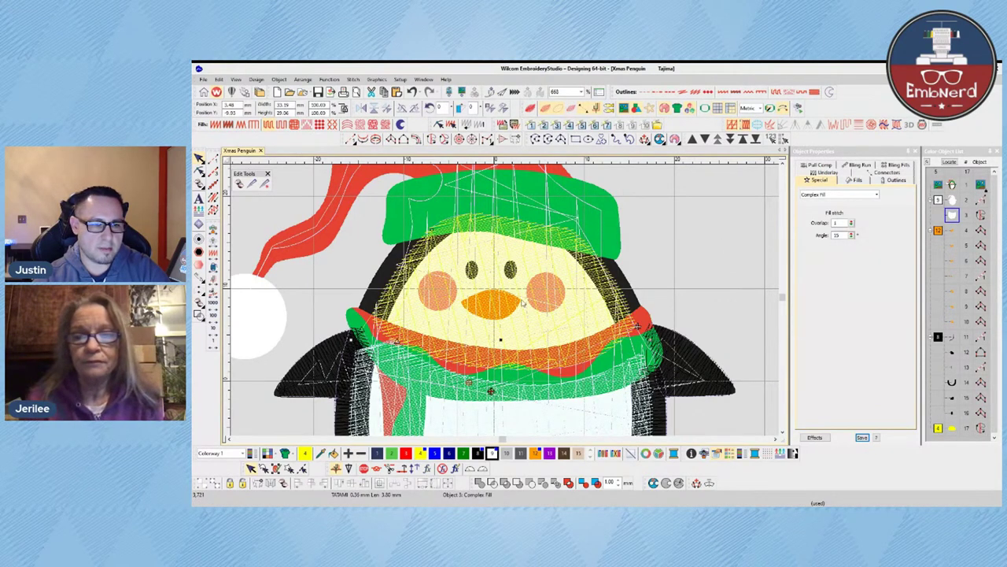
pyautogui.click(708, 288)
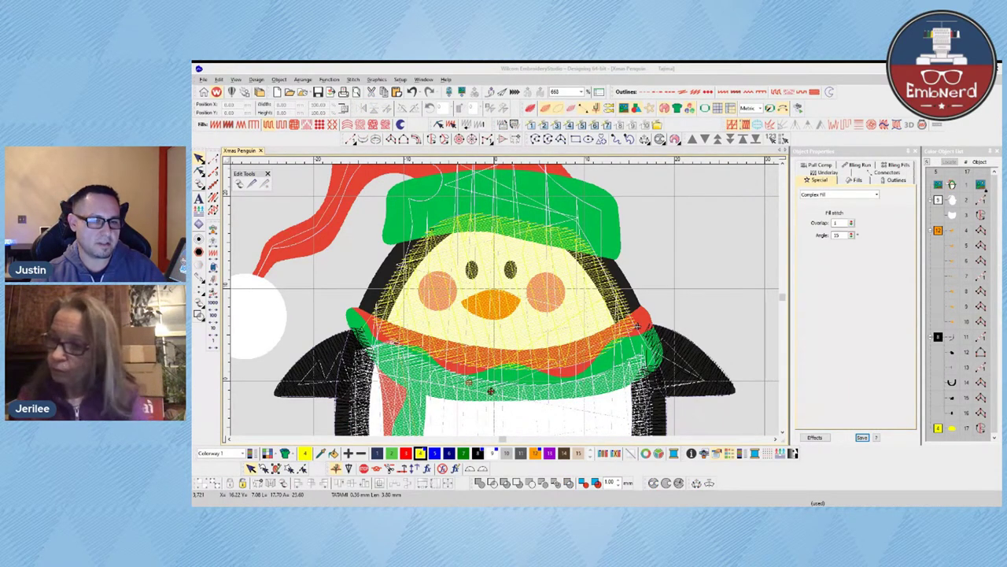
pyautogui.click(655, 318)
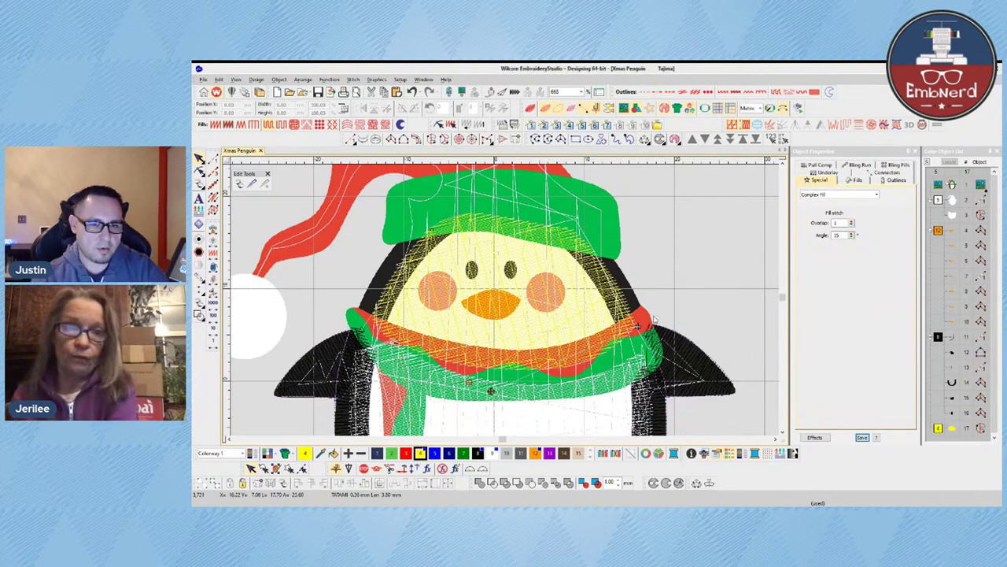
pyautogui.click(588, 395)
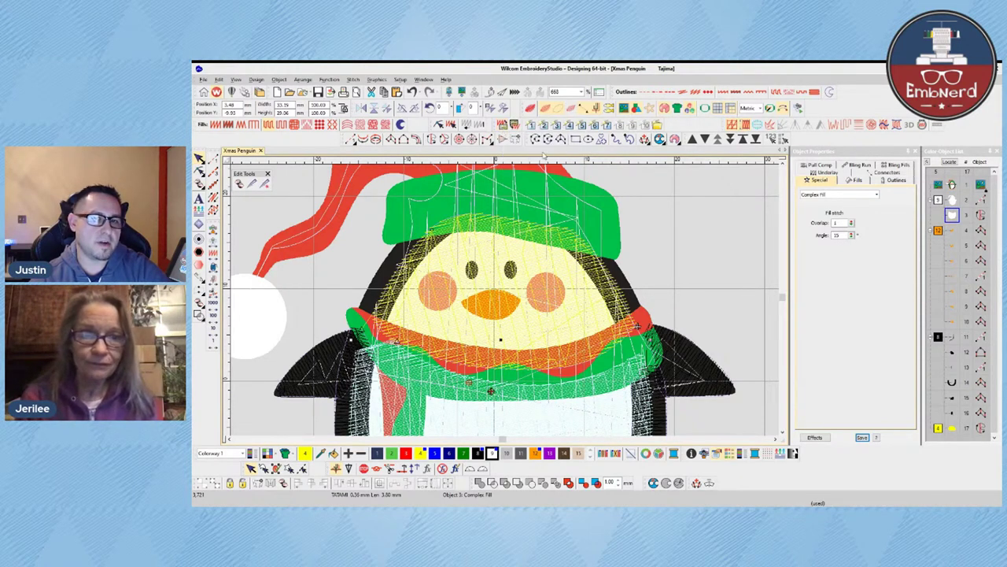
pyautogui.click(715, 244)
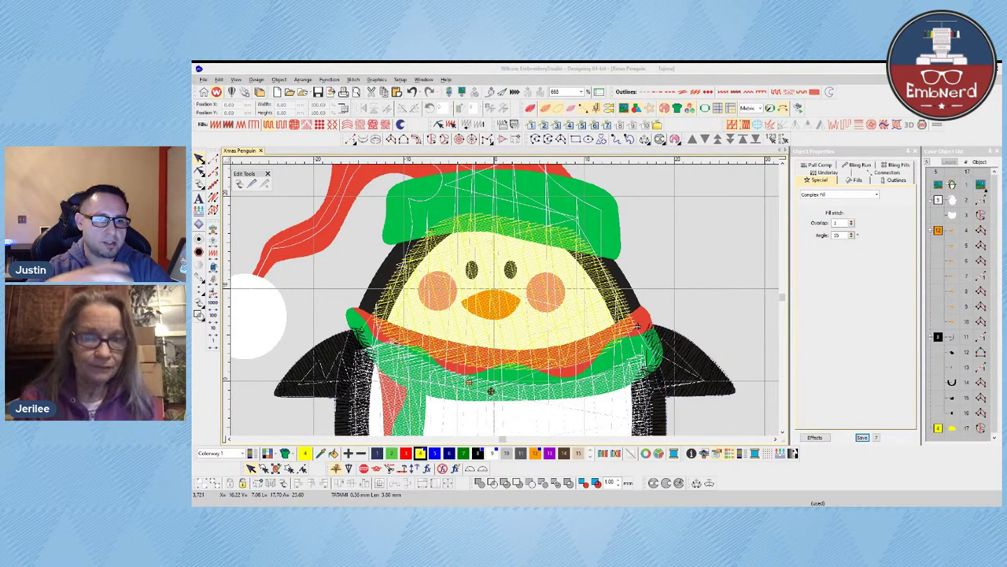
pyautogui.click(680, 218)
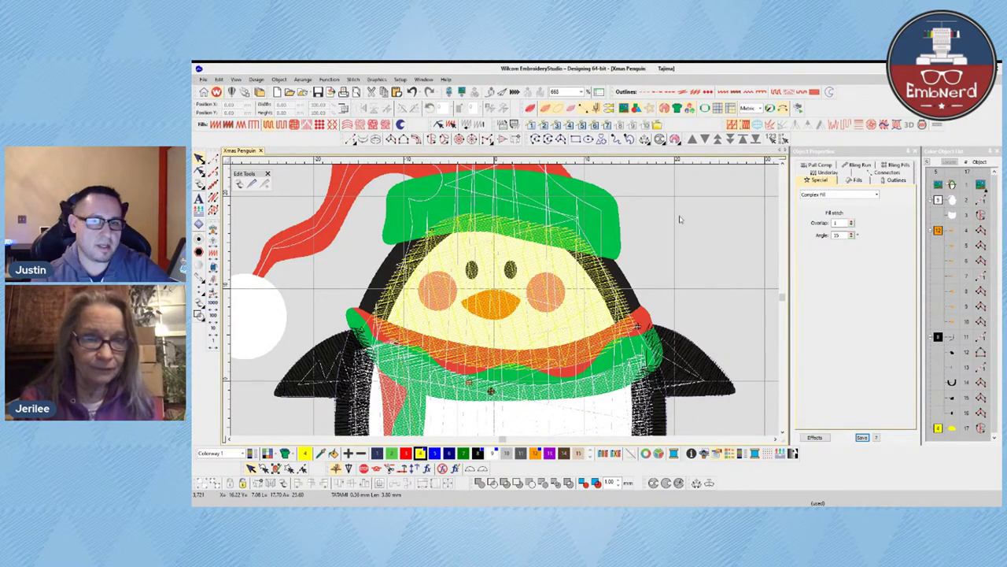
# - Reshape the yellow face fill by moving its control handle near the scarf's right end, and recalculate its connection
pyautogui.click(539, 227)
pyautogui.click(198, 172)
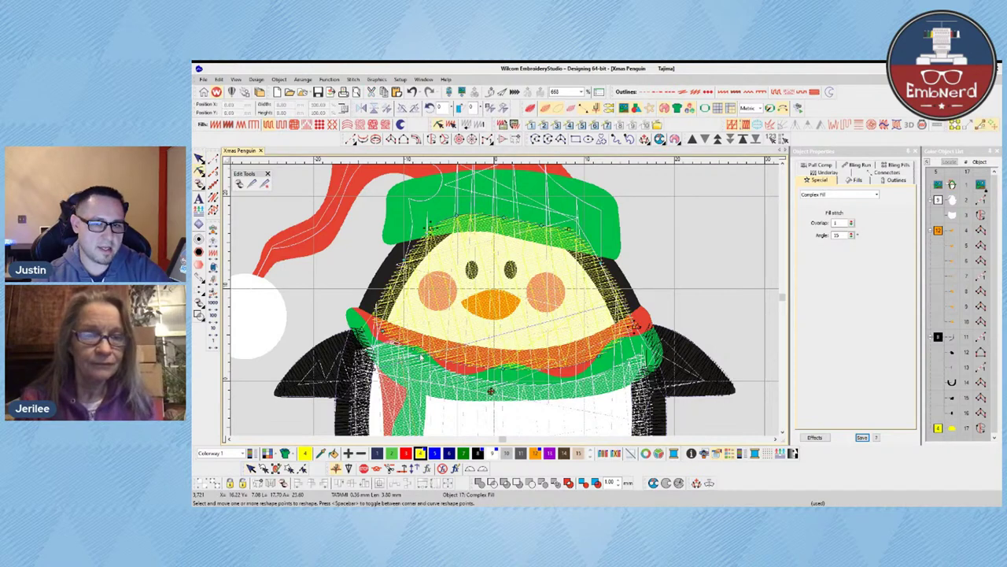
pyautogui.moveTo(623, 307); pyautogui.dragTo(563, 246)
pyautogui.click(200, 159)
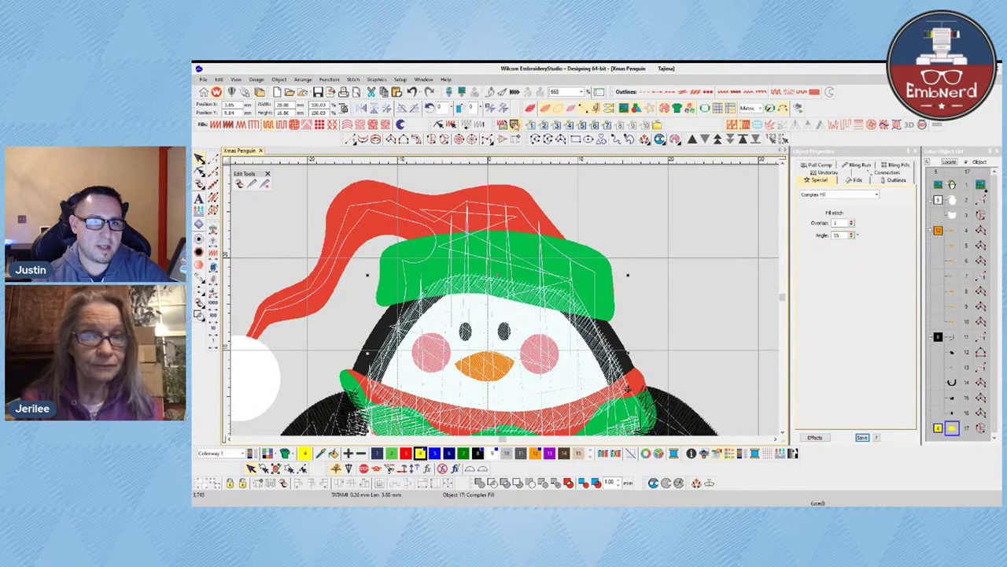
pyautogui.click(515, 125)
pyautogui.click(691, 309)
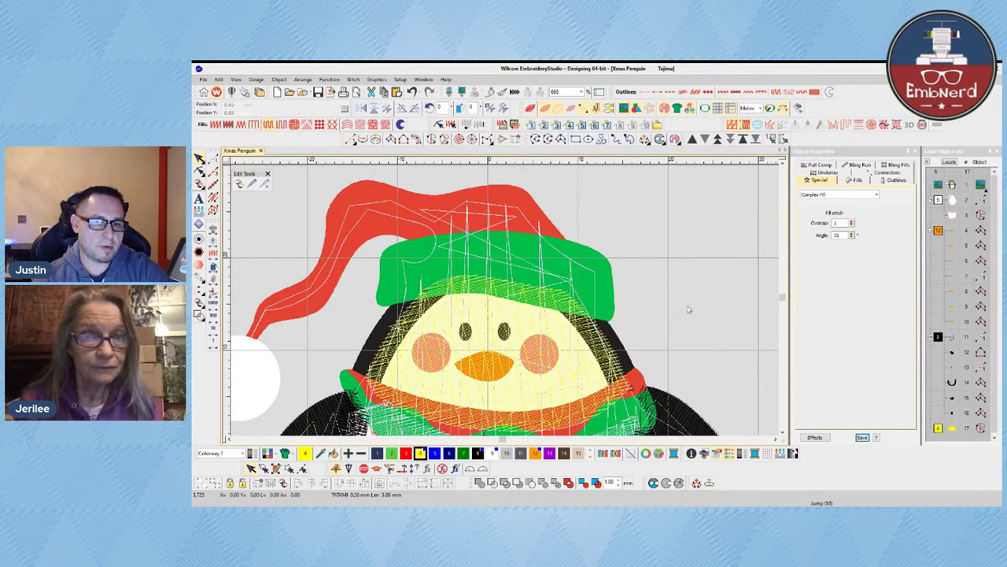
# - Check the yellow face fill in the realistic preview and recolor it white, colour 9
pyautogui.scroll(-1, 654, 312)
pyautogui.press('t')
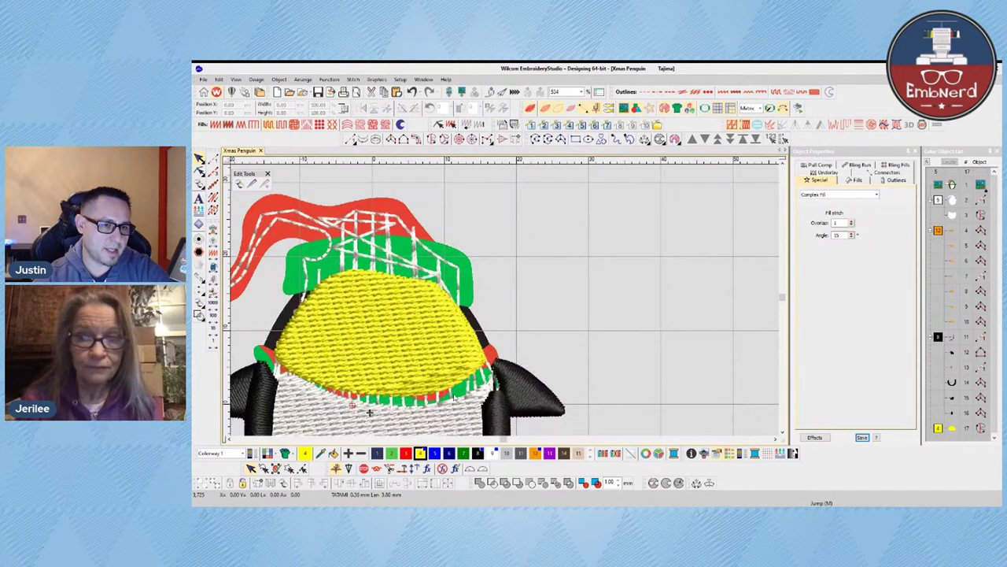
pyautogui.press('t')
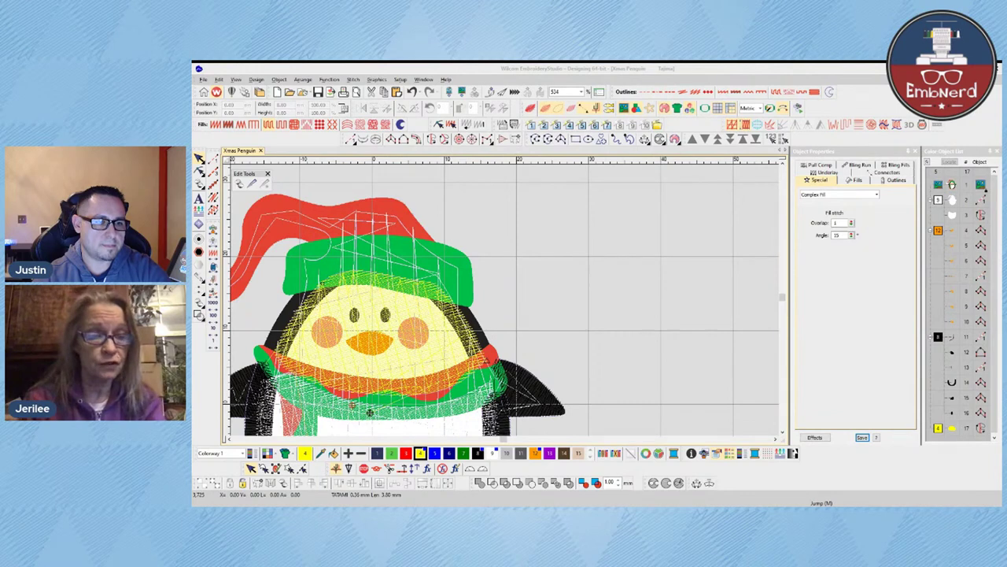
pyautogui.scroll(-2, 443, 317)
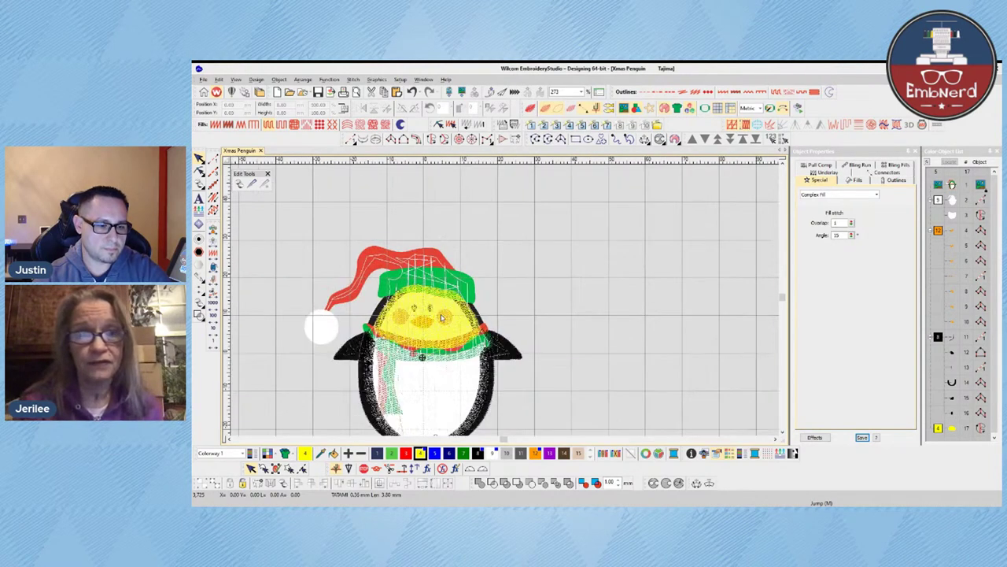
pyautogui.scroll(-1, 442, 317)
pyautogui.scroll(1, 400, 273)
pyautogui.scroll(1, 543, 352)
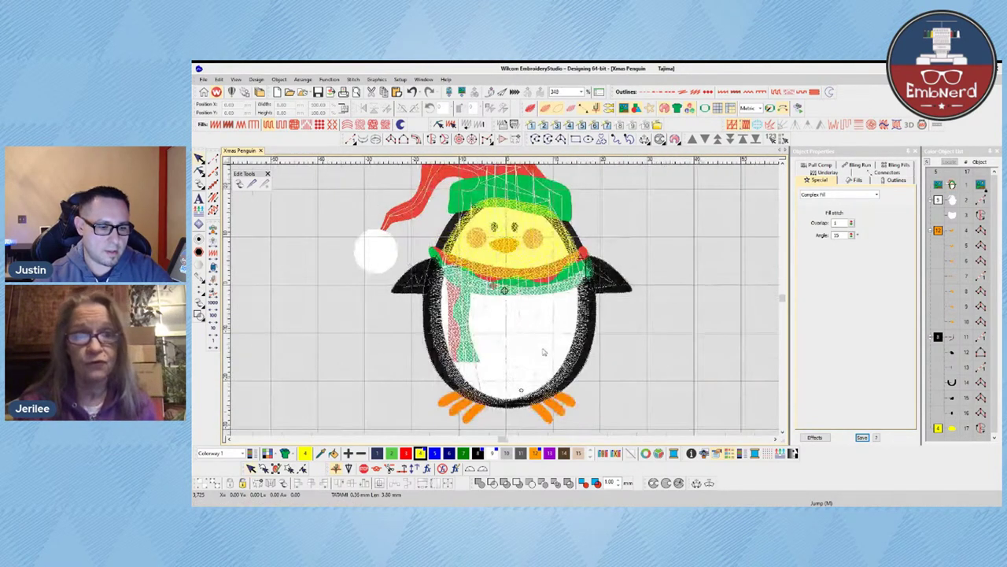
pyautogui.click(951, 428)
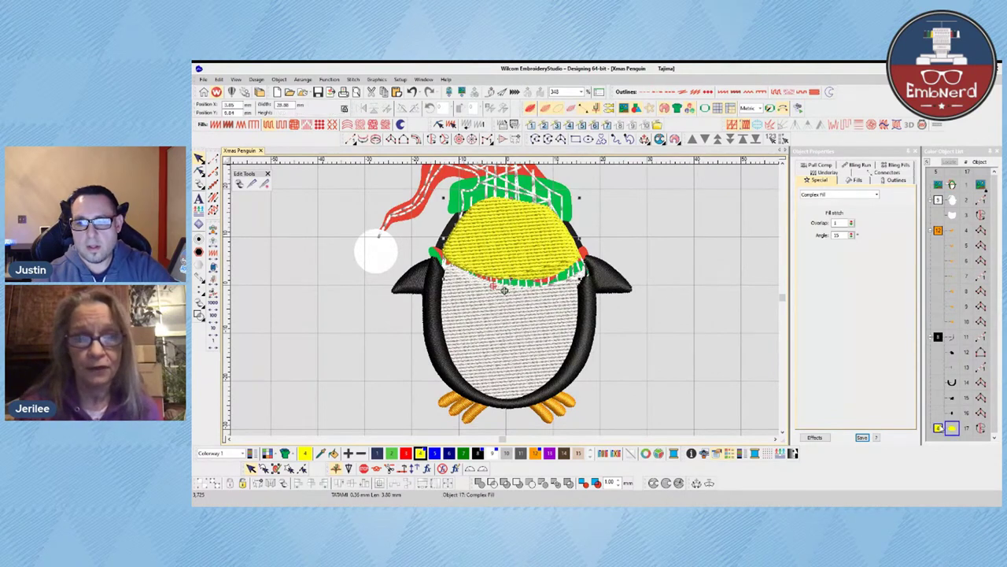
pyautogui.click(493, 454)
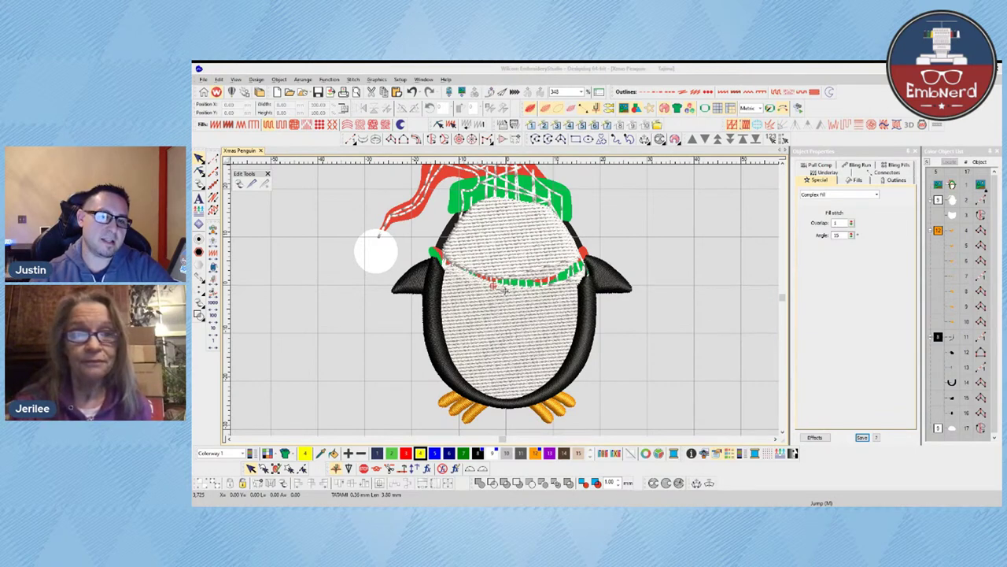
pyautogui.click(685, 292)
# - Examine the design without the artwork and with plain stitches over it, checking where the face, scarf and black body edge meet
pyautogui.press('d')
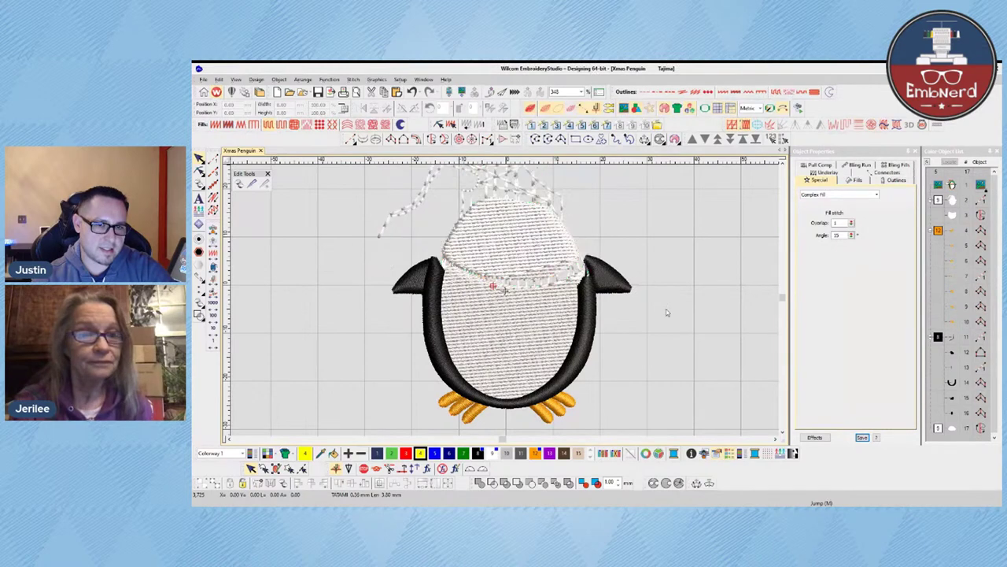
pyautogui.press('d')
pyautogui.press('s')
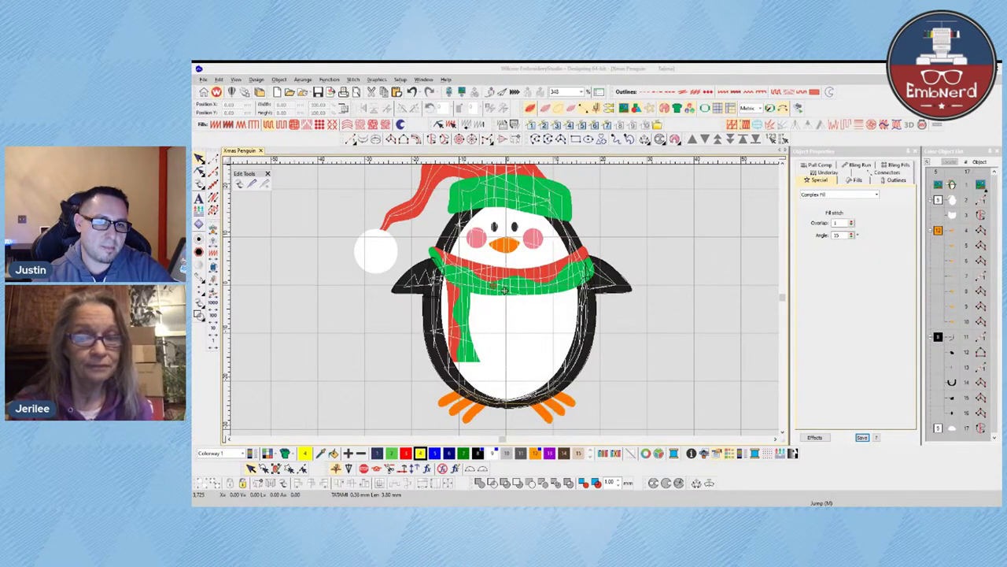
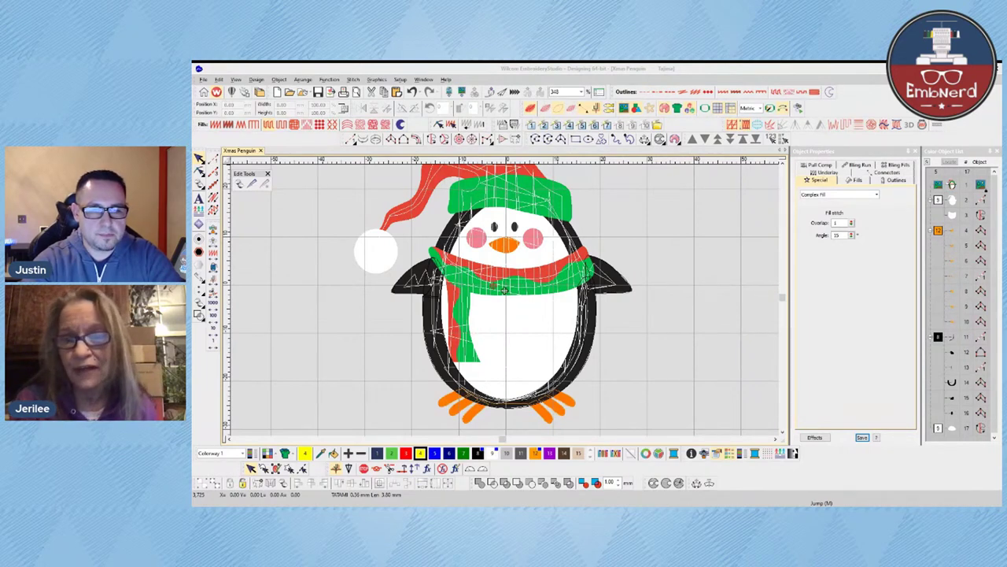
pyautogui.click(620, 303)
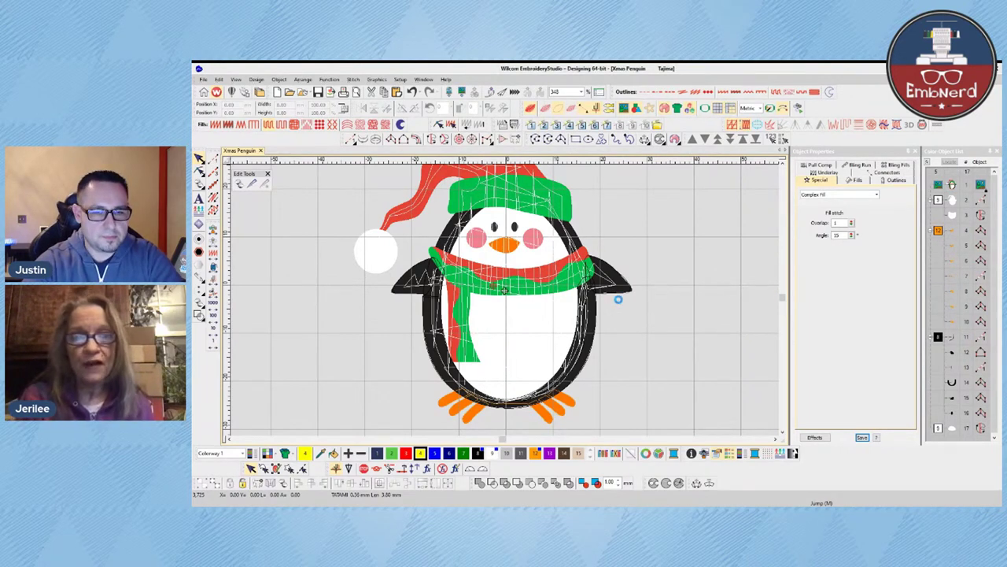
pyautogui.scroll(-1, 638, 299)
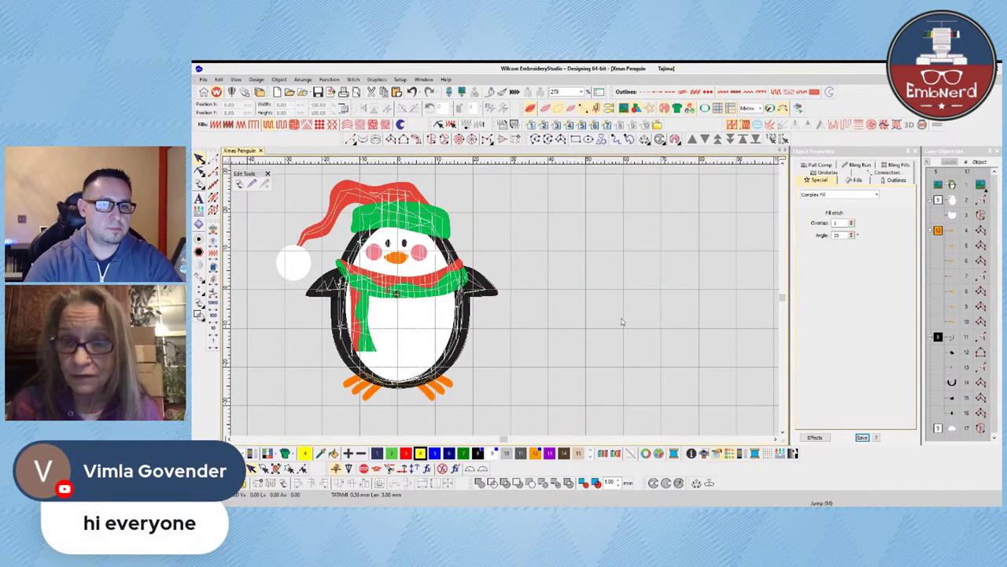
pyautogui.scroll(4, 619, 308)
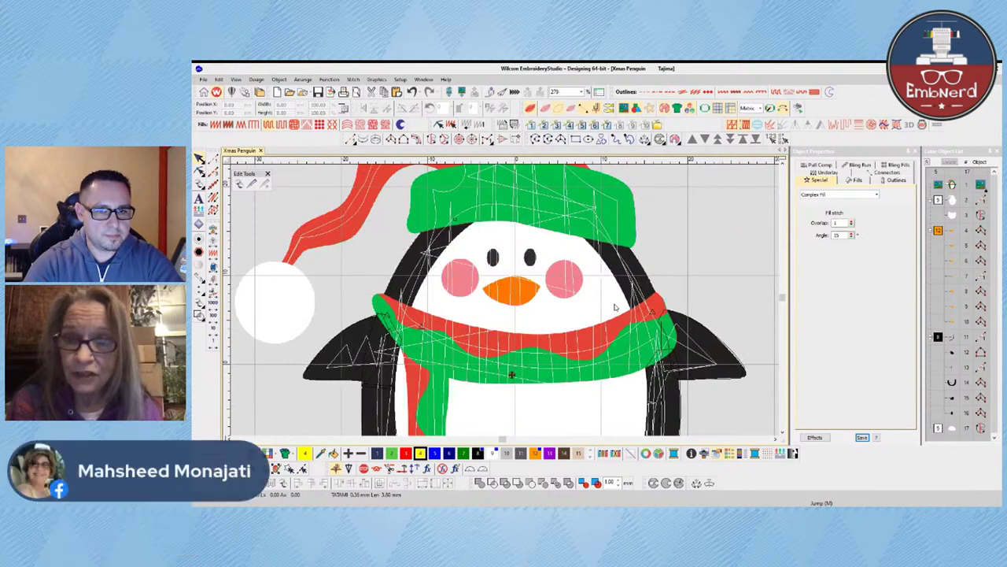
pyautogui.press('t')
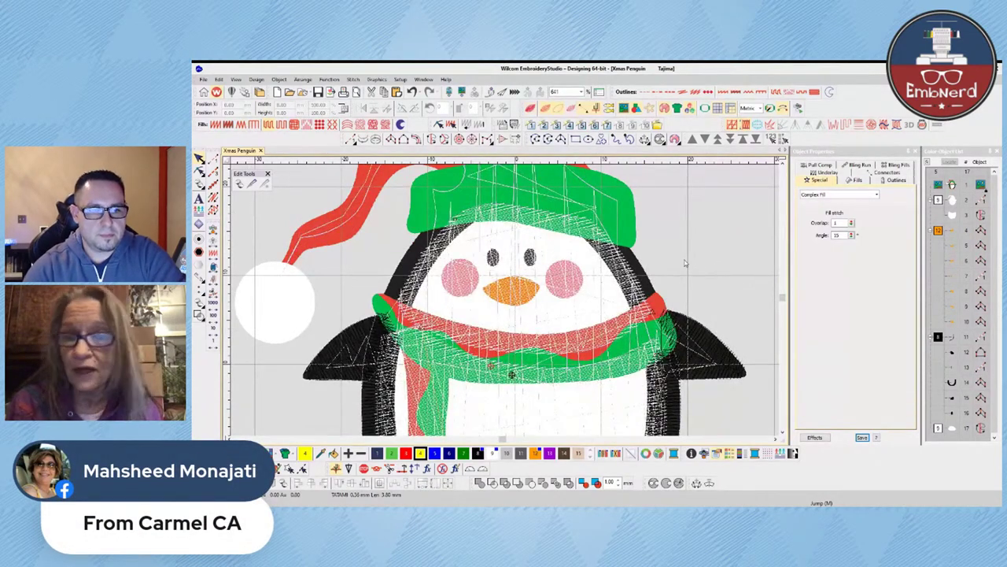
pyautogui.click(678, 386)
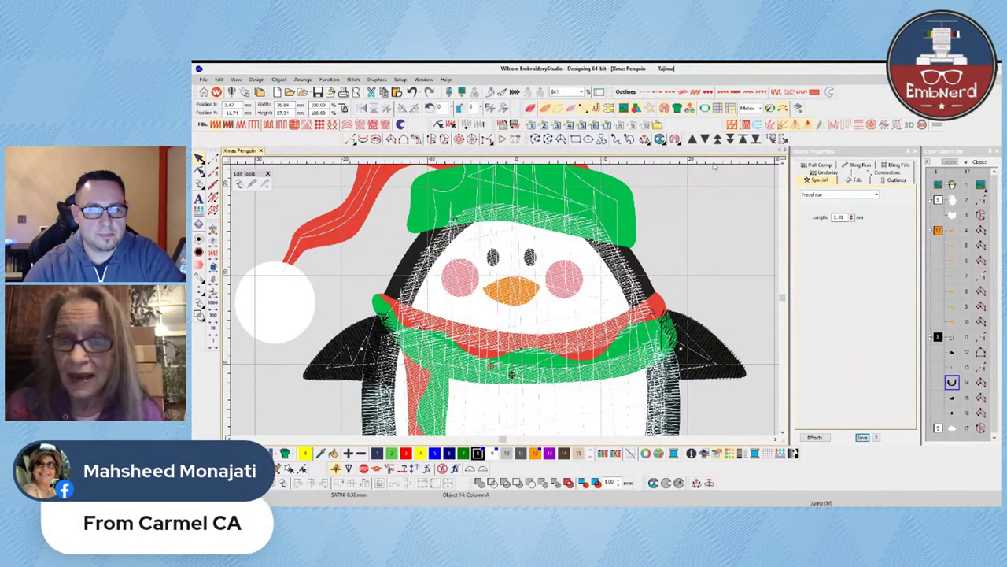
pyautogui.click(711, 239)
pyautogui.scroll(1, 428, 307)
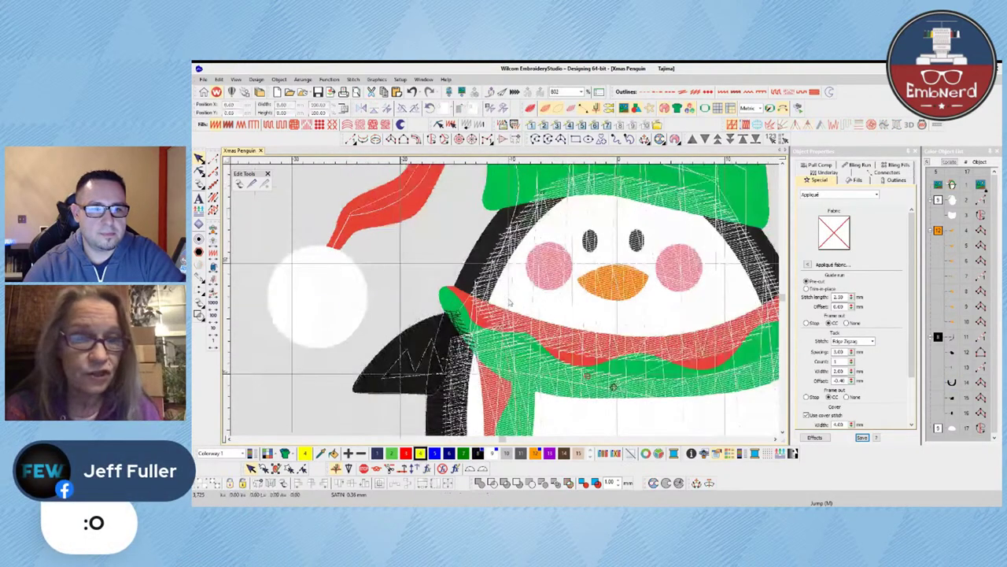
pyautogui.scroll(-1, 482, 287)
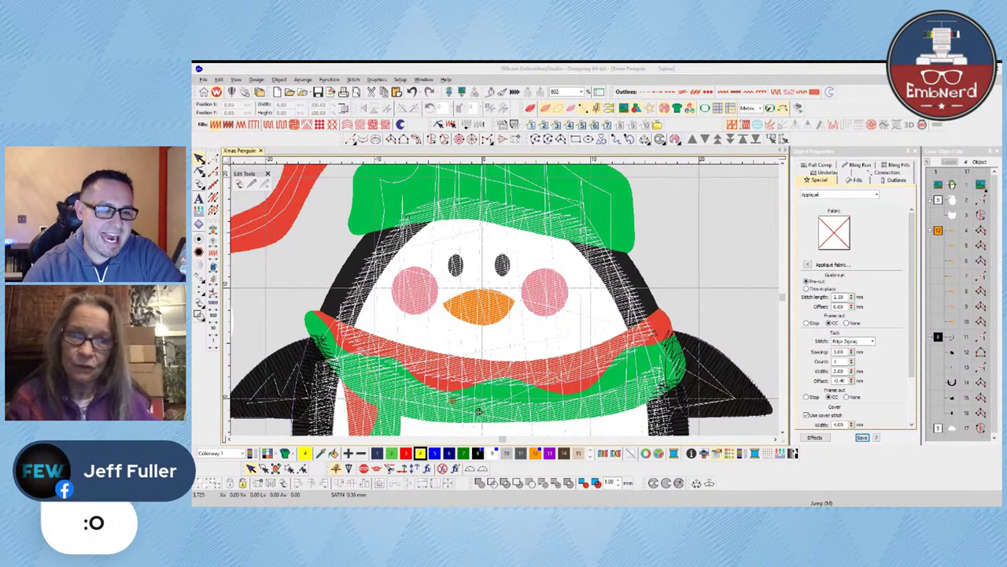
# - Digitize a satin Column A along the black edge of the head's left side, from under the hat brim toward the scarf
pyautogui.click(419, 333)
pyautogui.click(391, 140)
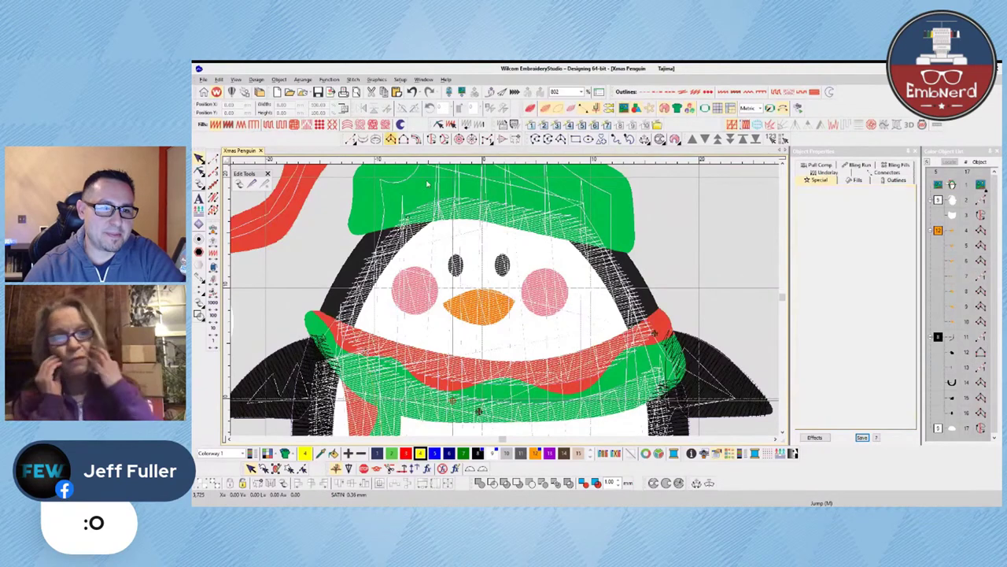
pyautogui.click(431, 207)
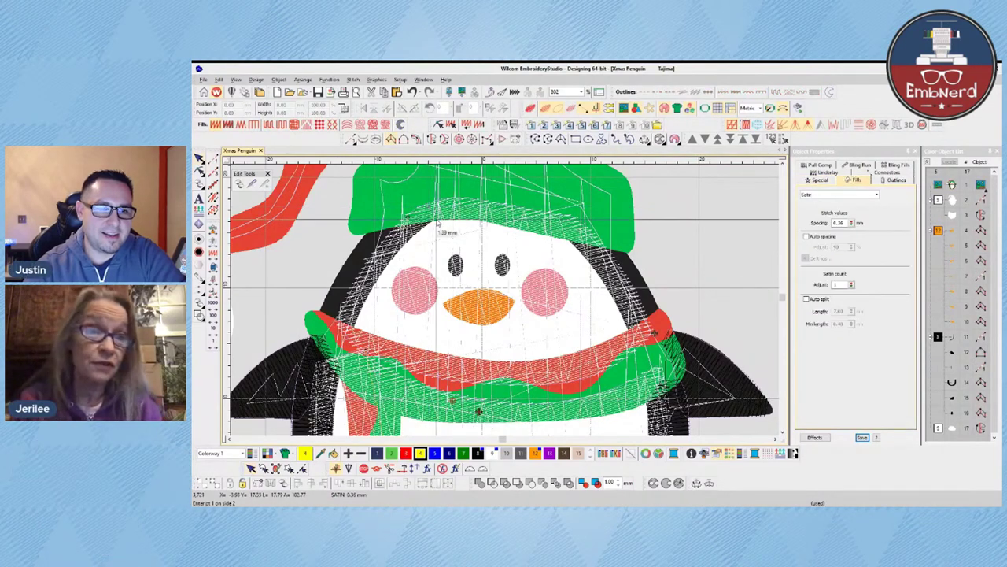
pyautogui.click(393, 215)
pyautogui.click(365, 237)
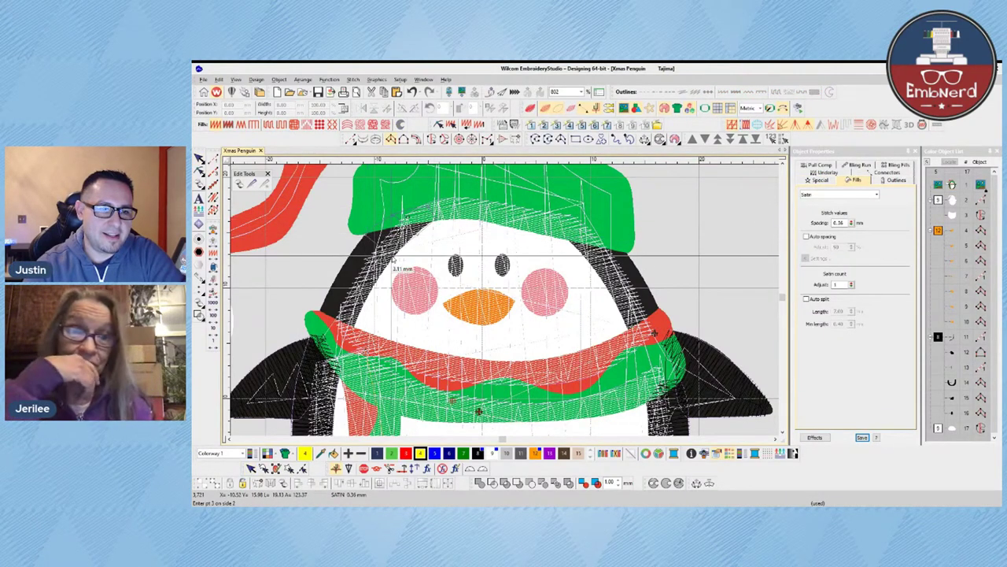
pyautogui.click(380, 258)
pyautogui.click(341, 272)
pyautogui.click(362, 289)
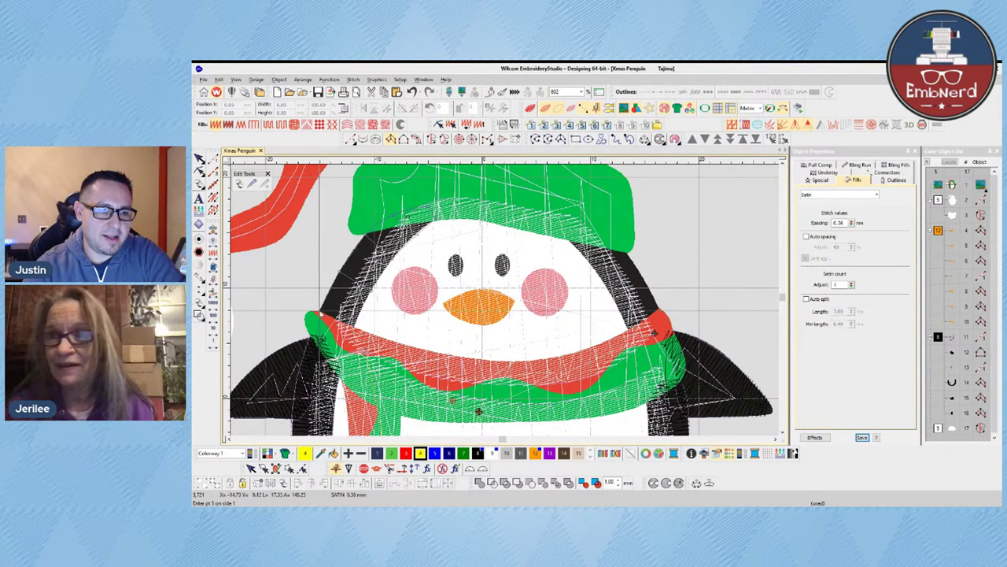
# - Finish the satin column along the left side of the penguin's head, ending it beneath the red scarf edge
pyautogui.click(350, 334)
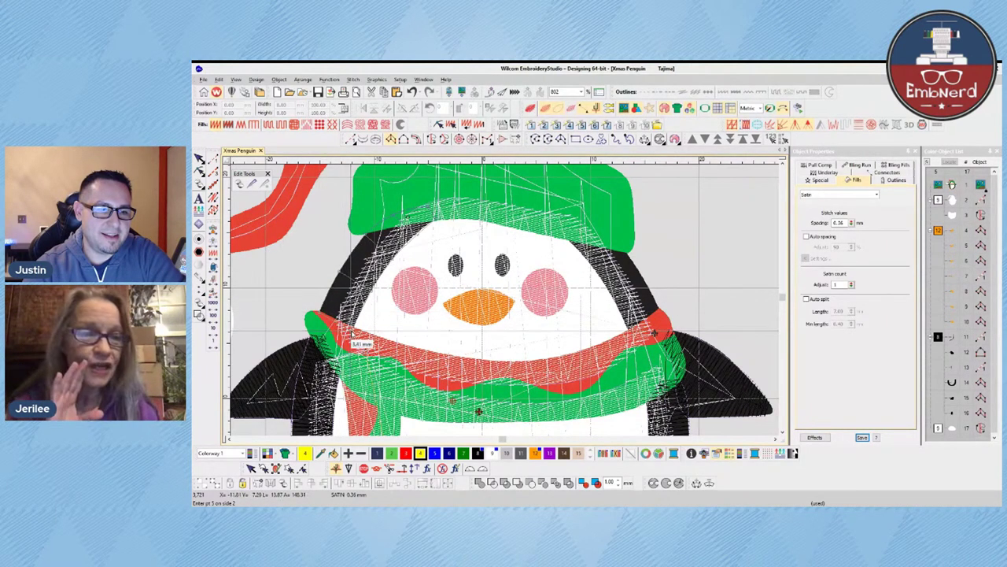
pyautogui.click(351, 333)
pyautogui.press('BackSpace')
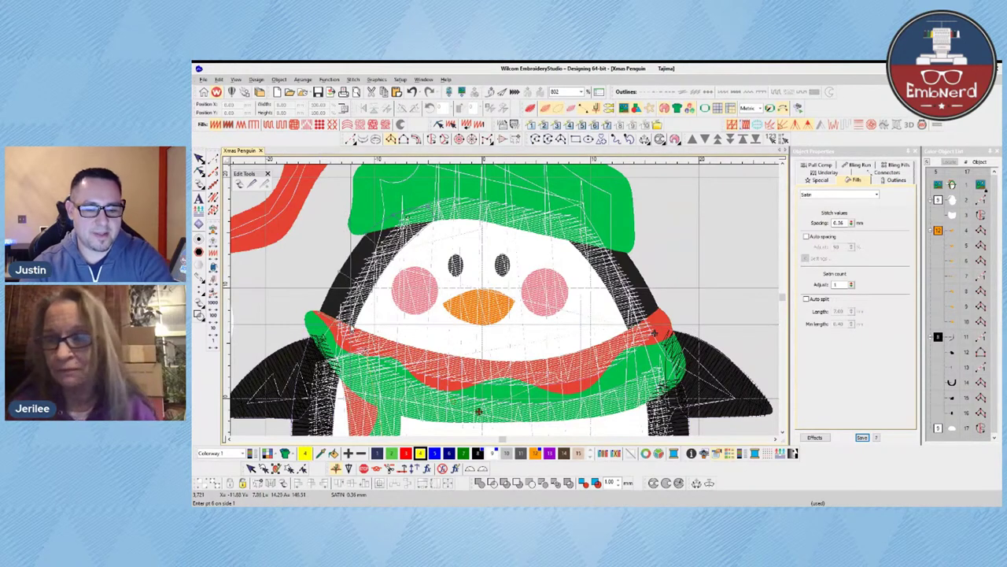
pyautogui.click(337, 313)
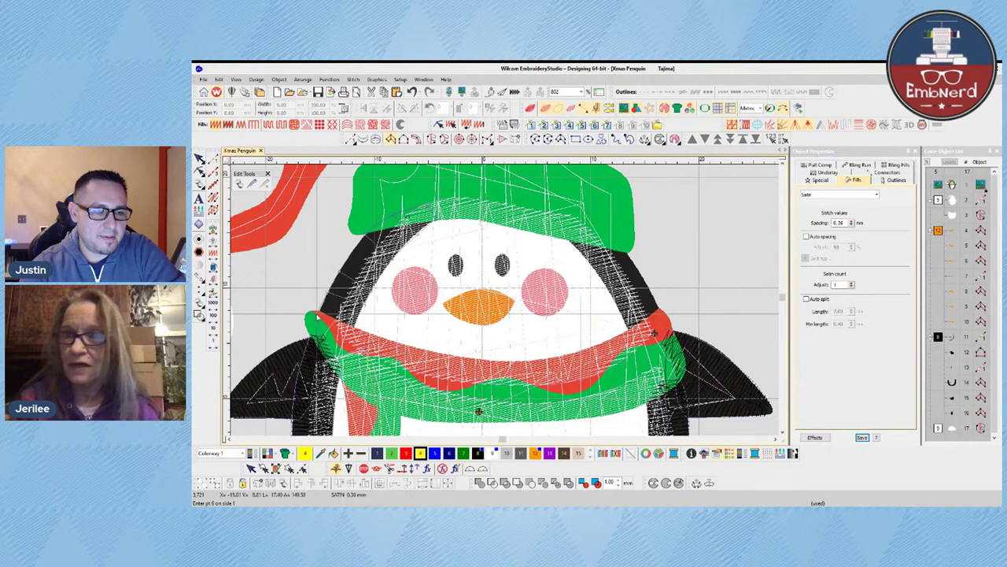
pyautogui.click(322, 319)
pyautogui.click(336, 333)
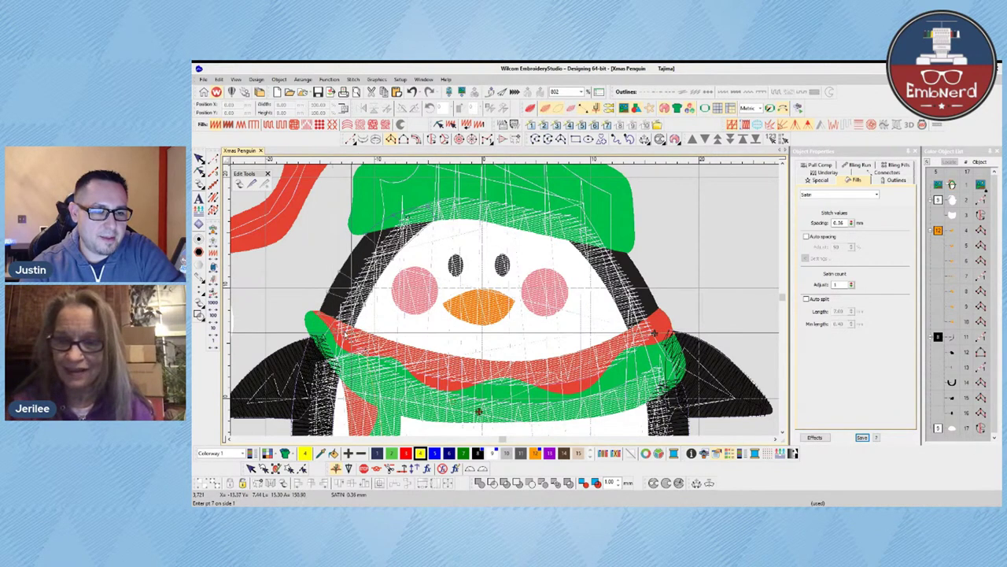
pyautogui.press('Return')
# - Digitize a connecting run beneath the scarf and a satin column along the right side of the head up under the hat
pyautogui.press('space')
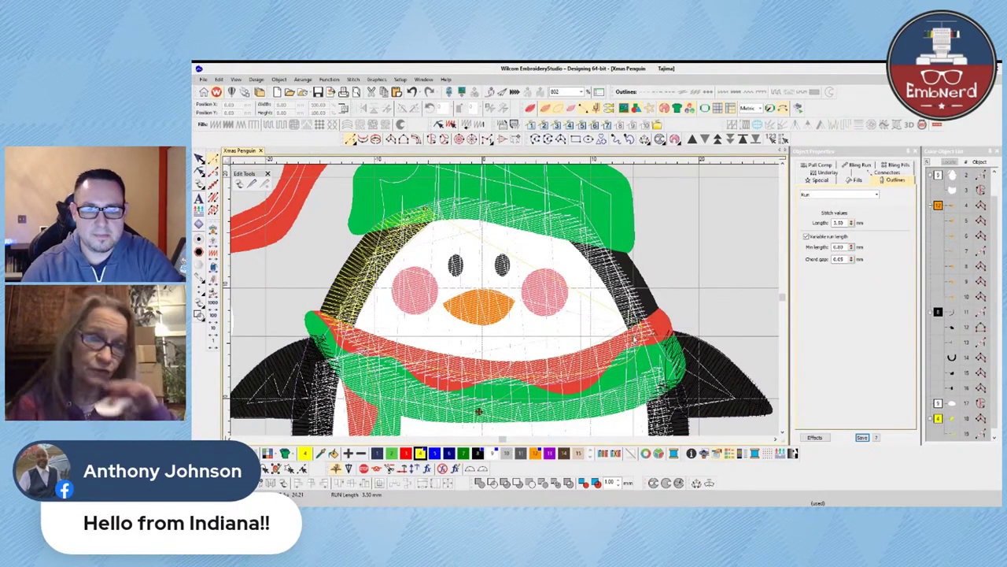
pyautogui.press('space')
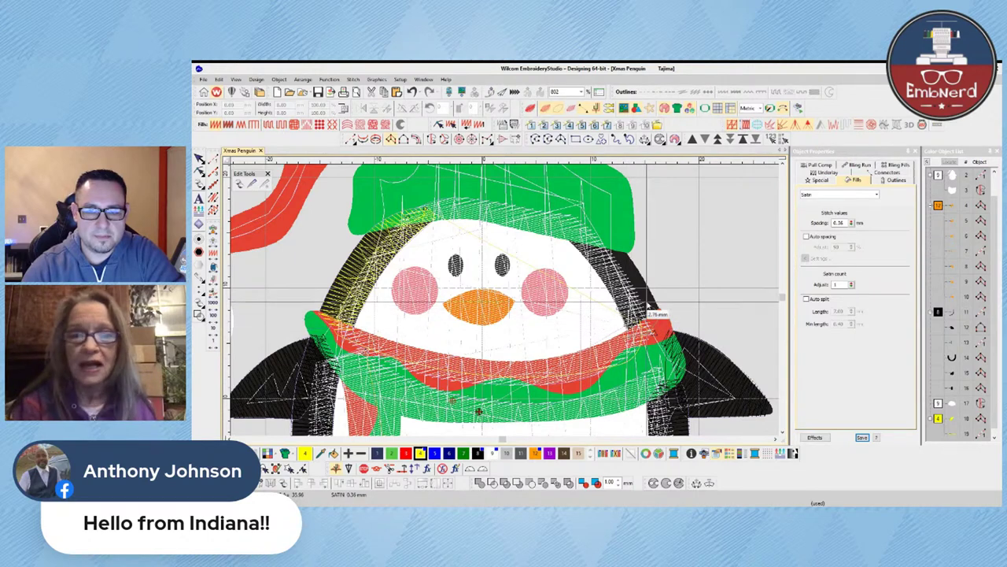
pyautogui.click(615, 285)
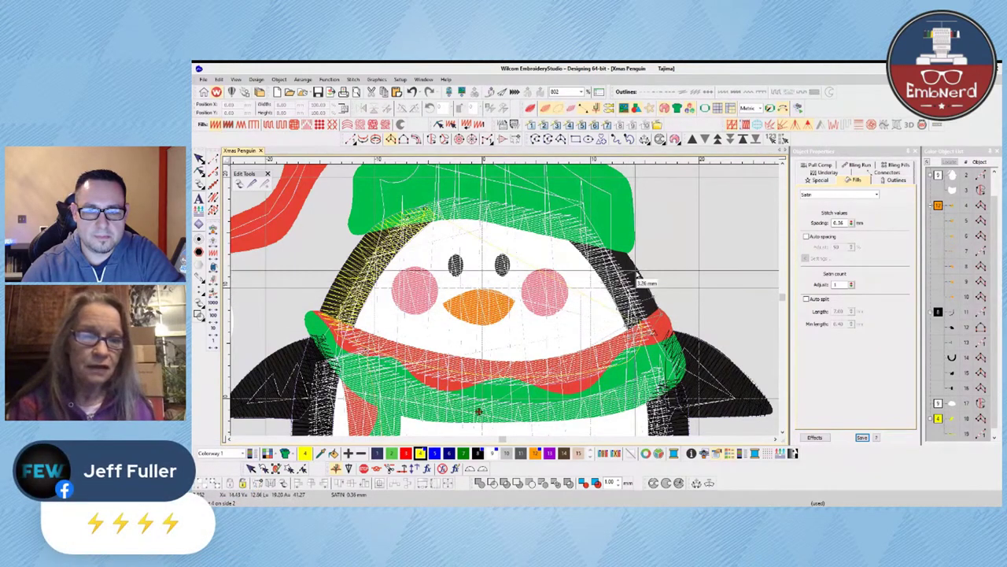
pyautogui.click(623, 253)
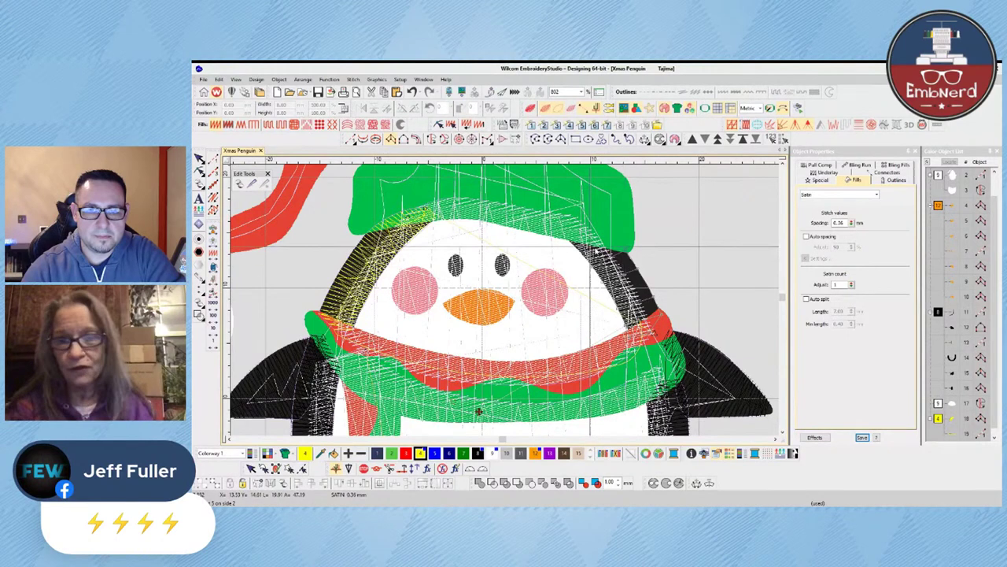
pyautogui.press('Return')
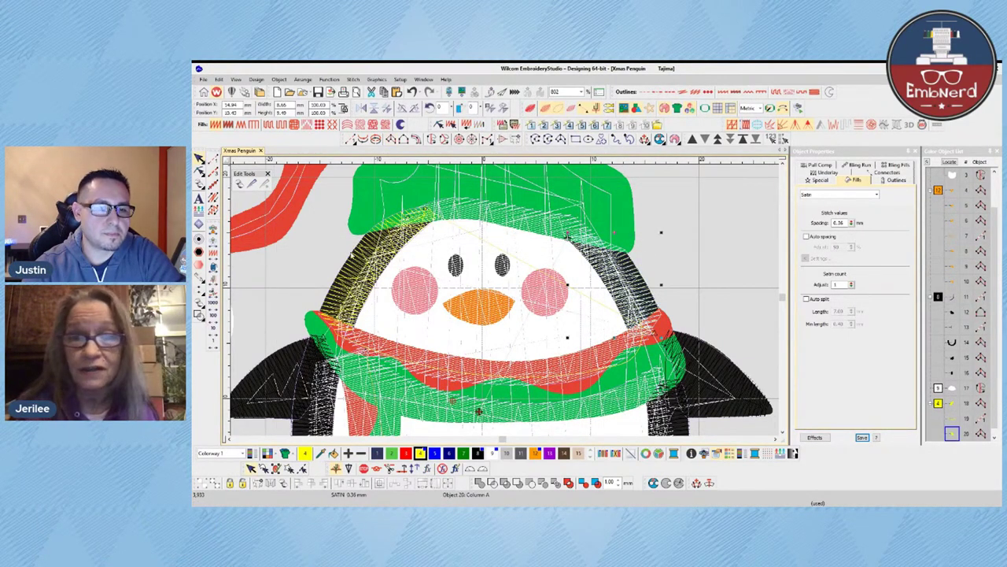
# - Select the satin columns on both sides of the head and body, and give them 0.17 mm pull compensation
pyautogui.keyDown('ctrl'); pyautogui.click(351, 256); pyautogui.keyUp('ctrl')
pyautogui.keyDown('ctrl'); pyautogui.click(293, 431); pyautogui.keyUp('ctrl')
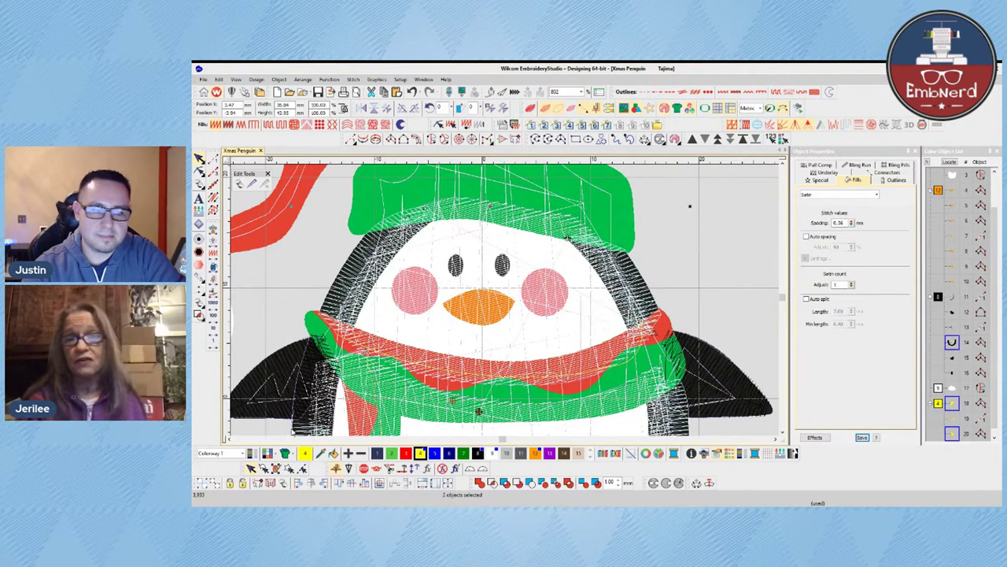
pyautogui.keyDown('ctrl'); pyautogui.click(310, 344); pyautogui.keyUp('ctrl')
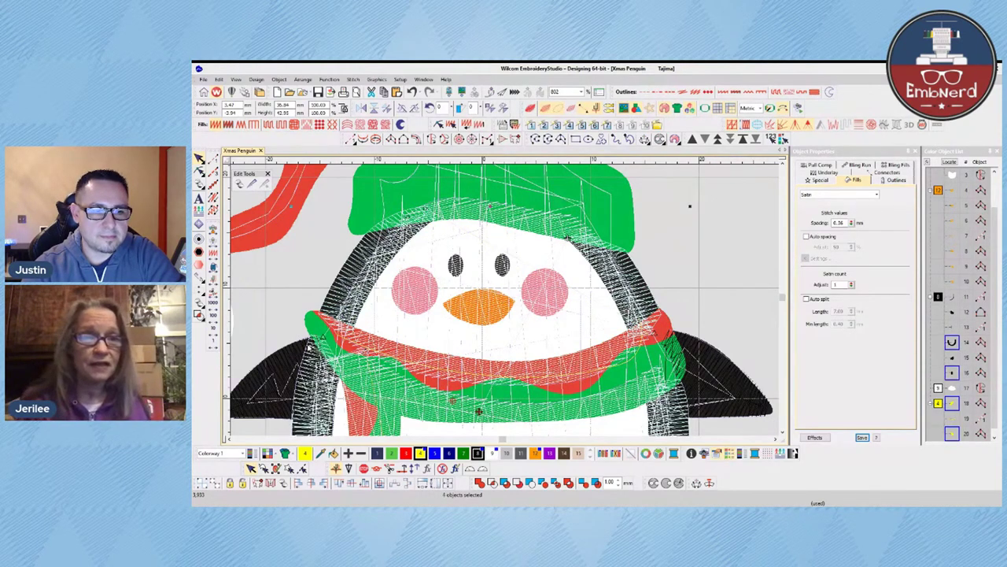
pyautogui.click(820, 165)
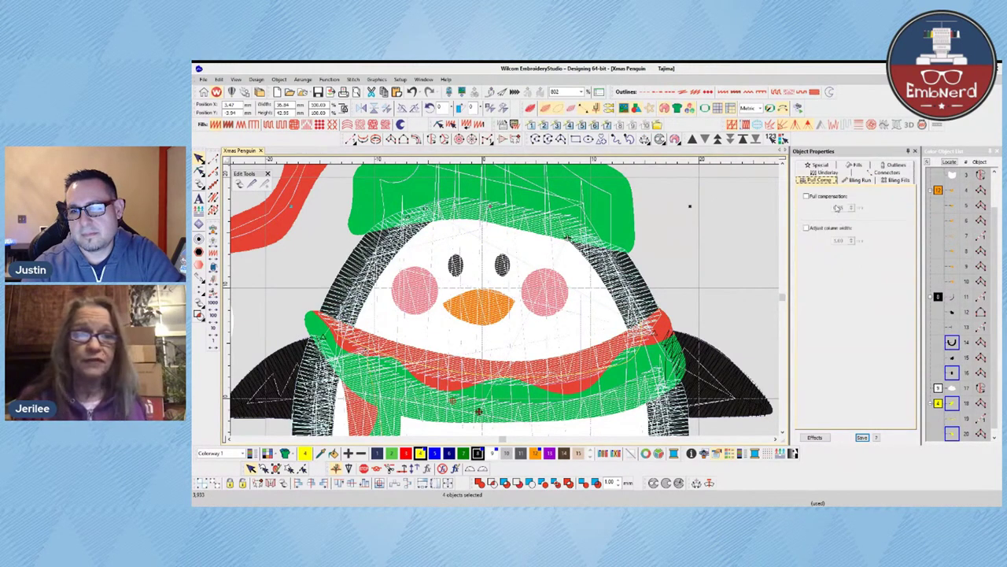
pyautogui.click(835, 198)
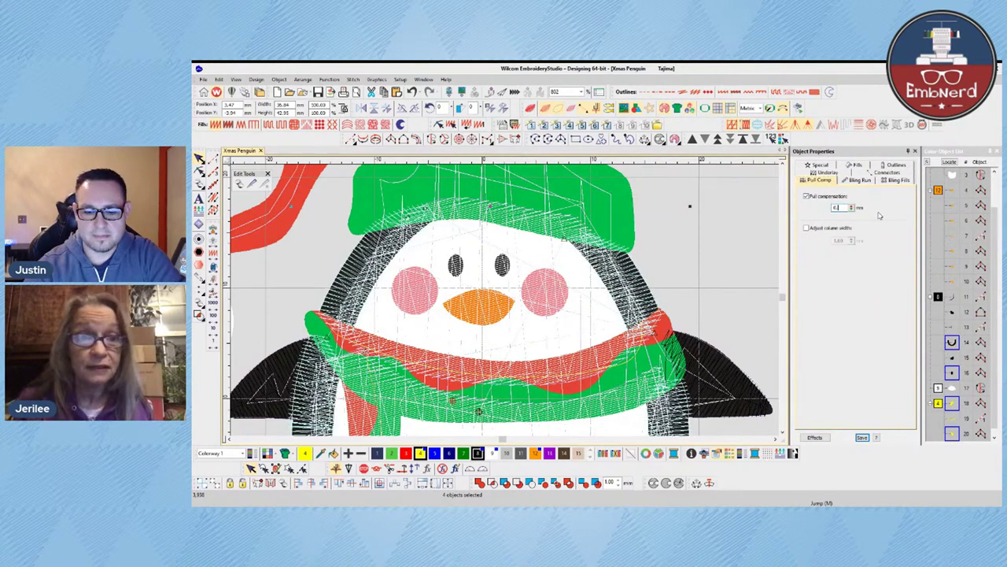
pyautogui.click(647, 304)
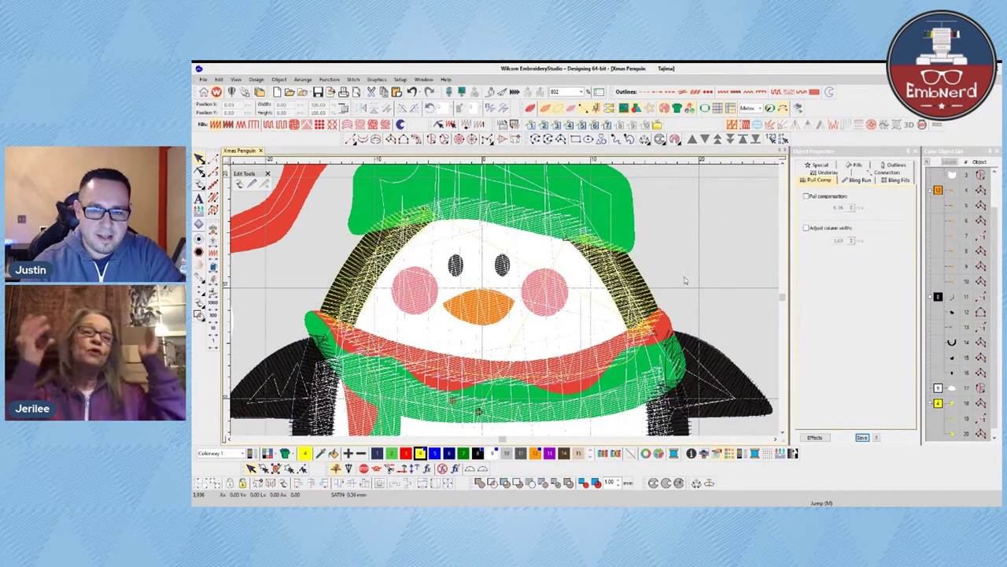
# - Recolor the yellow head-side columns and their connecting run to black
pyautogui.keyDown('shift'); pyautogui.click(950, 403); pyautogui.keyUp('shift')
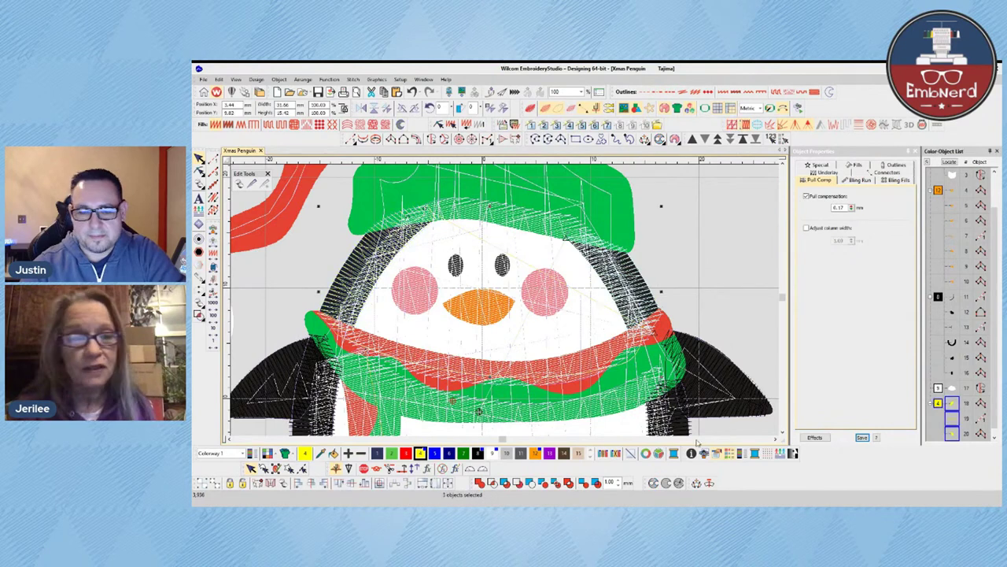
pyautogui.click(478, 455)
pyautogui.click(339, 269)
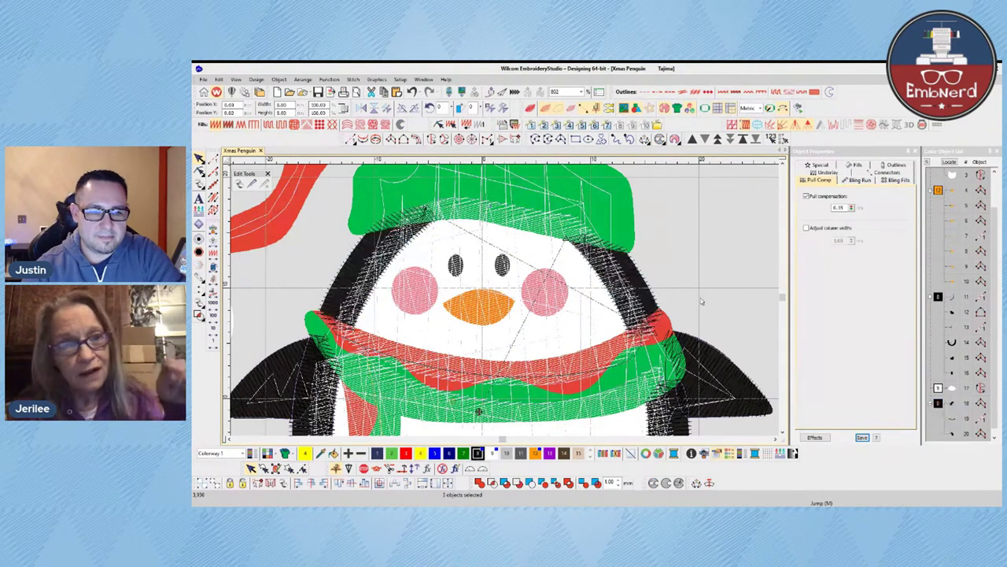
# - Reshape the satin column on the right side of the head, adjusting its lower end at the scarf and its upper end under the hat
pyautogui.click(447, 306)
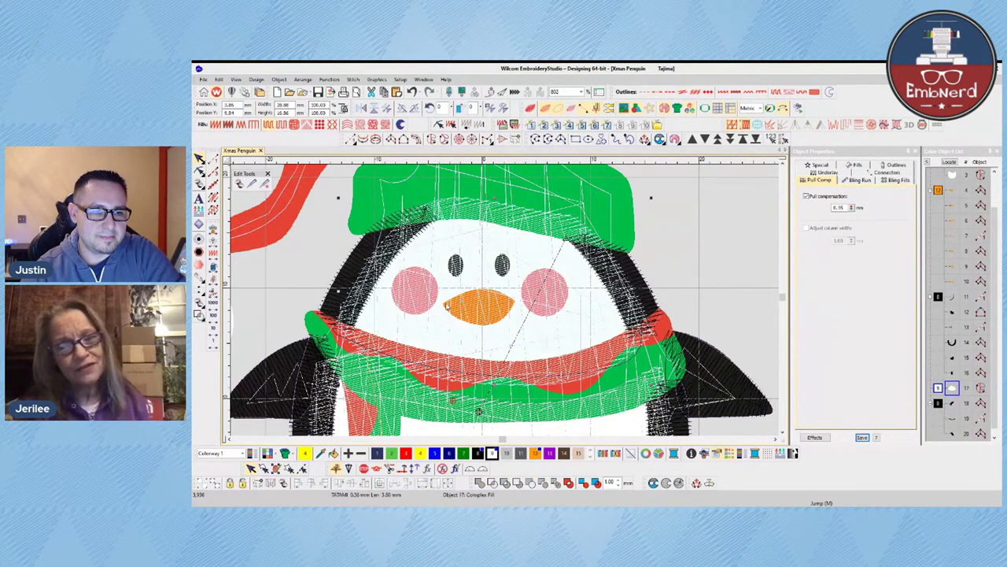
pyautogui.click(346, 285)
pyautogui.press('h')
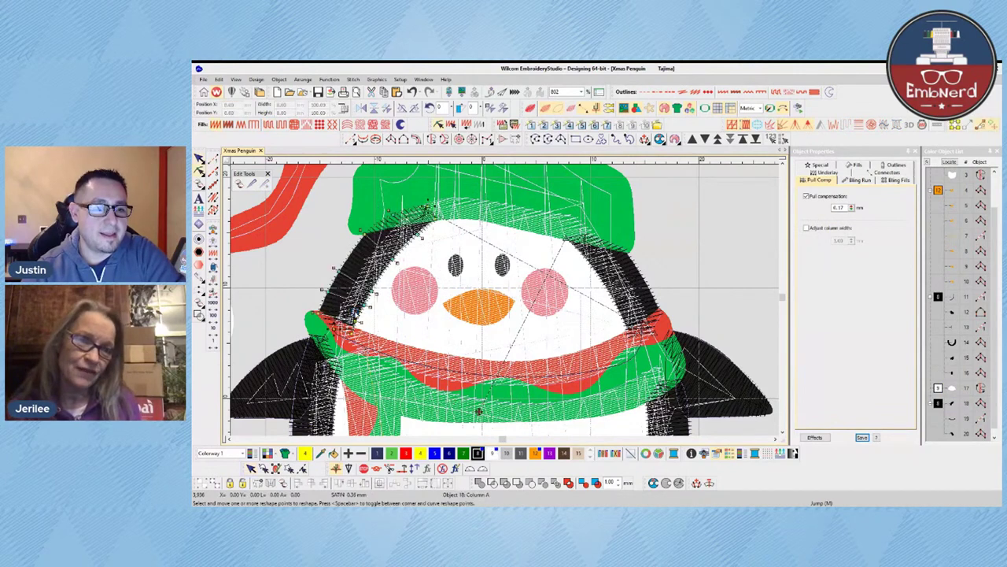
pyautogui.click(349, 340)
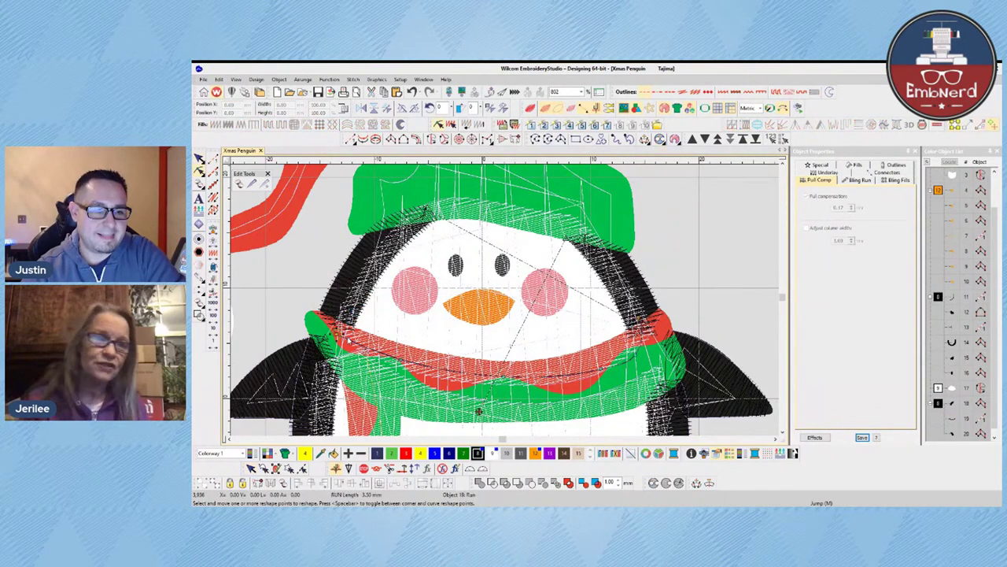
pyautogui.click(654, 351)
pyautogui.moveTo(635, 335); pyautogui.dragTo(639, 318)
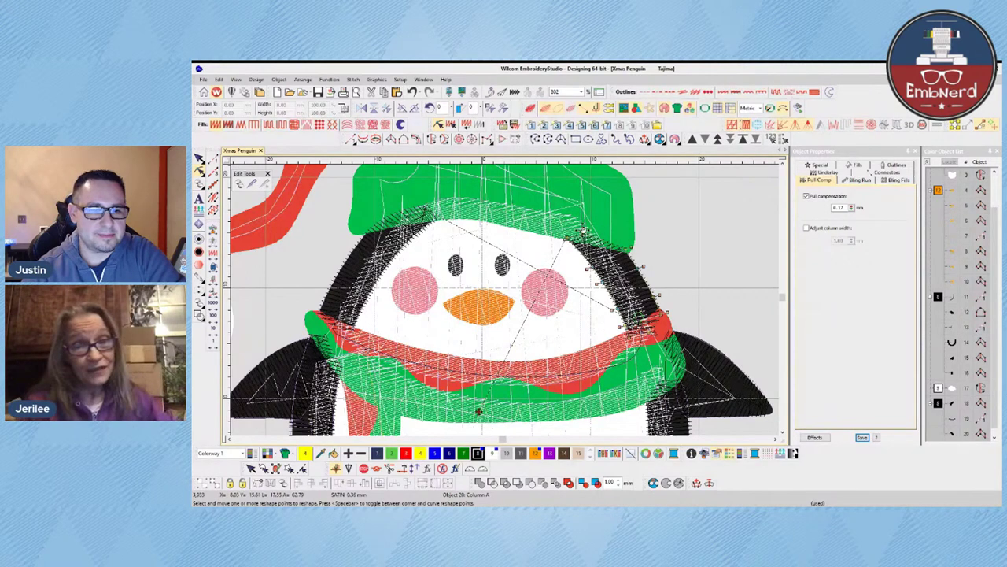
pyautogui.moveTo(583, 234); pyautogui.dragTo(588, 230)
pyautogui.click(200, 158)
pyautogui.click(275, 237)
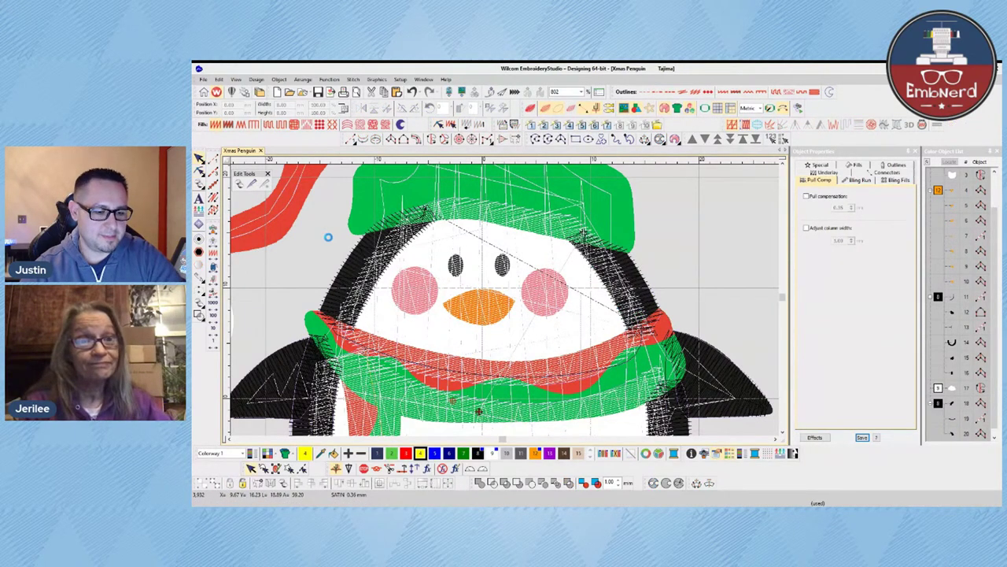
# - Digitize an oval about 1.5 mm wide and 2.2 mm tall over the penguin's right-hand eye
pyautogui.press('b')
pyautogui.click(611, 334)
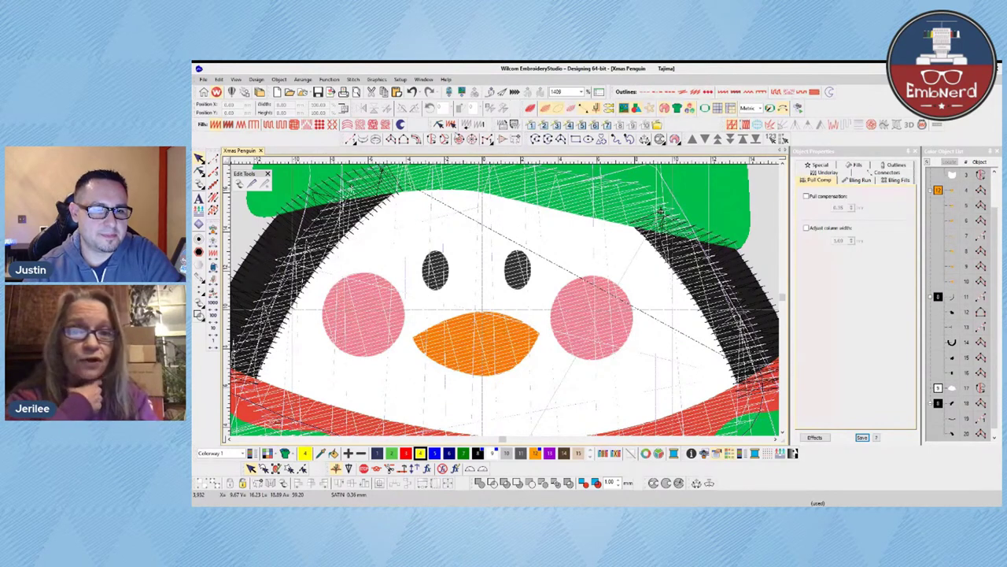
pyautogui.click(475, 302)
pyautogui.click(517, 270)
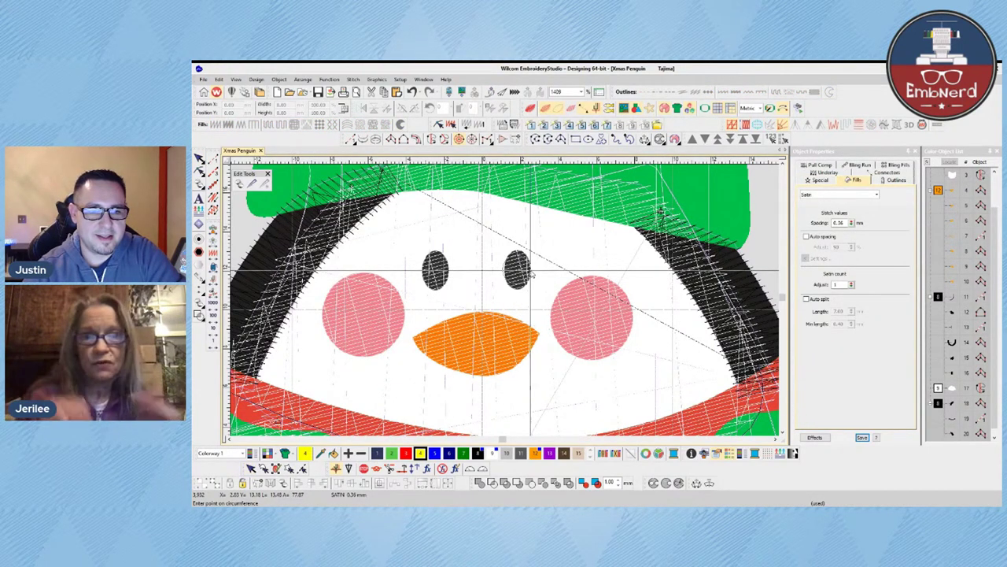
pyautogui.click(530, 271)
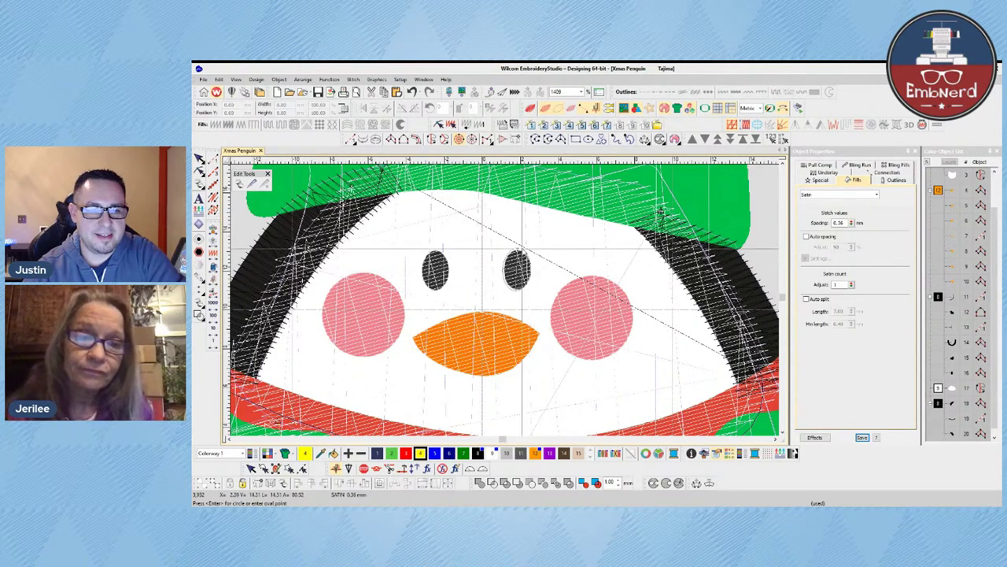
pyautogui.click(199, 161)
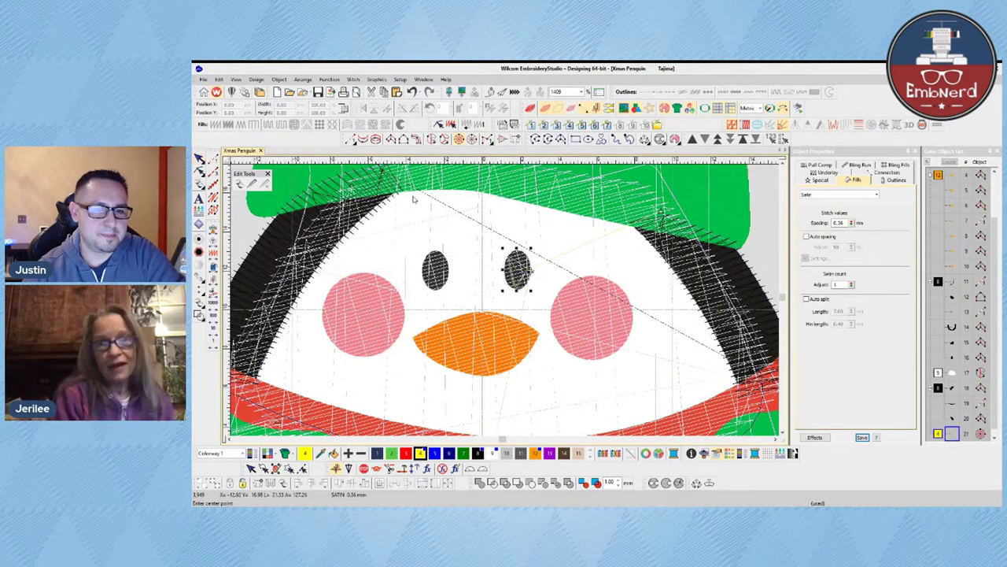
# - Change the eye oval's fill to Zigzag with a spacing of 0.50 mm
pyautogui.click(242, 125)
pyautogui.moveTo(845, 223); pyautogui.dragTo(805, 236)
pyautogui.write('.')
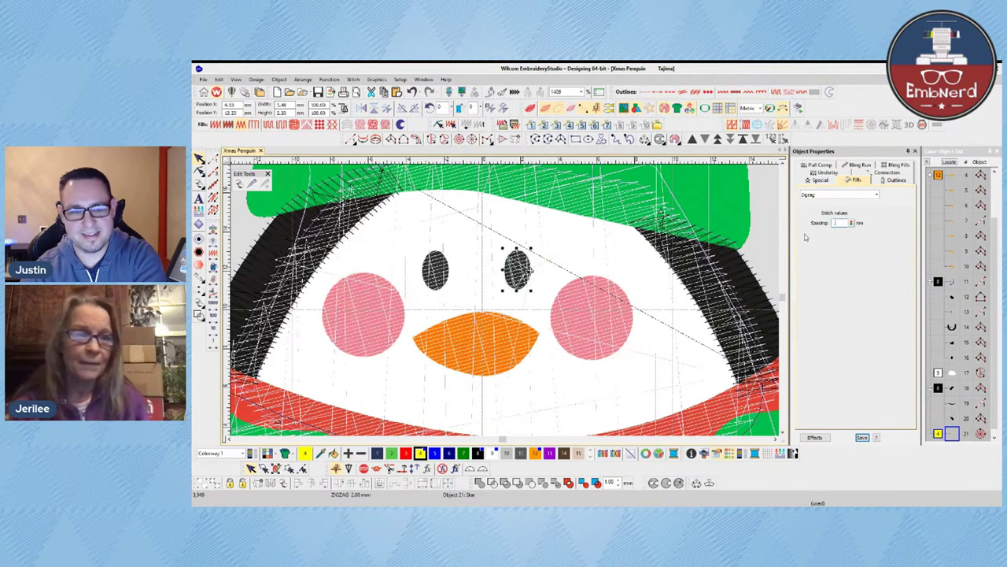
pyautogui.write('5')
pyautogui.press('Return')
# - Place a copy of the eye oval over the penguin's left-hand eye
pyautogui.click(609, 270)
pyautogui.click(526, 272)
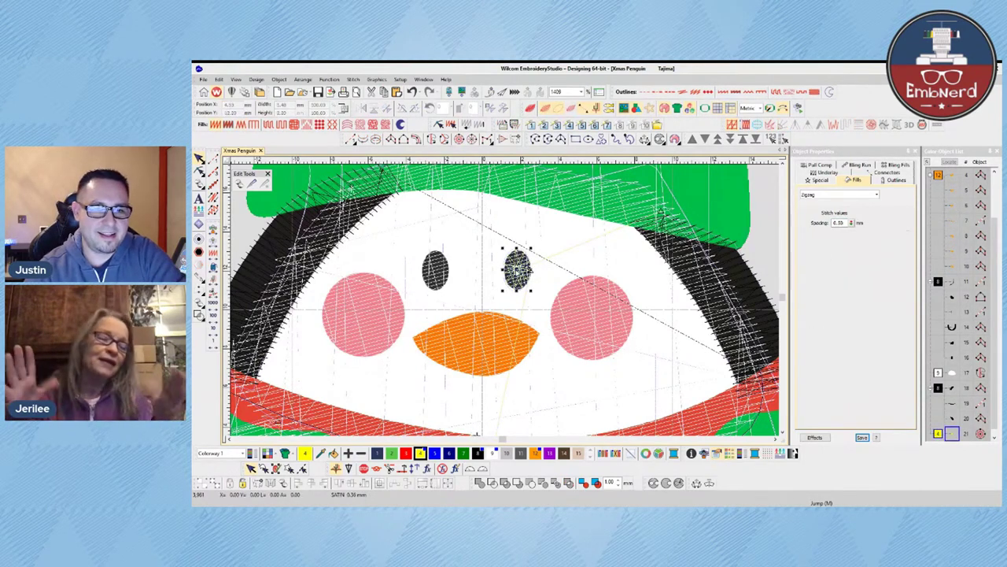
pyautogui.moveTo(528, 274); pyautogui.dragTo(455, 275)
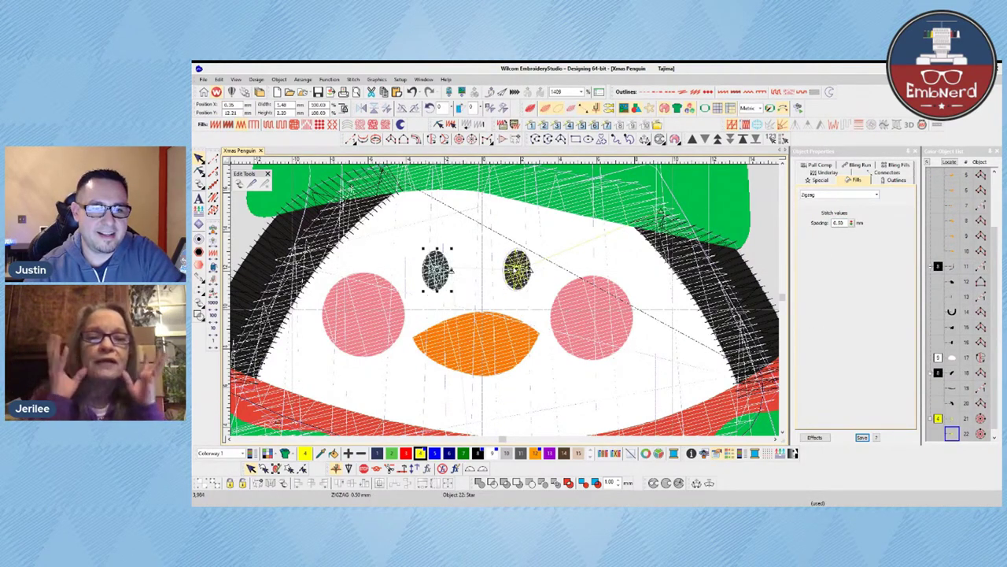
# - Color both eyes black and set their zigzag spacing to 0.70 mm
pyautogui.keyDown('ctrl'); pyautogui.click(521, 269); pyautogui.keyUp('ctrl')
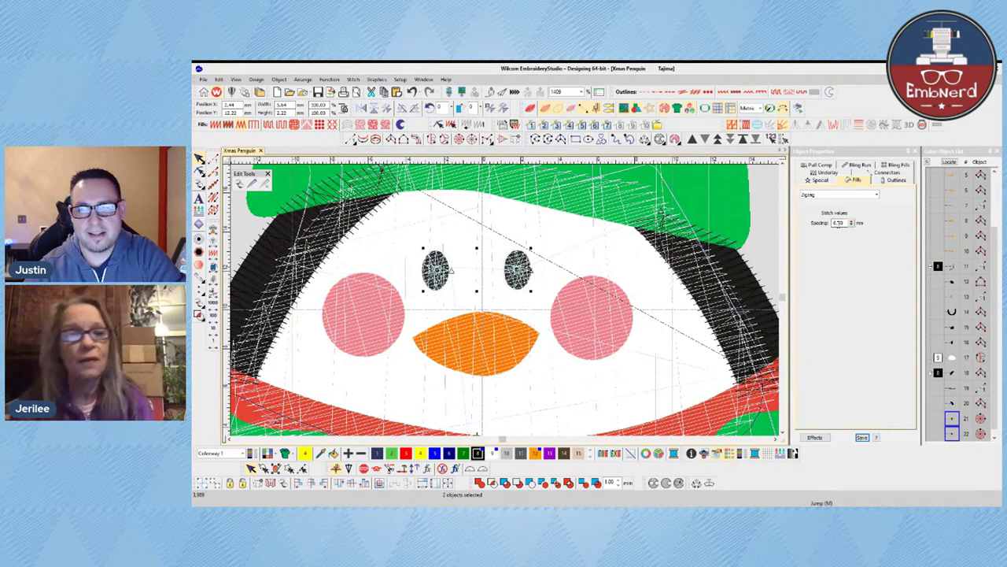
pyautogui.doubleClick(839, 223)
pyautogui.write('.7')
pyautogui.press('Return')
pyautogui.click(739, 214)
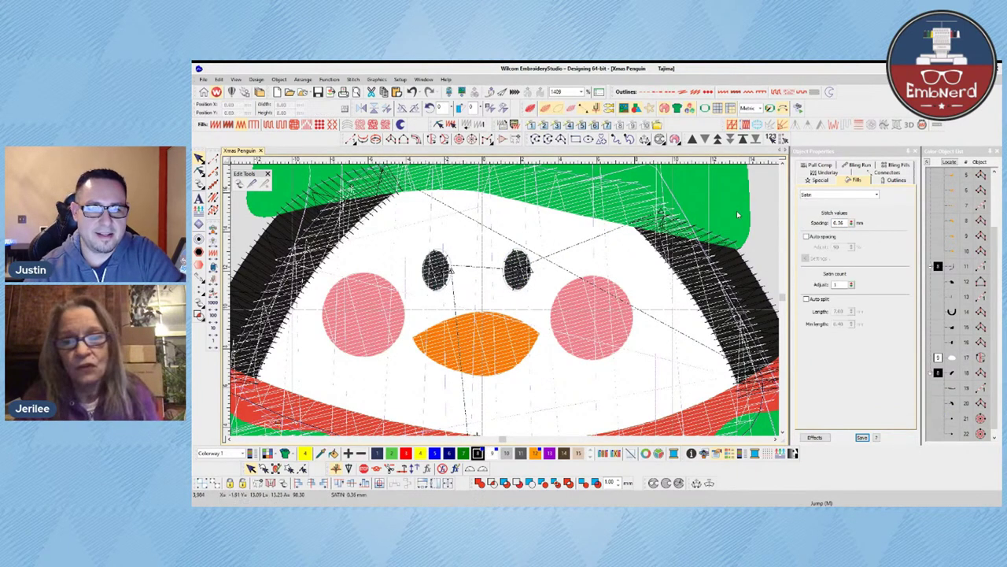
pyautogui.scroll(-3, 629, 256)
pyautogui.moveTo(379, 258); pyautogui.dragTo(519, 294)
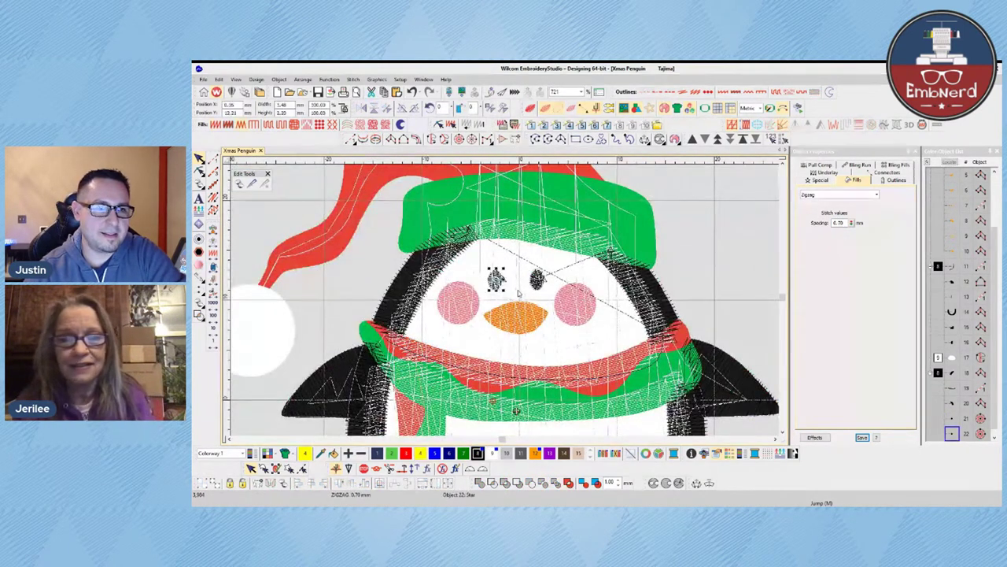
pyautogui.click(217, 124)
pyautogui.press('Escape')
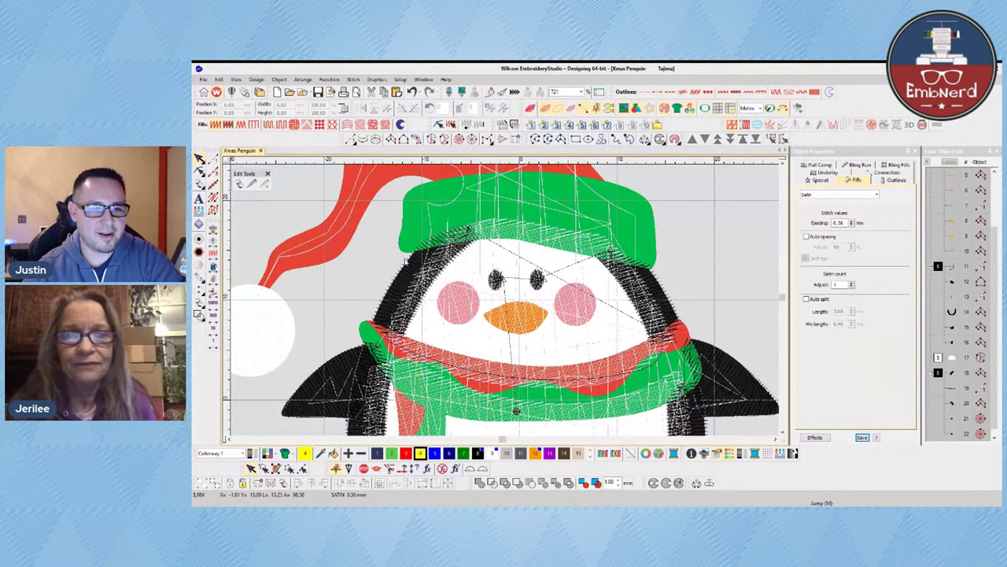
# - Preview the penguin's head and eyes in realistic stitch rendering, return to the plain stitch view and select the left-hand eye
pyautogui.press('d')
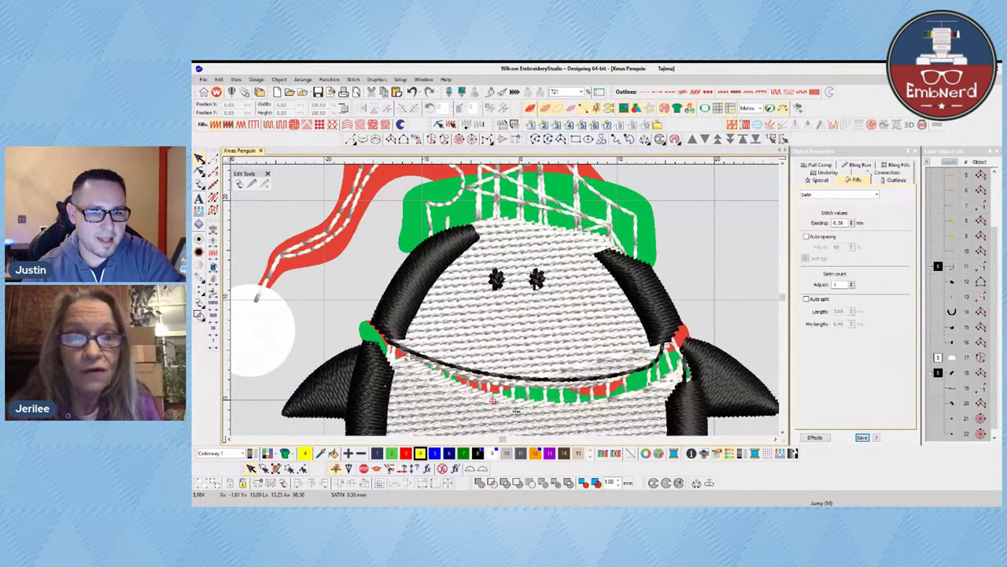
pyautogui.press('t')
pyautogui.moveTo(416, 250); pyautogui.dragTo(523, 303)
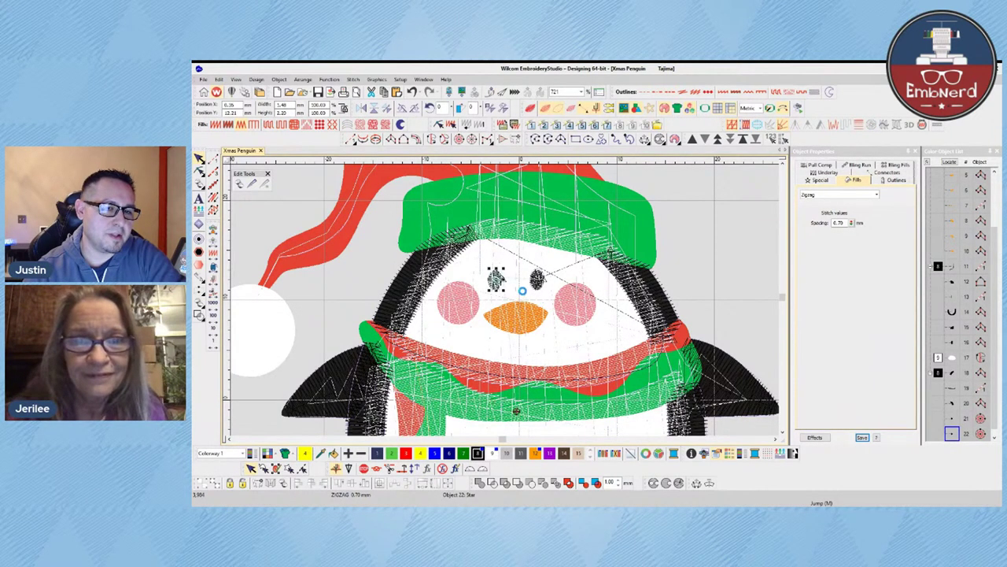
pyautogui.press('d')
pyautogui.press('d')
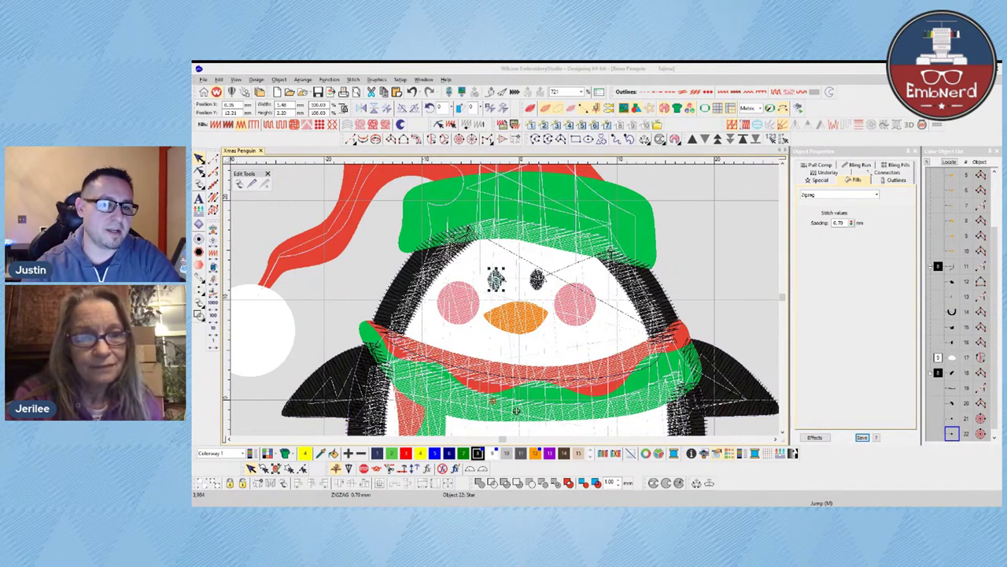
# - Preview the penguin's eyes up close in realistic stitch rendering
pyautogui.click(552, 254)
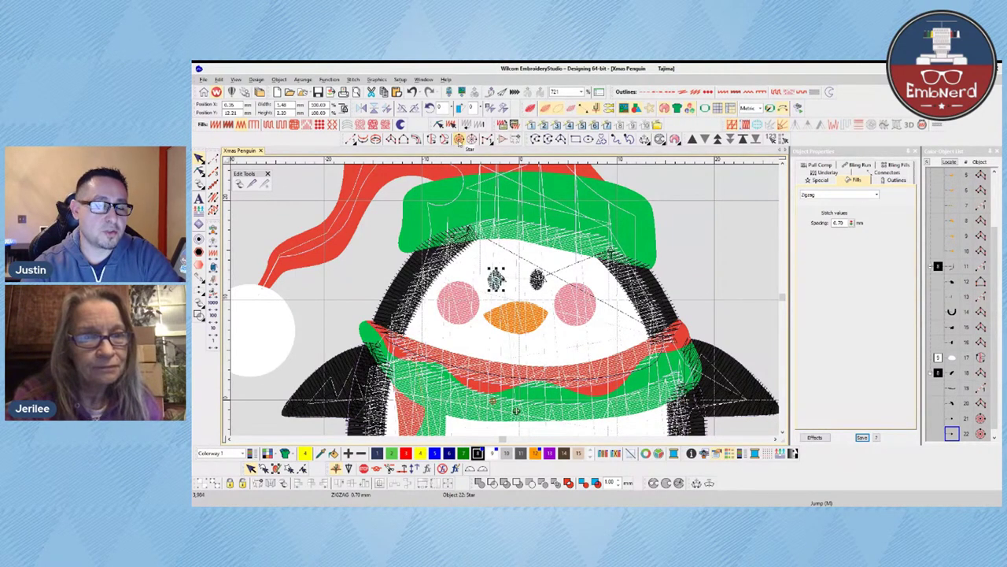
pyautogui.scroll(2, 498, 266)
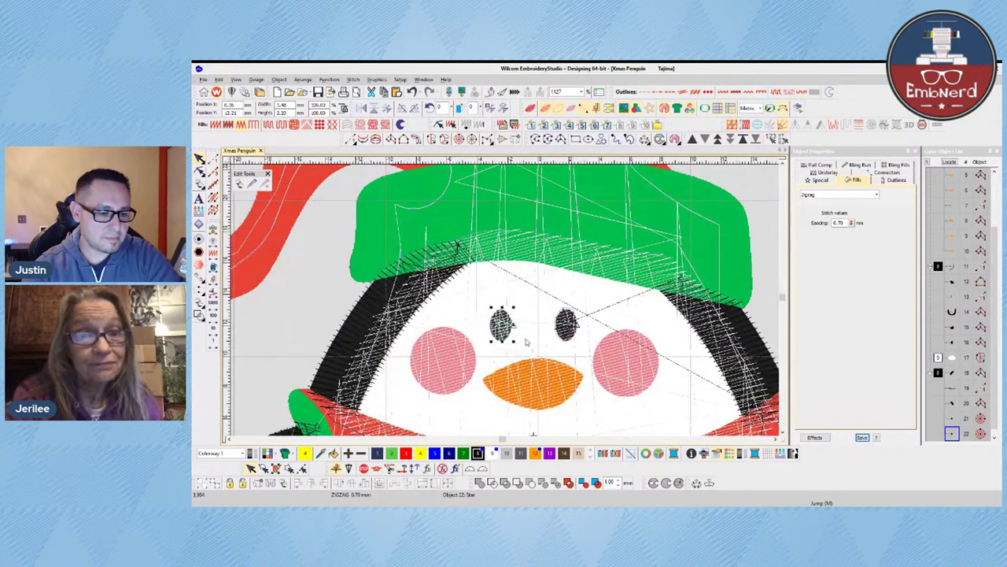
pyautogui.press('t')
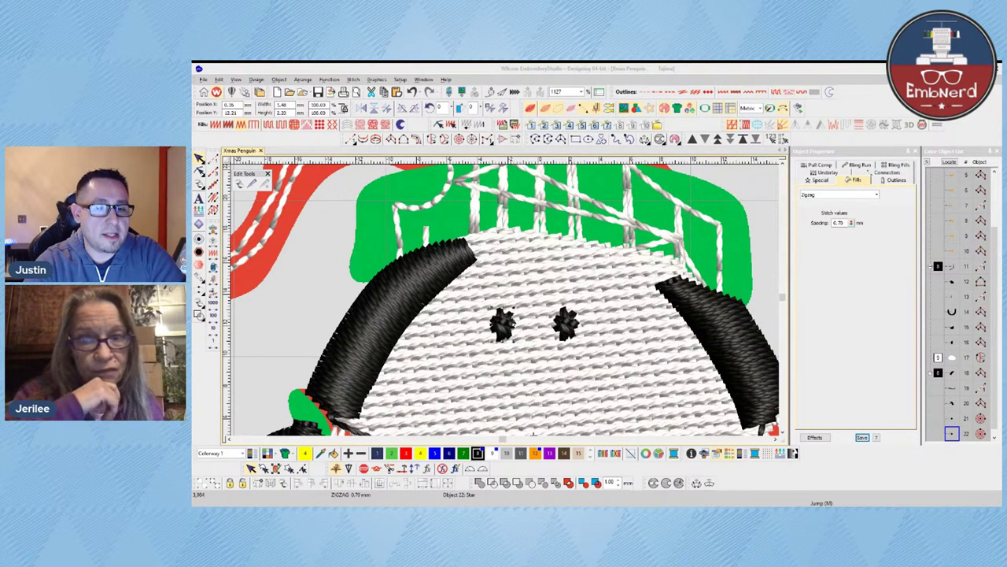
pyautogui.click(581, 292)
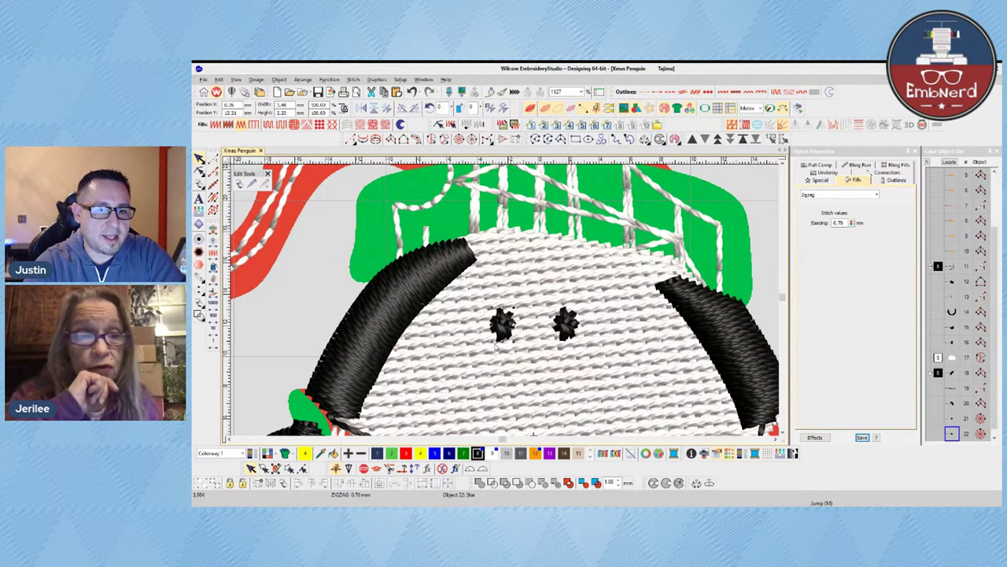
# - Set the left-hand eye's zigzag spacing to 0.90 mm
pyautogui.doubleClick(840, 223)
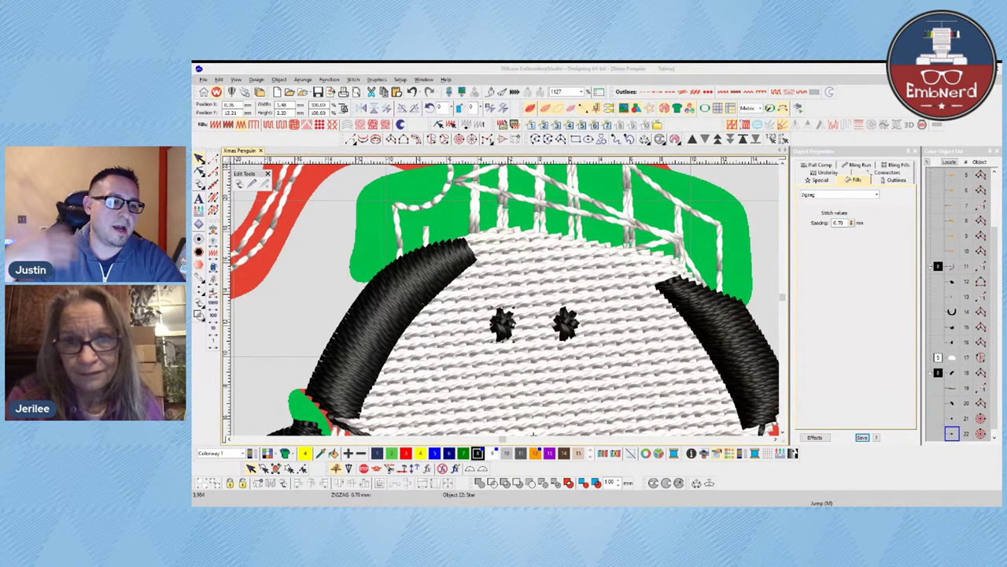
pyautogui.click(826, 296)
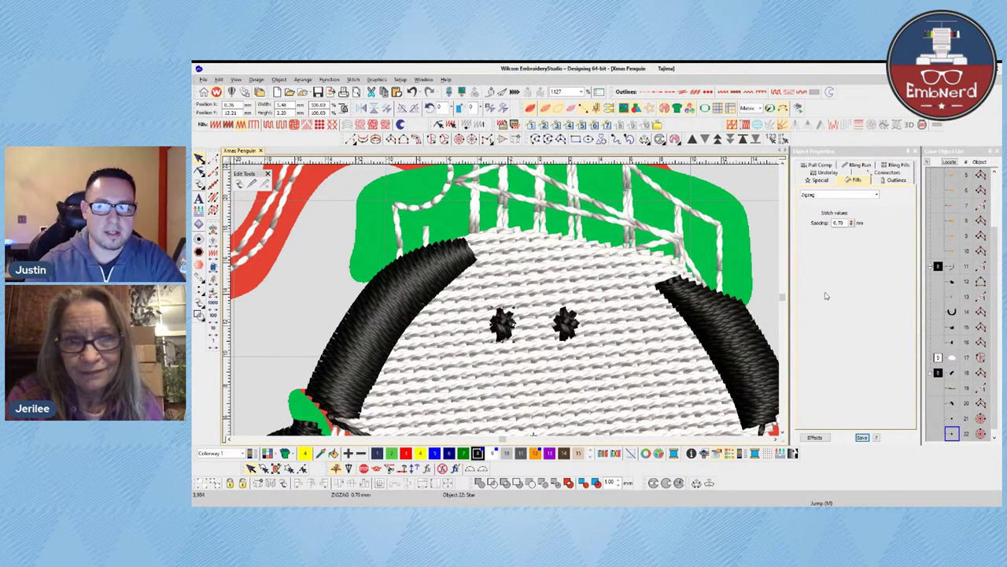
pyautogui.doubleClick(841, 223)
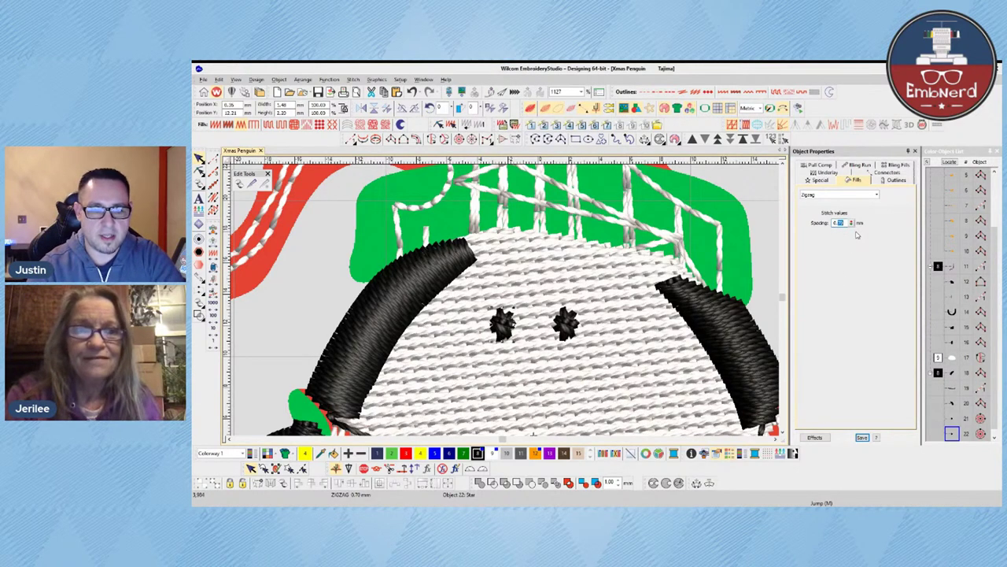
pyautogui.write('0.9')
pyautogui.press('Return')
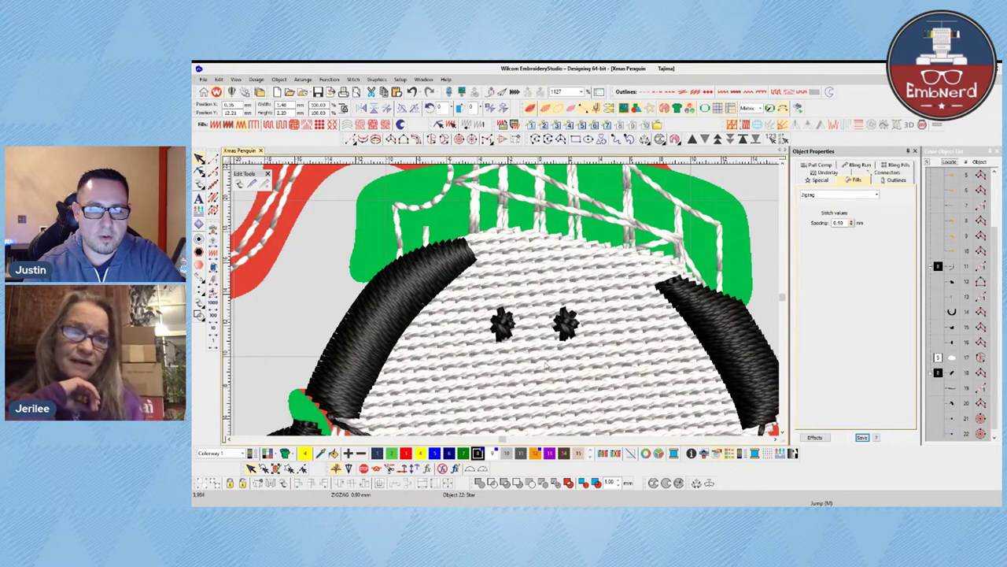
# - Select both eyes, set their zigzag spacing to 1.00 mm and return to the plain stitch view
pyautogui.moveTo(482, 376); pyautogui.dragTo(588, 274)
pyautogui.click(842, 222)
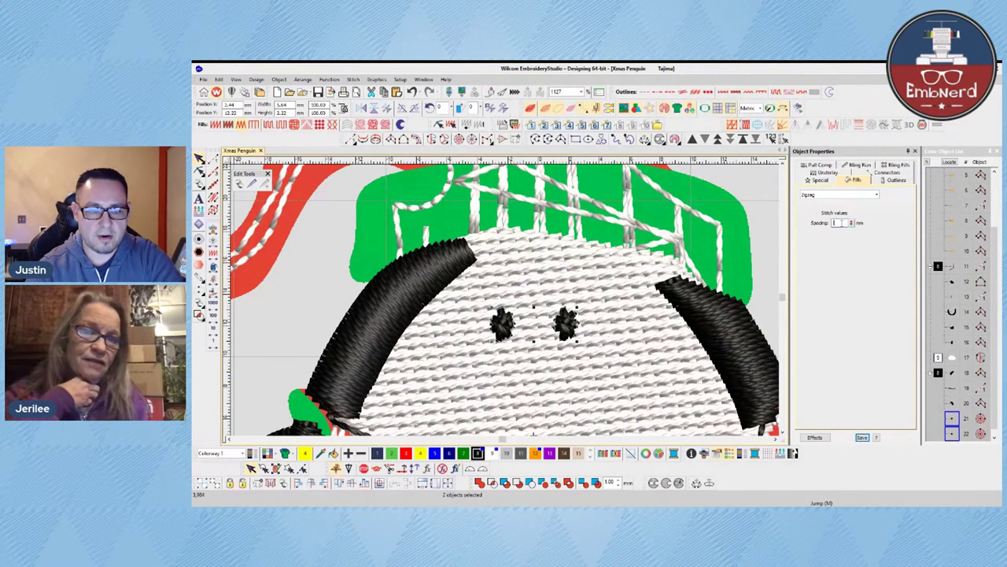
pyautogui.write('1')
pyautogui.press('Return')
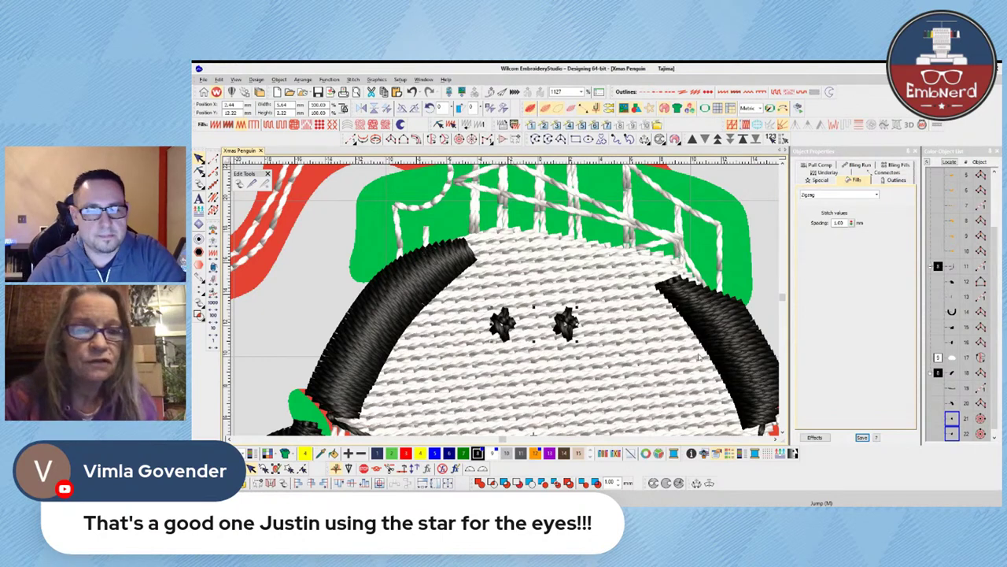
pyautogui.press('t')
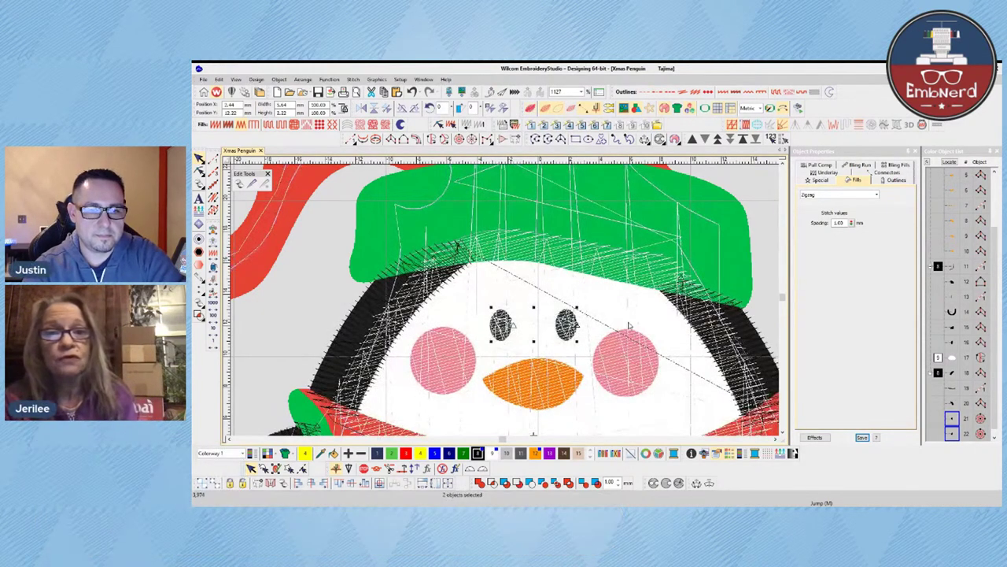
# - Hide the white complex fill of the penguin's face and the first white run object in the sequence
pyautogui.click(951, 357)
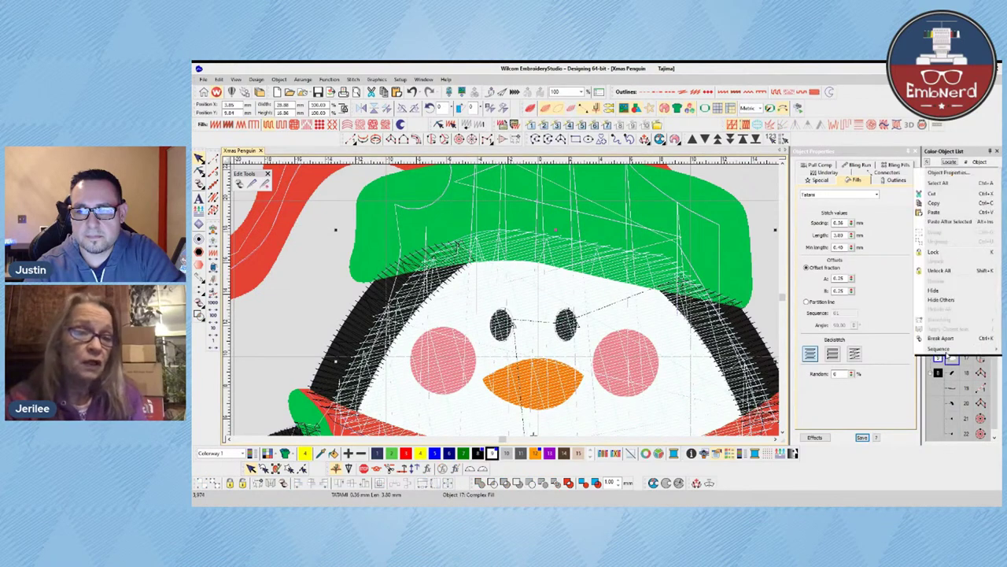
pyautogui.scroll(-2, 449, 315)
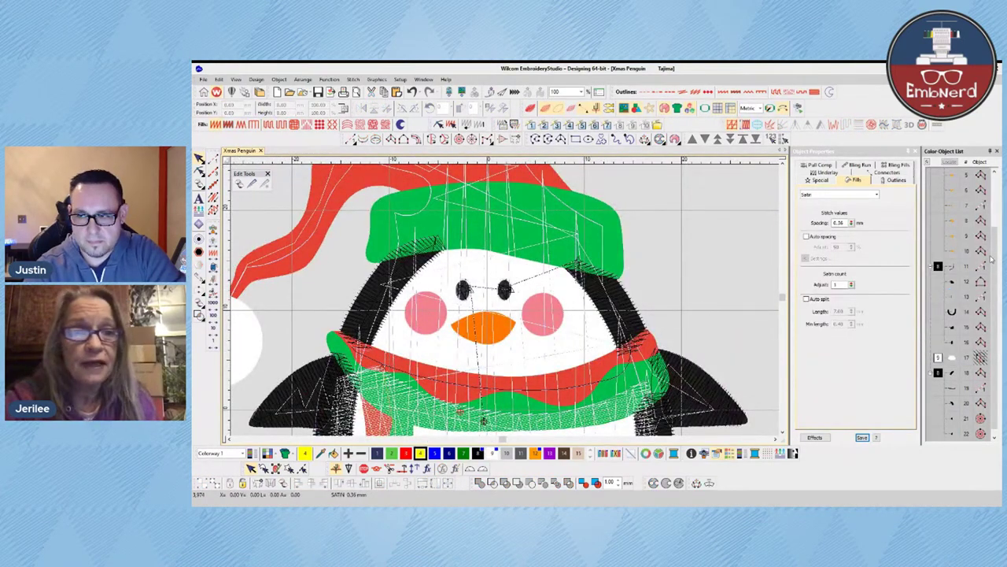
pyautogui.scroll(2, 992, 259)
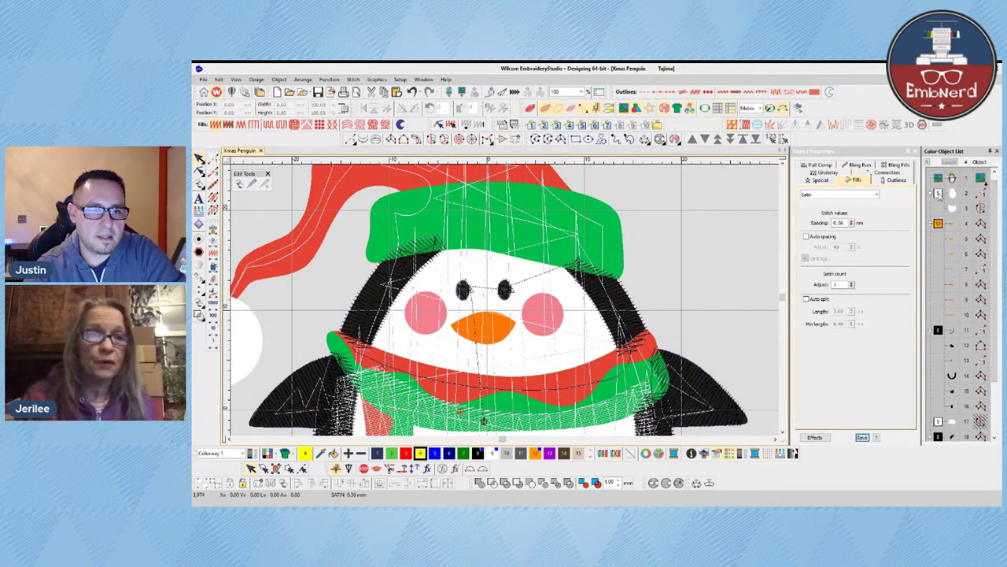
pyautogui.click(507, 207)
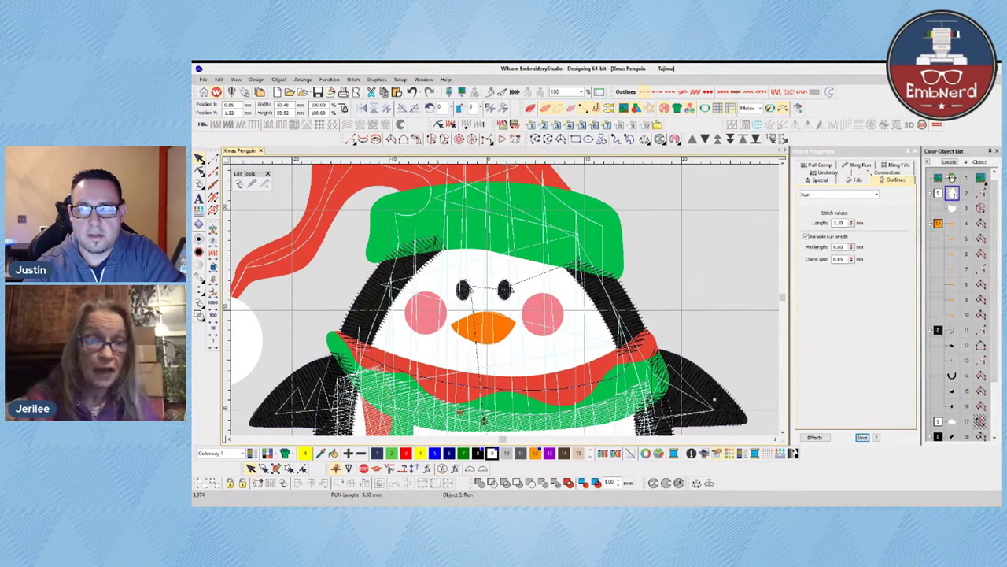
pyautogui.rightClick(953, 192)
pyautogui.click(942, 316)
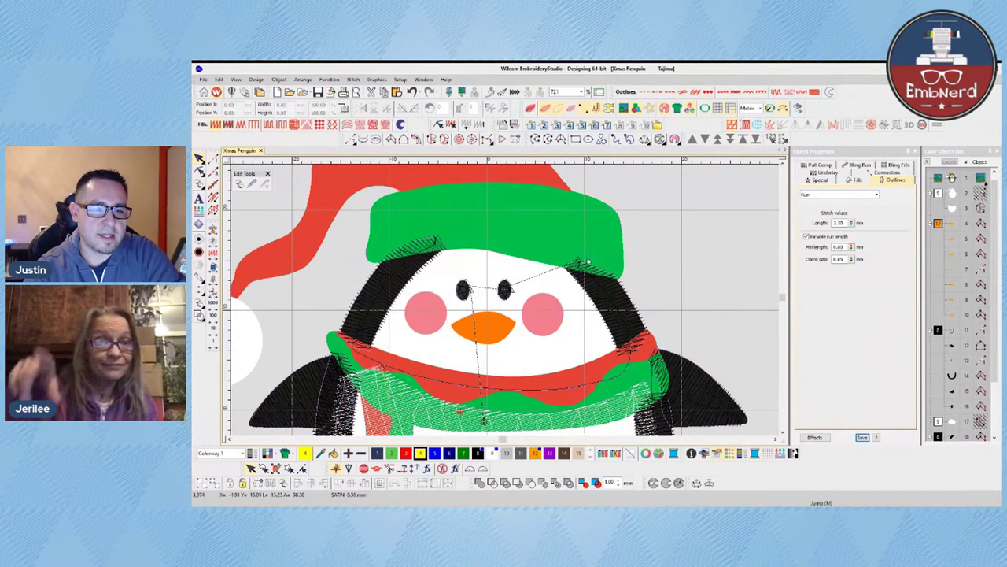
# - Examine the penguin's face and the stitches of both eyes up close
pyautogui.scroll(1, 552, 285)
pyautogui.scroll(-1, 429, 285)
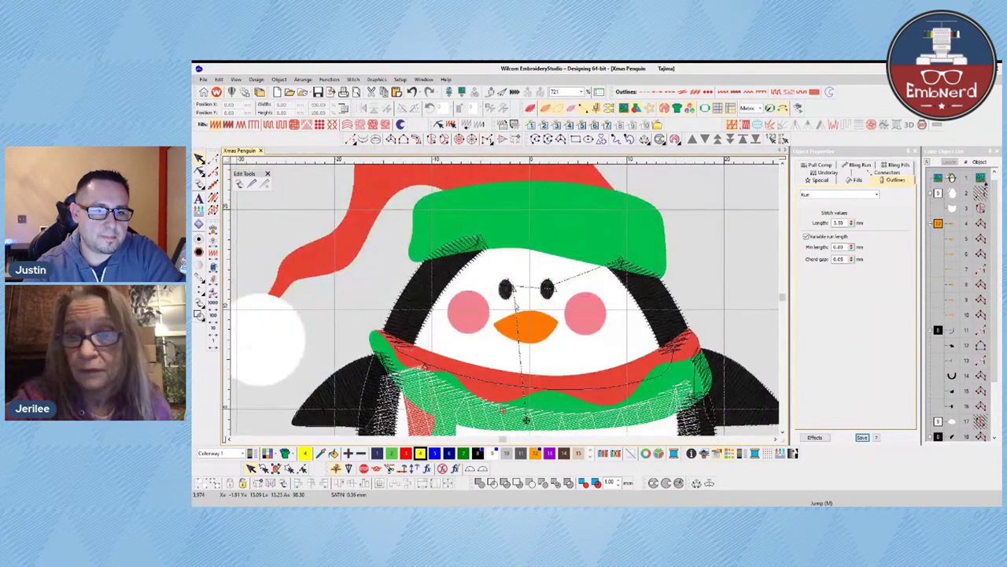
pyautogui.scroll(1, 486, 342)
pyautogui.scroll(-3, 496, 322)
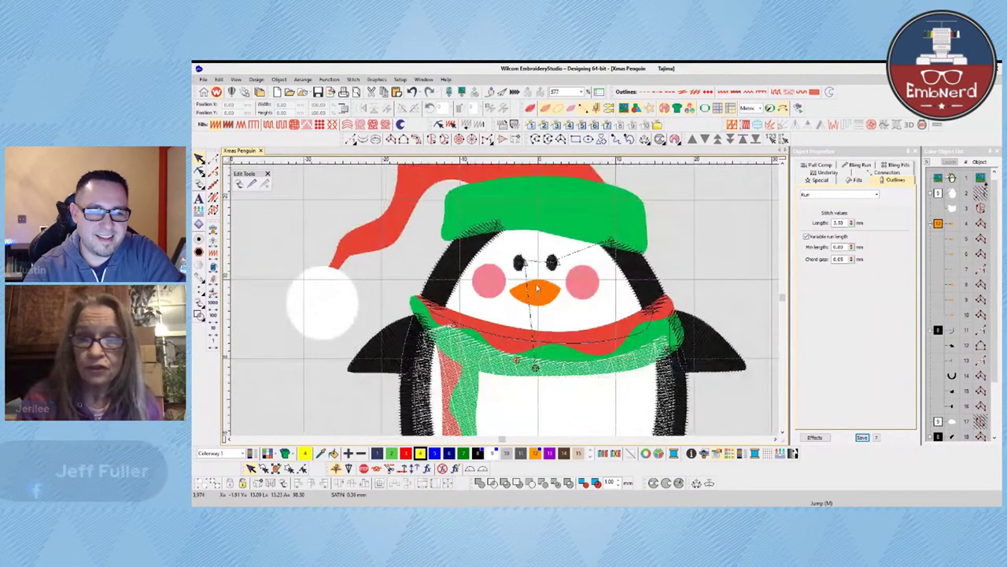
pyautogui.scroll(2, 503, 302)
pyautogui.scroll(1, 504, 303)
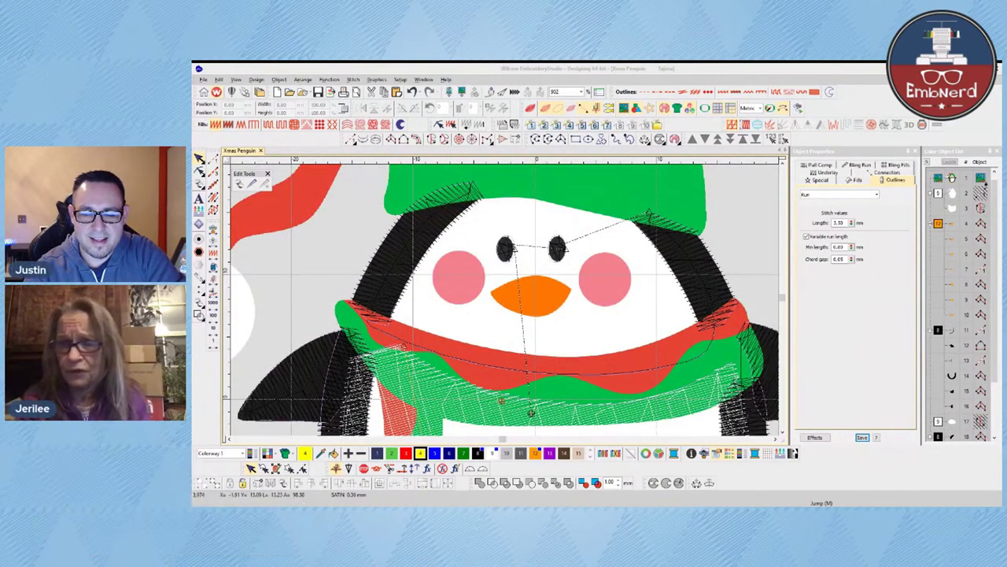
pyautogui.scroll(1, 545, 300)
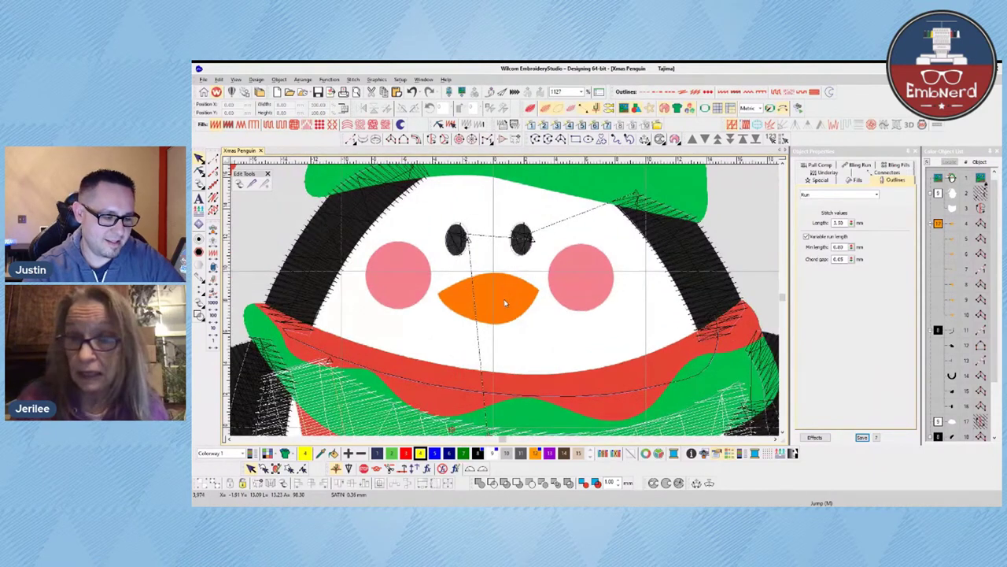
pyautogui.scroll(1, 504, 303)
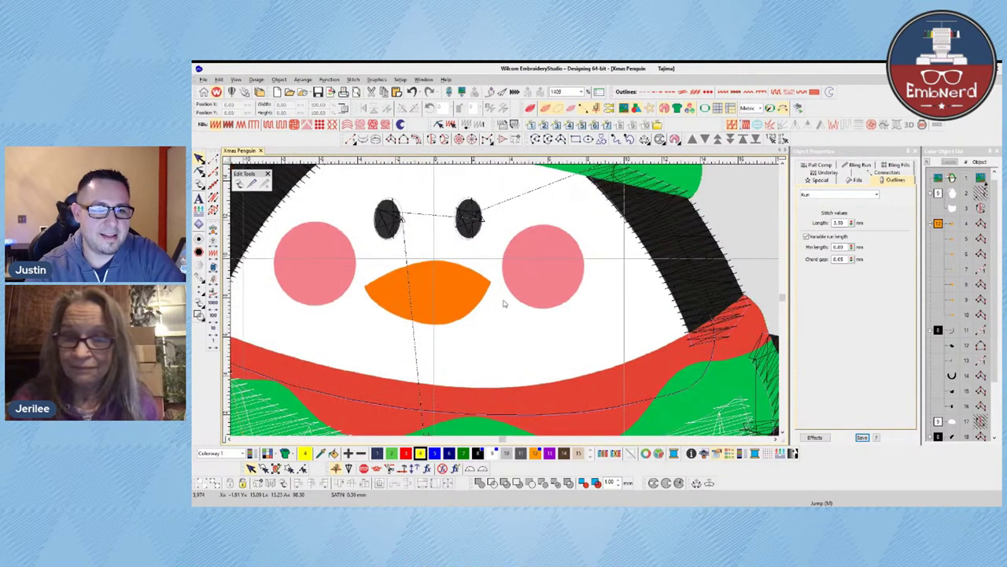
pyautogui.click(472, 220)
pyautogui.click(596, 226)
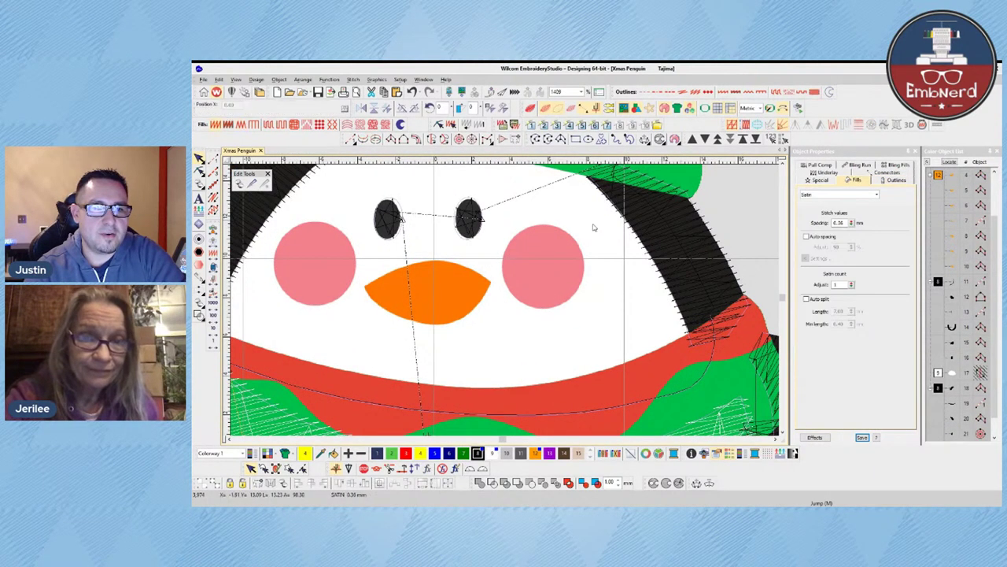
pyautogui.click(390, 225)
pyautogui.click(463, 240)
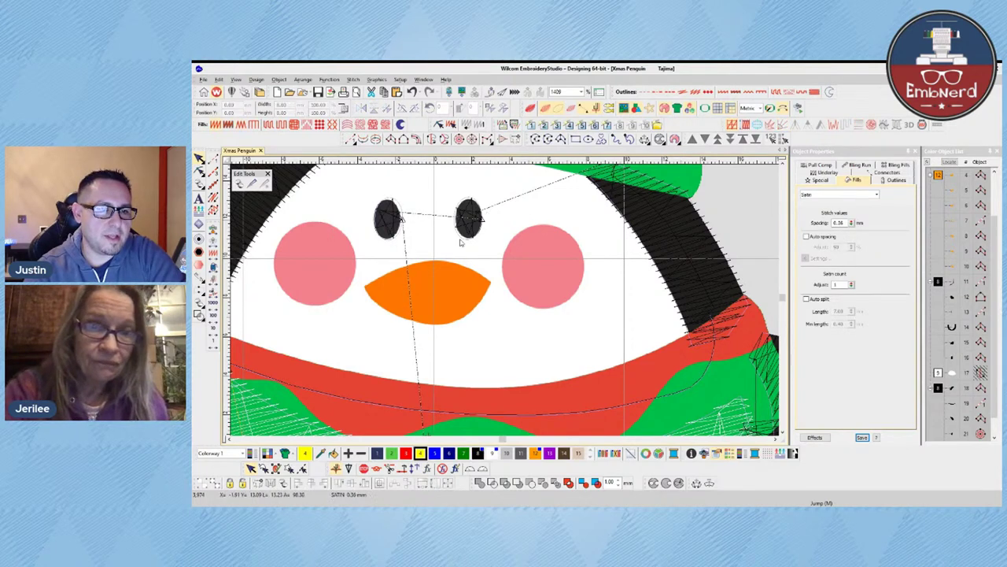
pyautogui.click(390, 223)
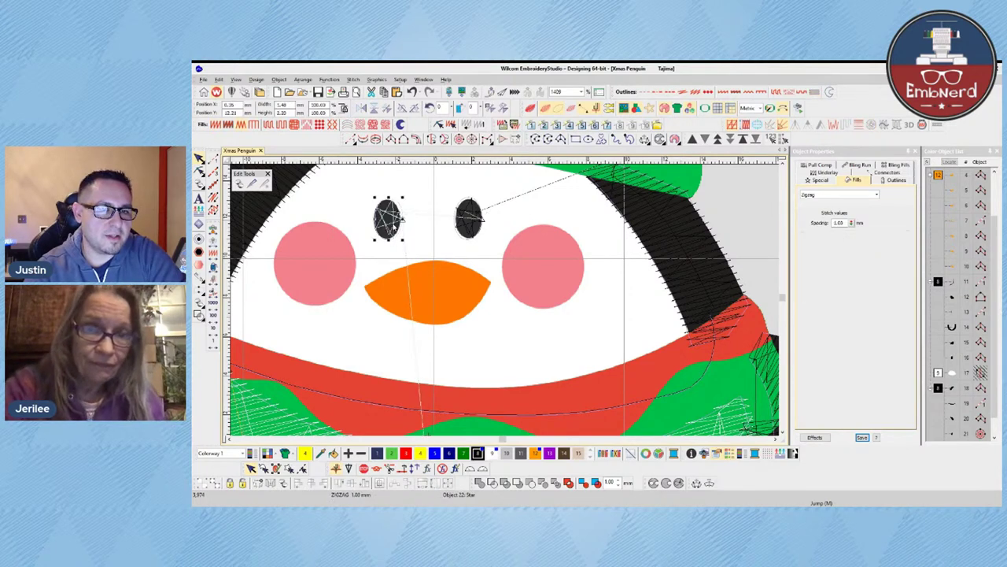
pyautogui.click(535, 234)
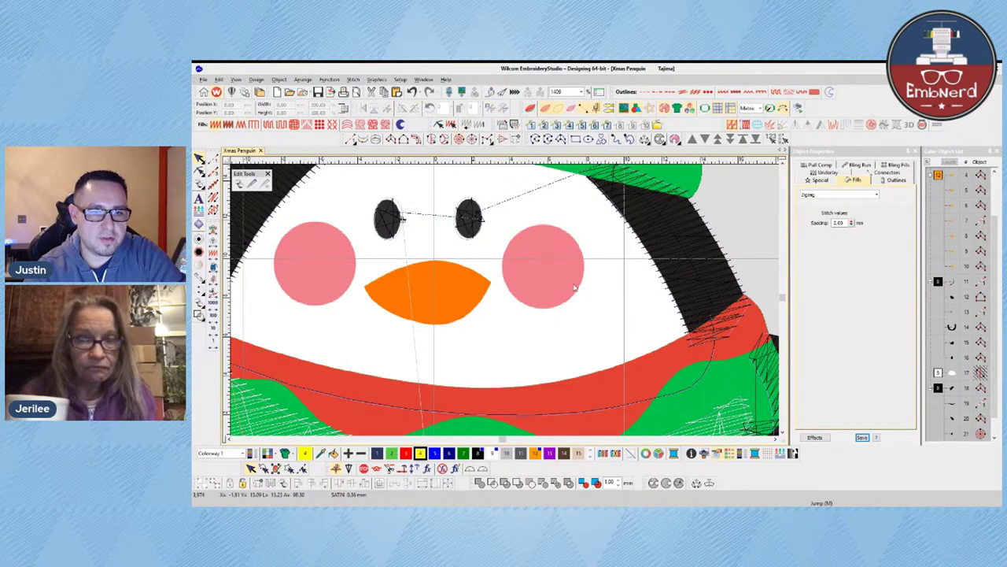
# - Digitize a round Star object about 4.3 mm across over the penguin's right-hand cheek
pyautogui.press('space')
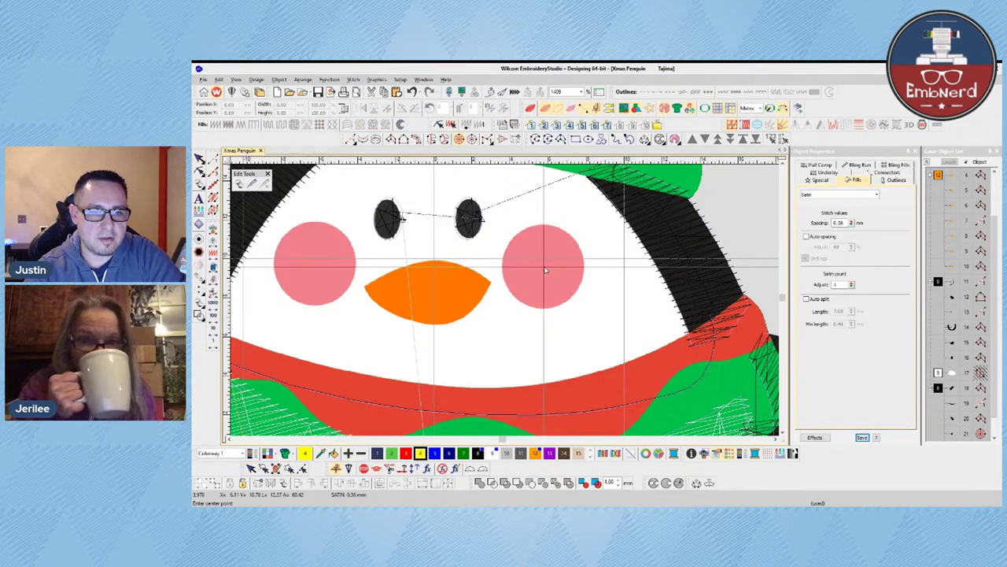
pyautogui.click(545, 270)
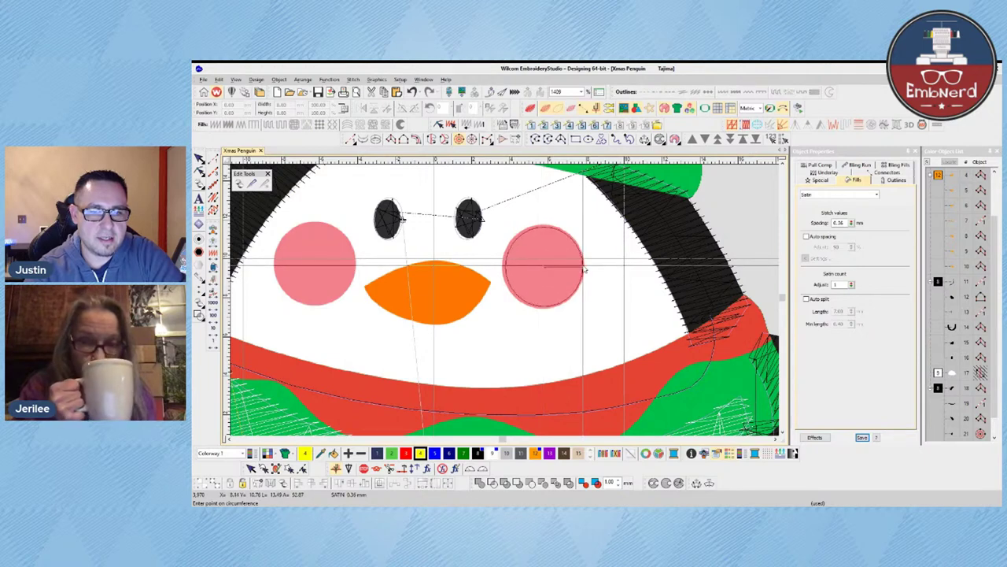
pyautogui.click(585, 270)
pyautogui.press('Return')
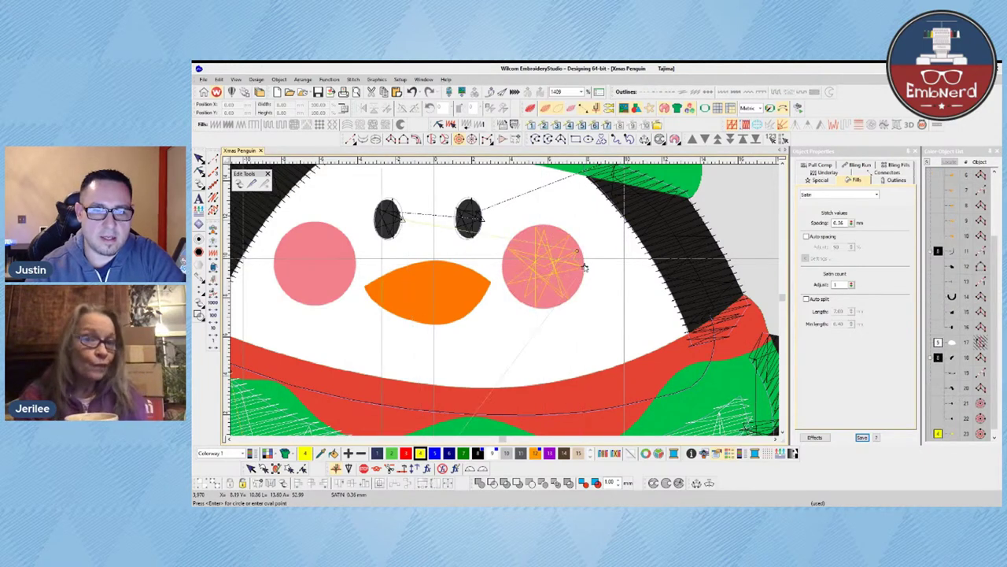
pyautogui.press('Escape')
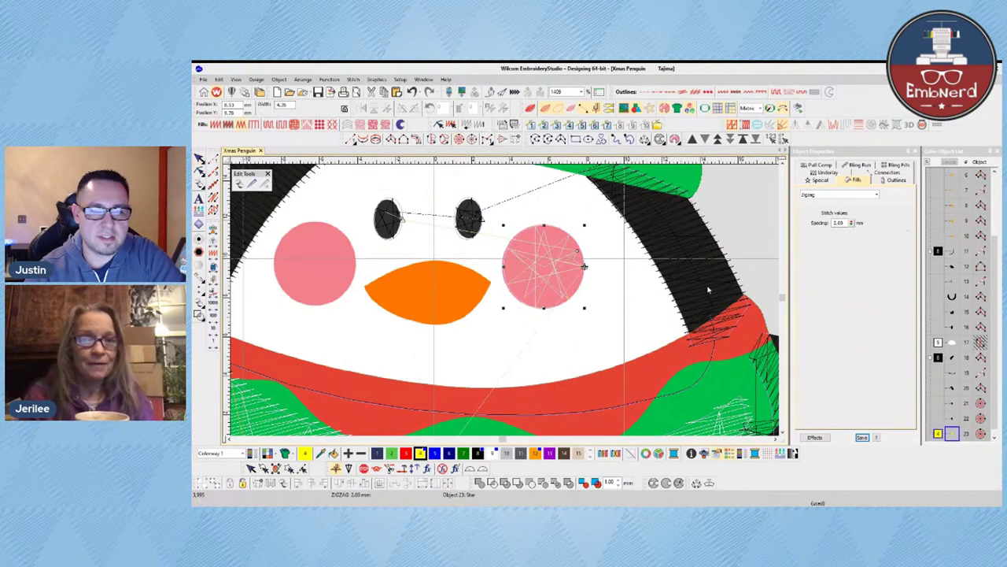
# - Set the cheek circle's zigzag spacing to 0.60 mm, enlarge it slightly to about 4.35 mm and preview it realistically
pyautogui.write('0.6')
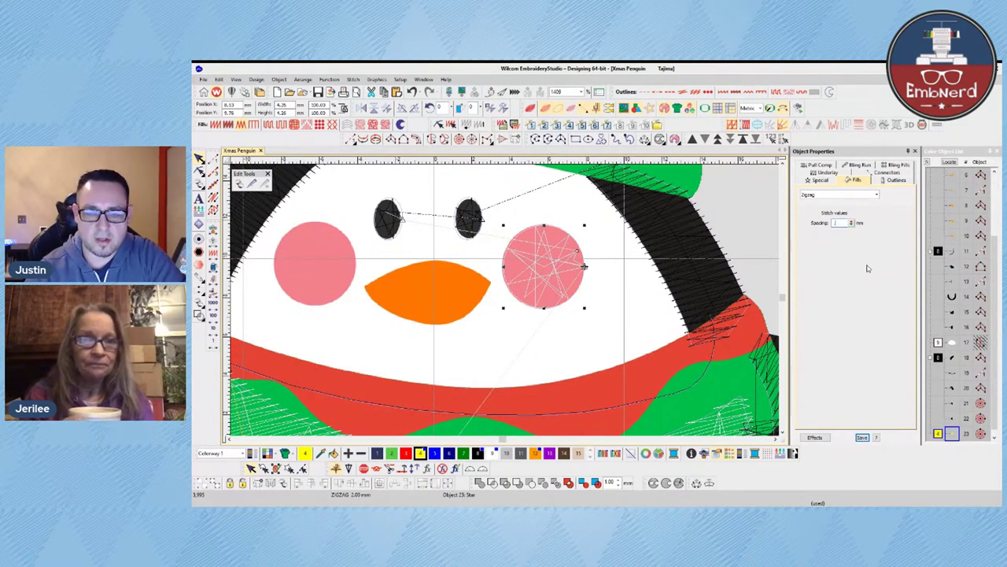
pyautogui.press('Return')
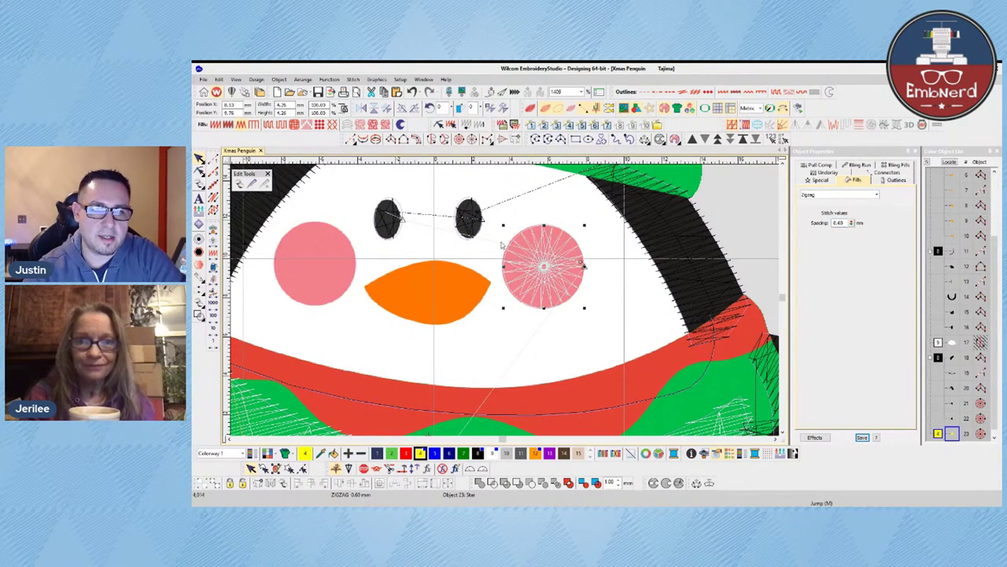
pyautogui.moveTo(504, 226); pyautogui.dragTo(503, 224)
pyautogui.click(534, 203)
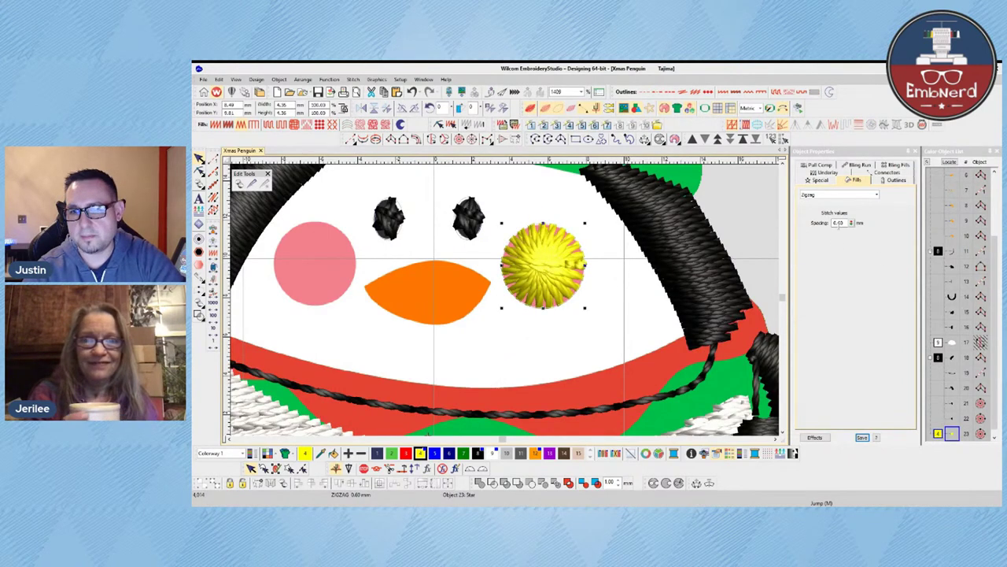
# - Set the cheek circle's zigzag spacing to 0.50 mm
pyautogui.moveTo(838, 224); pyautogui.dragTo(868, 238)
pyautogui.write('5')
pyautogui.press('Return')
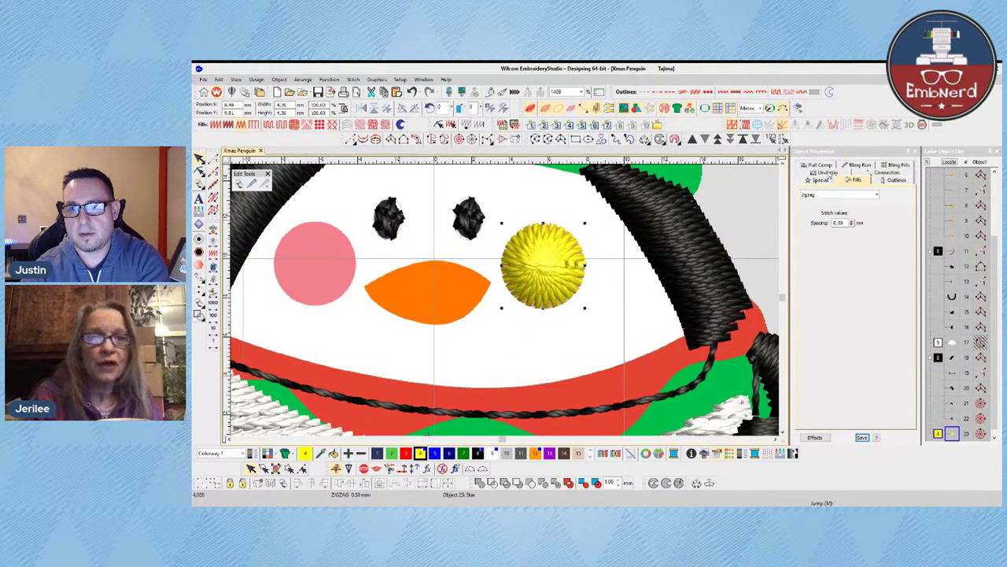
# - Check the underlay settings of the right-hand cheek circle
pyautogui.click(827, 172)
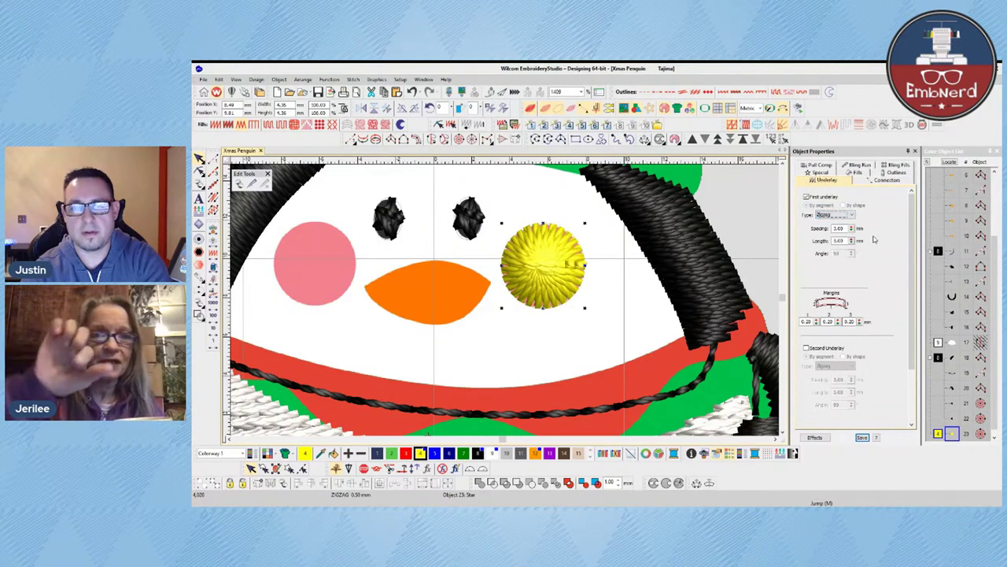
pyautogui.click(595, 319)
pyautogui.click(568, 277)
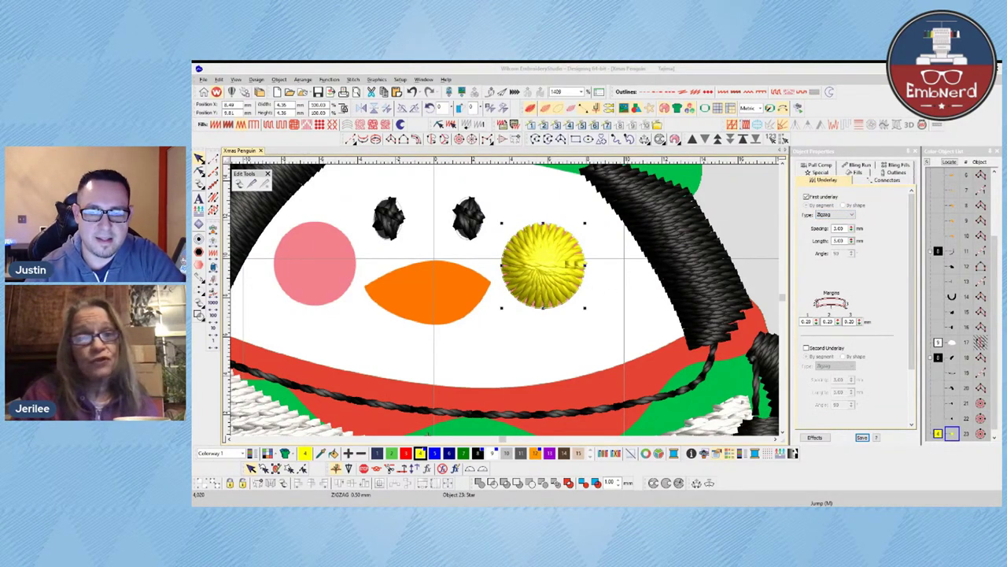
# - Duplicate the finished cheek circle over the penguin's left-hand cheek
pyautogui.moveTo(553, 274); pyautogui.dragTo(327, 271)
pyautogui.keyDown('ctrl'); pyautogui.click(561, 275); pyautogui.keyUp('ctrl')
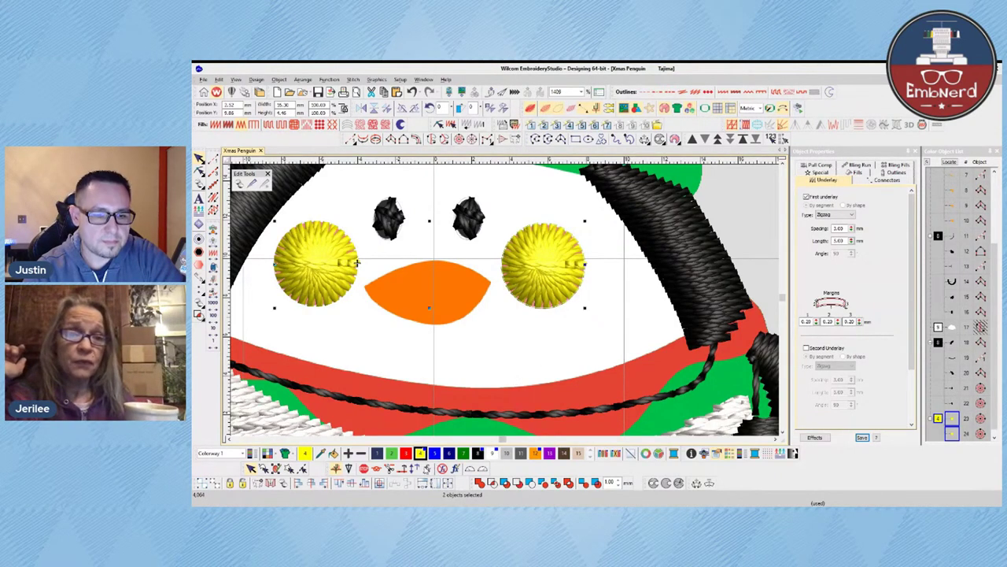
# - Redefine thread colour 13 as a light pink named Pink and apply it to both cheek circles
pyautogui.doubleClick(549, 453)
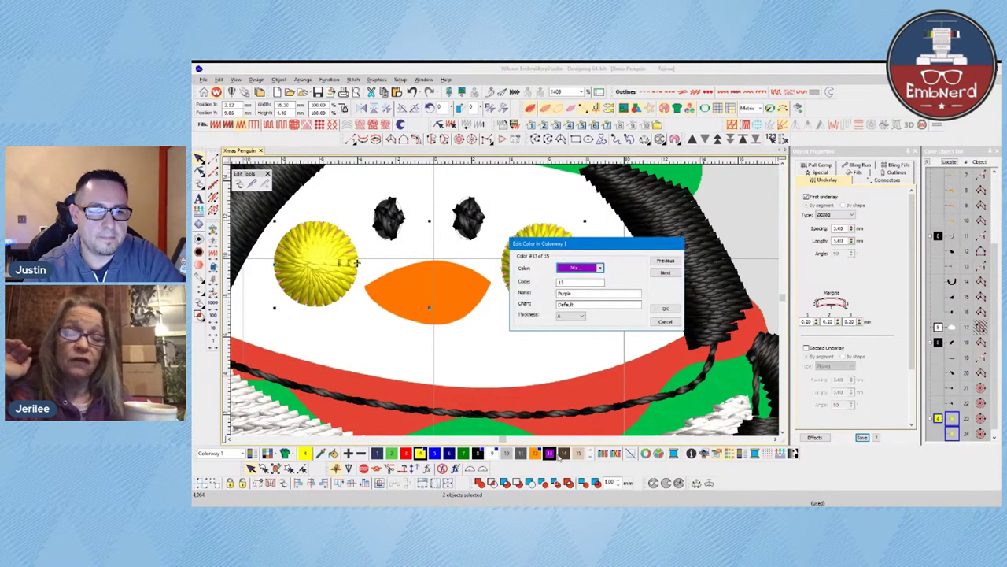
pyautogui.moveTo(579, 296); pyautogui.dragTo(539, 300)
pyautogui.write('Pink')
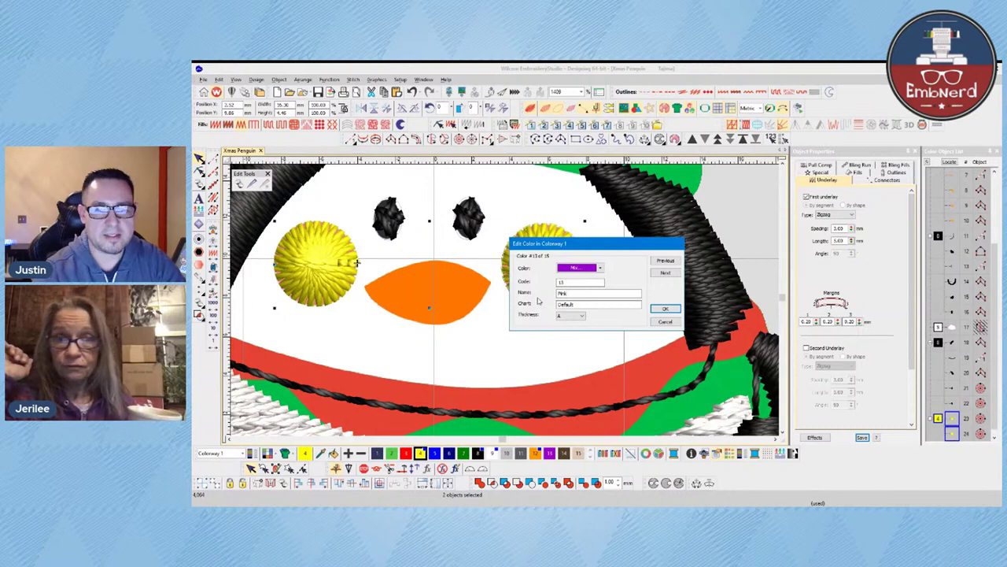
pyautogui.click(586, 268)
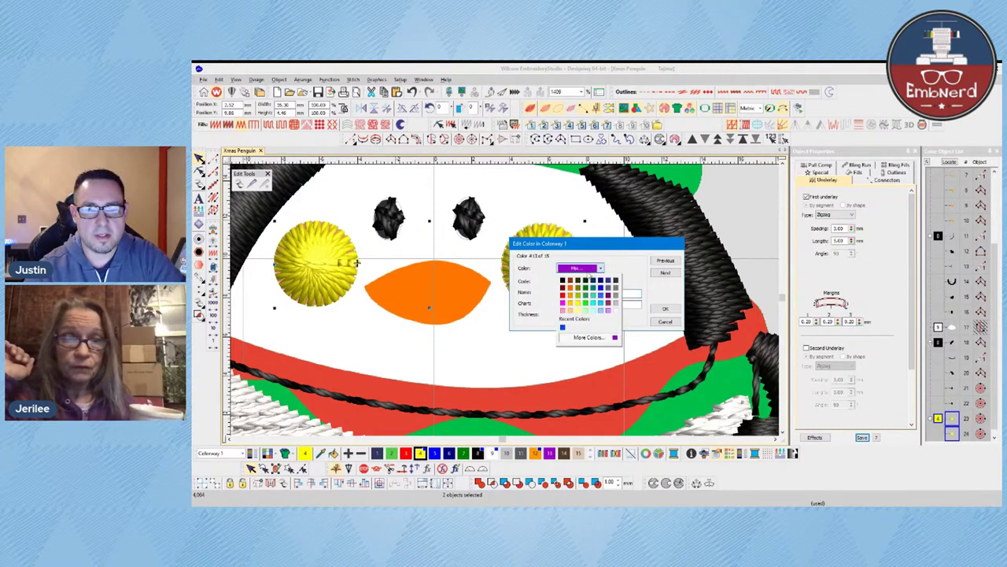
pyautogui.click(562, 310)
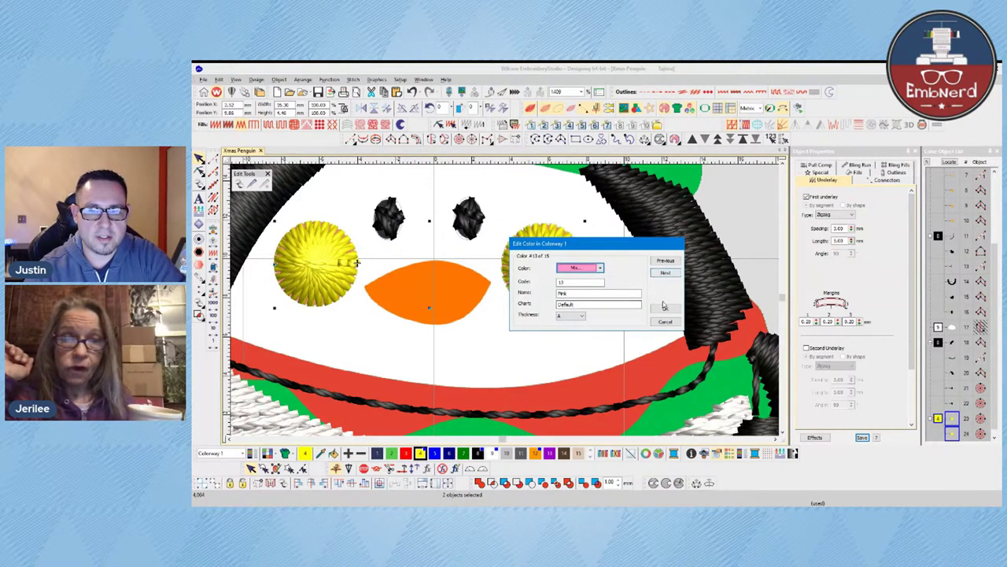
pyautogui.click(665, 308)
pyautogui.click(550, 453)
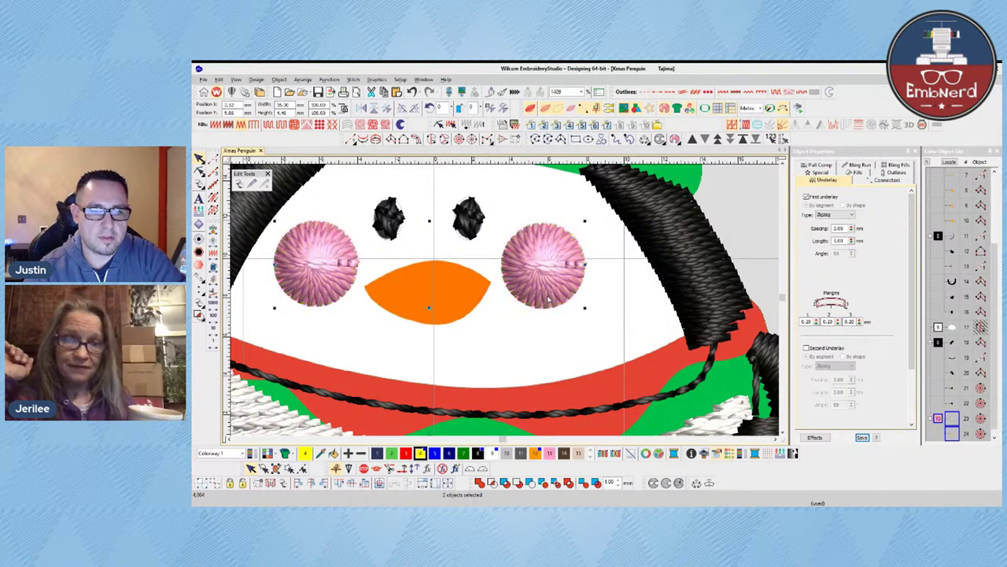
# - Digitize the lower half of the beak as a satin Column A object, about 6.5 mm wide and 2.5 mm high
pyautogui.press('Escape')
pyautogui.scroll(-1, 464, 344)
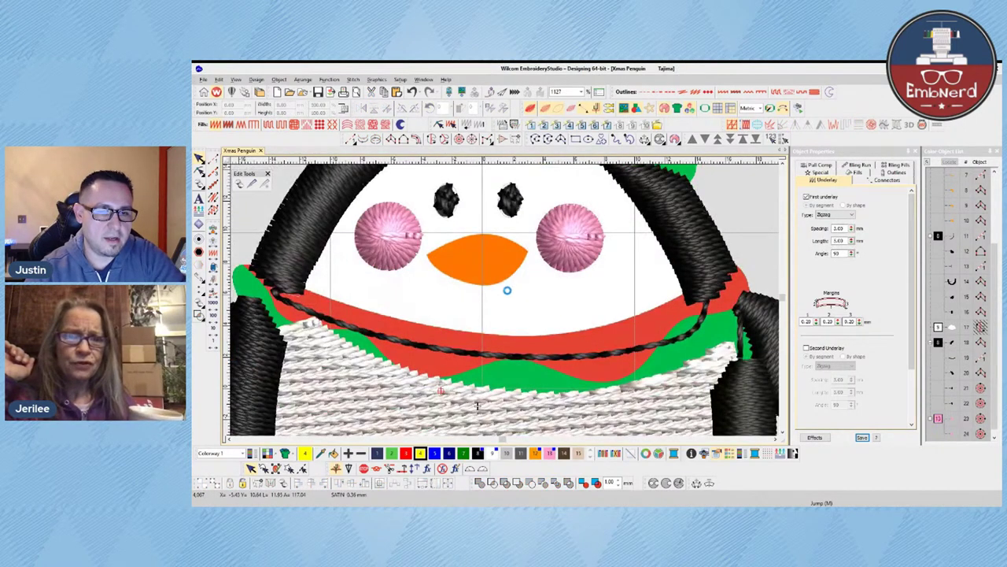
pyautogui.scroll(1, 508, 292)
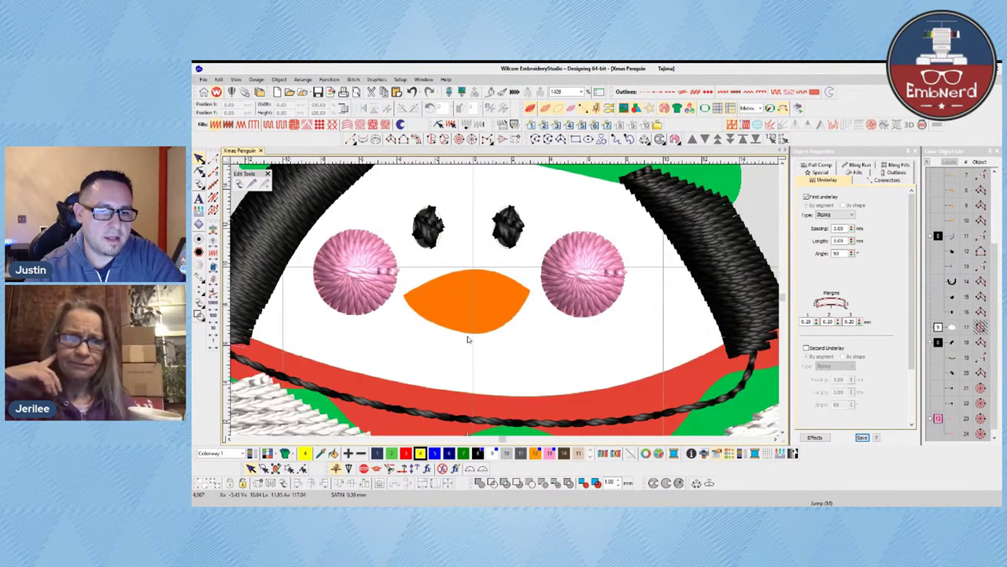
pyautogui.click(706, 269)
pyautogui.press('Escape')
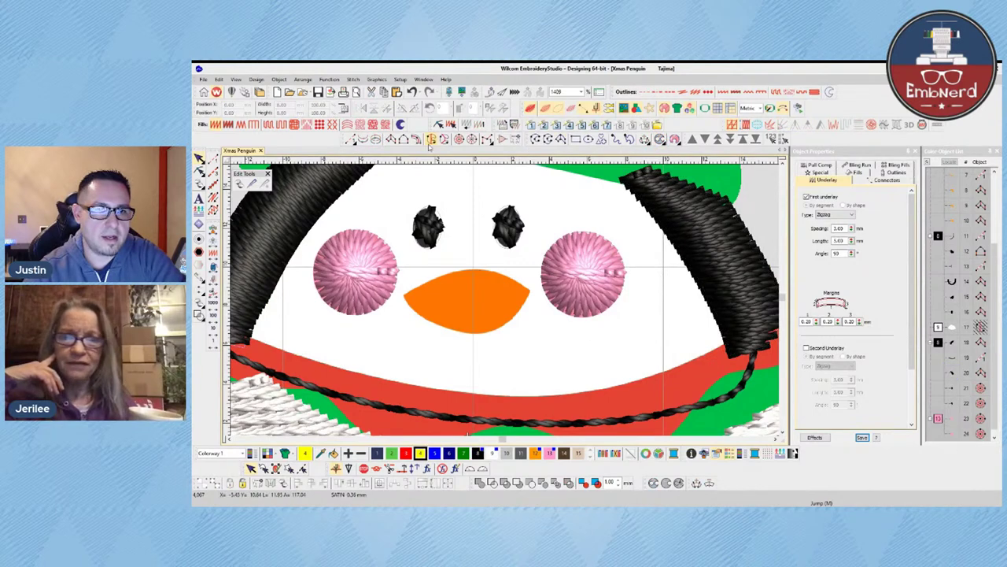
pyautogui.click(496, 327)
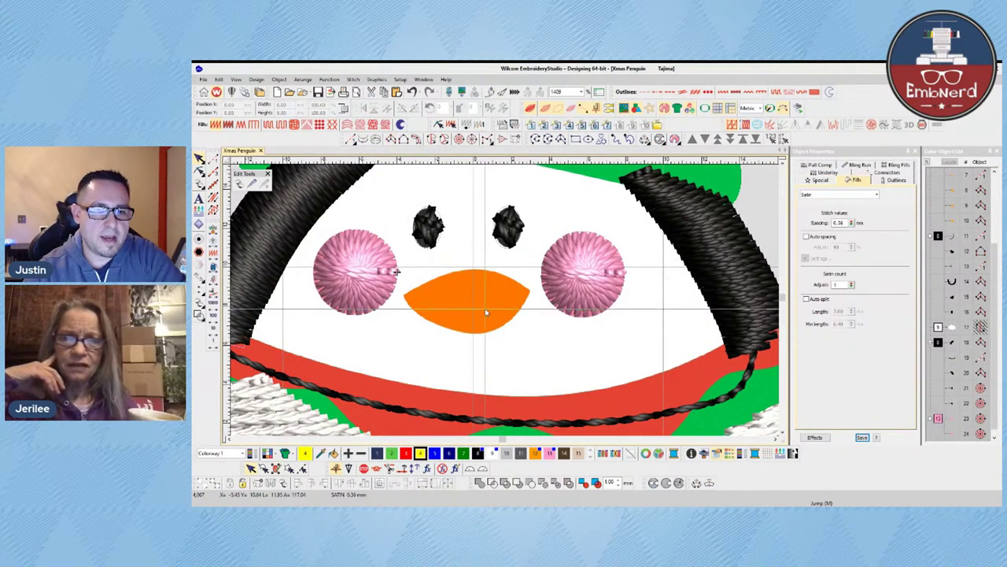
pyautogui.hotkey('alt', 'Tab')
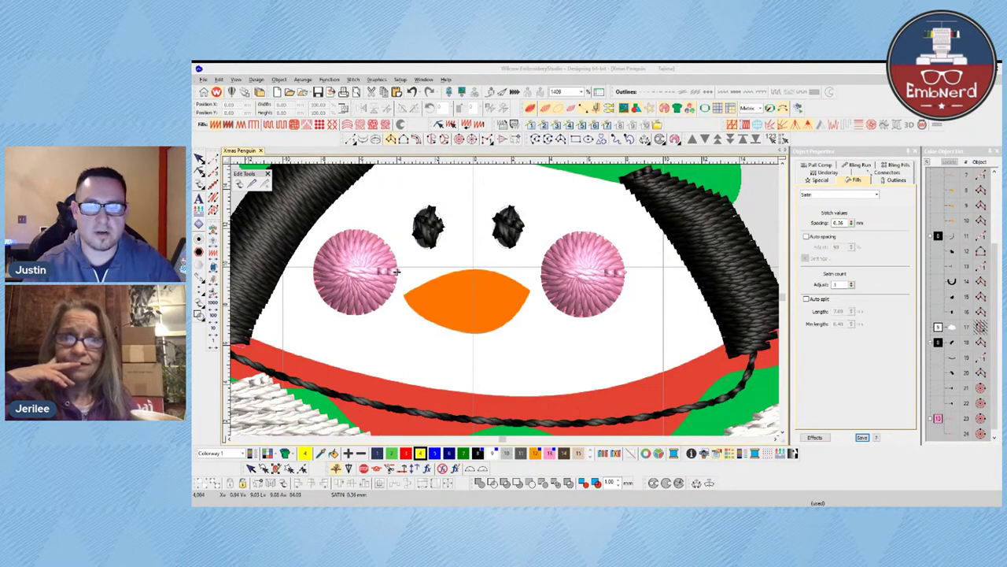
pyautogui.hotkey('alt', 'Tab')
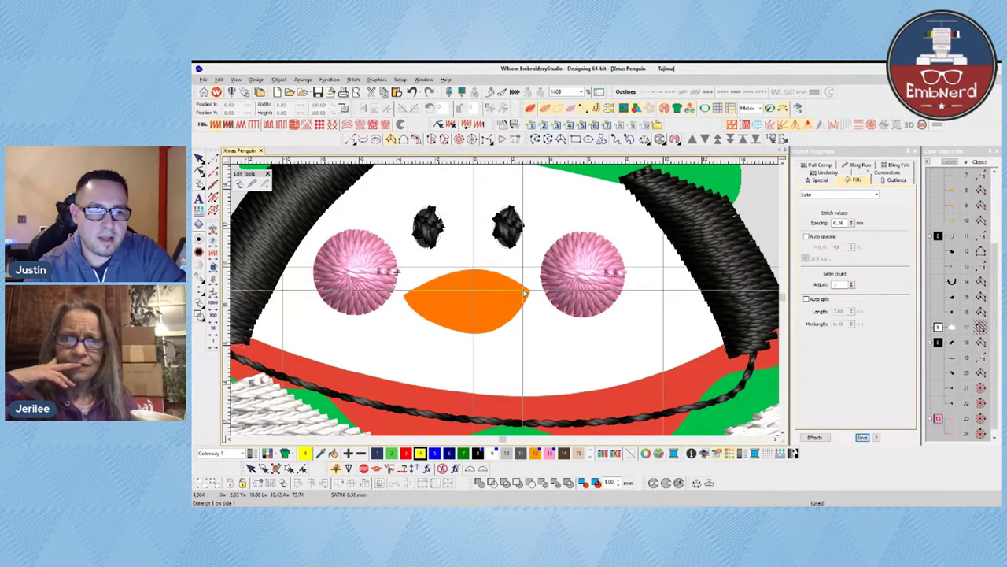
pyautogui.click(527, 291)
pyautogui.click(528, 294)
pyautogui.click(506, 285)
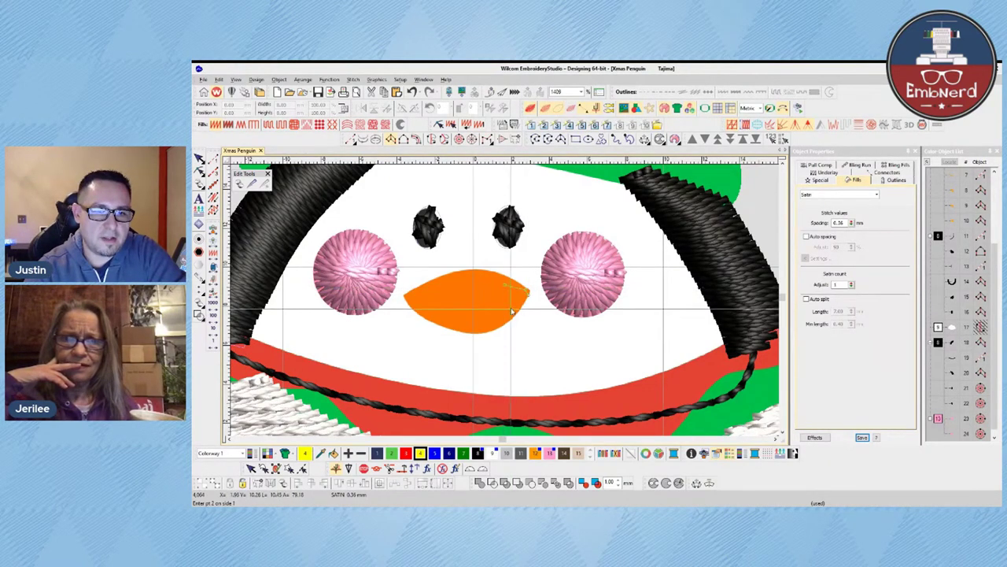
pyautogui.click(511, 319)
pyautogui.click(500, 289)
pyautogui.click(483, 334)
pyautogui.click(470, 289)
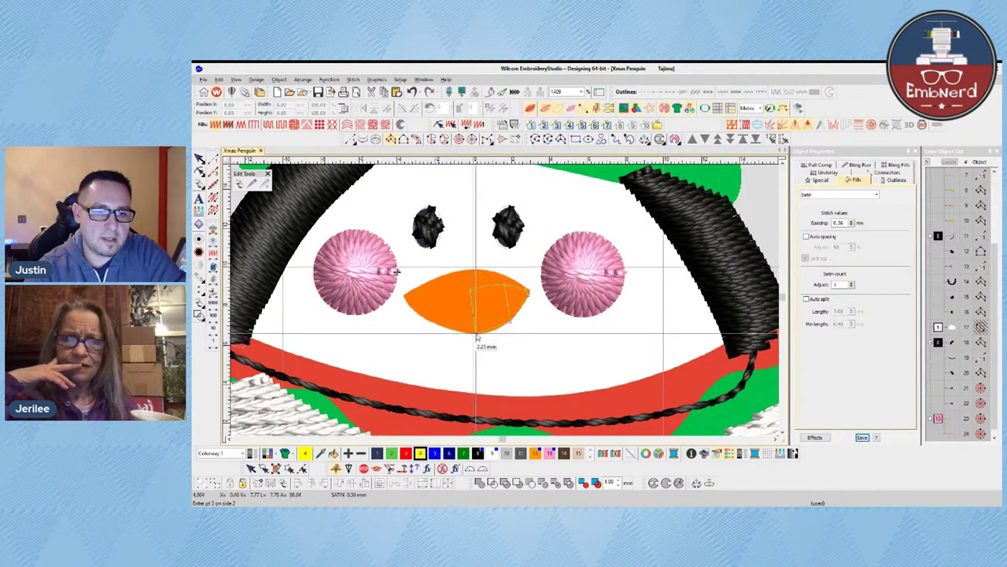
pyautogui.click(472, 331)
pyautogui.click(441, 293)
pyautogui.click(436, 321)
pyautogui.click(426, 292)
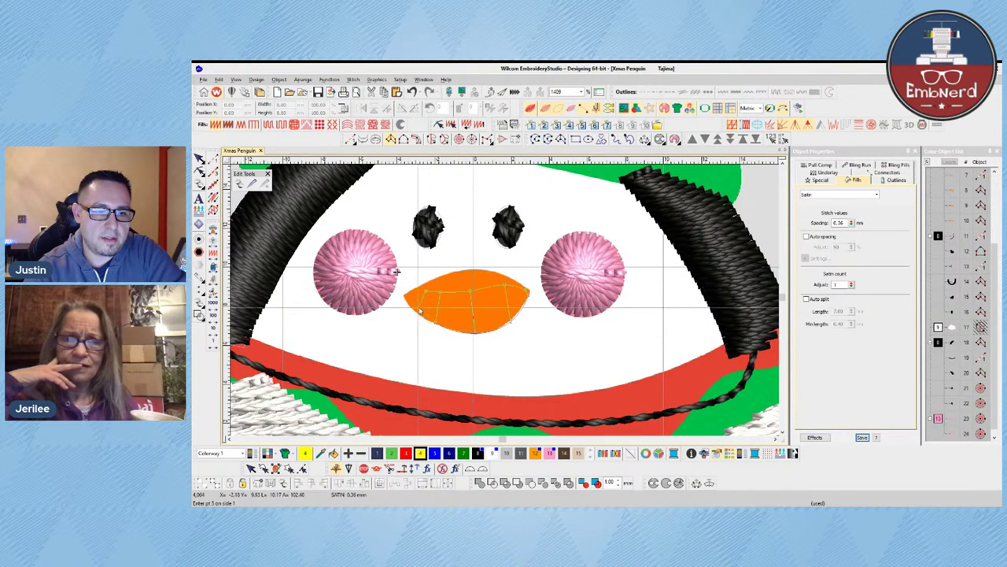
pyautogui.click(417, 311)
pyautogui.click(406, 297)
pyautogui.click(407, 297)
pyautogui.press('Return')
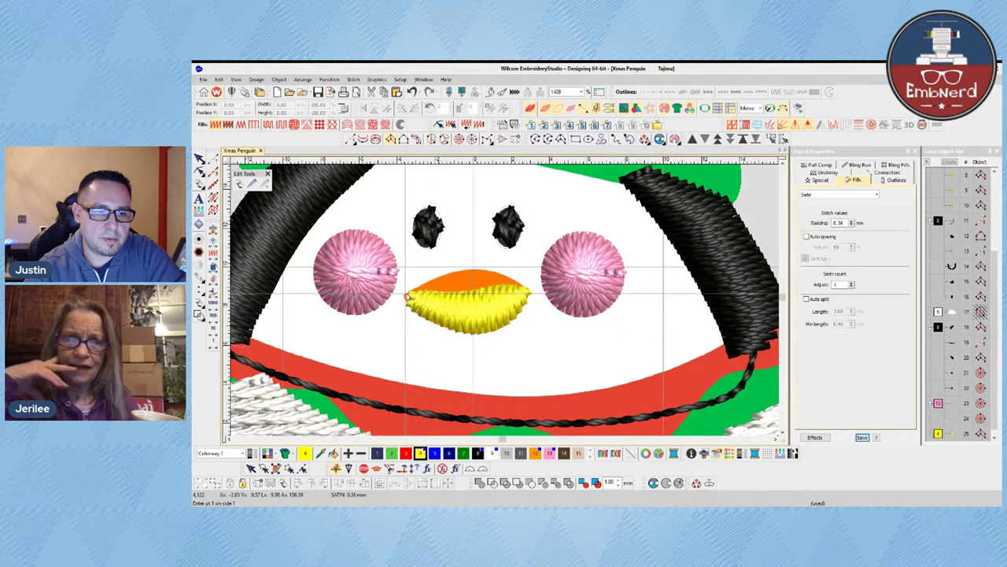
# - Digitize the upper half of the beak as a second satin column, about 6.5 mm wide and 2 mm high, overlapping the lower one
pyautogui.click(408, 297)
pyautogui.click(407, 297)
pyautogui.click(451, 272)
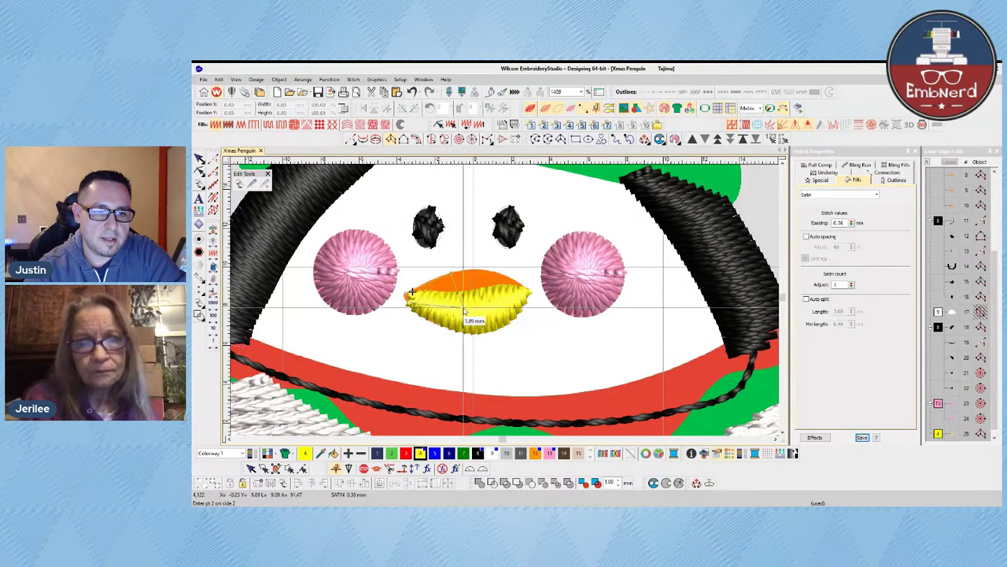
pyautogui.click(463, 308)
pyautogui.click(497, 274)
pyautogui.click(503, 303)
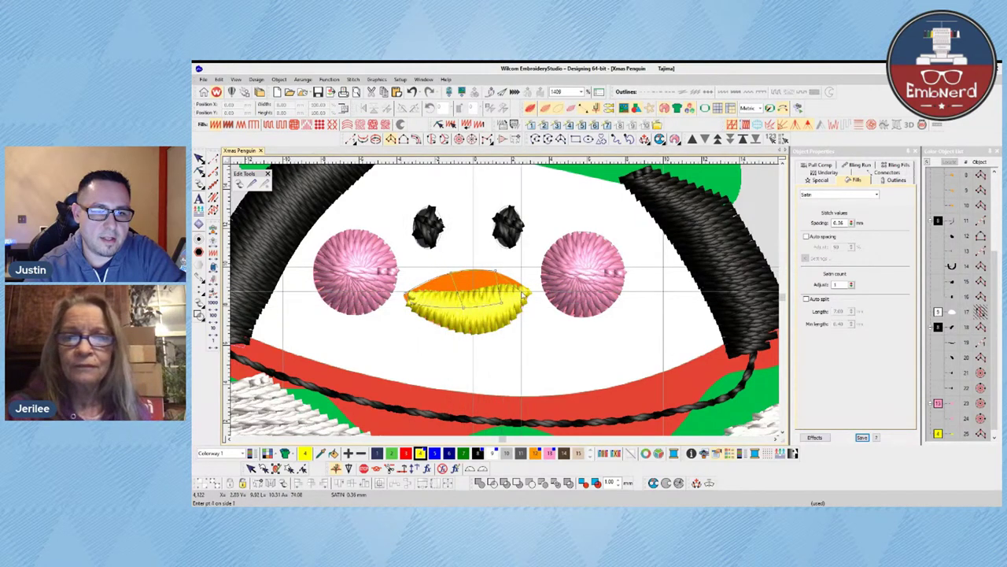
pyautogui.click(526, 290)
pyautogui.click(529, 294)
pyautogui.press('Return')
pyautogui.press('Return')
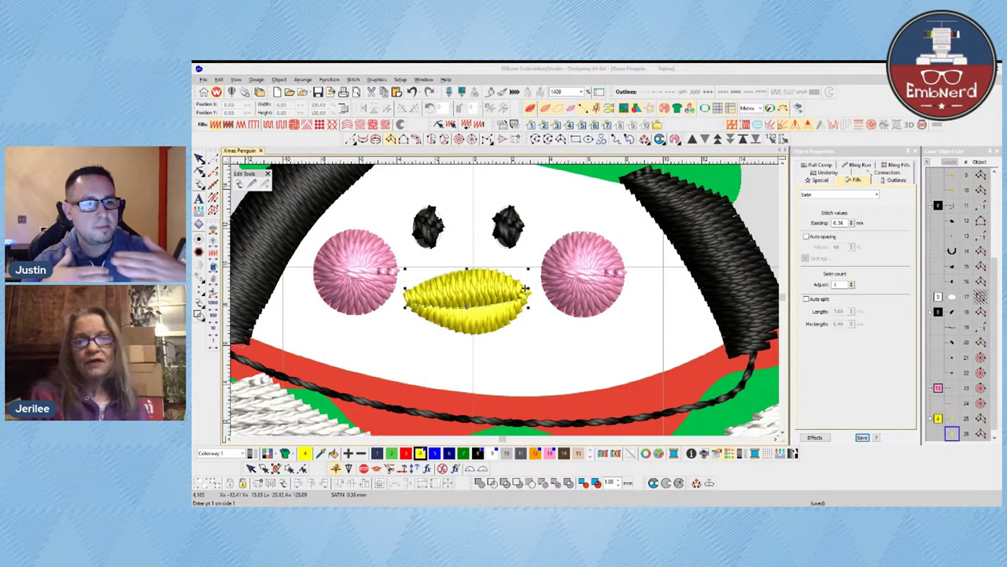
pyautogui.press('Escape')
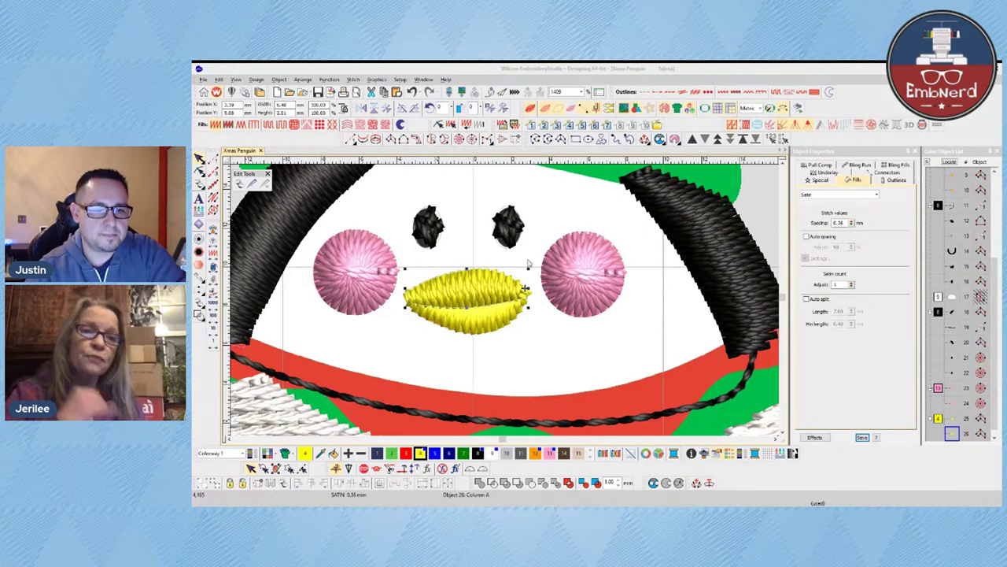
# - Recolour both beak columns with the orange thread colour 12
pyautogui.keyDown('ctrl'); pyautogui.click(516, 312); pyautogui.keyUp('ctrl')
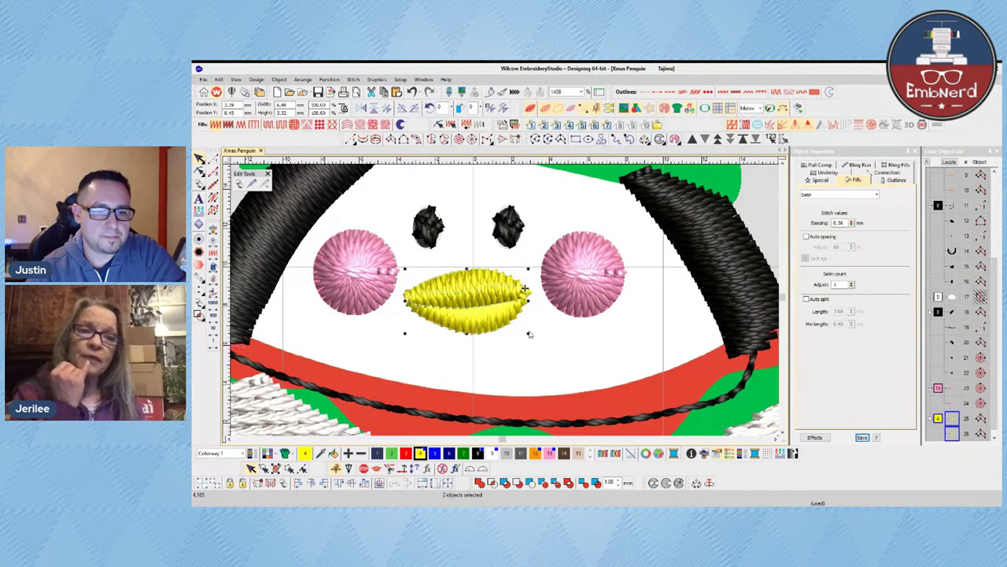
pyautogui.click(535, 453)
pyautogui.click(543, 378)
# - Reshape the lower and upper beak columns by adjusting the reshape points at their outer ends
pyautogui.click(494, 321)
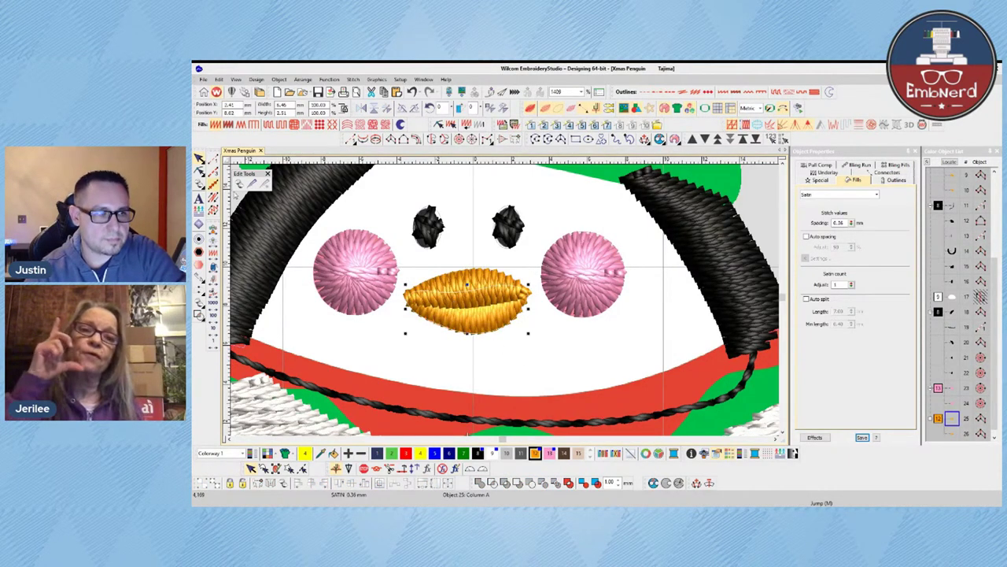
pyautogui.press('h')
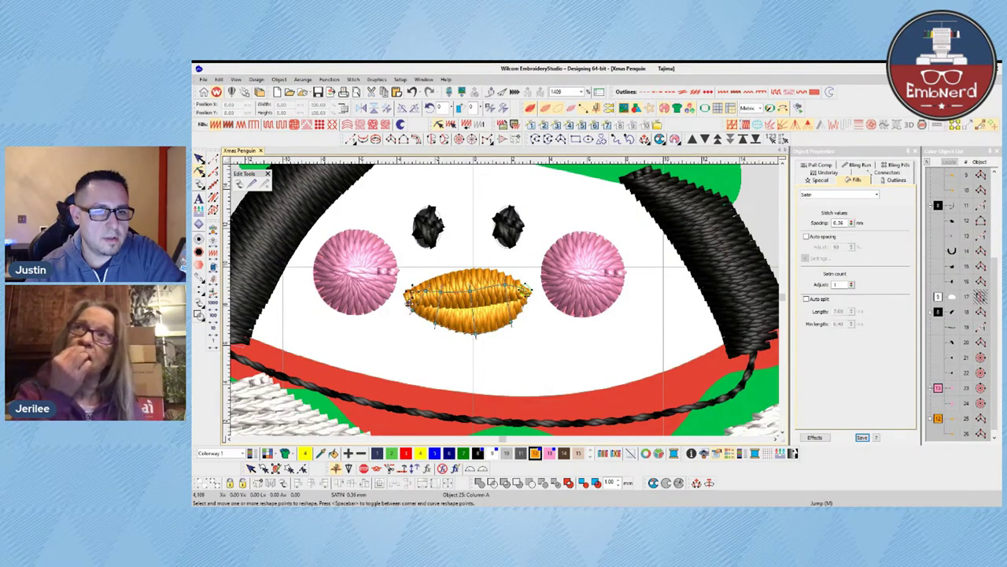
pyautogui.moveTo(413, 291)
pyautogui.mouseDown()
pyautogui.moveTo(454, 317)
pyautogui.moveTo(527, 299)
pyautogui.mouseUp()
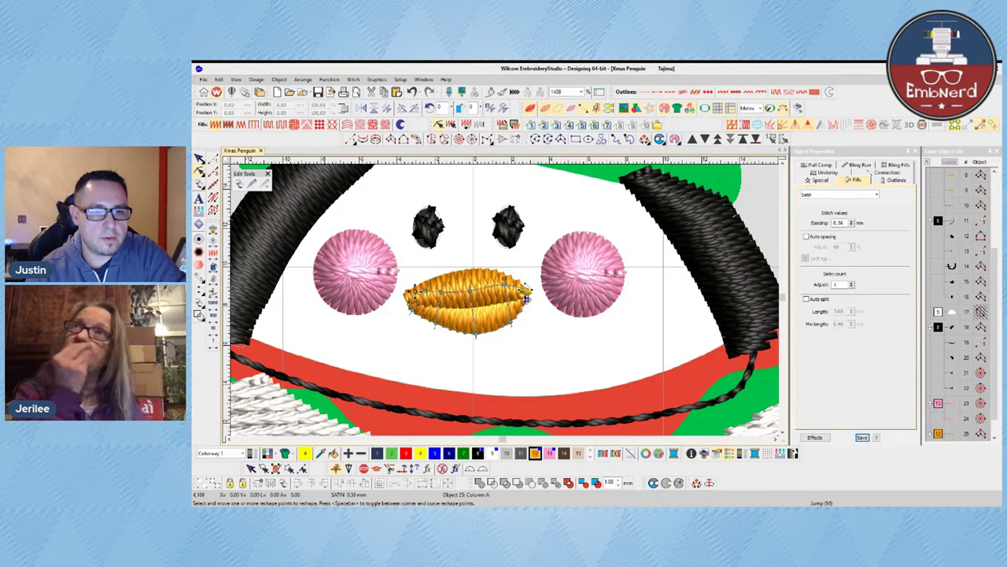
pyautogui.click(510, 291)
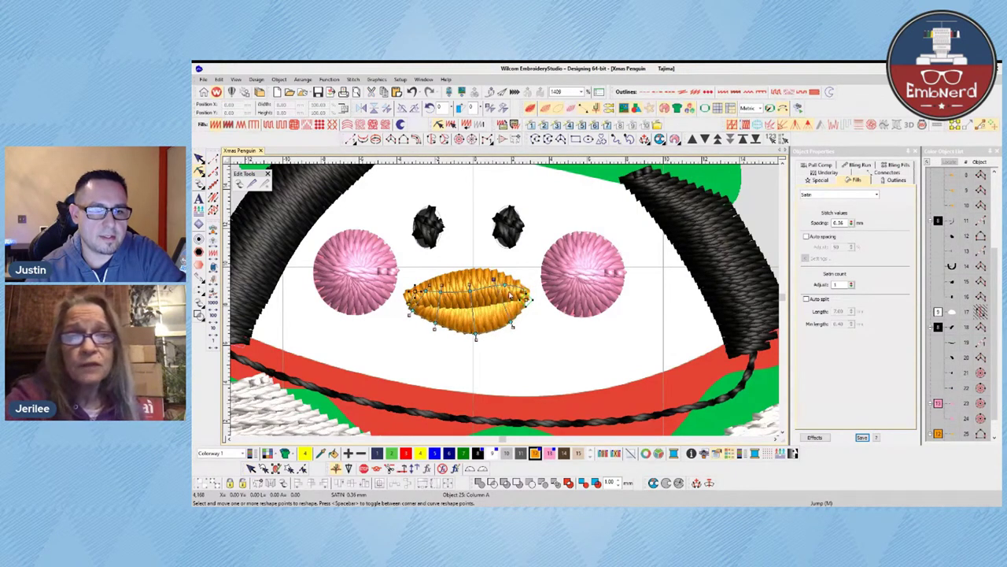
pyautogui.click(449, 313)
pyautogui.click(472, 277)
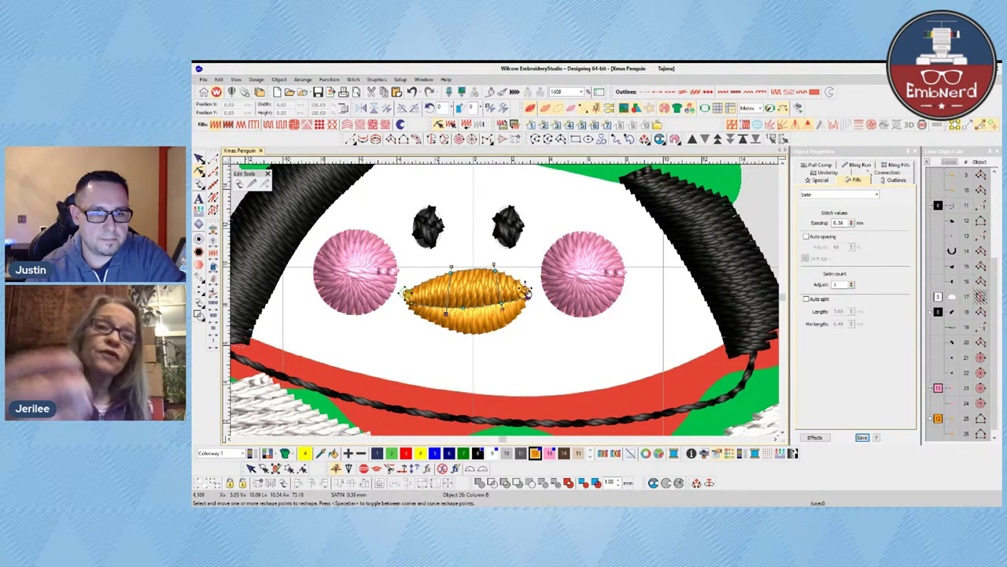
pyautogui.moveTo(529, 295); pyautogui.dragTo(531, 300)
pyautogui.moveTo(406, 293); pyautogui.dragTo(409, 290)
pyautogui.click(199, 159)
pyautogui.click(399, 243)
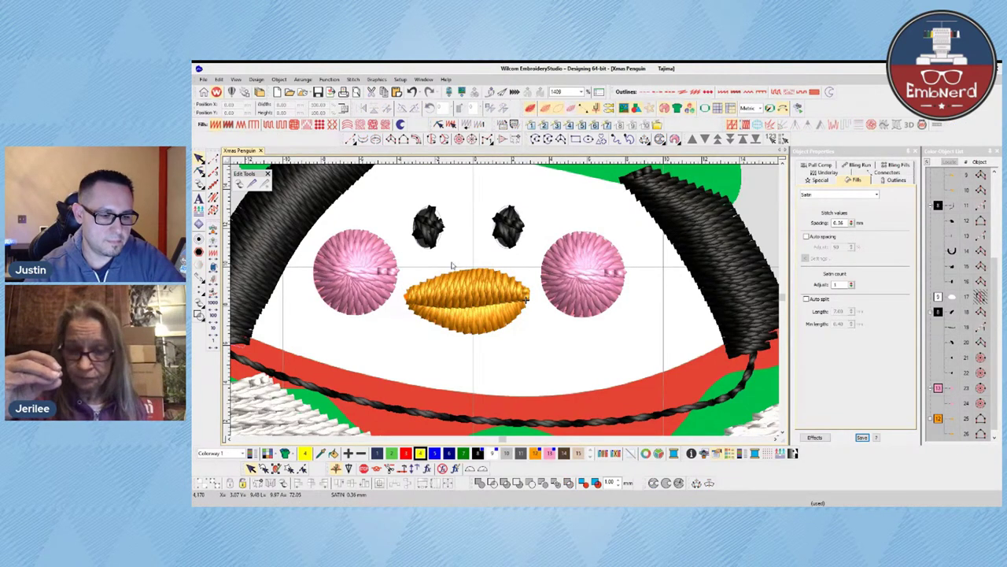
# - Unhide all objects and view the whole penguin design
pyautogui.scroll(-2, 559, 340)
pyautogui.scroll(-2, 501, 297)
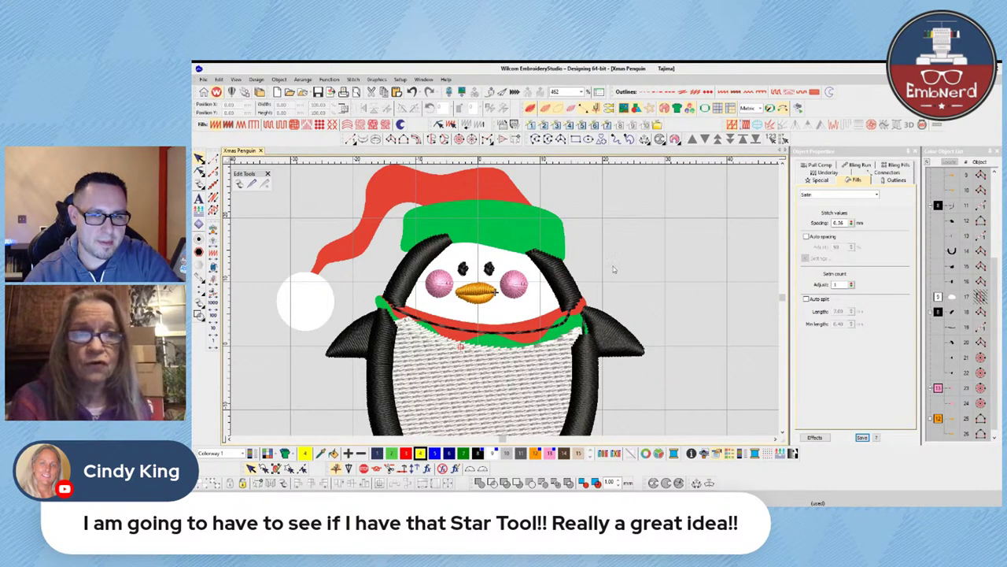
pyautogui.rightClick(919, 259)
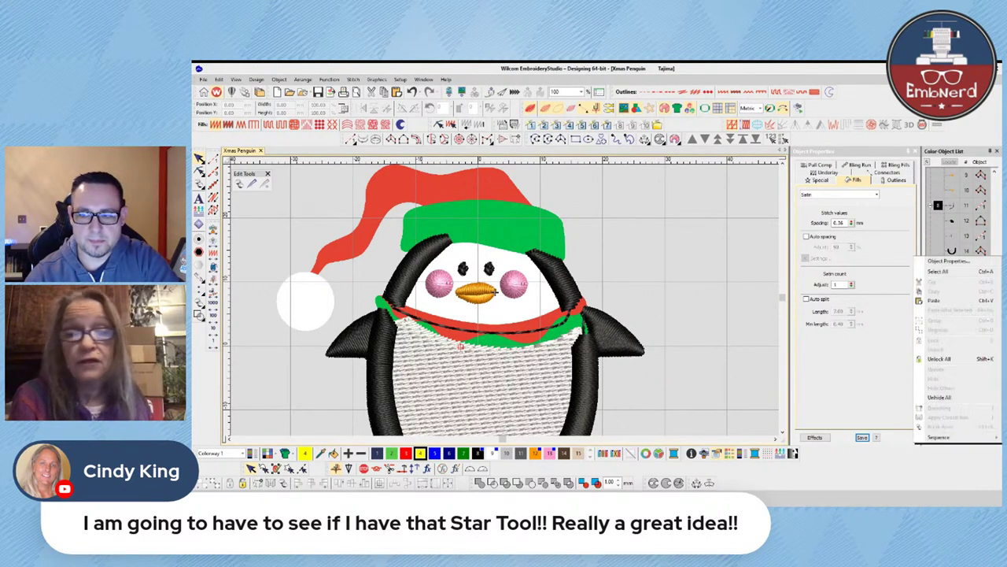
pyautogui.click(940, 396)
pyautogui.press('0')
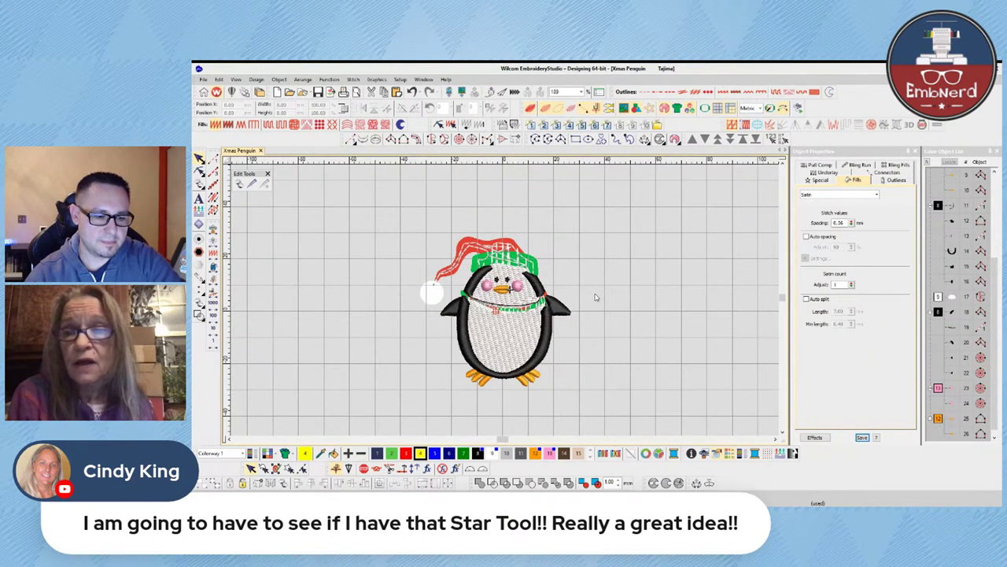
# - Turn off the realistic stitch preview and hide all digitized objects so only the artwork shows
pyautogui.scroll(1, 583, 355)
pyautogui.press('t')
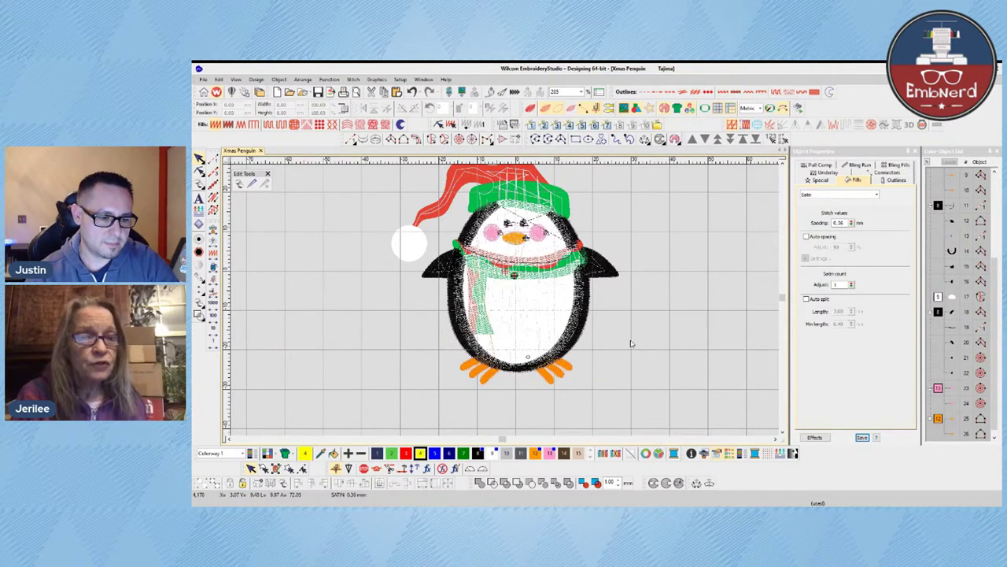
pyautogui.hotkey('ctrl', 'a')
pyautogui.rightClick(951, 294)
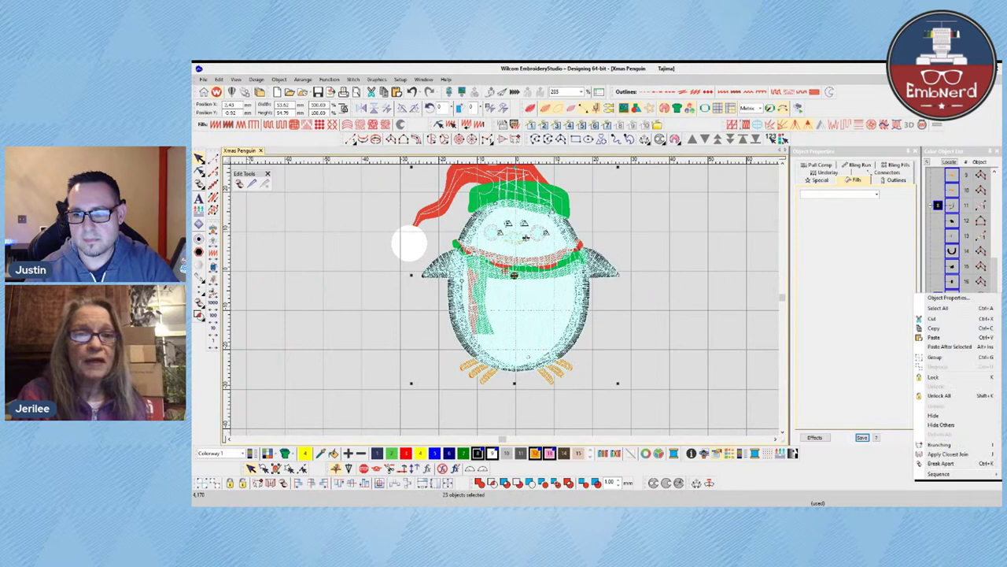
pyautogui.click(946, 418)
pyautogui.press('b')
pyautogui.moveTo(391, 227); pyautogui.dragTo(613, 355)
pyautogui.hotkey('alt', 'Tab')
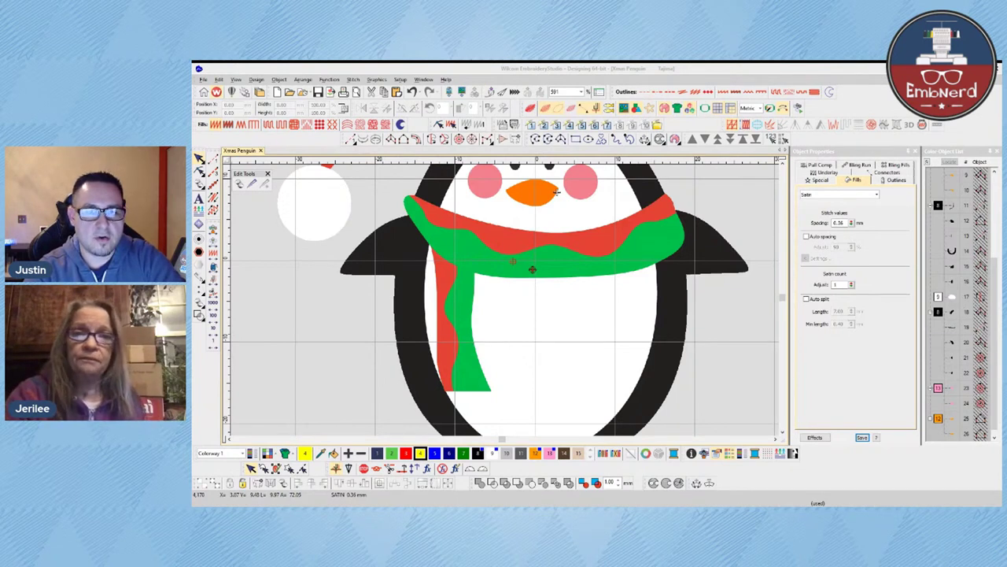
pyautogui.scroll(-3, 556, 191)
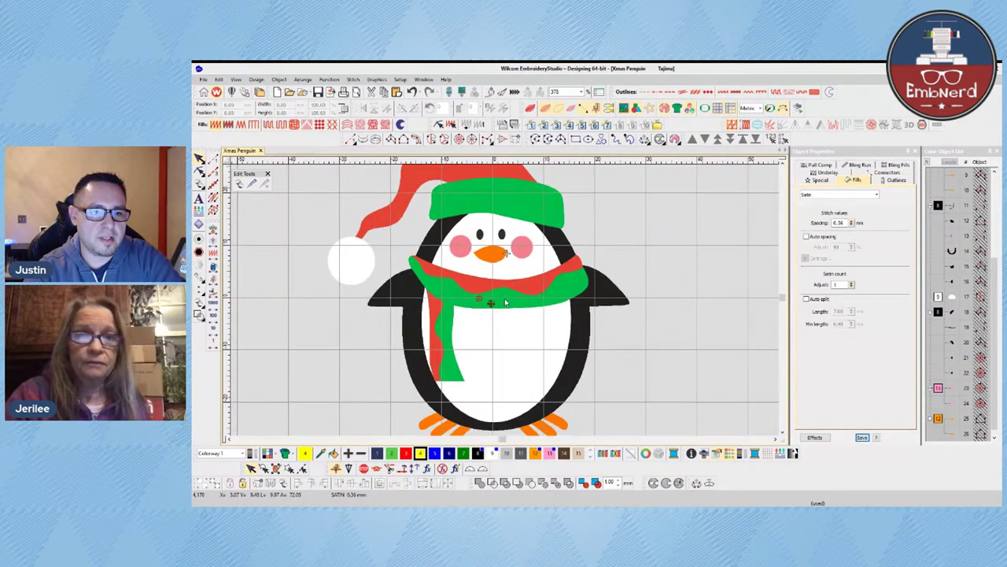
pyautogui.scroll(-1, 506, 303)
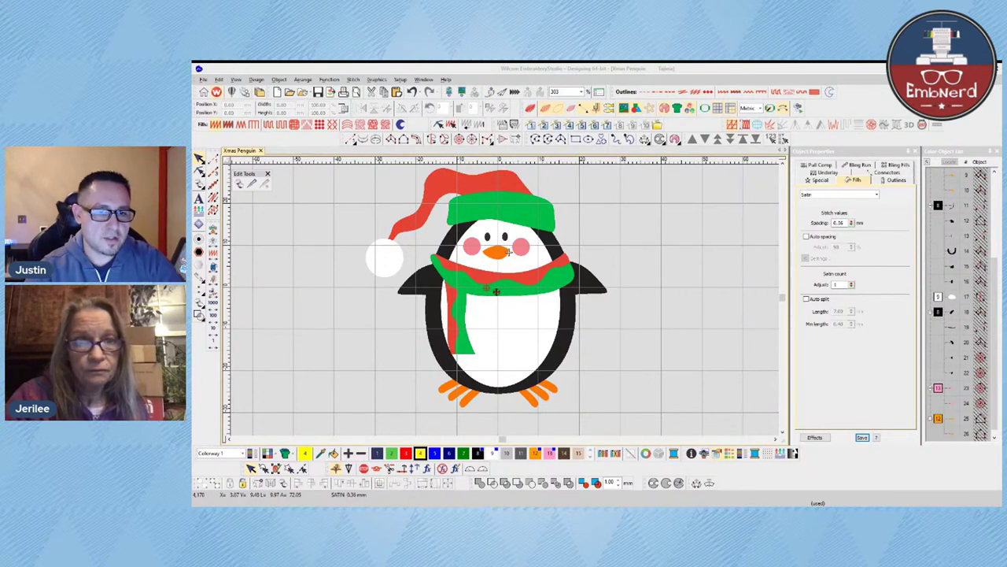
# - Set the first underlay to Double Zigzag for the scarf and make red thread colour 3 current
pyautogui.click(459, 288)
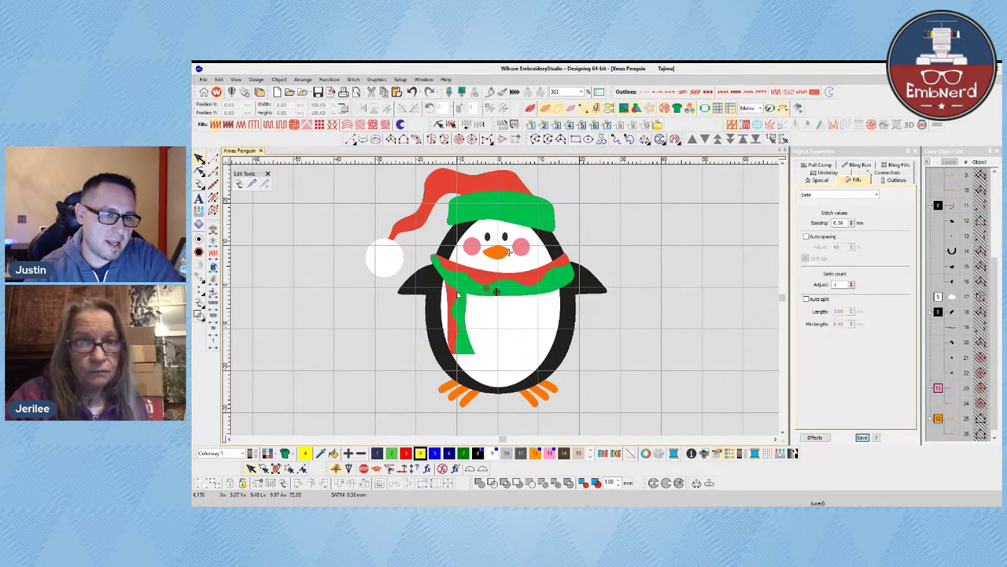
pyautogui.press('b')
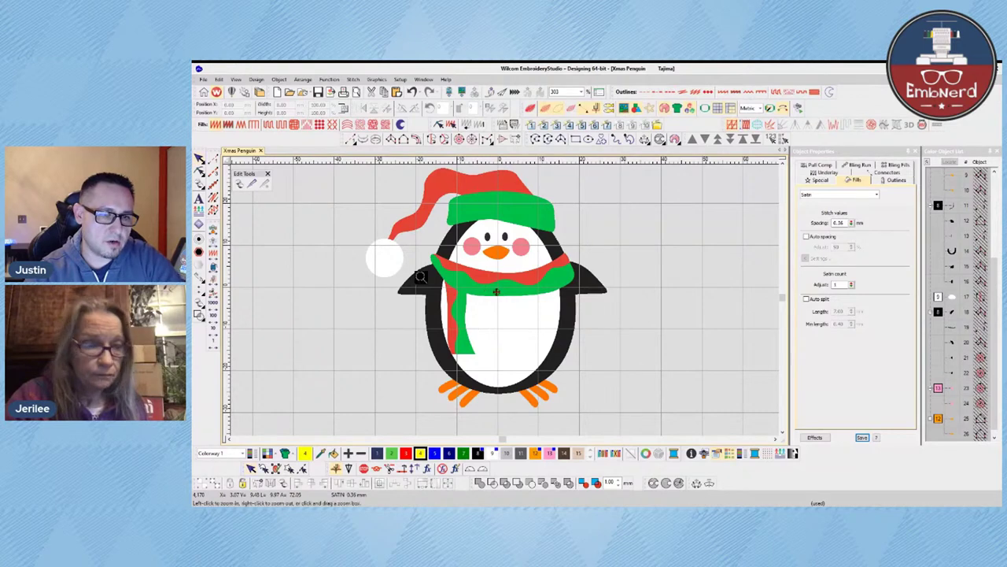
pyautogui.moveTo(586, 371); pyautogui.dragTo(421, 267)
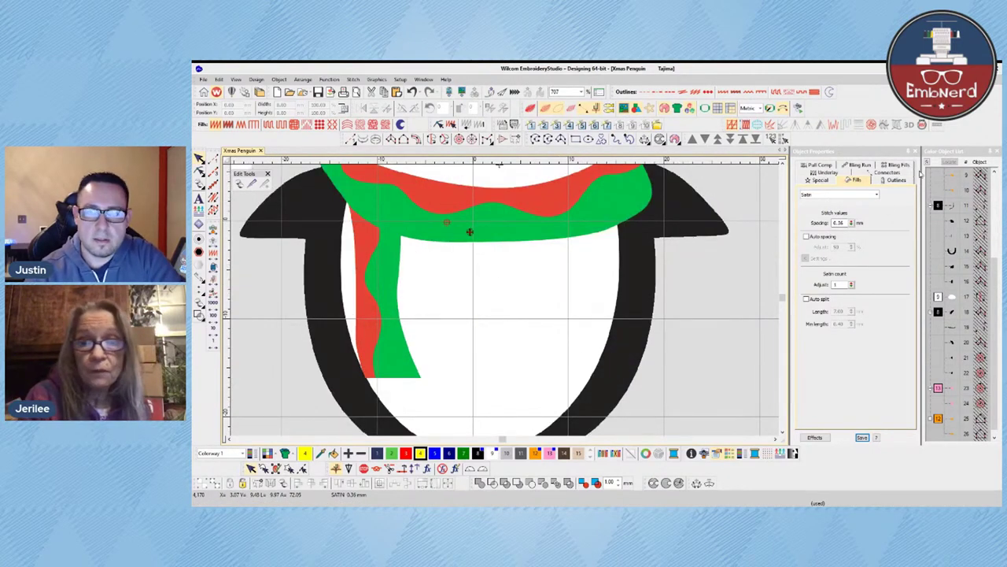
pyautogui.click(816, 174)
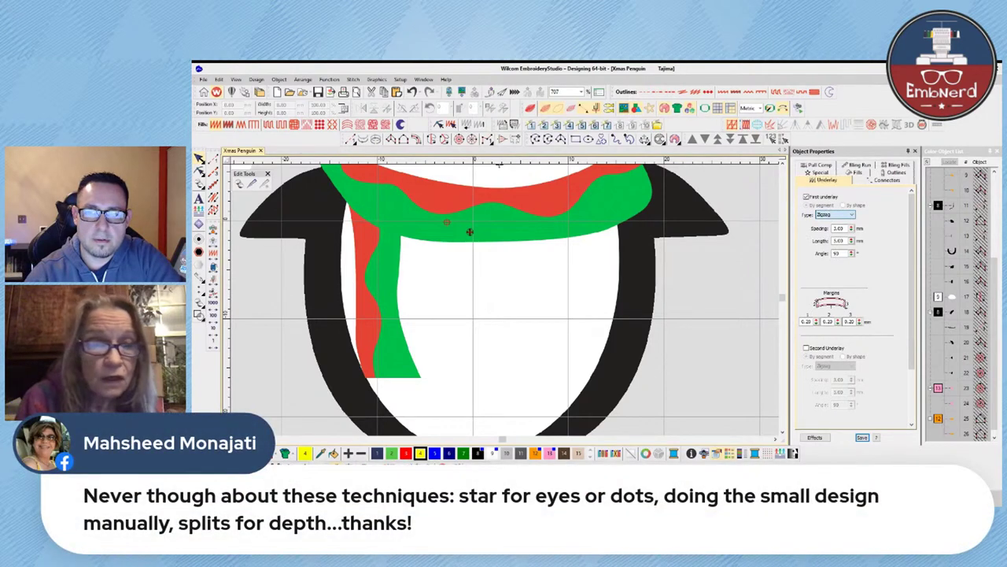
pyautogui.click(839, 237)
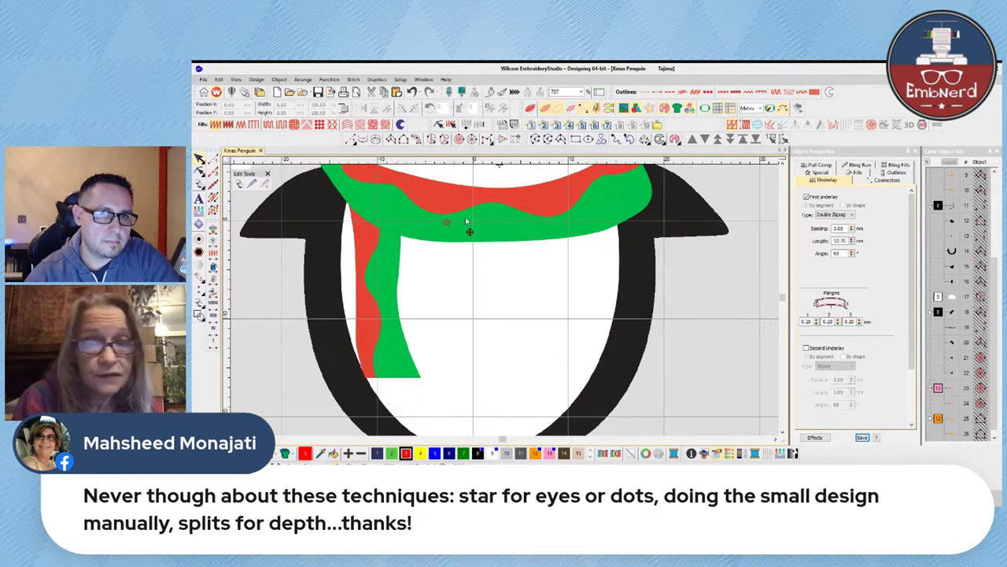
# - Digitize the red stripe of the hanging scarf tail as a satin Column A from its lower end to the neck band, extending under the green
pyautogui.click(391, 141)
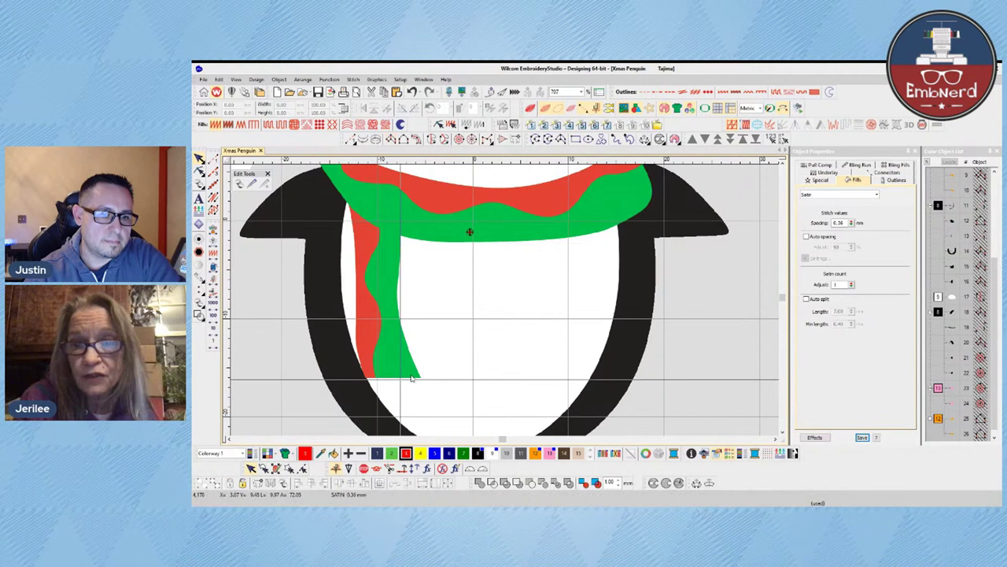
pyautogui.click(367, 377)
pyautogui.click(389, 376)
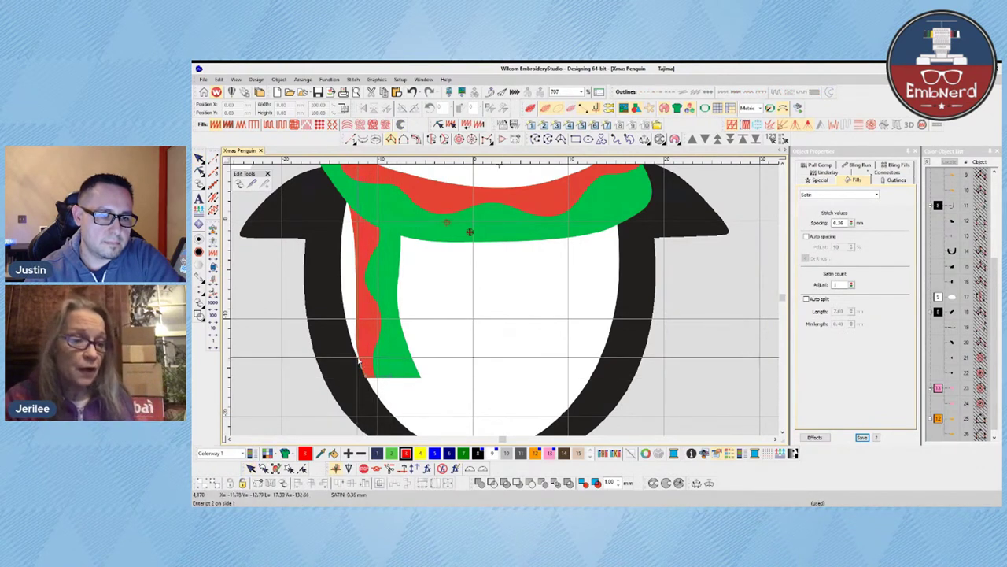
pyautogui.click(359, 357)
pyautogui.click(390, 357)
pyautogui.click(355, 334)
pyautogui.click(389, 335)
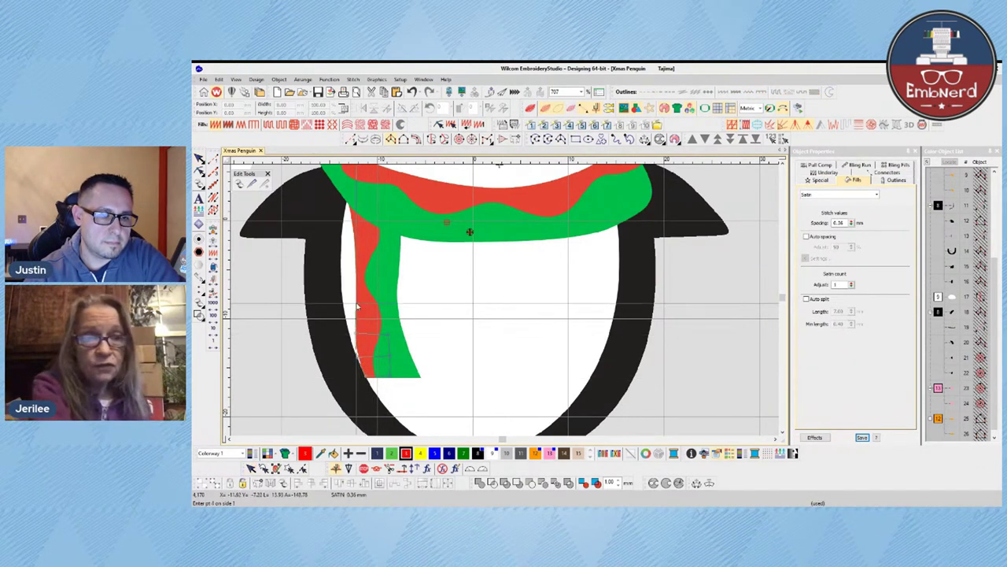
pyautogui.click(356, 303)
pyautogui.click(386, 303)
pyautogui.click(356, 282)
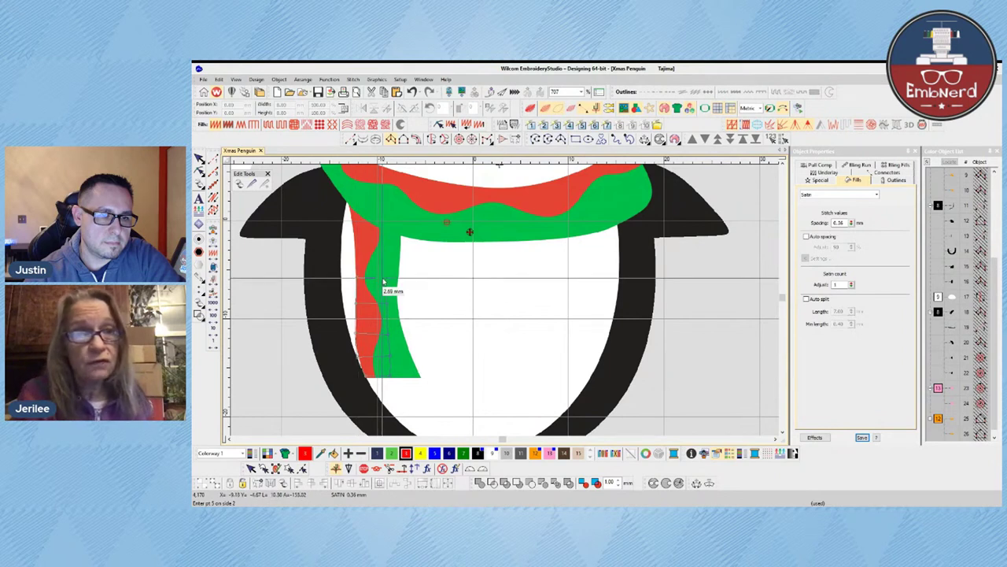
pyautogui.click(361, 256)
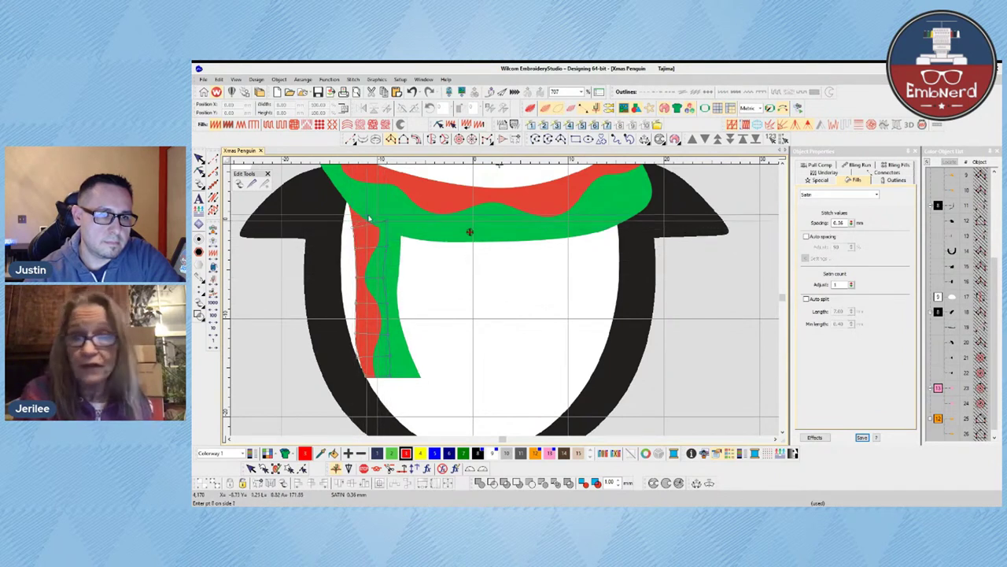
pyautogui.click(349, 204)
pyautogui.click(350, 202)
pyautogui.click(370, 201)
pyautogui.press('Return')
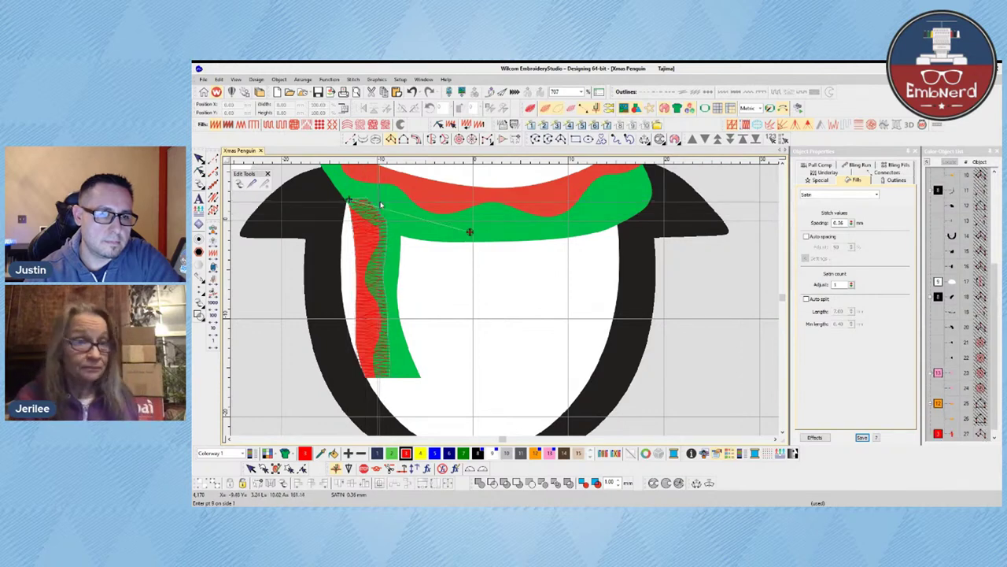
# - Set the red tail column's satin spacing to 0.35 mm and its pull compensation to 0.185 mm, and check its underlay
pyautogui.scroll(-1, 389, 213)
pyautogui.scroll(1, 555, 338)
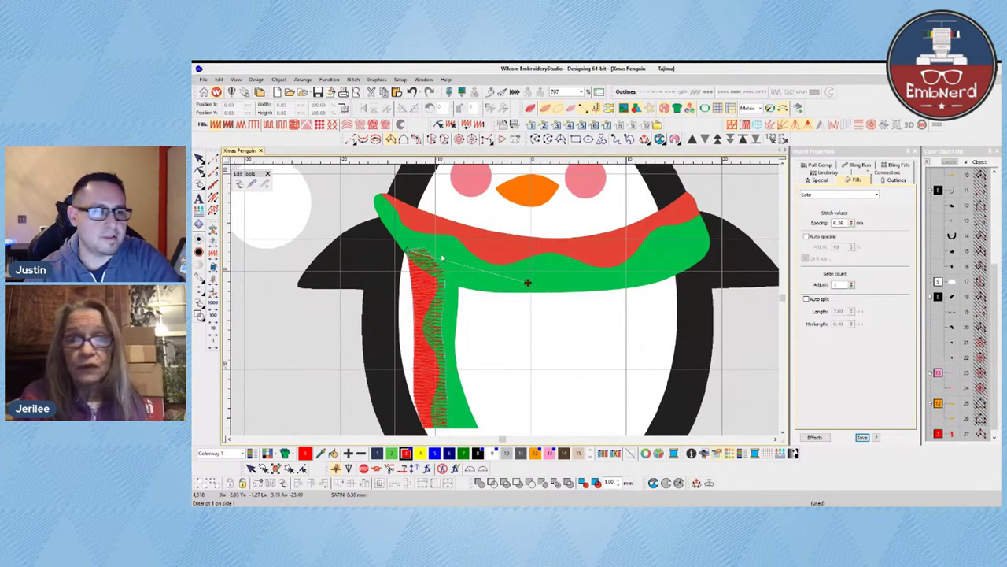
pyautogui.press('Escape')
pyautogui.doubleClick(840, 223)
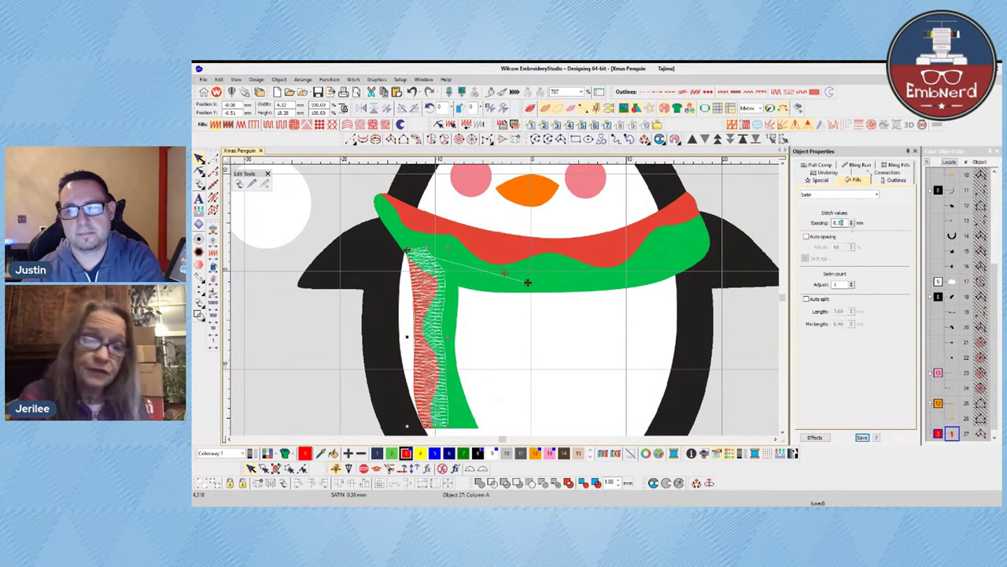
pyautogui.click(820, 164)
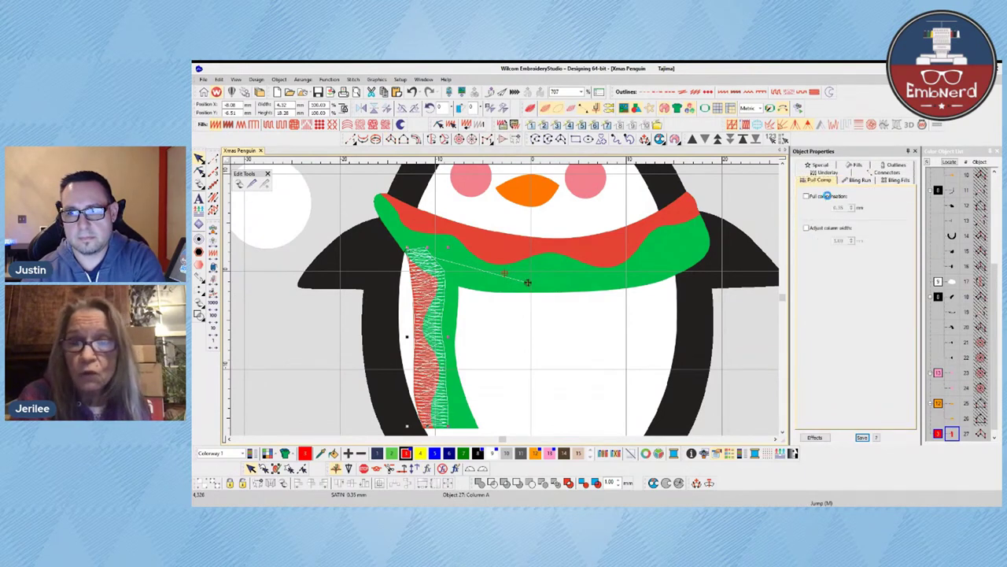
pyautogui.doubleClick(841, 207)
pyautogui.write('185')
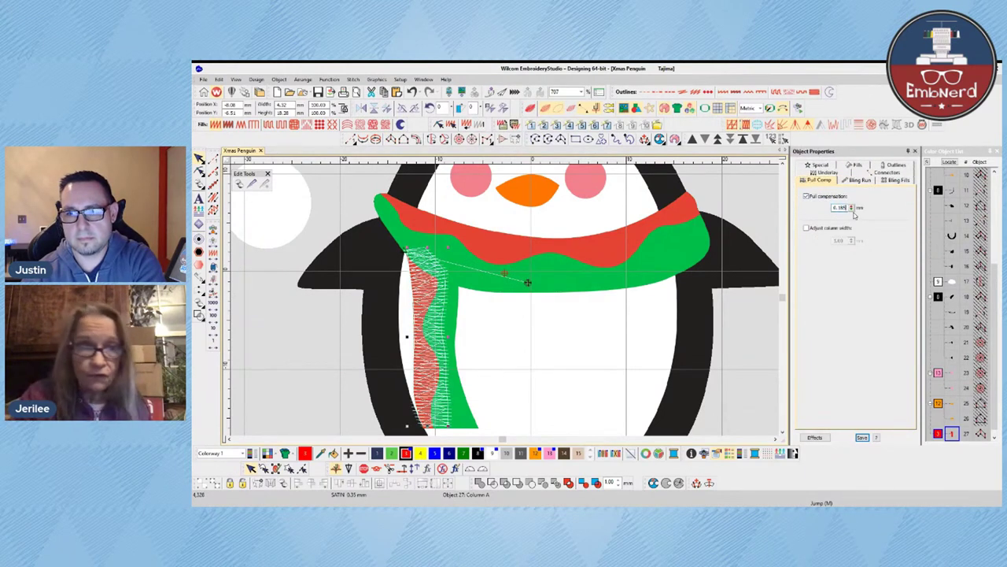
pyautogui.click(827, 171)
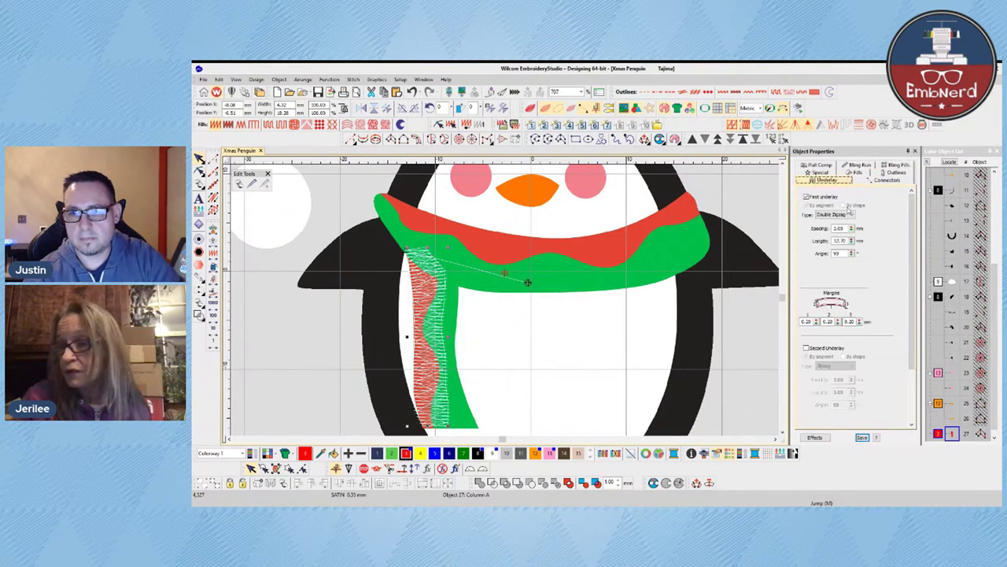
pyautogui.click(542, 304)
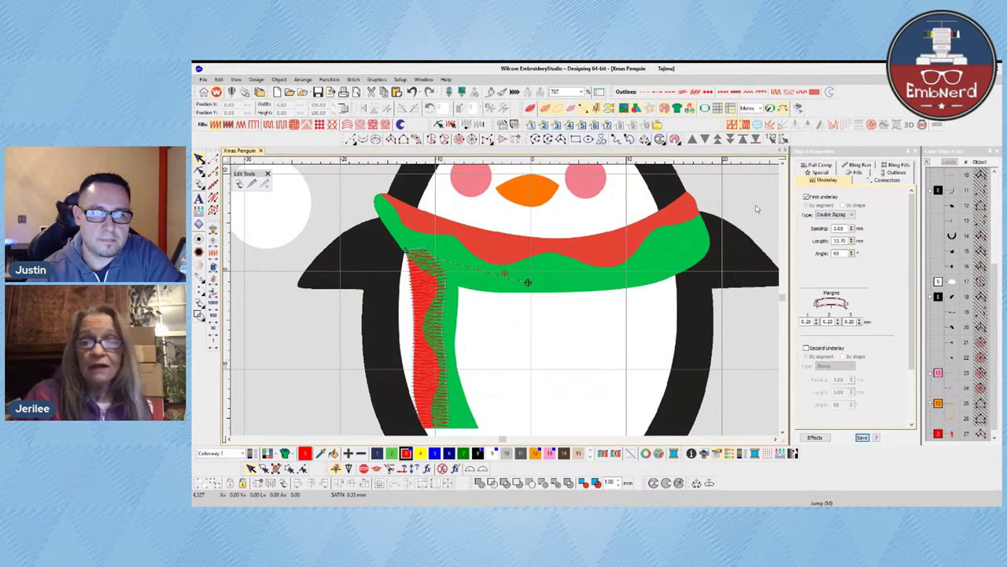
# - Digitize a run-stitch travel line from the top of the scarf tail to the neck band's upper-left tip
pyautogui.click(352, 139)
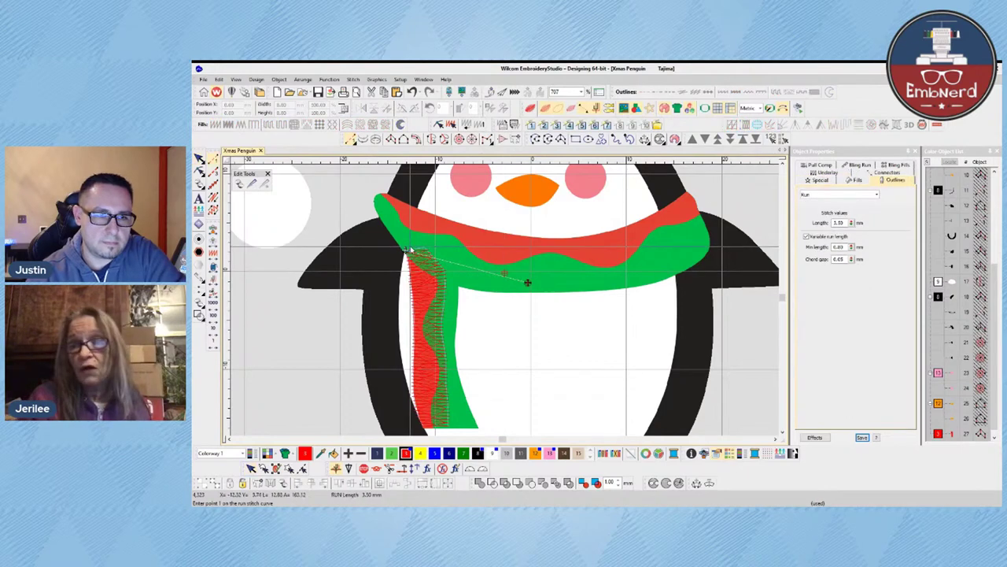
pyautogui.click(410, 247)
pyautogui.click(419, 231)
pyautogui.click(385, 198)
pyautogui.press('Return')
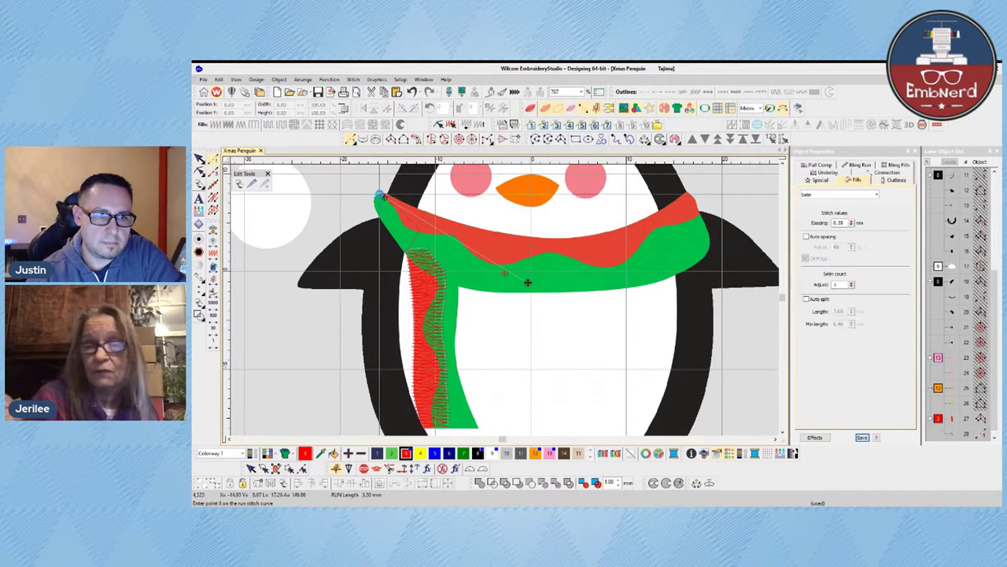
# - Digitize the red stripe of the scarf's neck band as a satin Column A from its left tip to its right end, overlapping the green
pyautogui.click(384, 196)
pyautogui.click(388, 214)
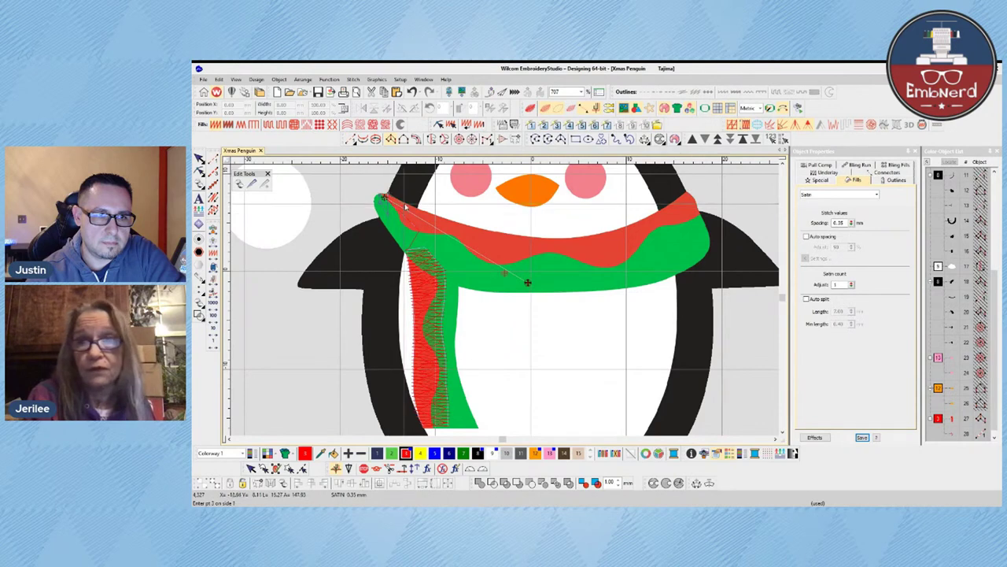
pyautogui.click(405, 208)
pyautogui.click(402, 233)
pyautogui.click(435, 216)
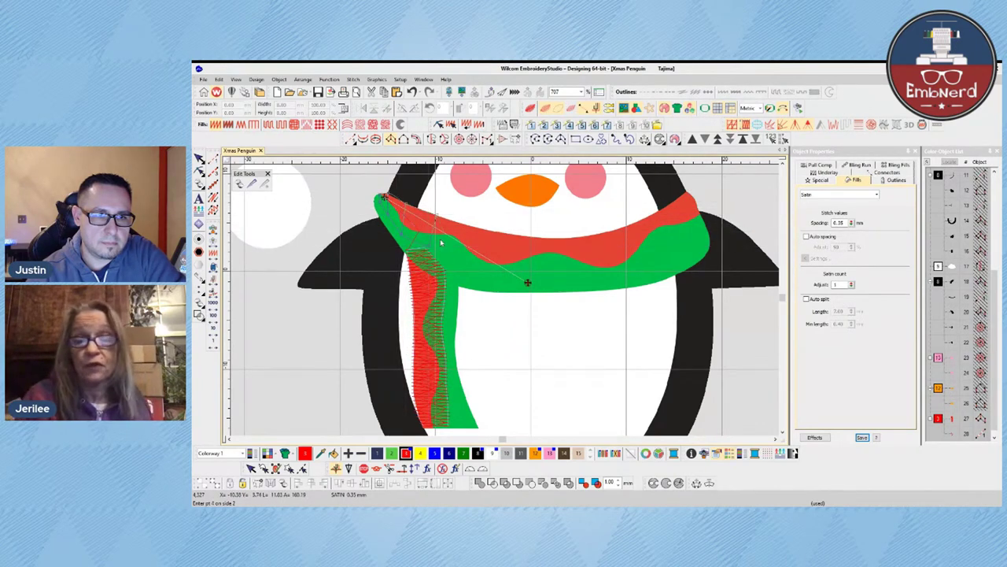
pyautogui.click(429, 247)
pyautogui.click(464, 224)
pyautogui.click(453, 251)
pyautogui.click(491, 232)
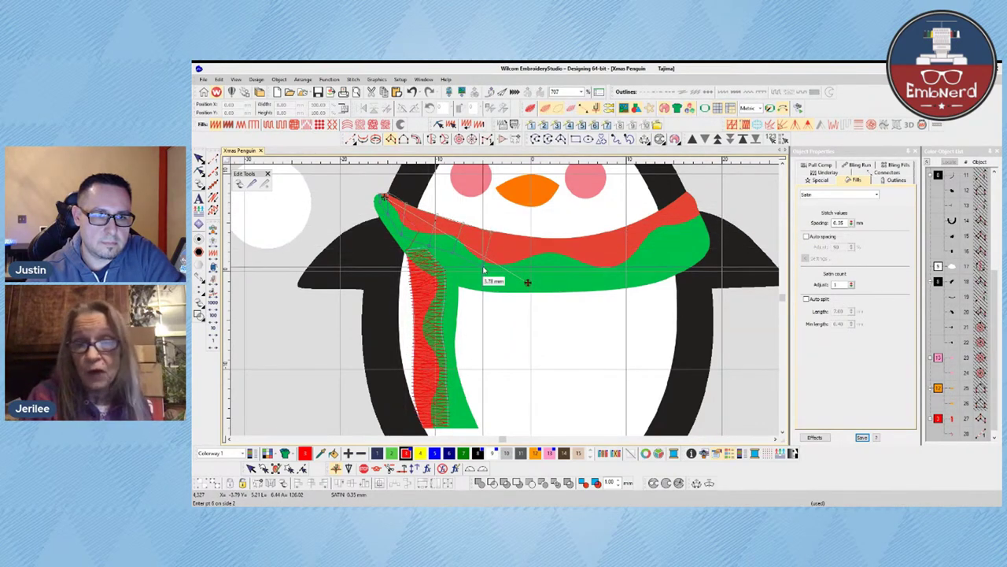
pyautogui.click(488, 272)
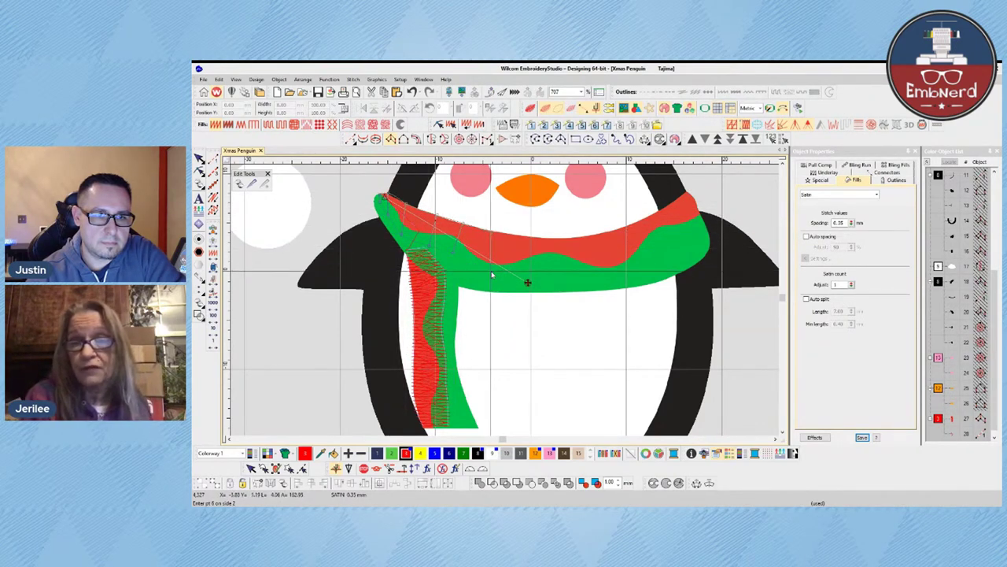
pyautogui.click(575, 248)
pyautogui.click(592, 281)
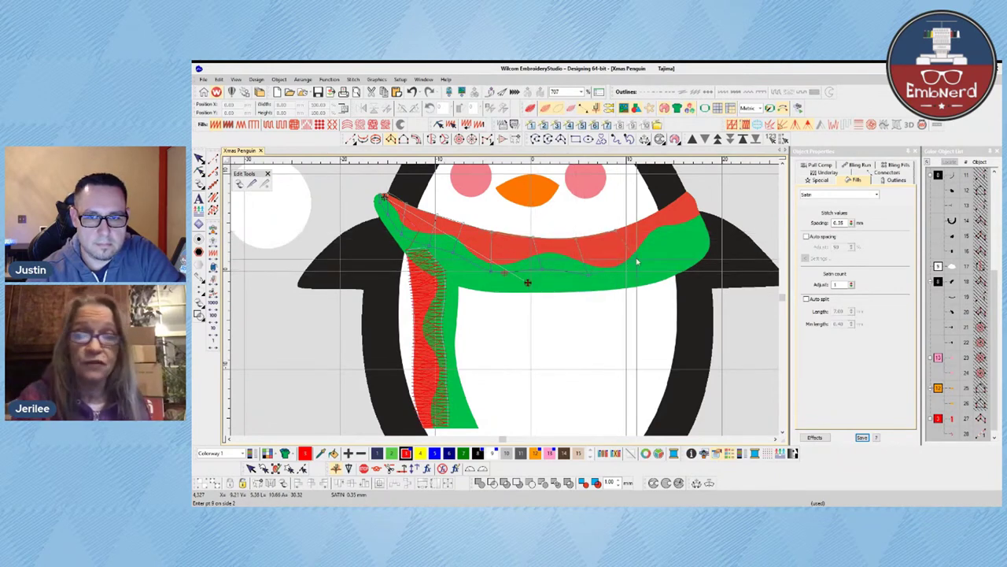
pyautogui.click(638, 267)
pyautogui.click(647, 218)
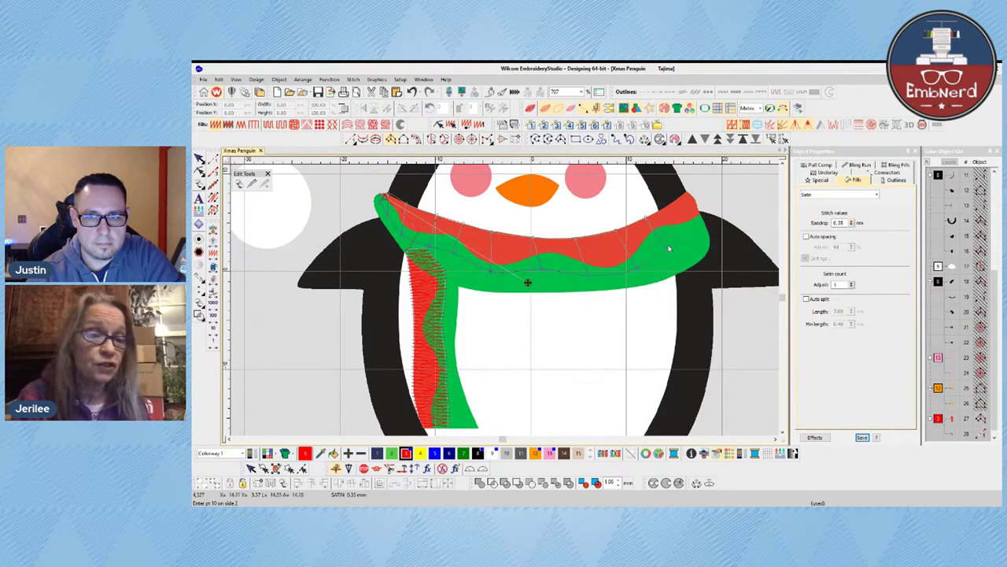
pyautogui.click(667, 247)
pyautogui.click(674, 206)
pyautogui.click(684, 236)
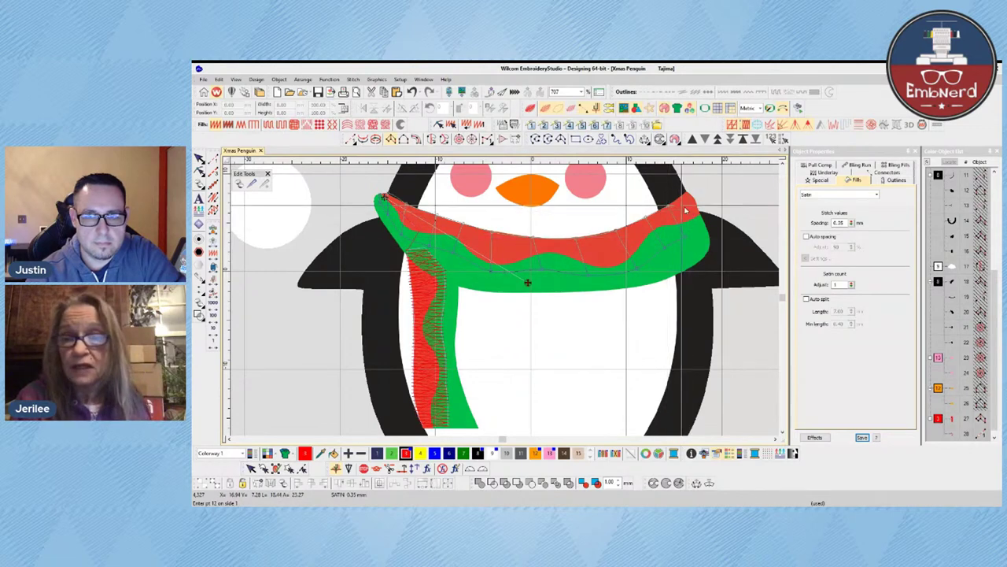
pyautogui.click(687, 204)
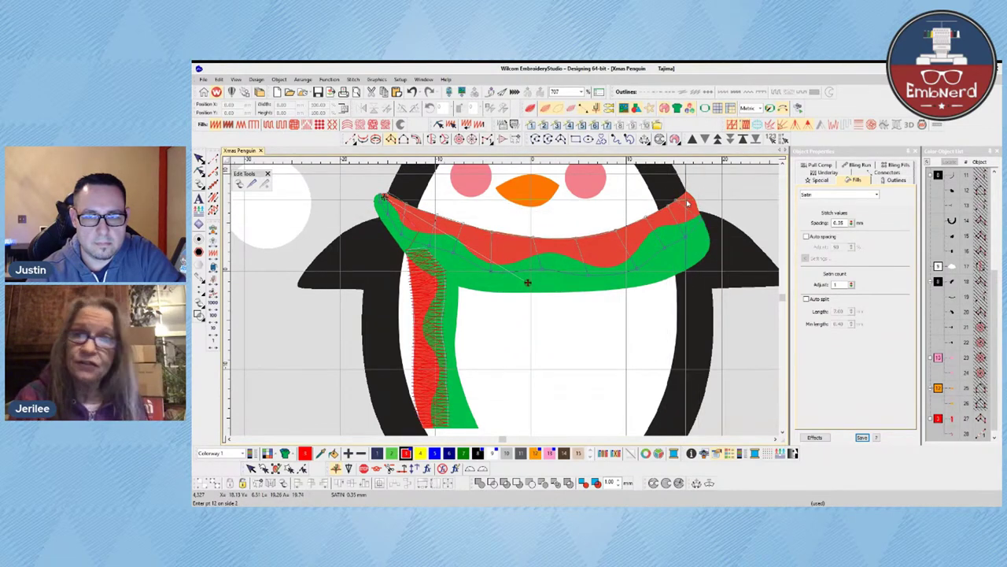
pyautogui.click(698, 215)
pyautogui.click(685, 198)
pyautogui.click(699, 212)
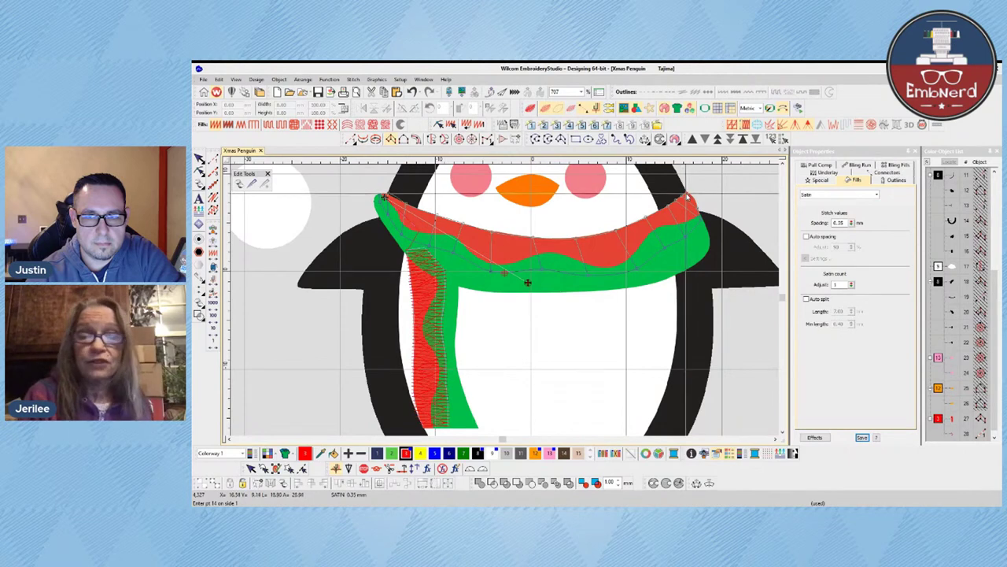
pyautogui.press('Return')
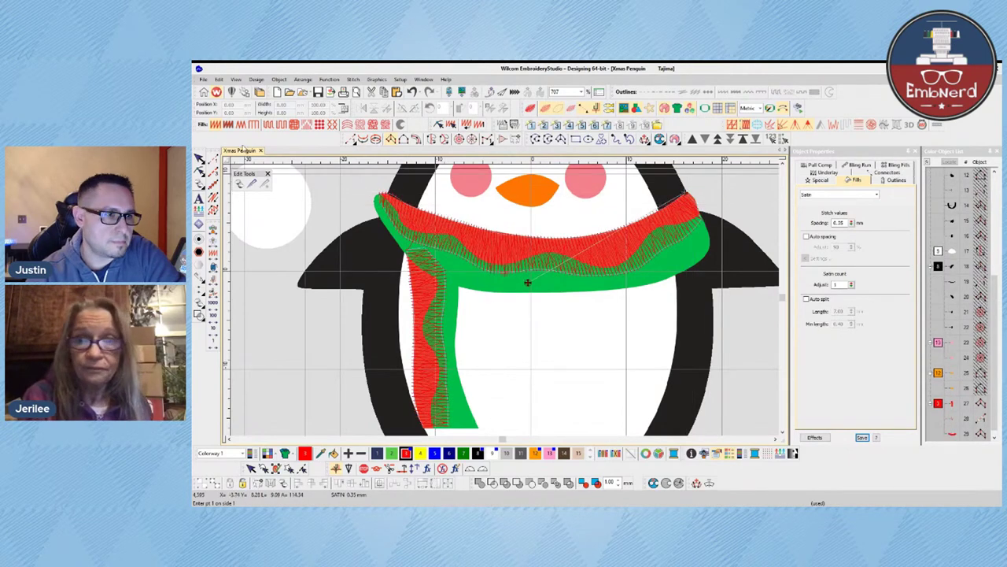
# - Move the red tail column's stitch exit point from its lower end up to its top beside the neck band
pyautogui.click(199, 170)
pyautogui.click(420, 259)
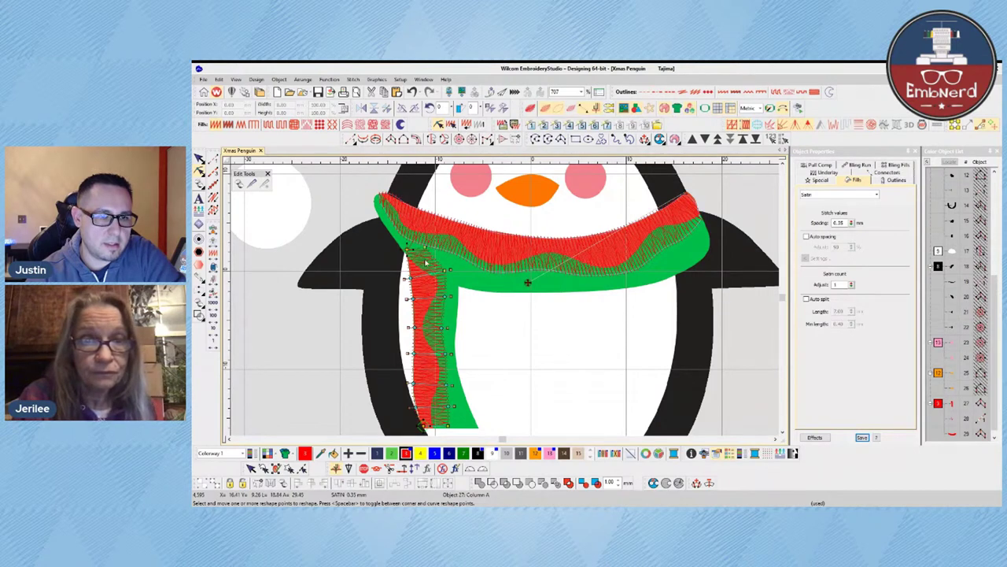
pyautogui.moveTo(423, 425)
pyautogui.mouseDown()
pyautogui.moveTo(510, 329)
pyautogui.moveTo(468, 274)
pyautogui.moveTo(426, 248)
pyautogui.mouseUp()
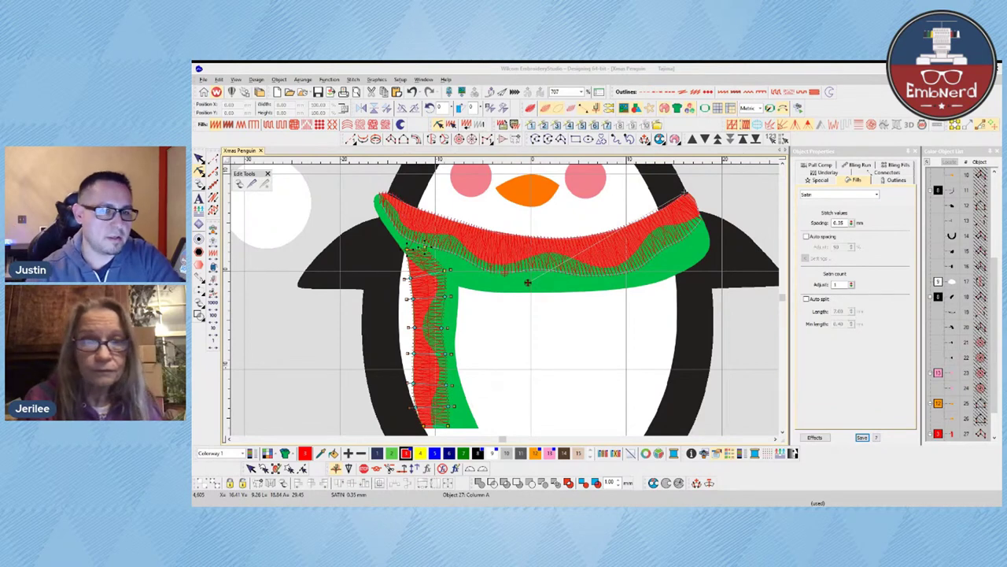
pyautogui.click(453, 255)
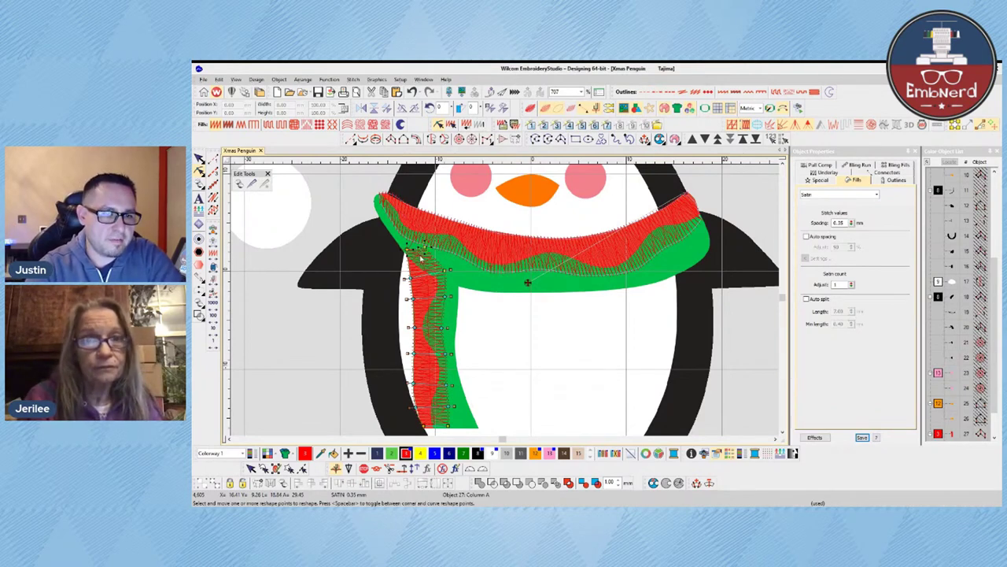
# - Reshape the red neck band satin column by adjusting its stitch angles and edge points along its length
pyautogui.click(432, 259)
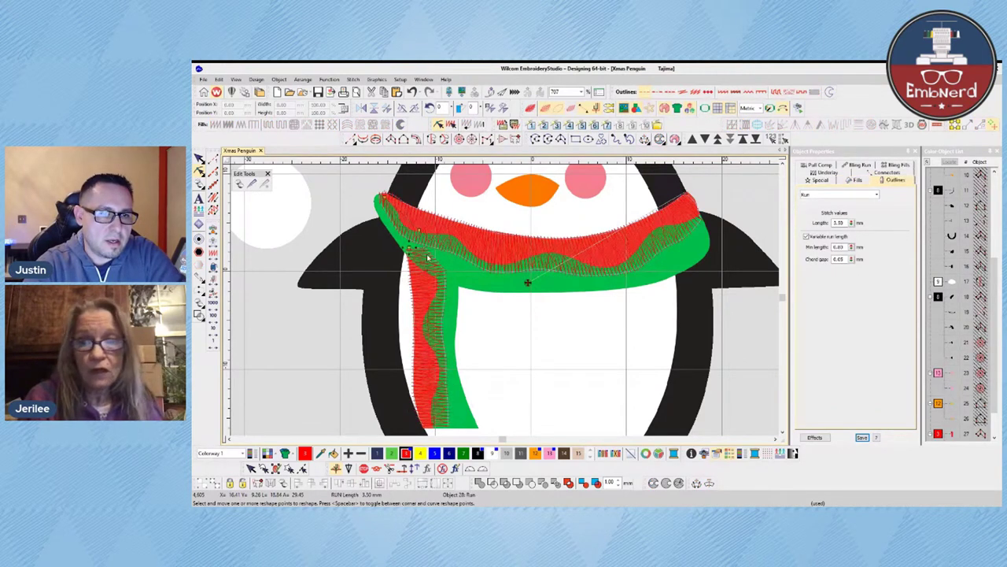
pyautogui.click(380, 194)
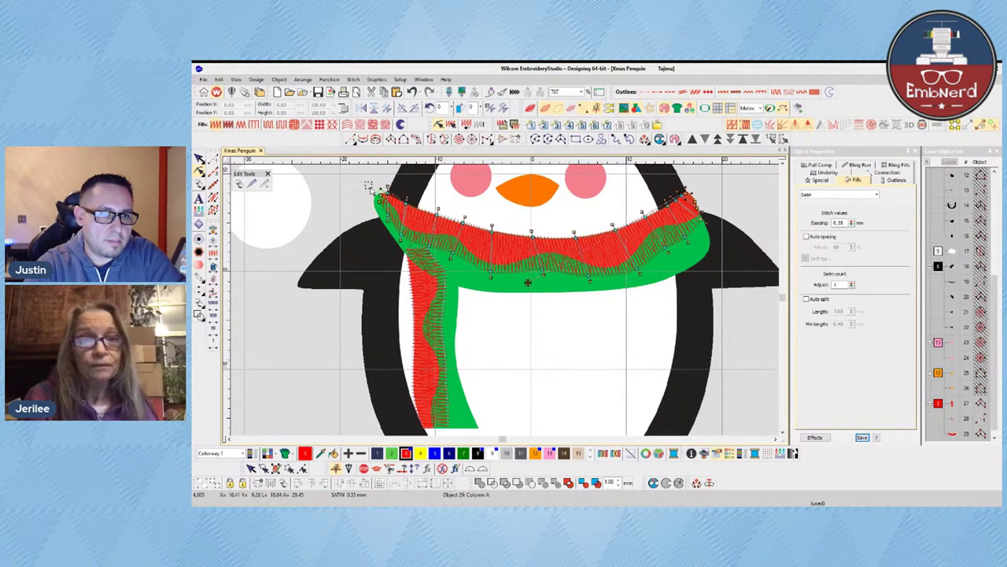
pyautogui.moveTo(386, 213); pyautogui.dragTo(388, 216)
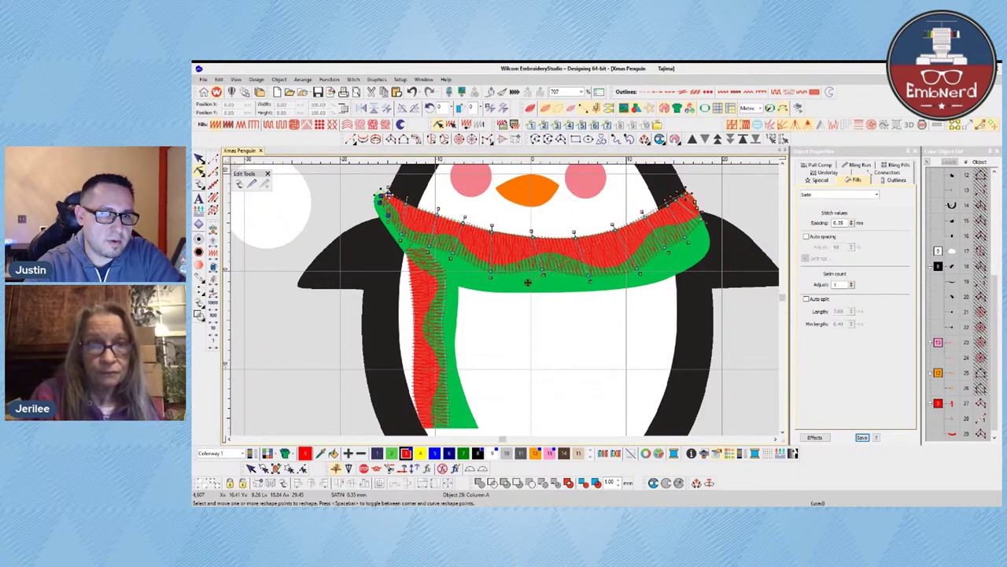
pyautogui.hotkey('ctrl', 'z')
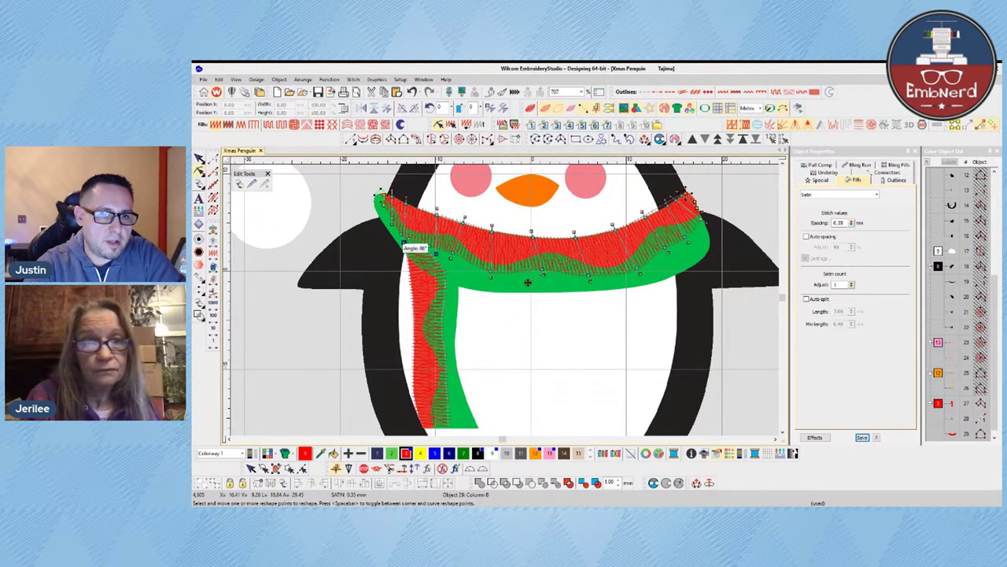
pyautogui.moveTo(451, 258)
pyautogui.mouseDown()
pyautogui.moveTo(471, 260)
pyautogui.moveTo(461, 263)
pyautogui.mouseUp()
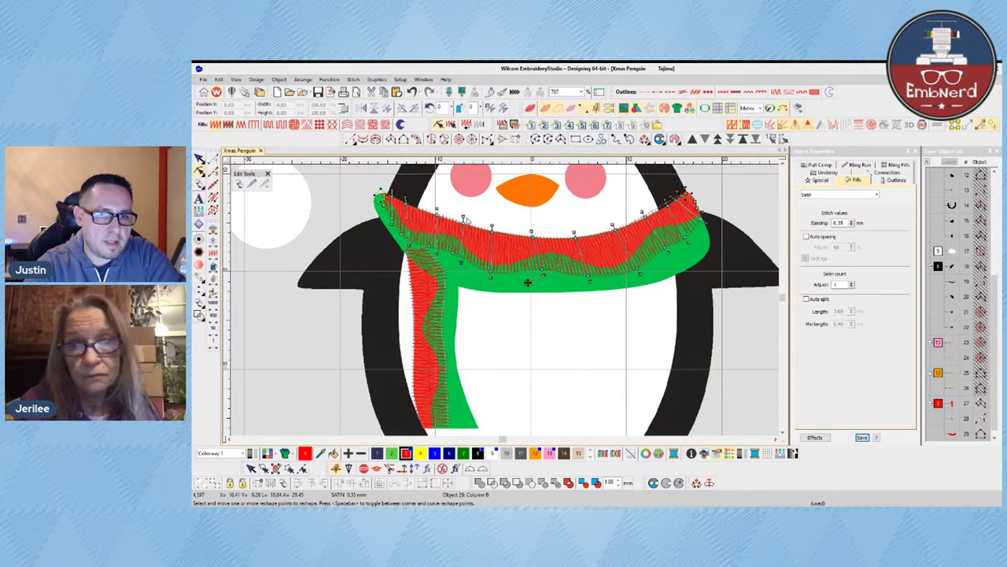
pyautogui.moveTo(463, 218); pyautogui.dragTo(612, 225)
pyautogui.click(543, 274)
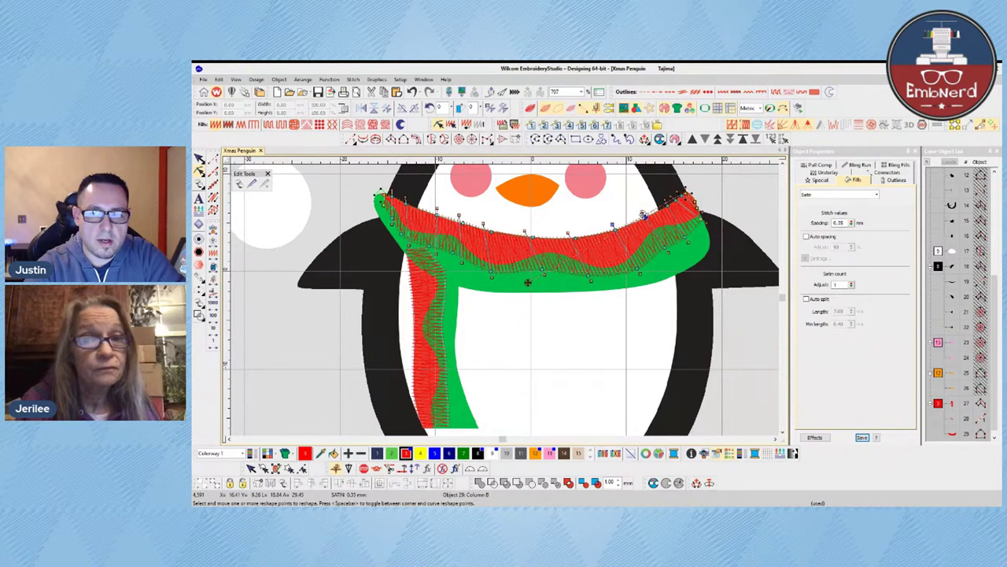
pyautogui.click(643, 213)
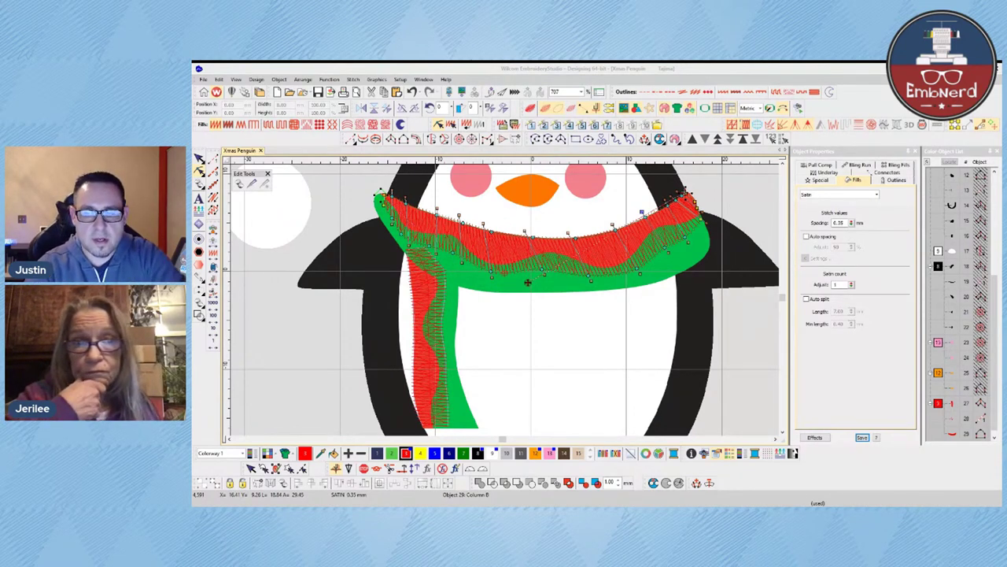
pyautogui.click(616, 280)
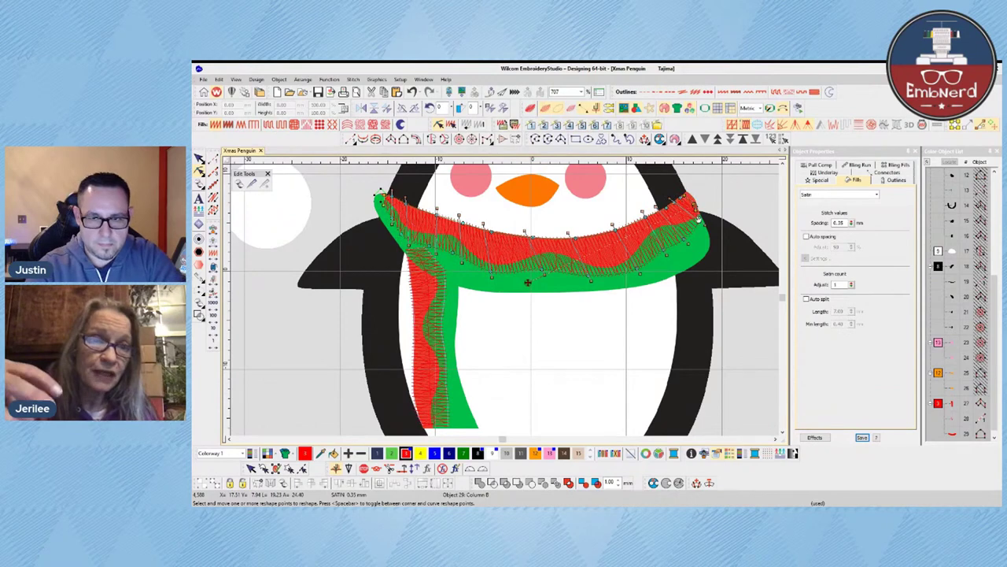
pyautogui.press('Escape')
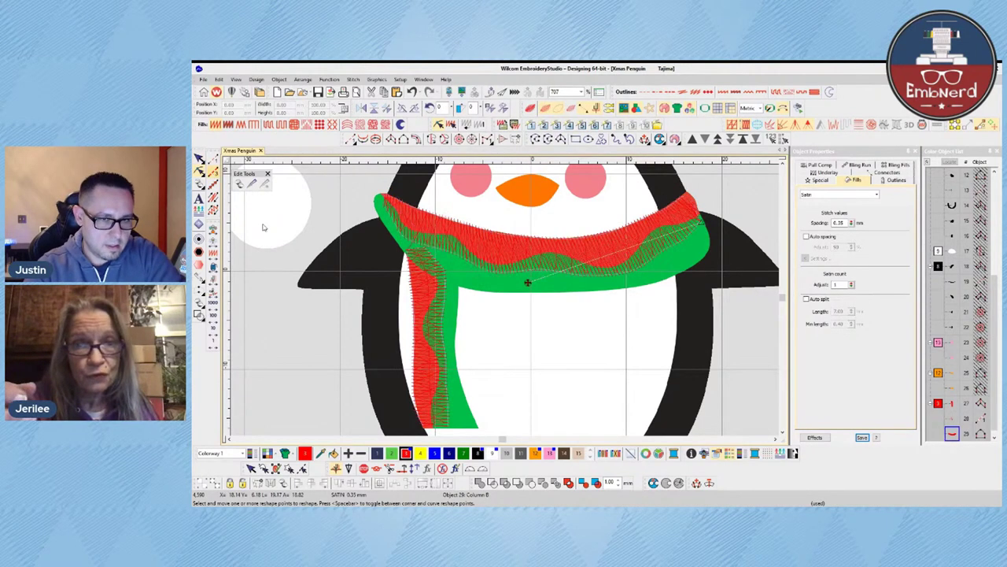
# - Digitize the green stripe of the scarf tail as a satin Column A from its lower end up into the neck band, overlapping the red
pyautogui.scroll(1, 615, 314)
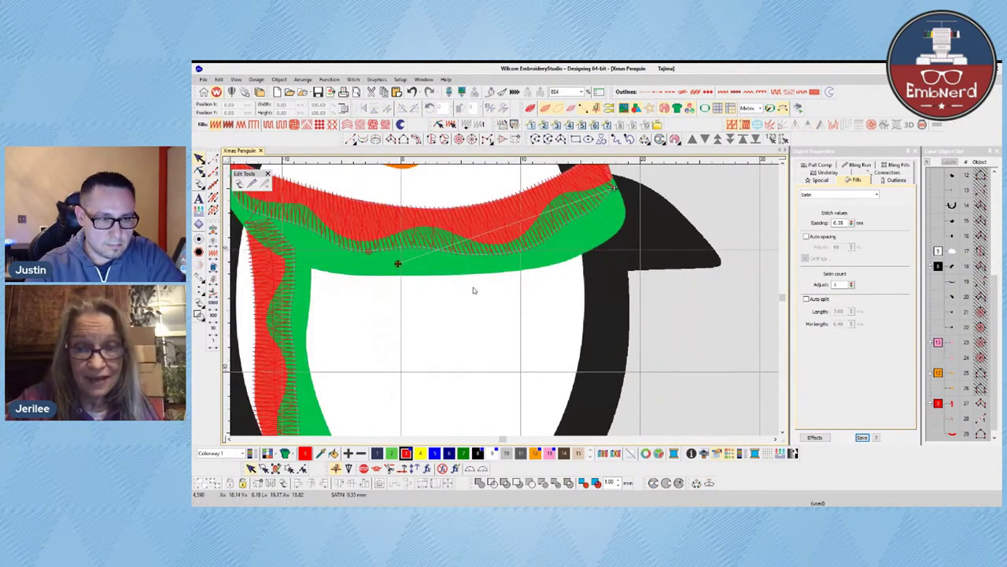
pyautogui.scroll(-2, 473, 290)
pyautogui.scroll(1, 464, 295)
pyautogui.scroll(1, 391, 230)
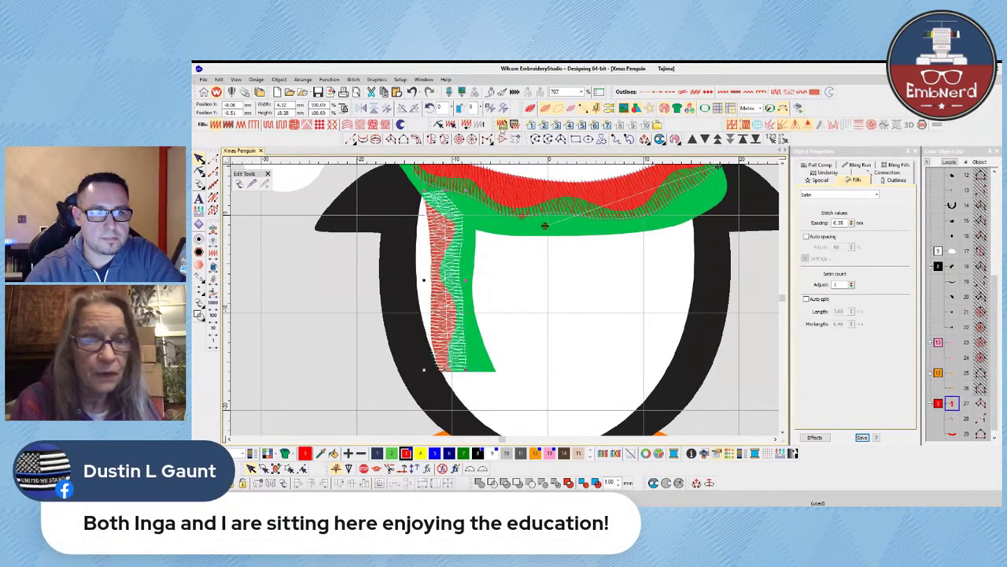
pyautogui.scroll(1, 506, 297)
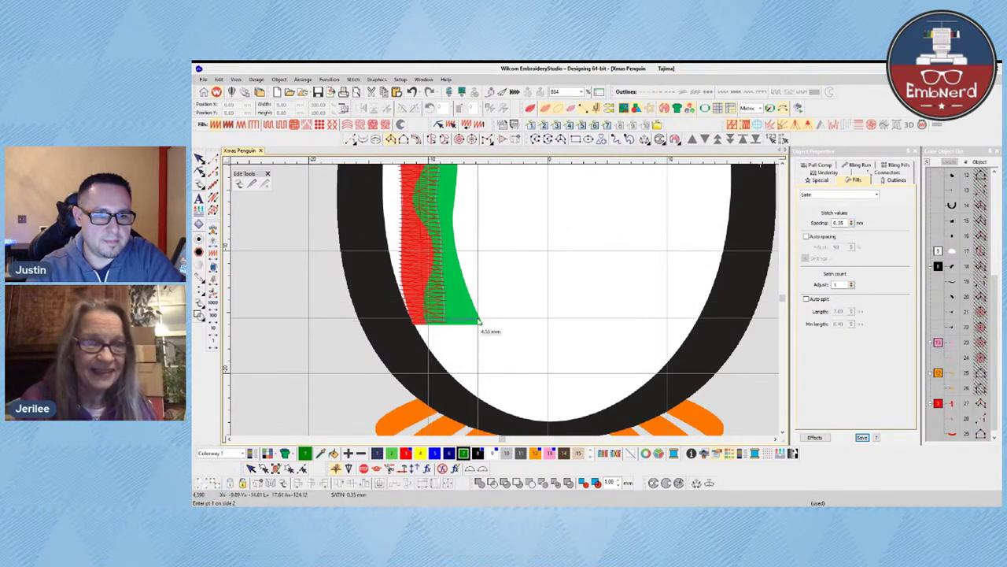
pyautogui.click(426, 298)
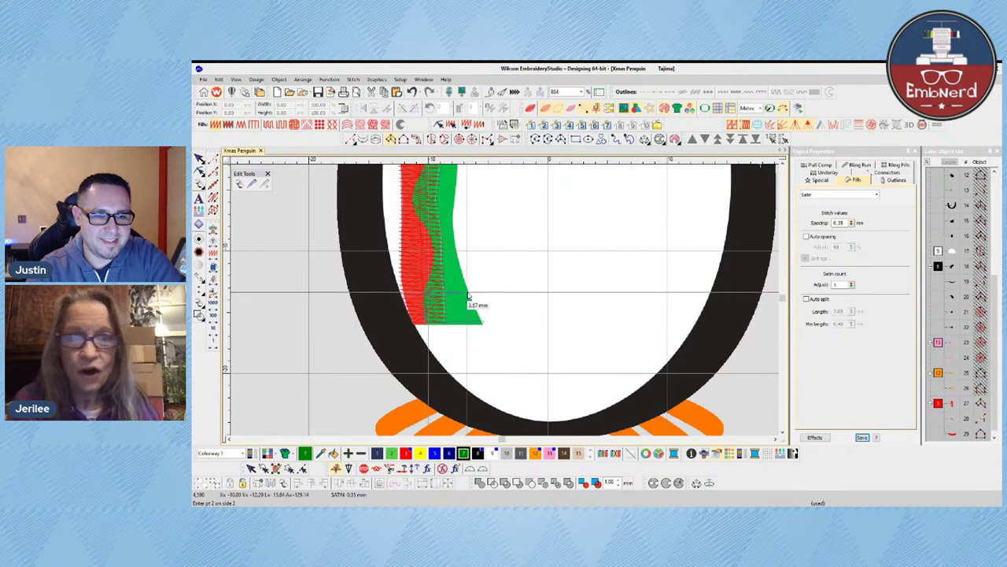
pyautogui.click(469, 293)
pyautogui.click(430, 263)
pyautogui.click(463, 266)
pyautogui.click(434, 250)
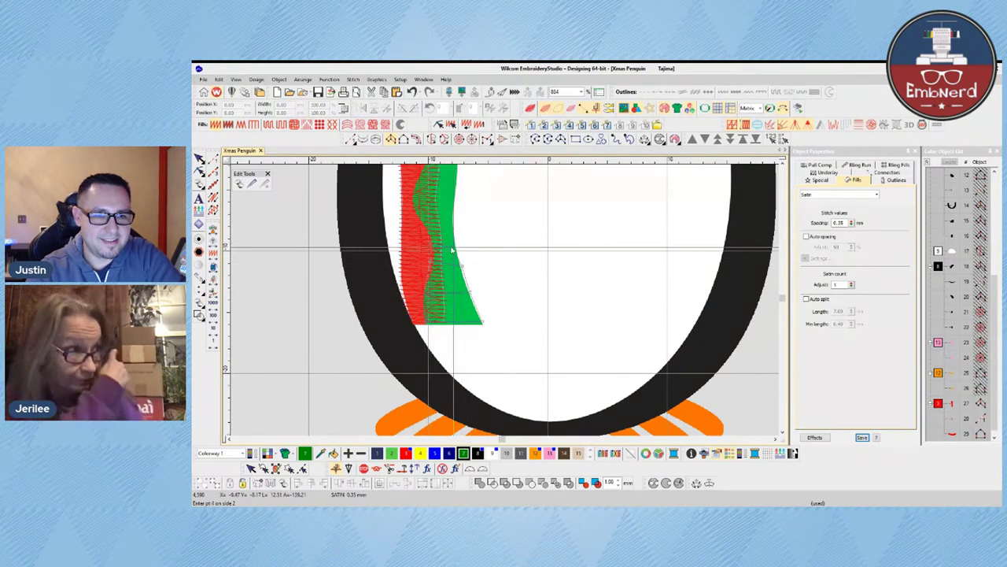
pyautogui.click(456, 246)
pyautogui.click(417, 208)
pyautogui.click(453, 214)
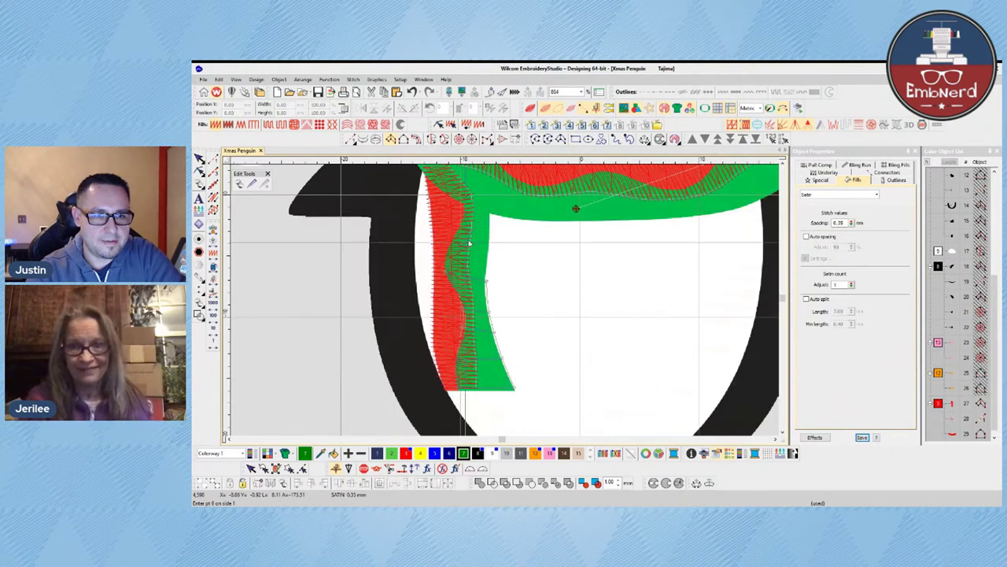
pyautogui.click(454, 242)
pyautogui.click(489, 254)
pyautogui.click(463, 224)
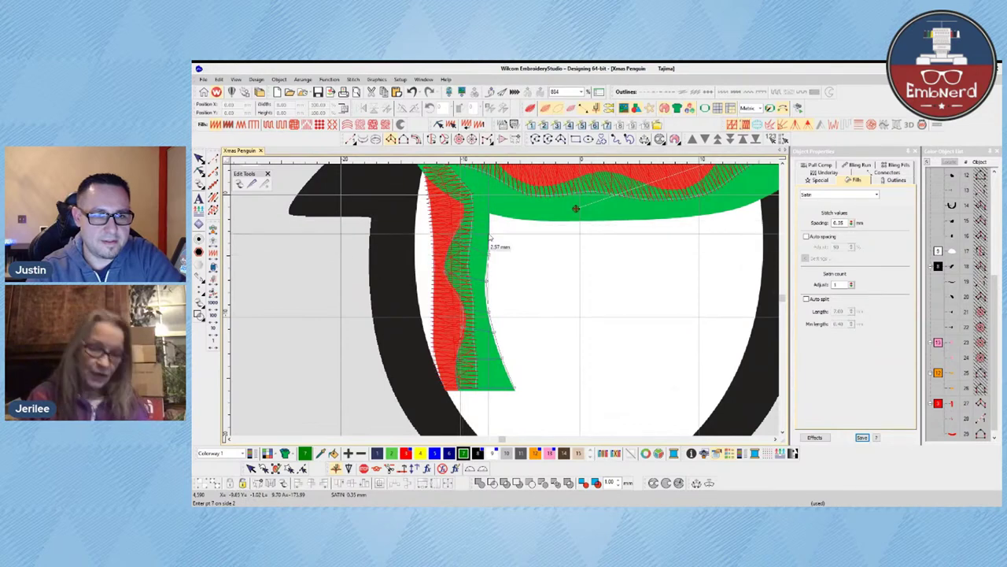
pyautogui.click(490, 234)
pyautogui.click(464, 194)
pyautogui.click(492, 203)
pyautogui.press('Return')
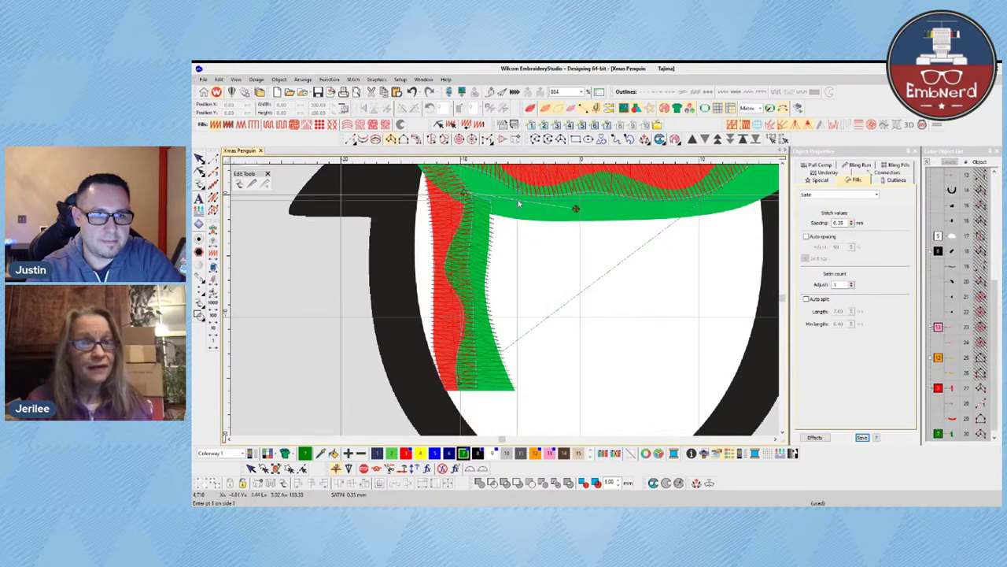
# - Digitize a green run-stitch travel line from the top of the green tail column to the neck band's upper-left tip
pyautogui.scroll(-1, 504, 204)
pyautogui.scroll(2, 482, 293)
pyautogui.press('space')
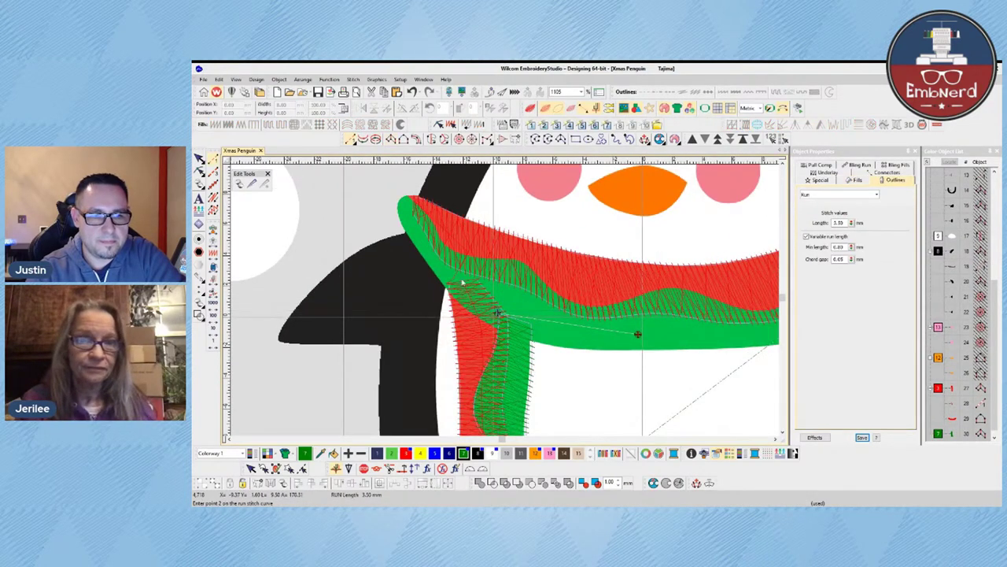
pyautogui.click(463, 279)
pyautogui.click(445, 270)
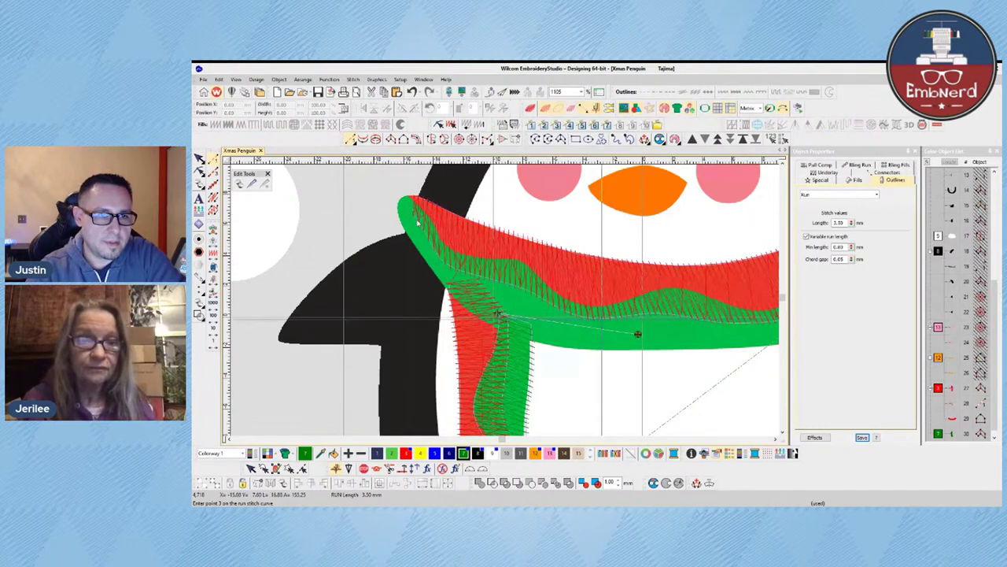
pyautogui.click(412, 218)
pyautogui.press('space')
# - Digitize the green stripe of the neck band as a satin Column A from its left tip to its rounded right end, beneath the red wave
pyautogui.click(412, 217)
pyautogui.click(410, 204)
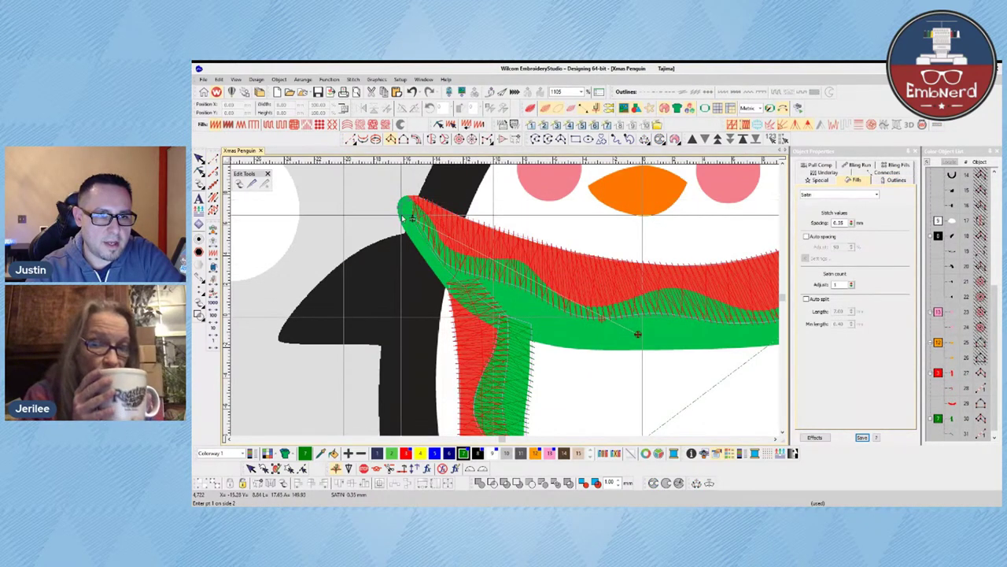
pyautogui.click(401, 219)
pyautogui.click(418, 209)
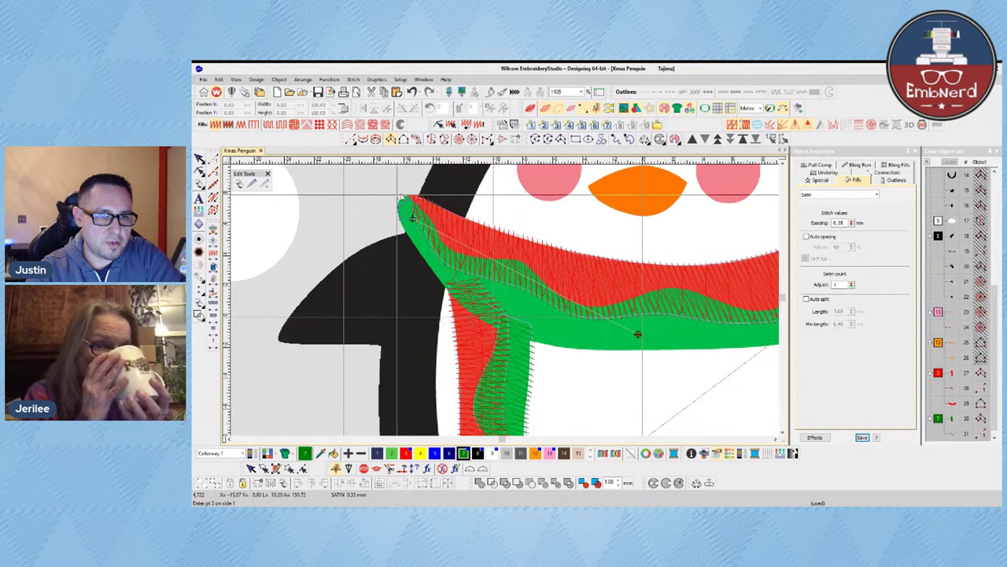
pyautogui.click(409, 232)
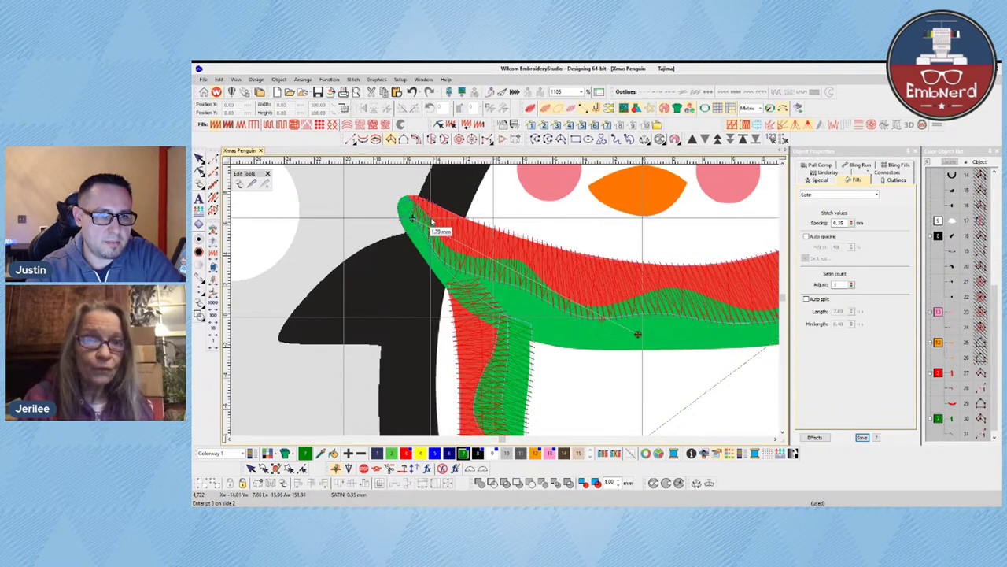
pyautogui.click(443, 253)
pyautogui.click(447, 285)
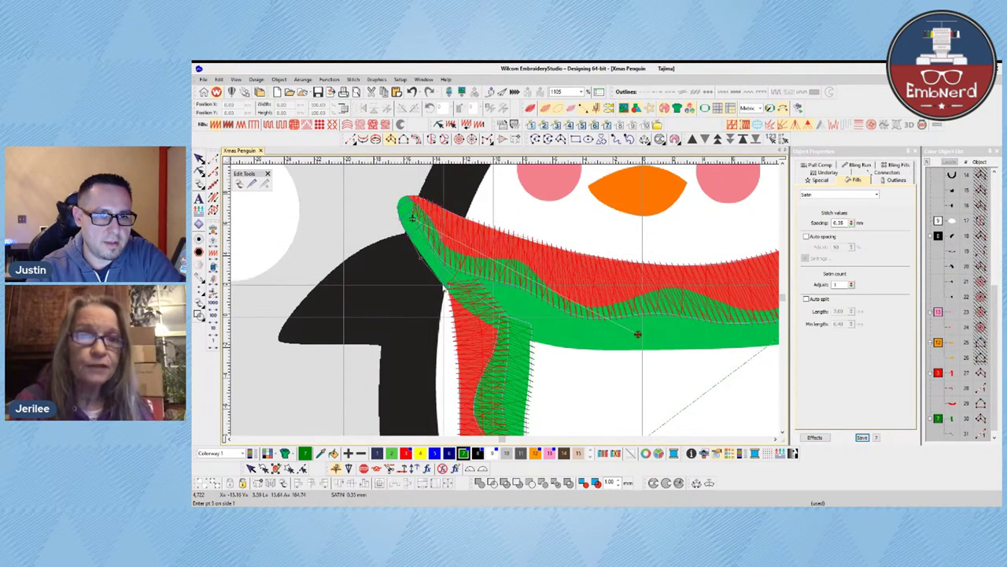
pyautogui.click(457, 253)
pyautogui.click(480, 316)
pyautogui.click(482, 261)
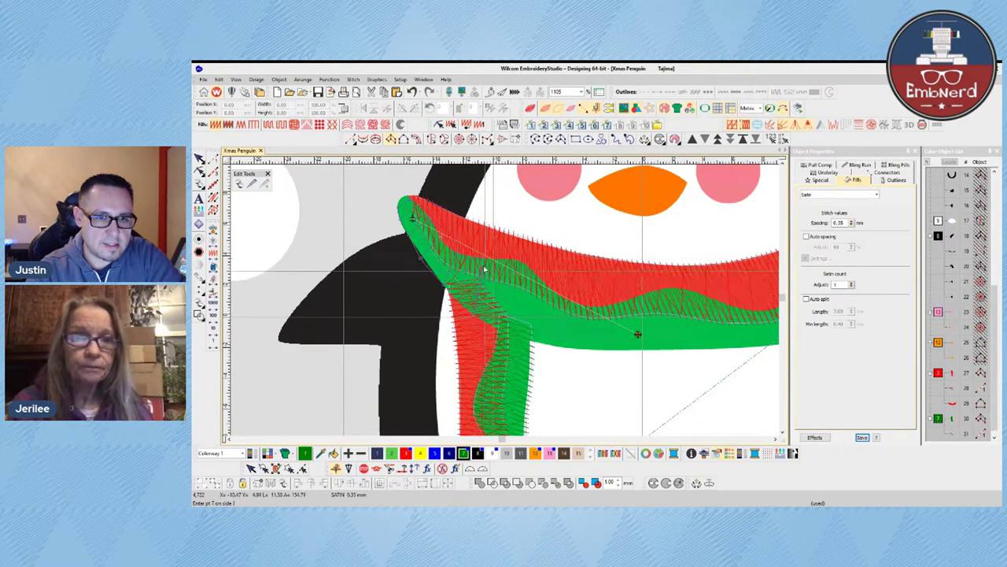
pyautogui.click(496, 321)
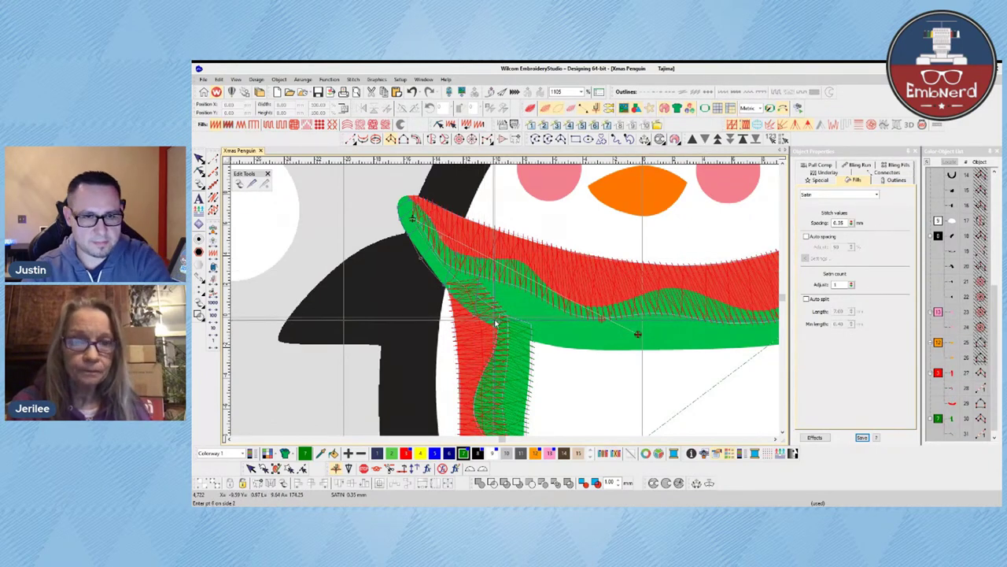
pyautogui.click(480, 265)
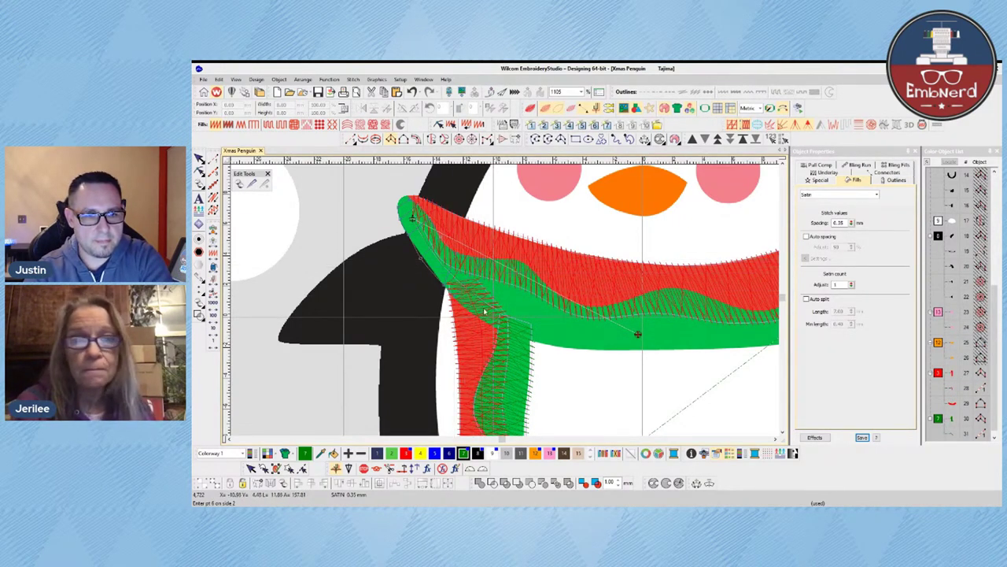
pyautogui.click(481, 318)
pyautogui.click(521, 261)
pyautogui.click(506, 332)
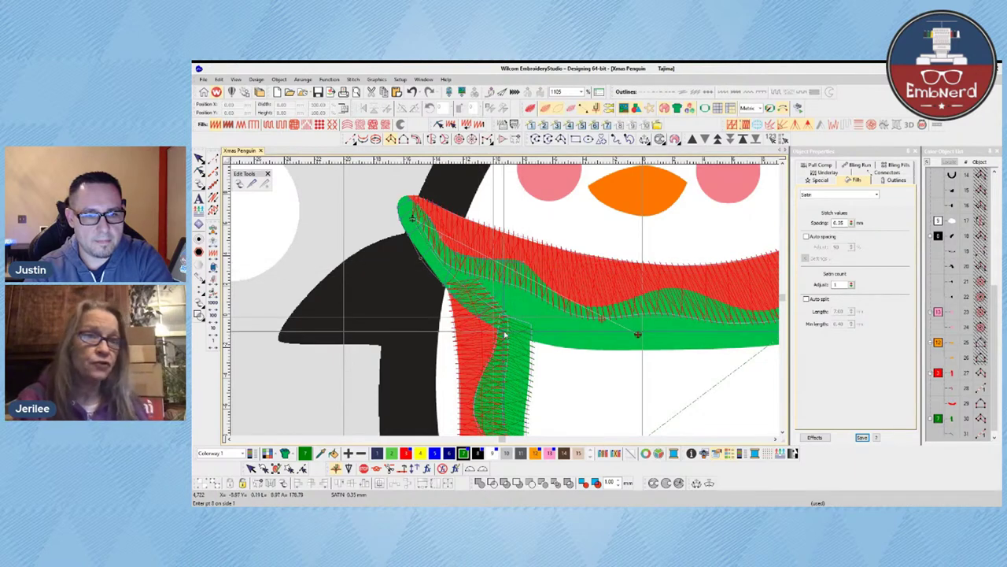
pyautogui.click(548, 295)
pyautogui.click(572, 348)
pyautogui.click(581, 306)
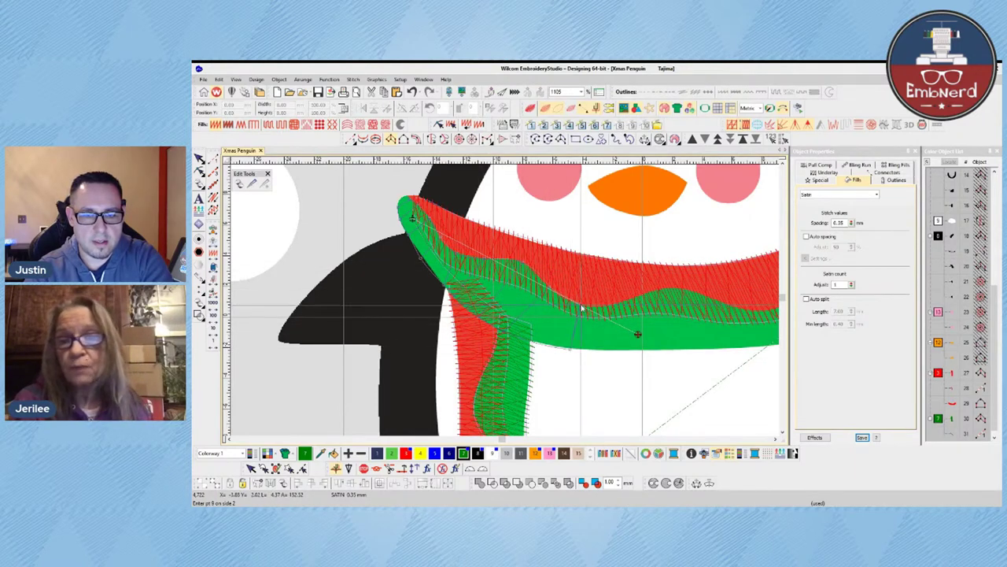
pyautogui.click(631, 349)
pyautogui.click(644, 303)
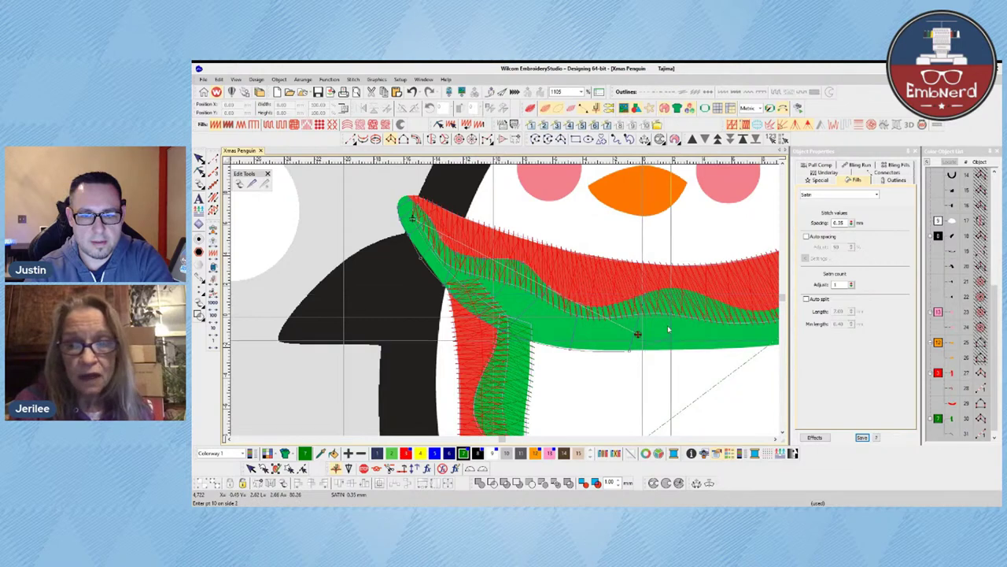
pyautogui.click(673, 349)
pyautogui.click(719, 350)
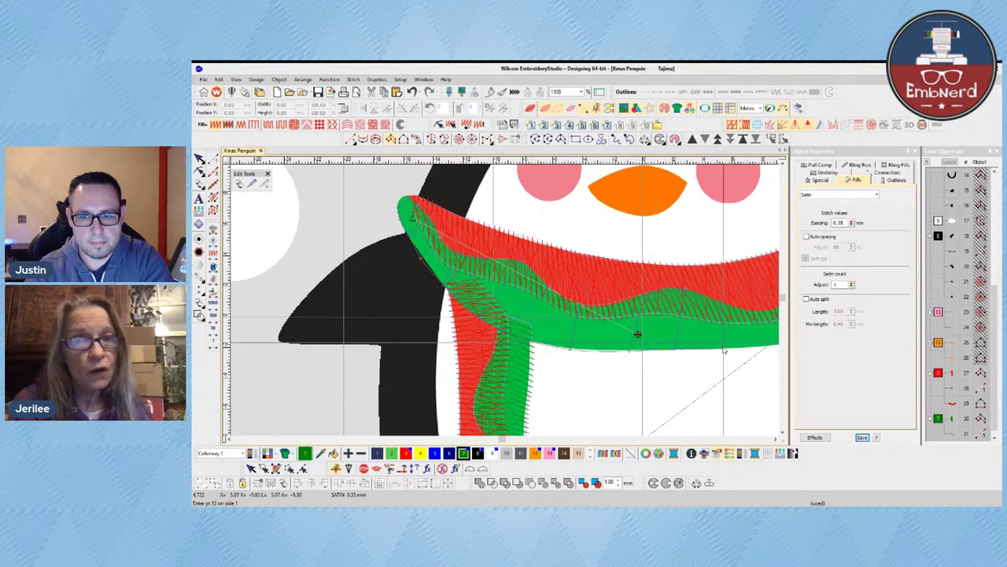
pyautogui.click(726, 304)
pyautogui.click(652, 340)
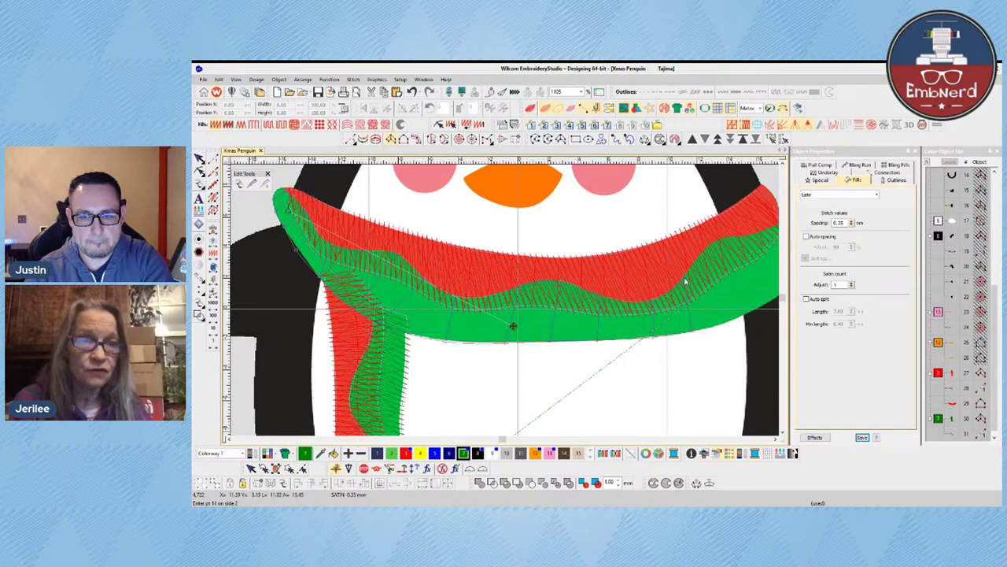
pyautogui.click(685, 290)
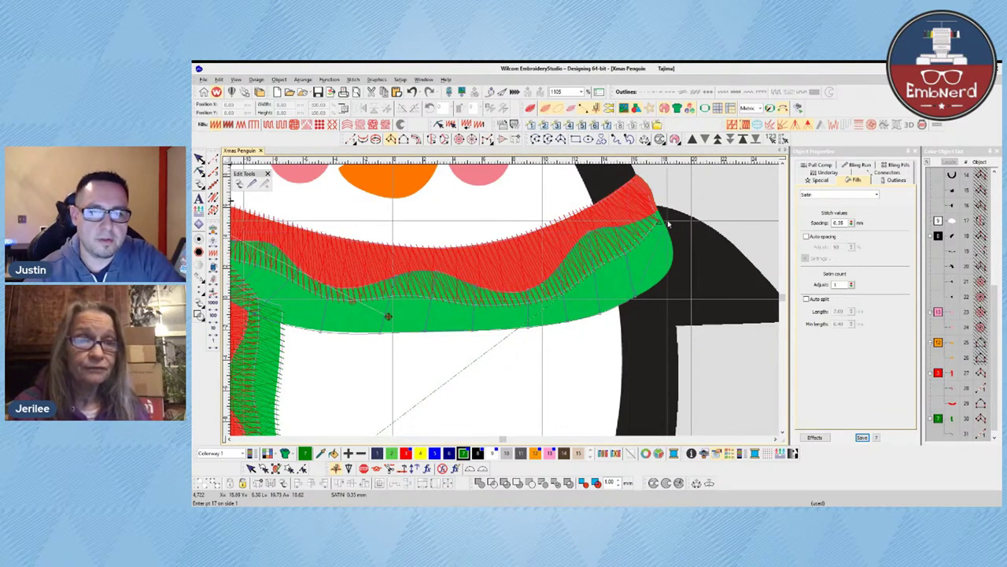
pyautogui.click(661, 281)
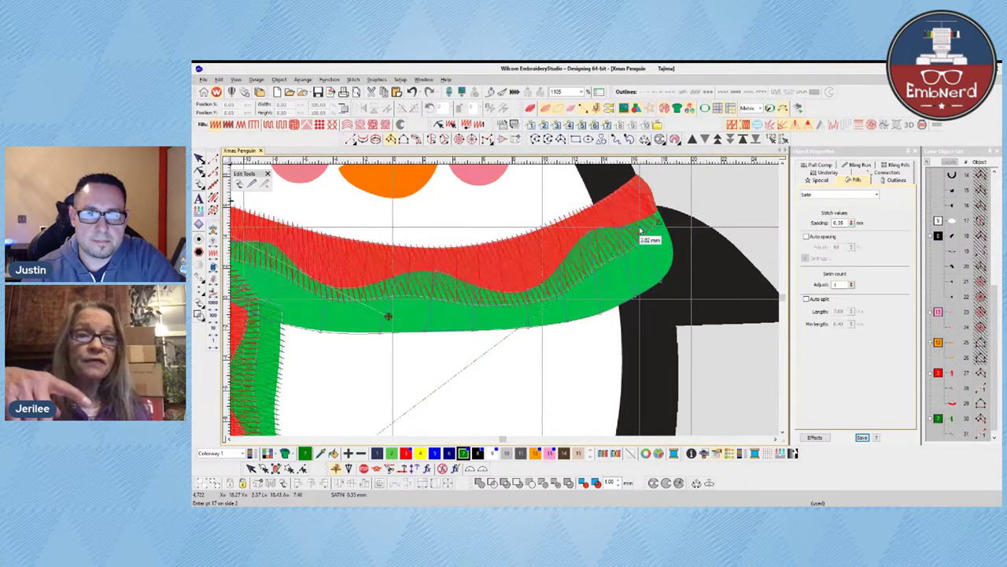
pyautogui.click(642, 223)
pyautogui.click(672, 259)
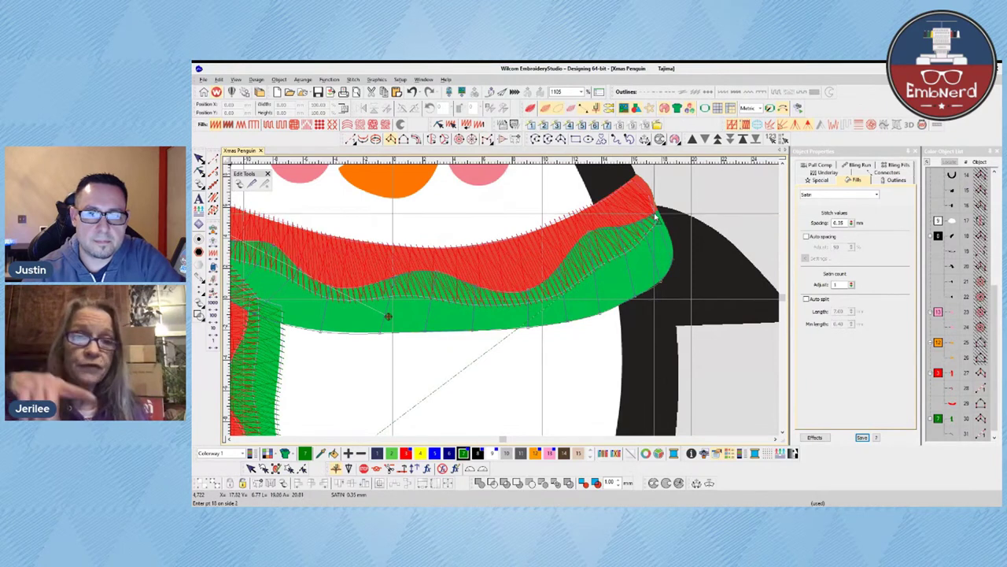
pyautogui.press('Return')
pyautogui.scroll(-2, 452, 298)
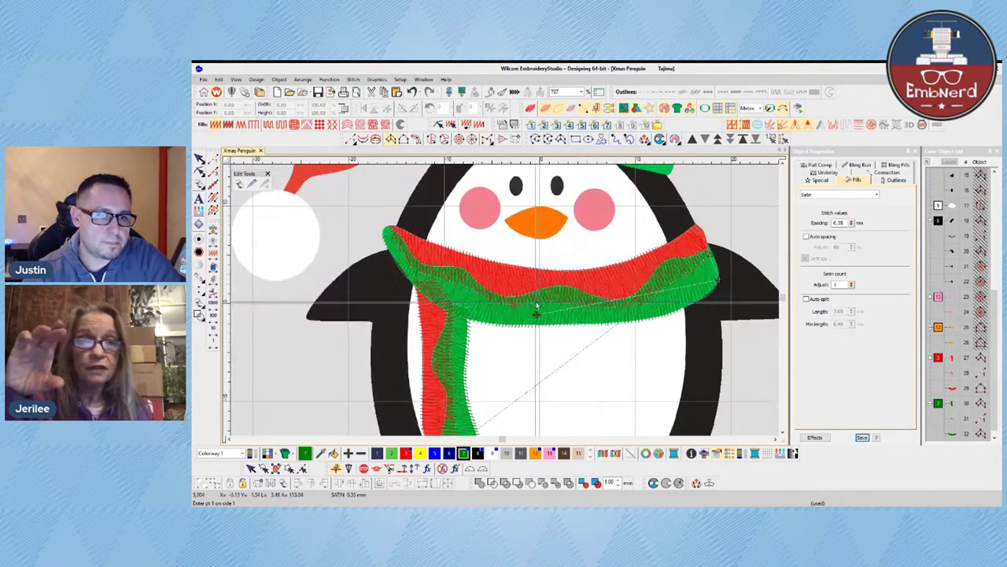
# - Reshape the left end of the green neck band column by adjusting its stitch angles and edge points near the tip
pyautogui.click(199, 171)
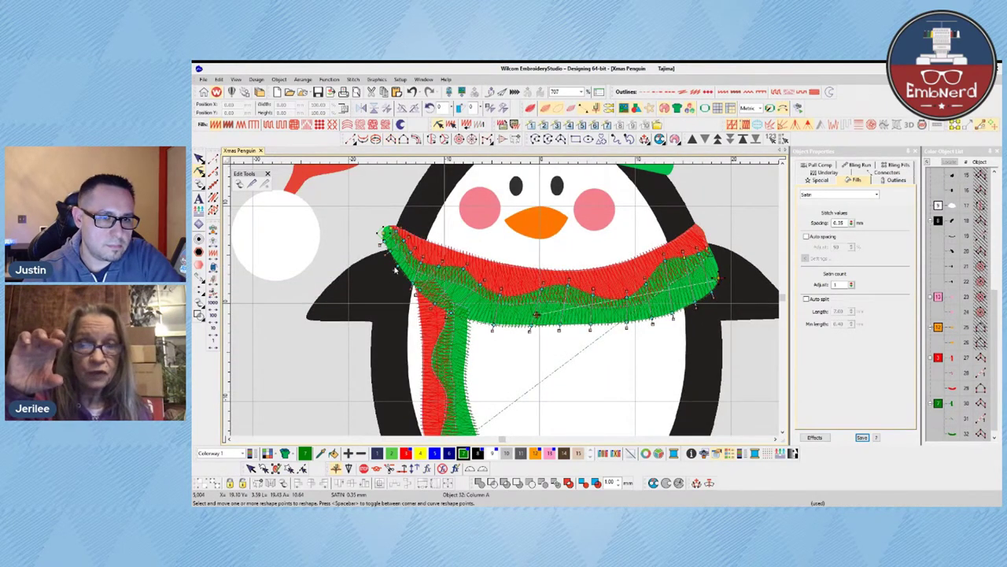
pyautogui.moveTo(422, 258); pyautogui.dragTo(422, 300)
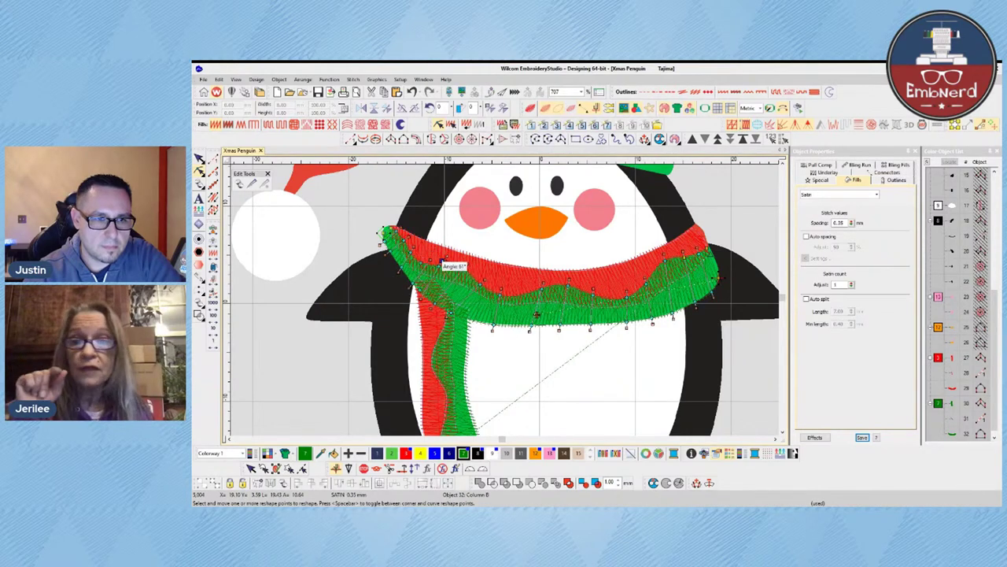
pyautogui.moveTo(351, 211); pyautogui.dragTo(415, 255)
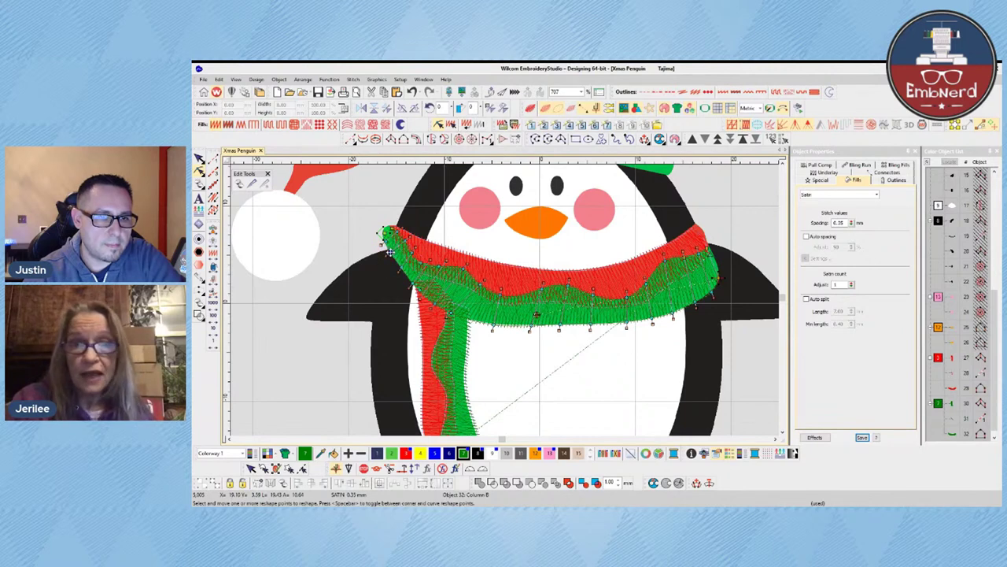
pyautogui.moveTo(386, 241); pyautogui.dragTo(384, 242)
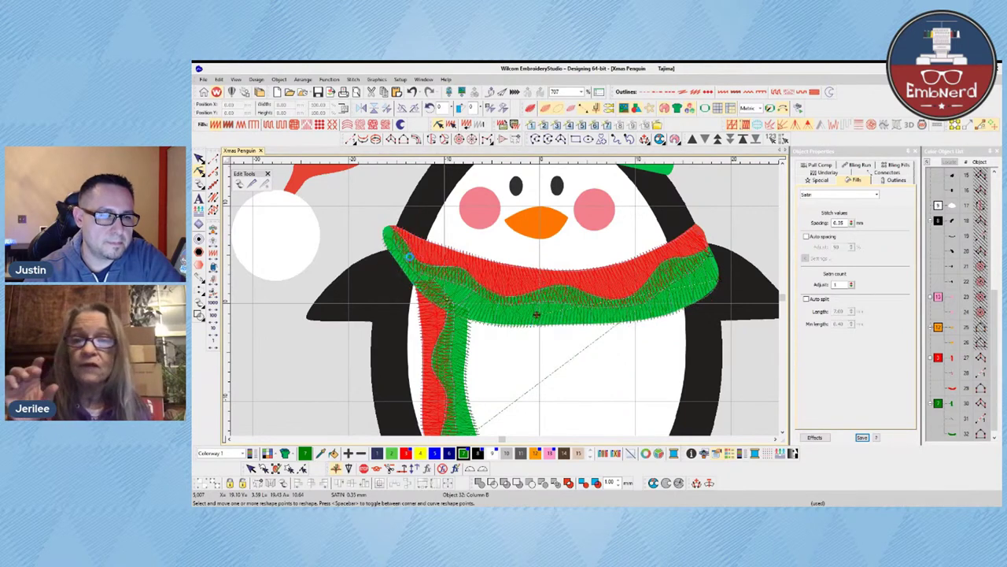
pyautogui.click(388, 234)
pyautogui.click(640, 334)
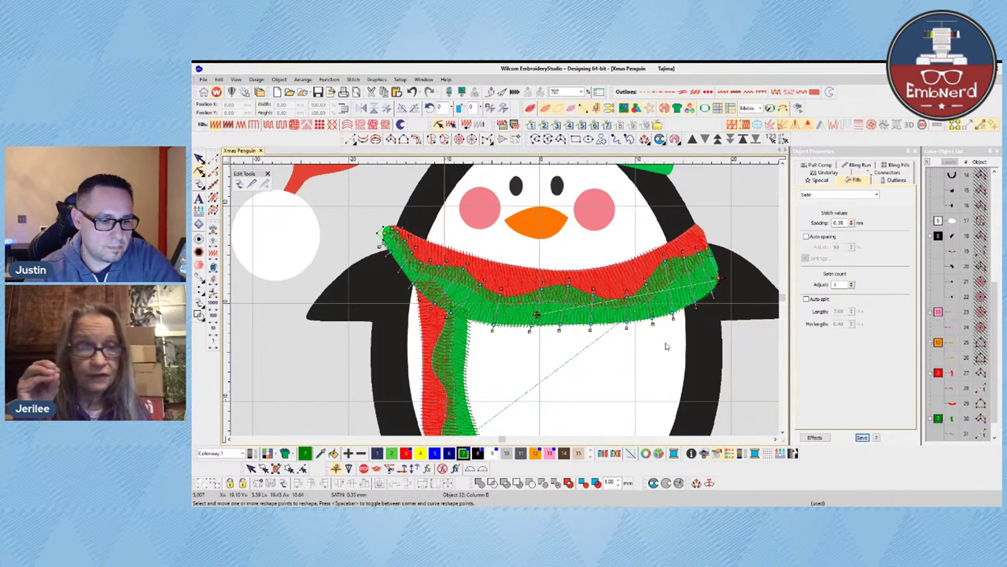
# - Examine the finished scarf on the whole penguin and the hat artwork above it
pyautogui.press('0')
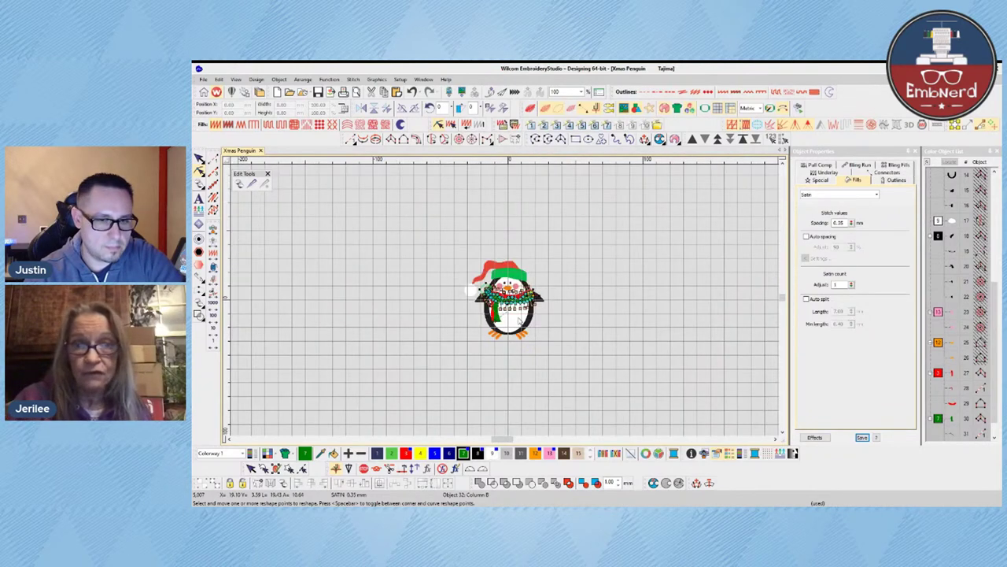
pyautogui.press('b')
pyautogui.moveTo(435, 266); pyautogui.dragTo(563, 332)
pyautogui.click(212, 172)
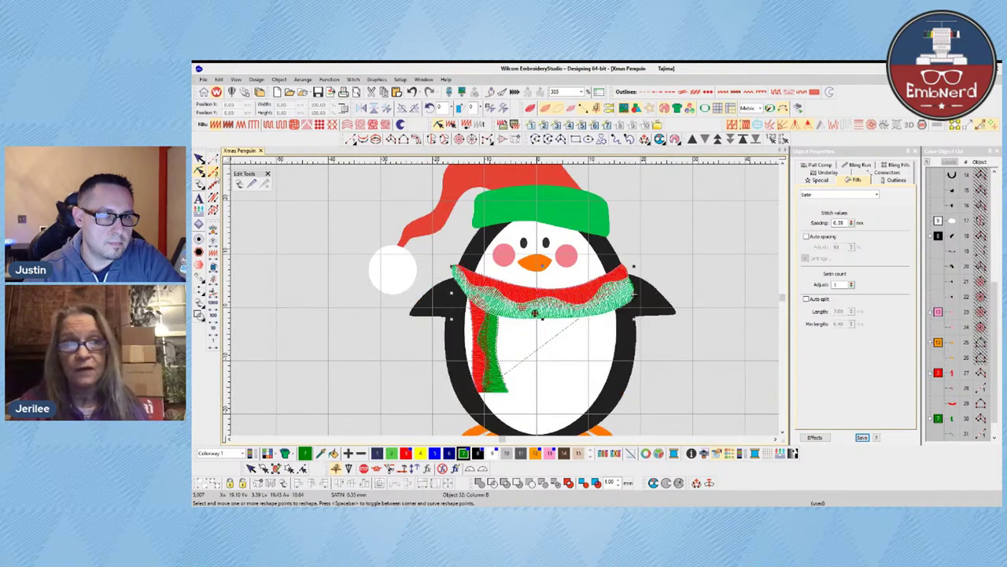
pyautogui.press('Escape')
pyautogui.press('b')
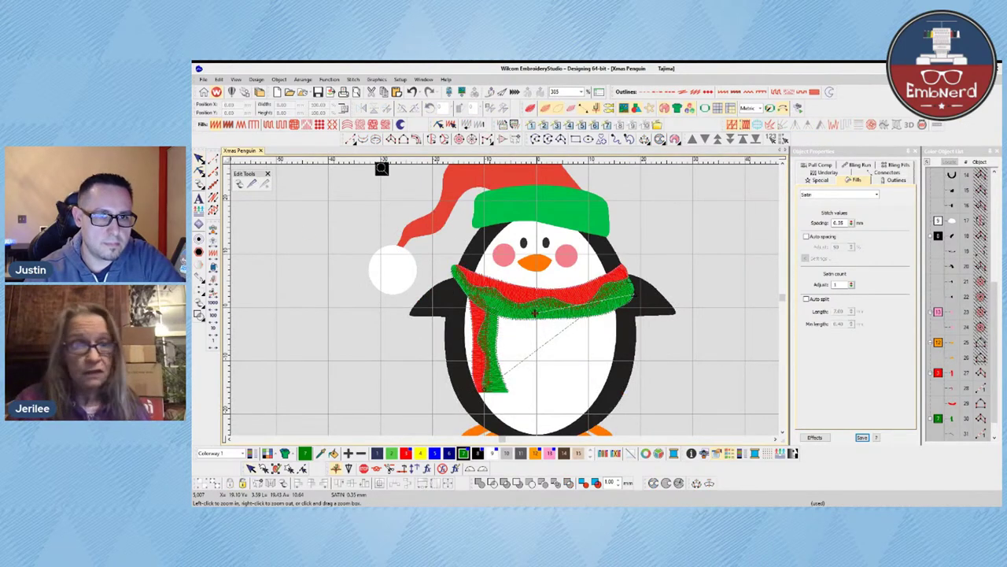
pyautogui.rightClick(546, 243)
pyautogui.moveTo(366, 230); pyautogui.dragTo(567, 329)
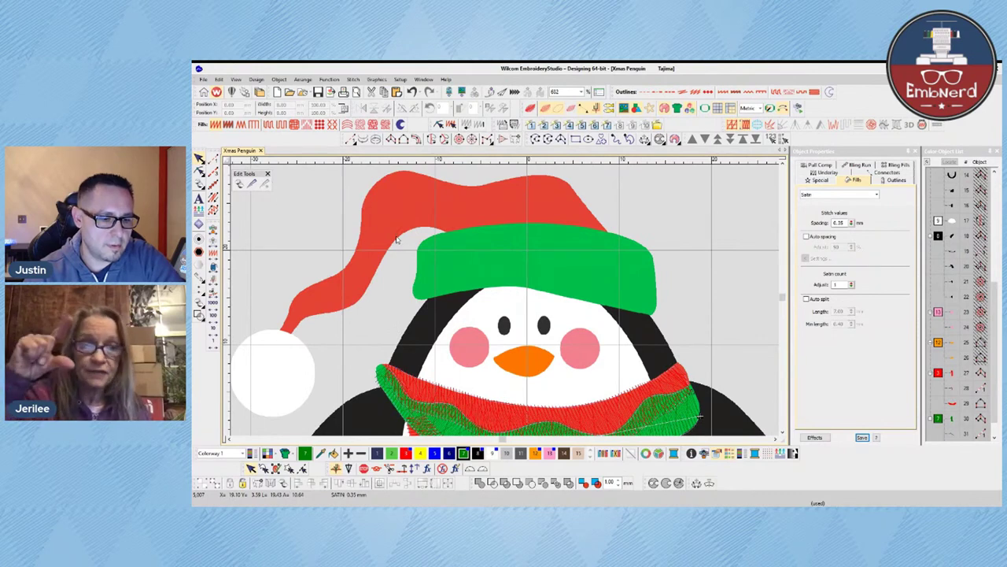
pyautogui.scroll(-3, 690, 340)
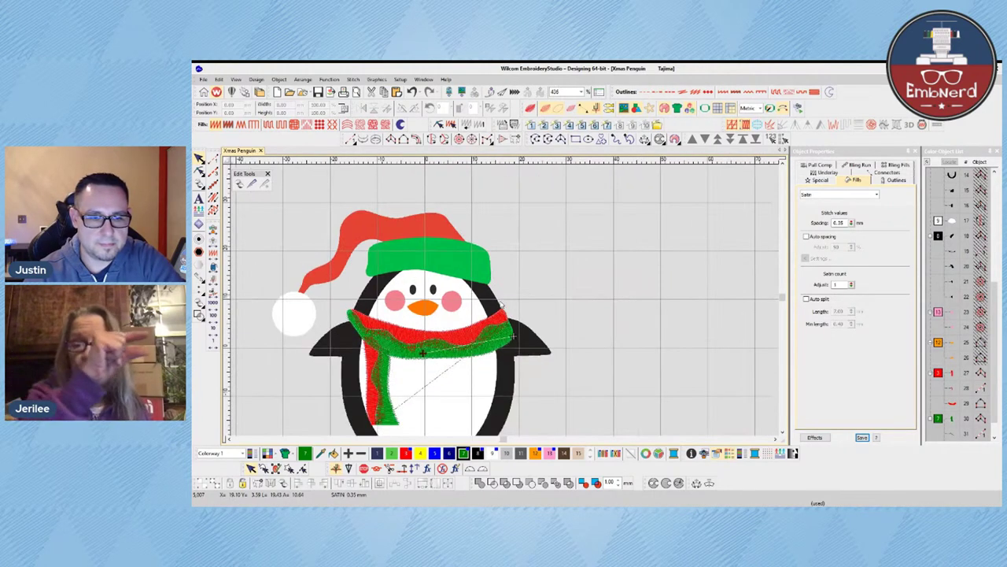
pyautogui.scroll(2, 497, 303)
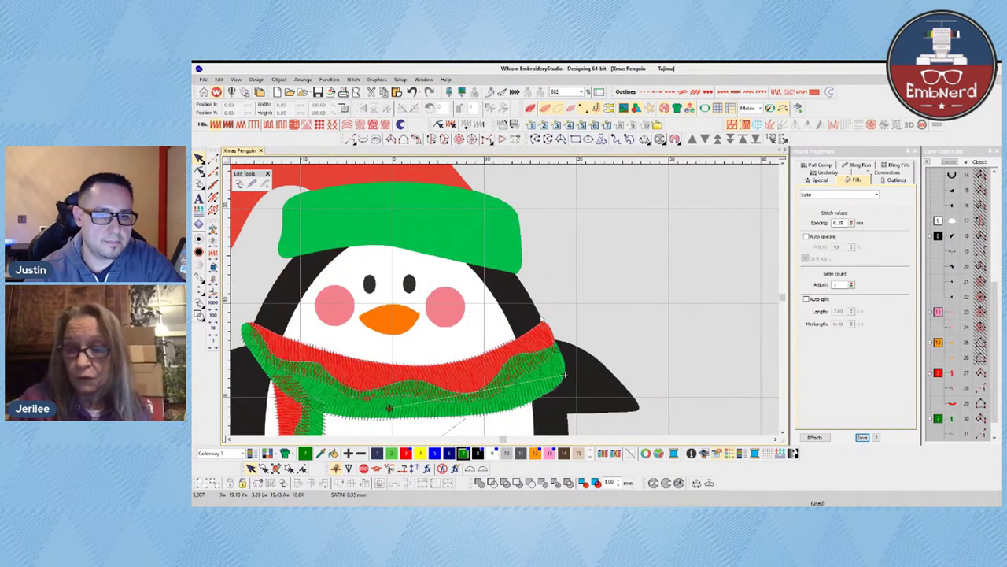
pyautogui.scroll(-1, 503, 303)
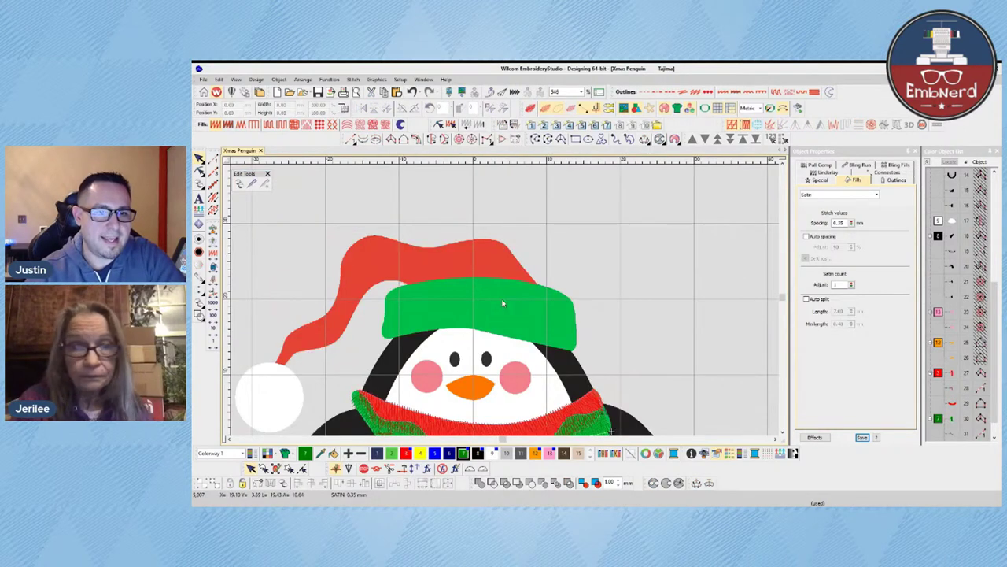
pyautogui.scroll(3, 592, 205)
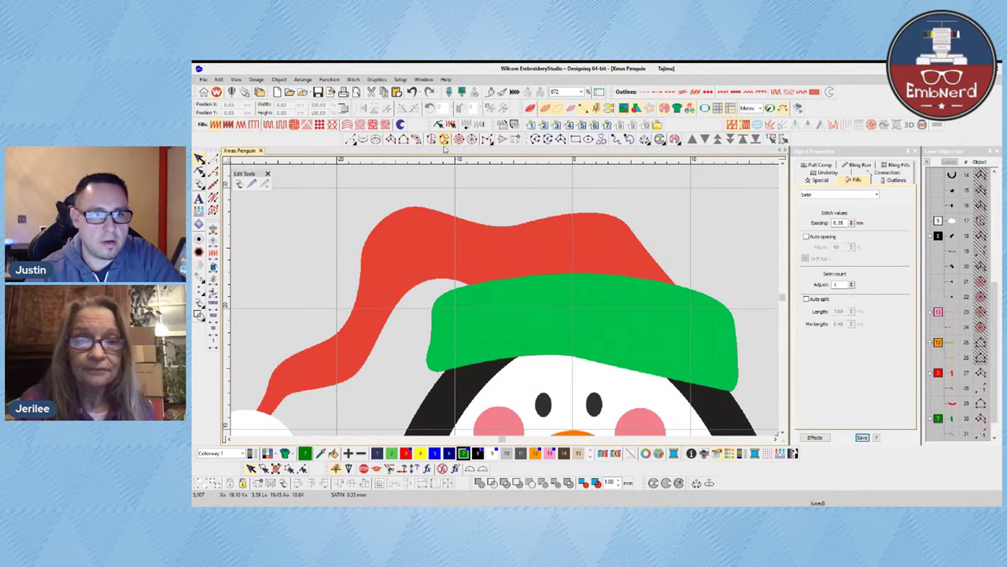
pyautogui.hotkey('ctrl', '1')
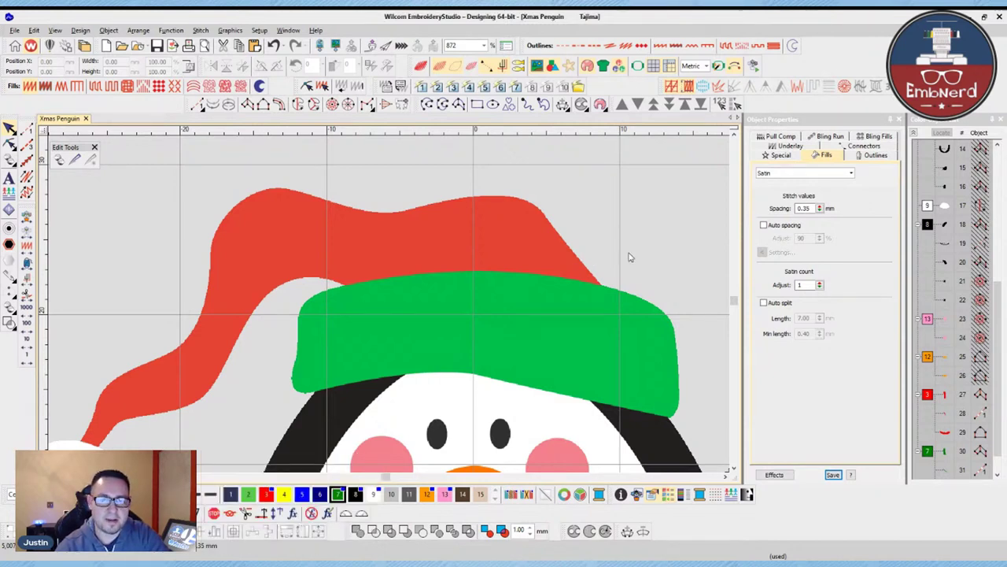
# - Begin a satin Column A at the hat's right corner, placing point pairs along the red crown and just beneath the green brim's upper edge
pyautogui.click(248, 105)
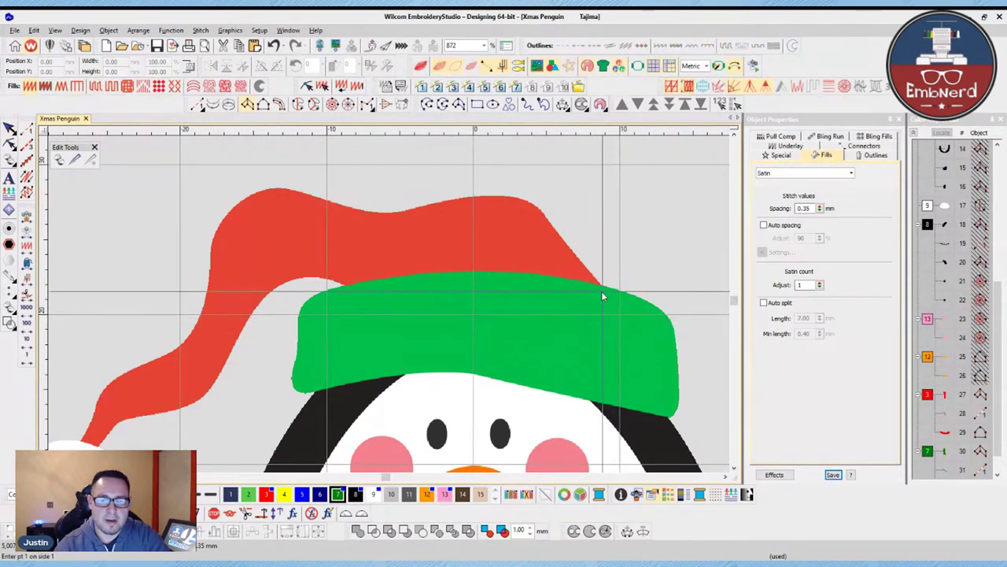
pyautogui.click(600, 308)
pyautogui.click(584, 268)
pyautogui.click(566, 299)
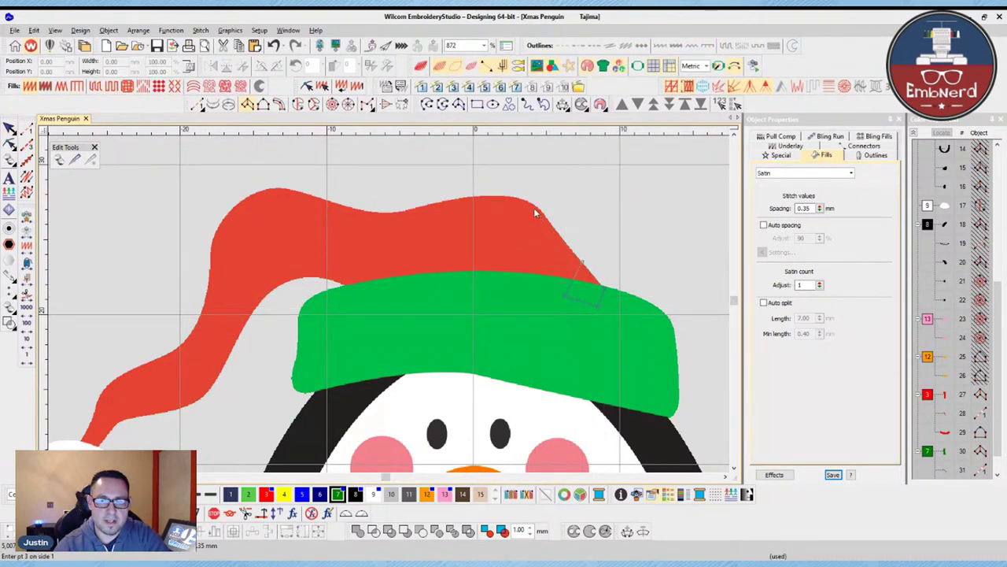
pyautogui.click(534, 206)
pyautogui.click(504, 294)
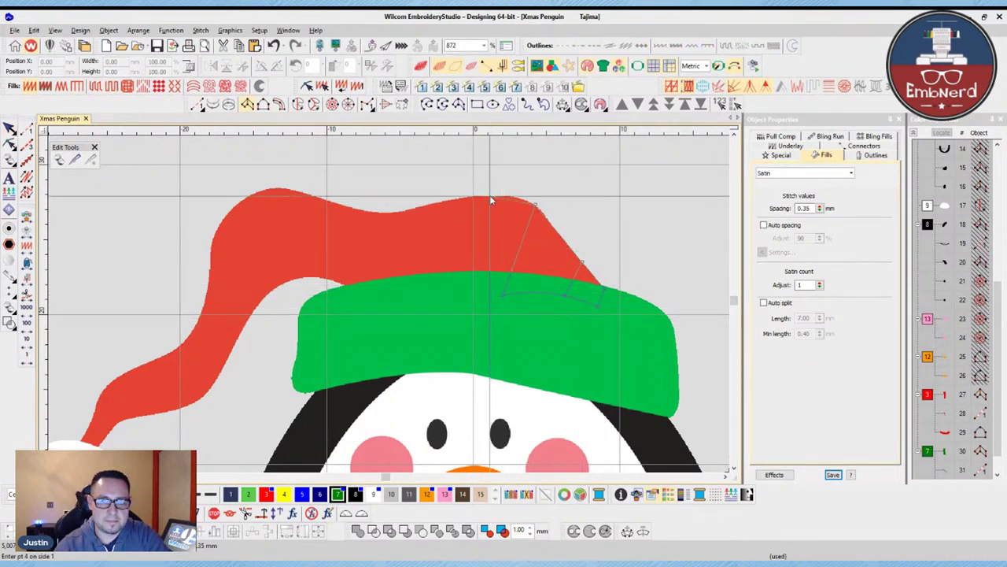
pyautogui.click(490, 195)
pyautogui.click(475, 288)
pyautogui.click(425, 206)
pyautogui.click(405, 276)
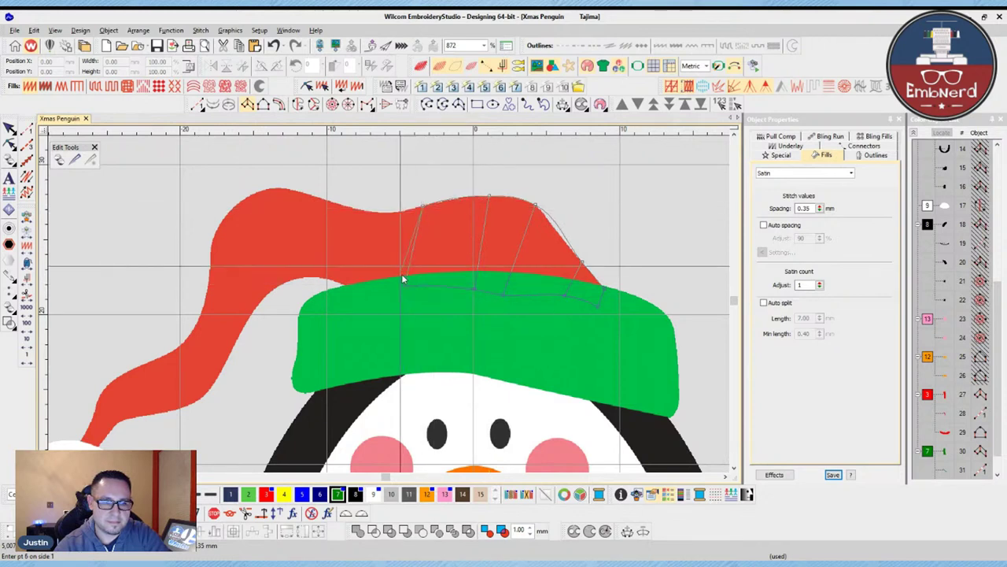
pyautogui.click(382, 212)
pyautogui.click(349, 286)
# - Continue the hat column around its left bend and down the curved tail, ending inside the white pompom, and generate the stitches
pyautogui.click(317, 199)
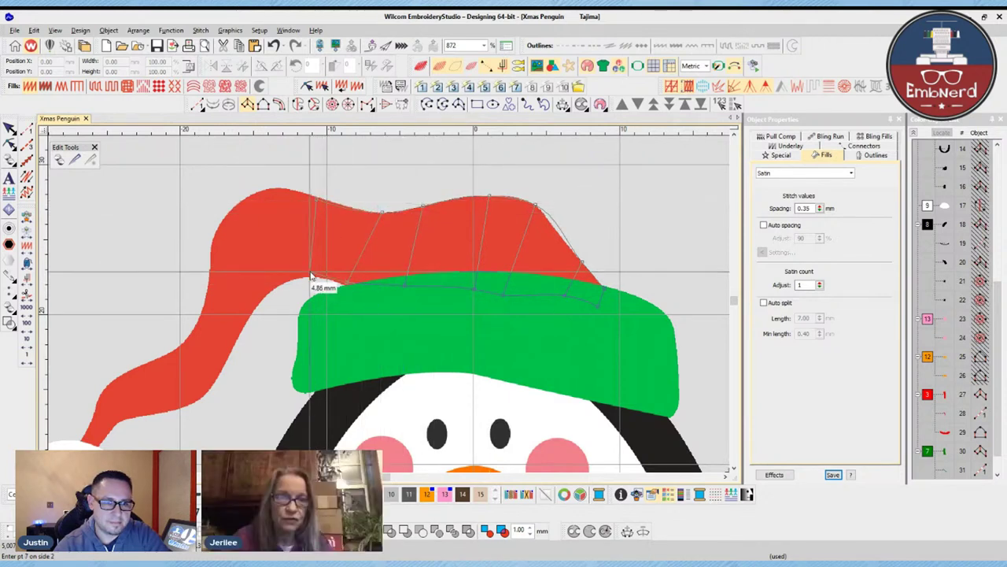
pyautogui.click(309, 275)
pyautogui.click(267, 196)
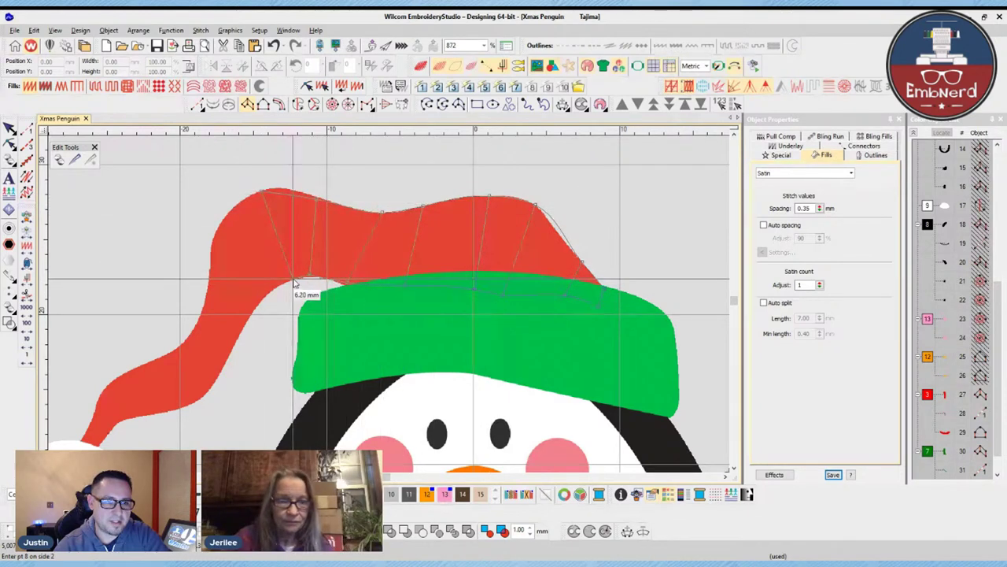
pyautogui.click(269, 295)
pyautogui.click(203, 288)
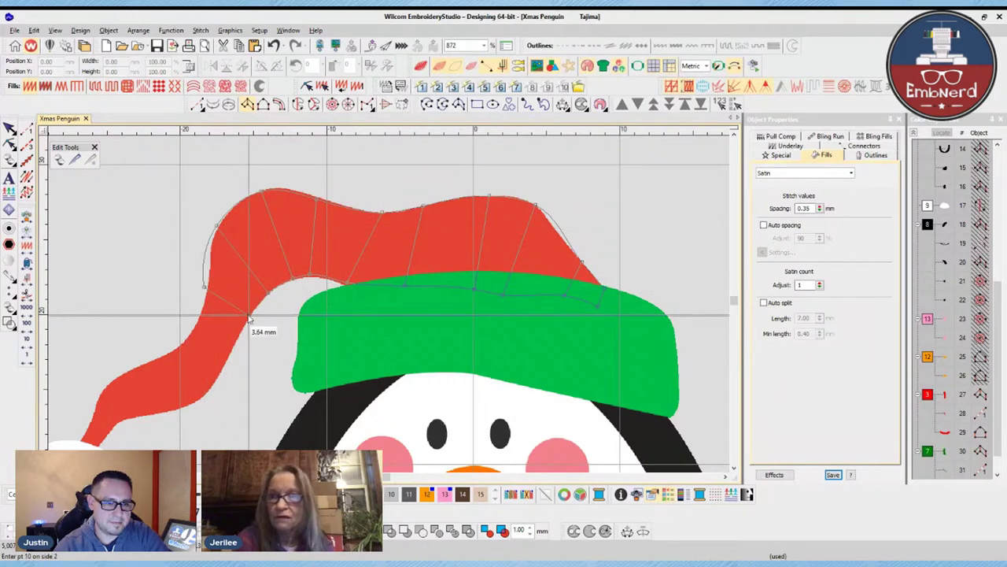
pyautogui.click(239, 348)
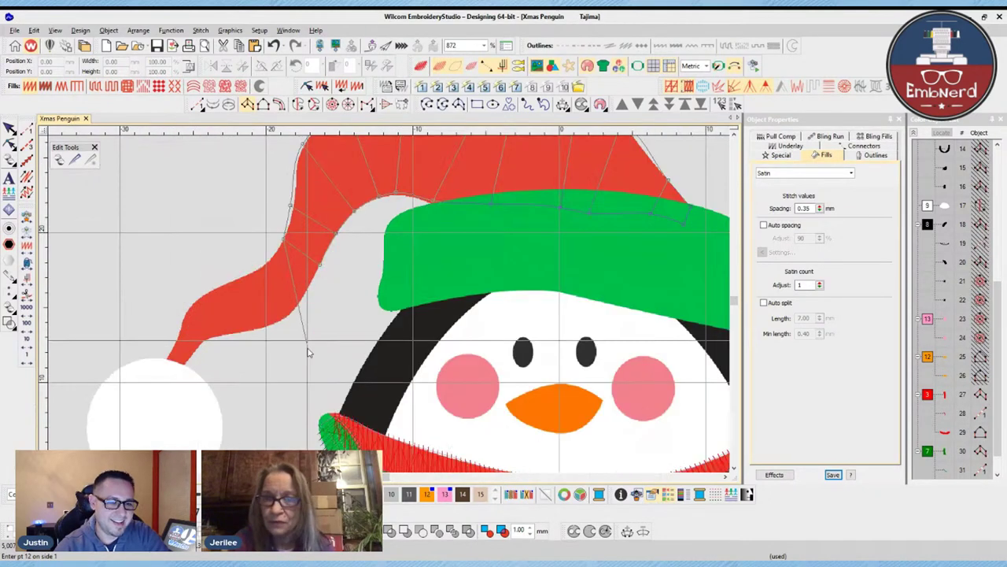
pyautogui.click(278, 323)
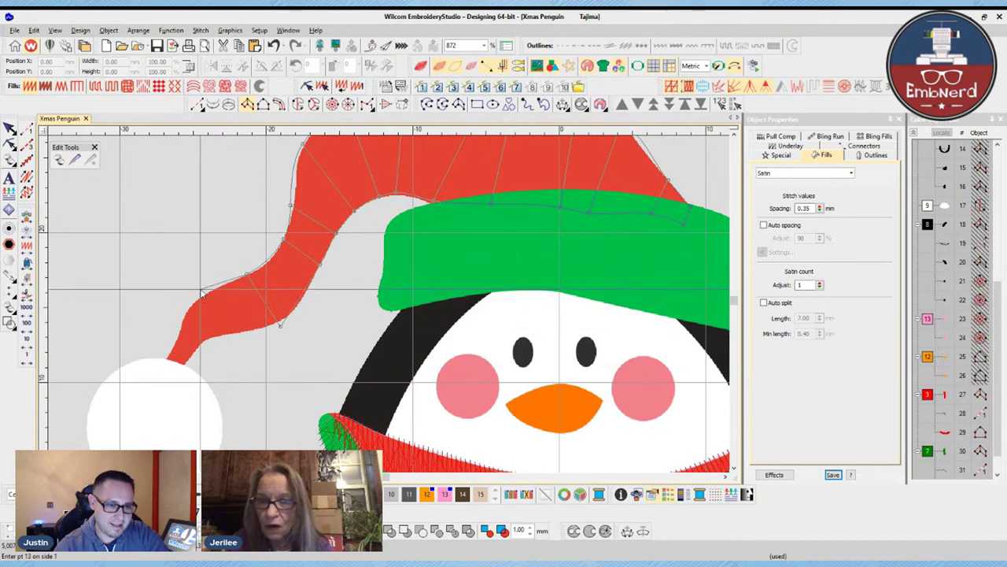
pyautogui.click(229, 337)
pyautogui.click(189, 319)
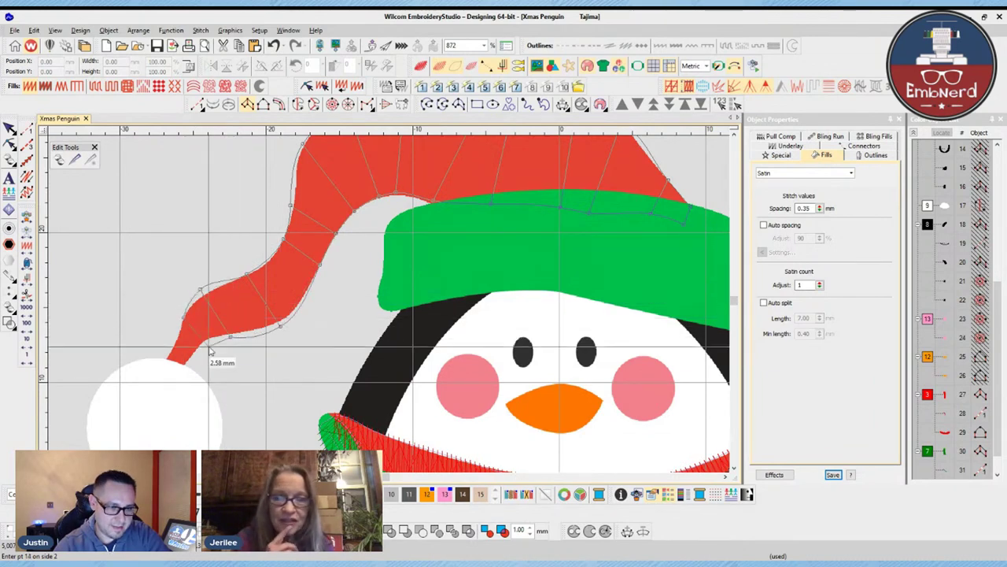
pyautogui.click(163, 368)
pyautogui.scroll(-1, 395, 307)
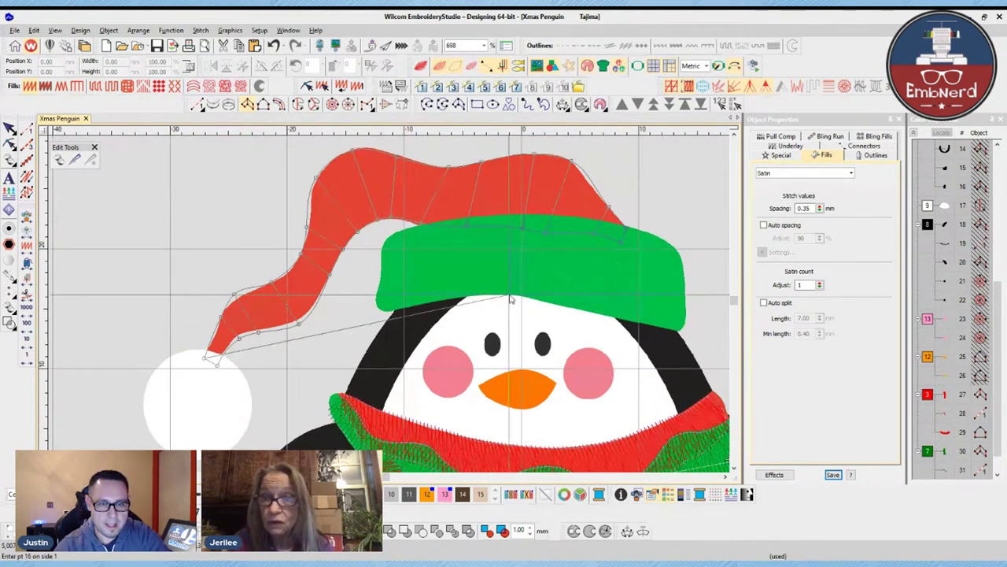
pyautogui.press('Return')
# - Reshape the hat column to follow the artwork at the left bend and tail, adding an edge point on the right slope
pyautogui.press('h')
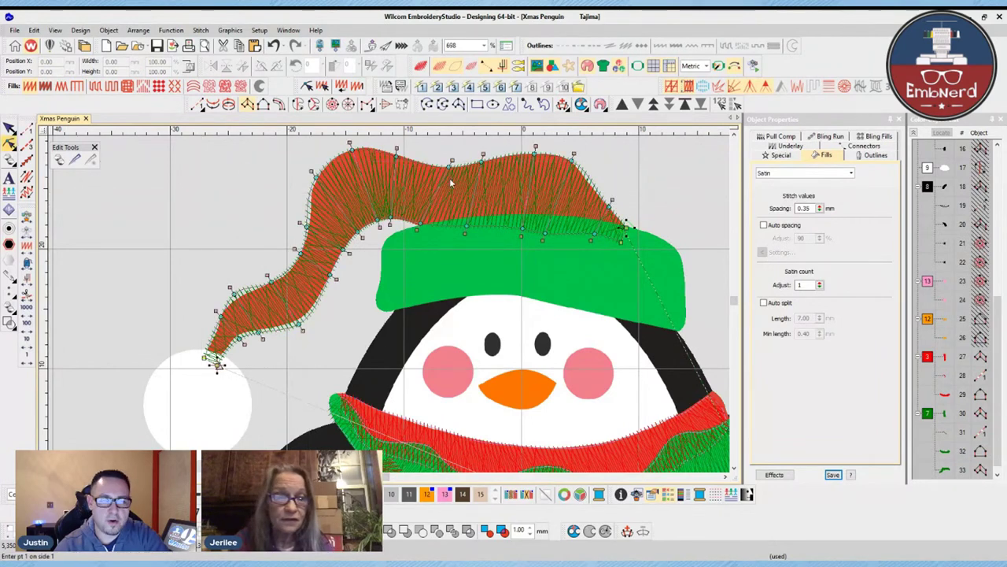
pyautogui.moveTo(441, 155); pyautogui.dragTo(397, 155)
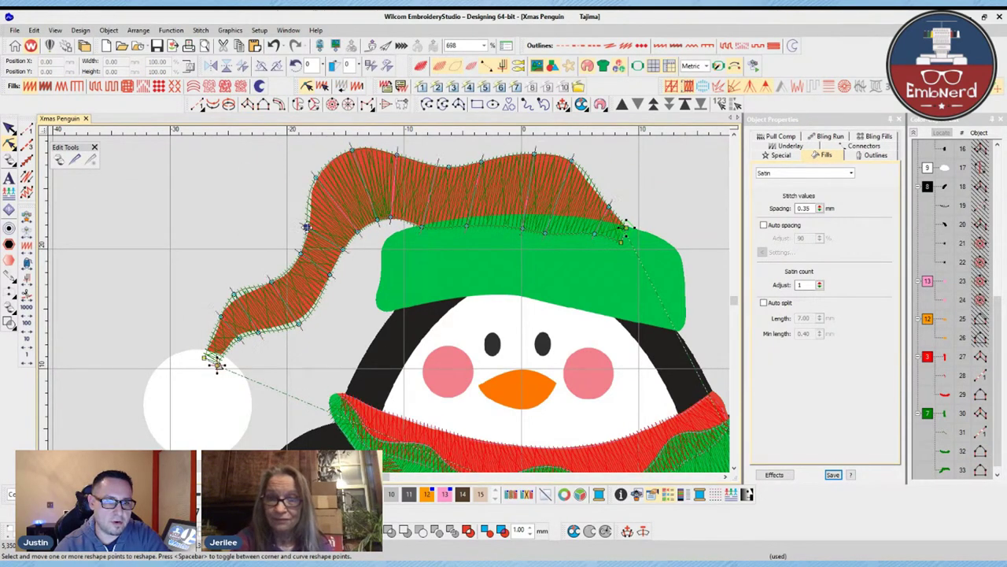
pyautogui.moveTo(306, 227); pyautogui.dragTo(308, 227)
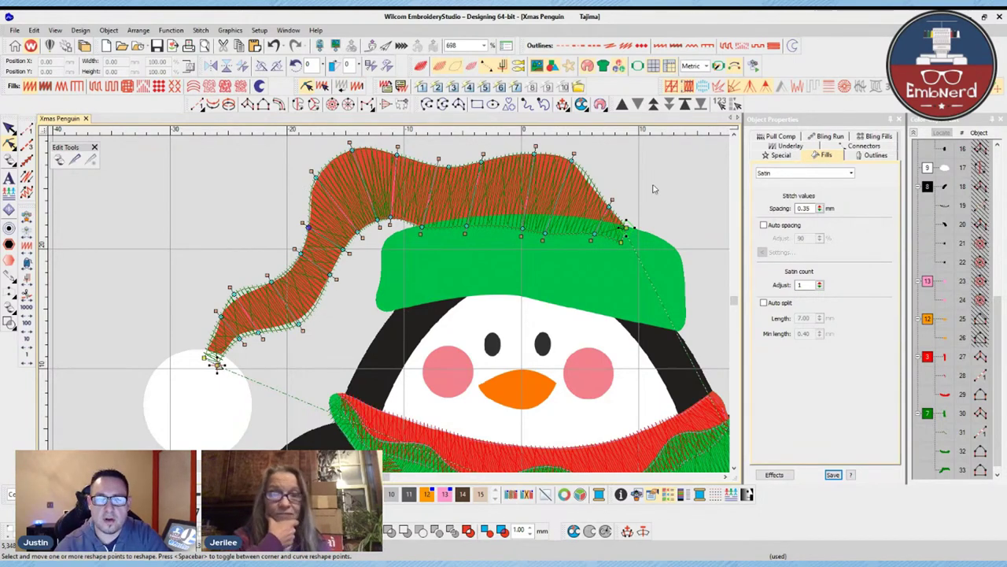
pyautogui.moveTo(572, 161); pyautogui.dragTo(588, 177)
pyautogui.rightClick(590, 176)
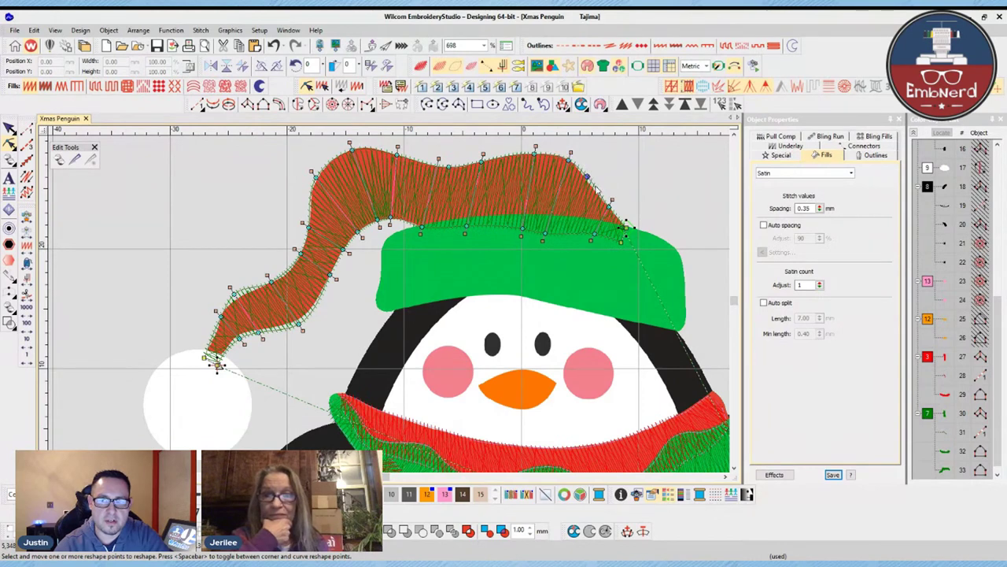
pyautogui.click(622, 241)
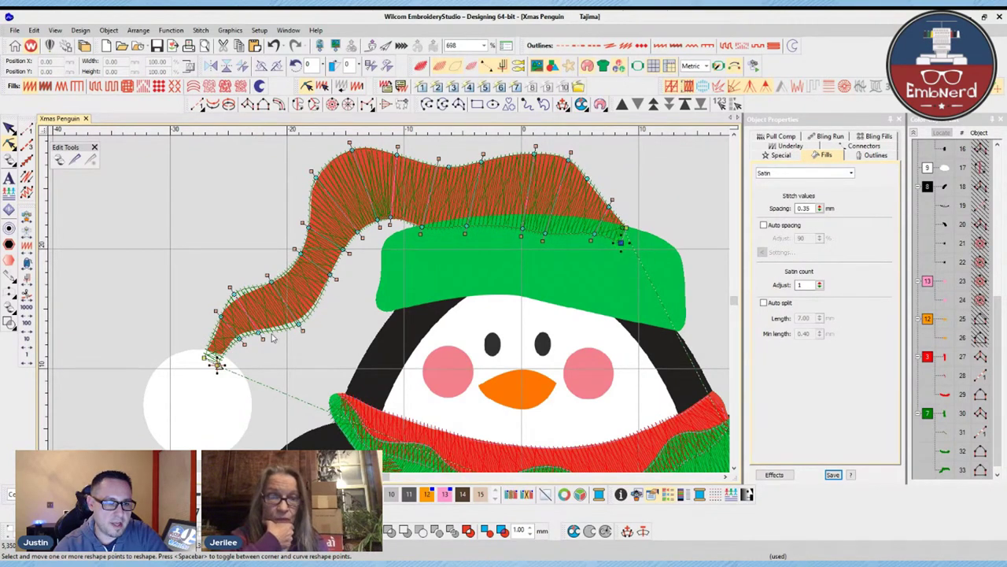
pyautogui.click(234, 300)
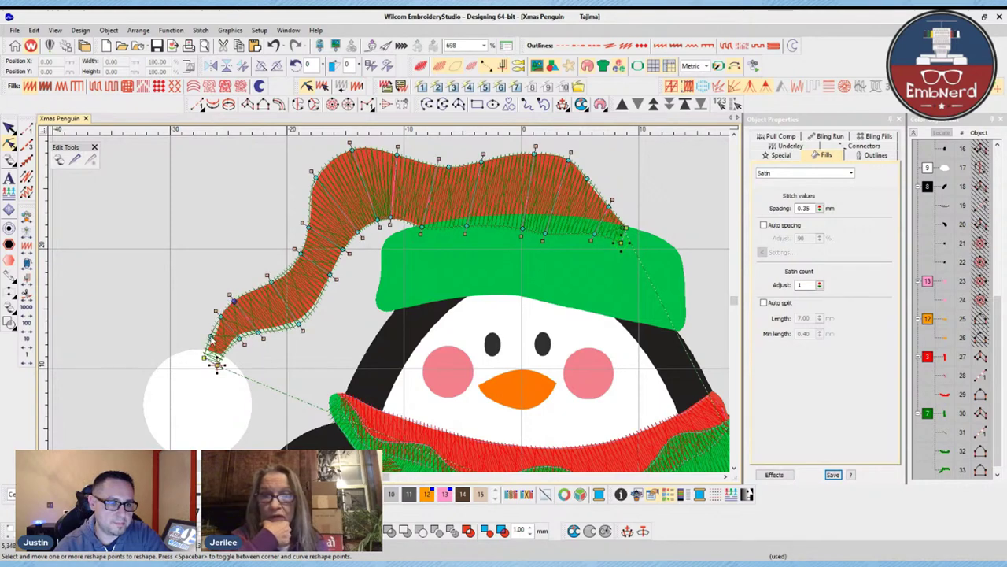
pyautogui.press('Escape')
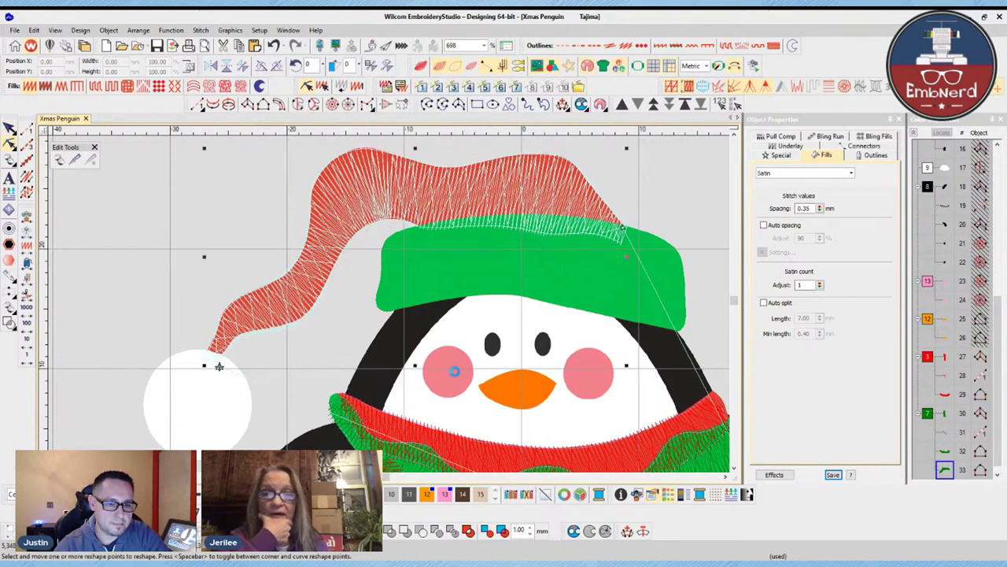
# - Recolor the hat column to red, color 3, and select it
pyautogui.click(112, 312)
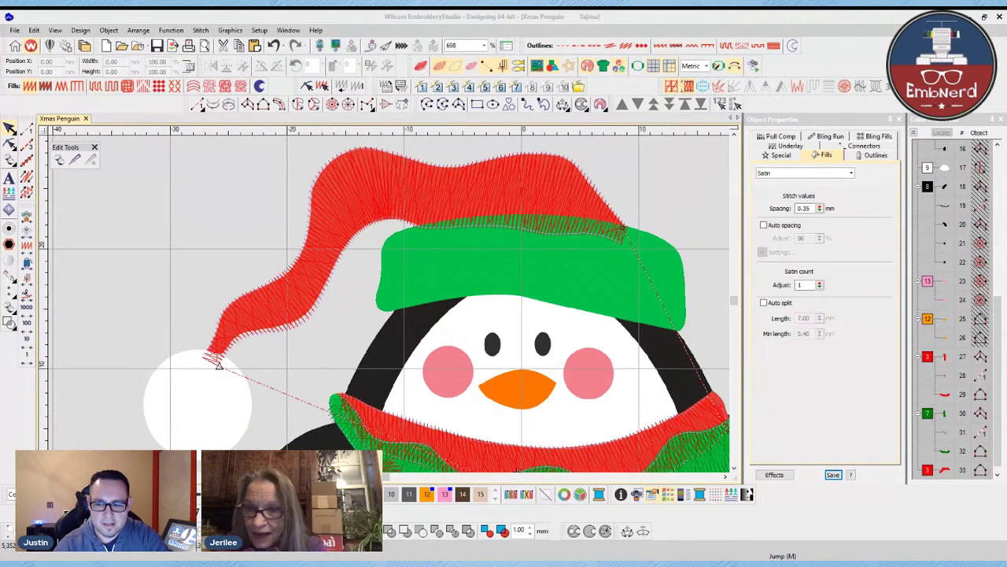
pyautogui.click(693, 358)
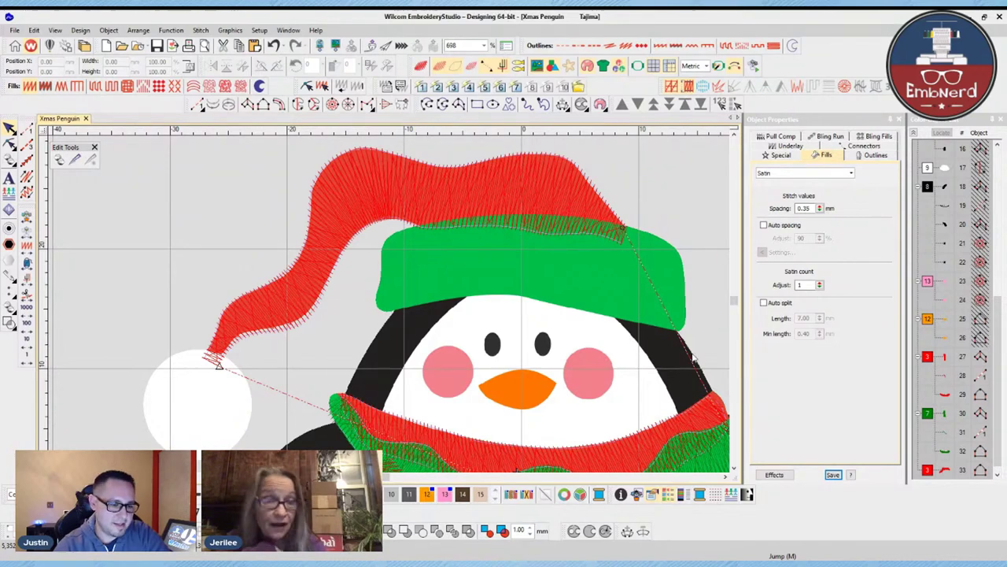
pyautogui.click(584, 278)
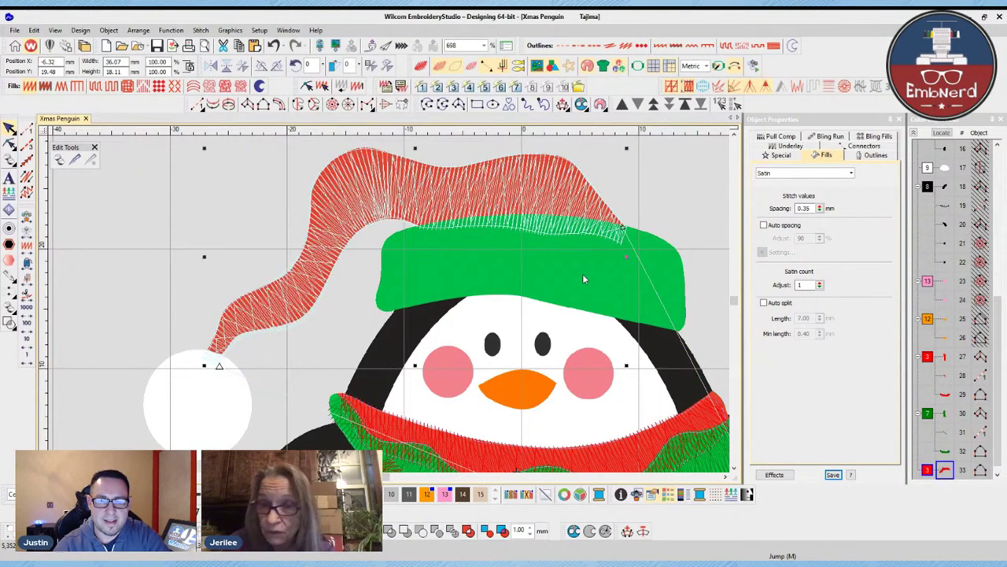
pyautogui.press('Escape')
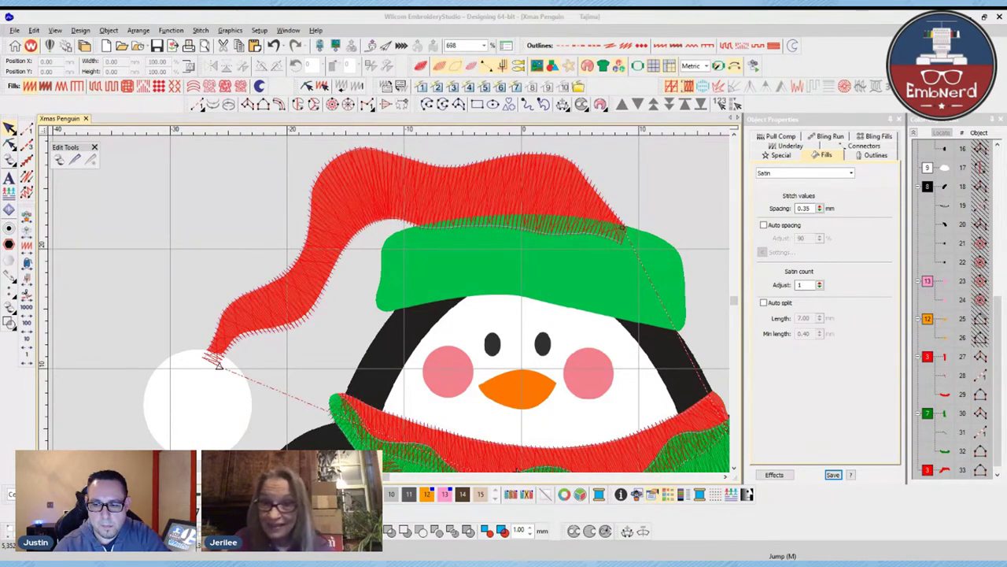
pyautogui.click(593, 355)
pyautogui.click(319, 264)
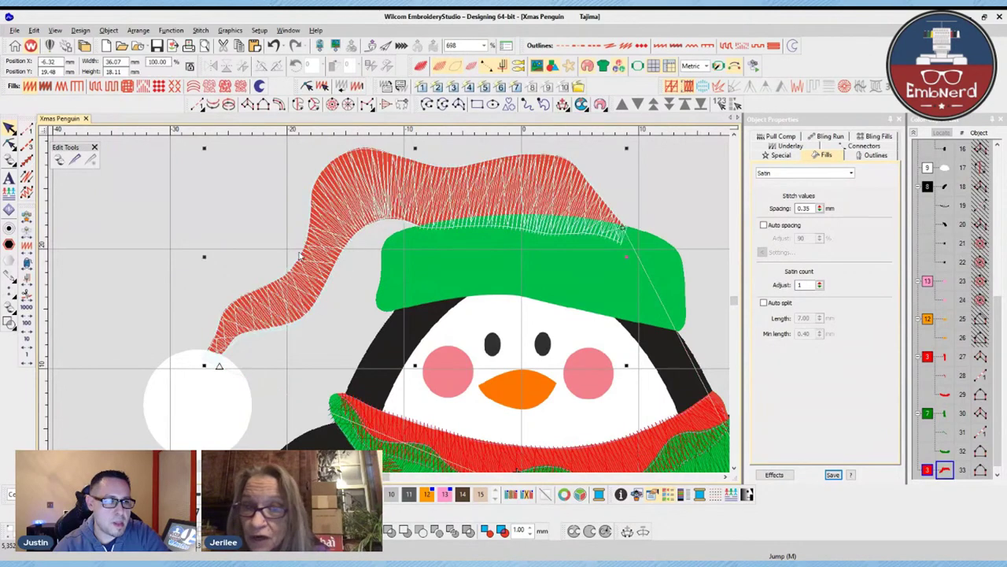
pyautogui.click(9, 144)
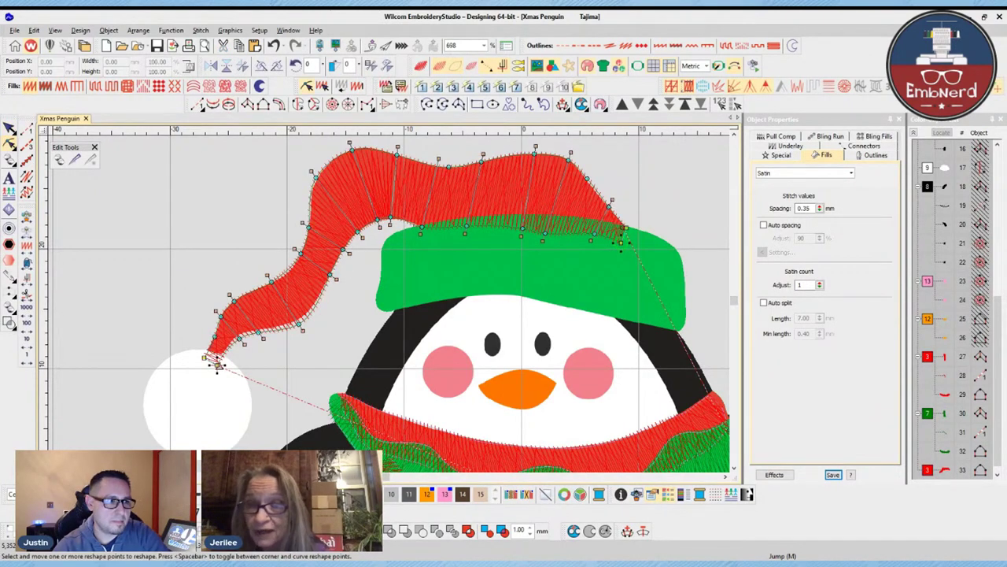
pyautogui.click(155, 235)
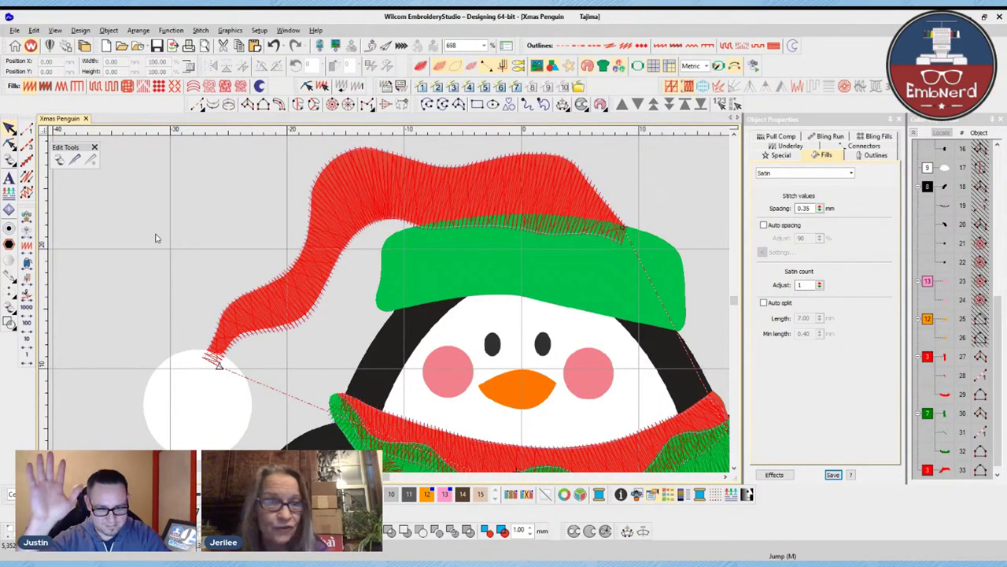
pyautogui.click(602, 236)
pyautogui.click(260, 265)
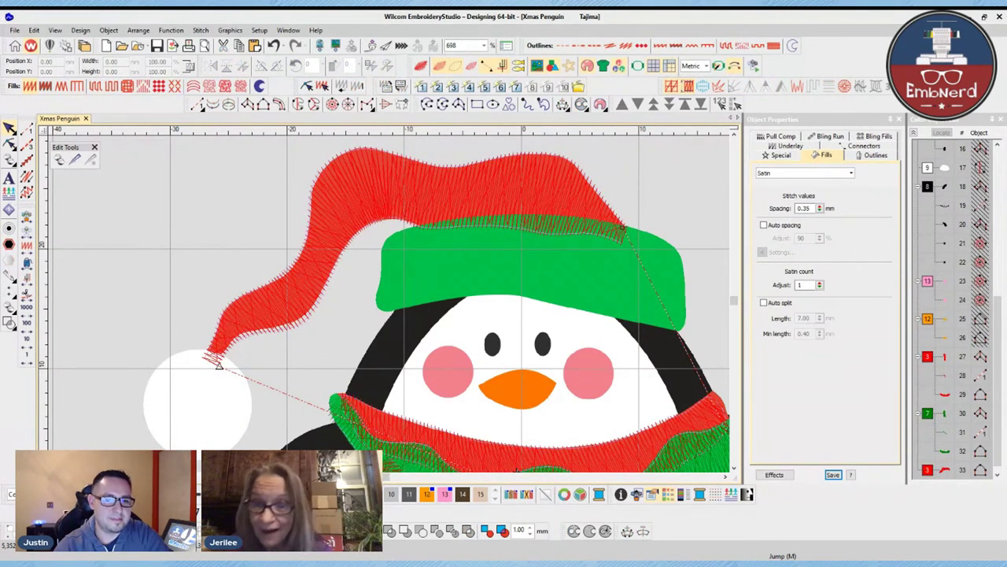
# - Begin a green satin Column A at the hat brim's left end, placing point pairs along its upper and lower edges to mid-brim
pyautogui.click(247, 105)
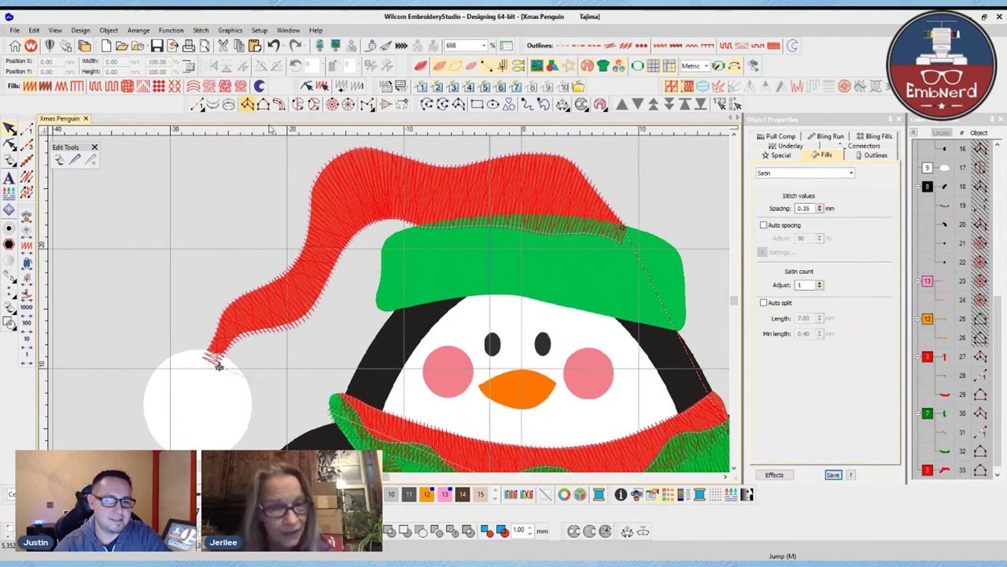
pyautogui.click(381, 309)
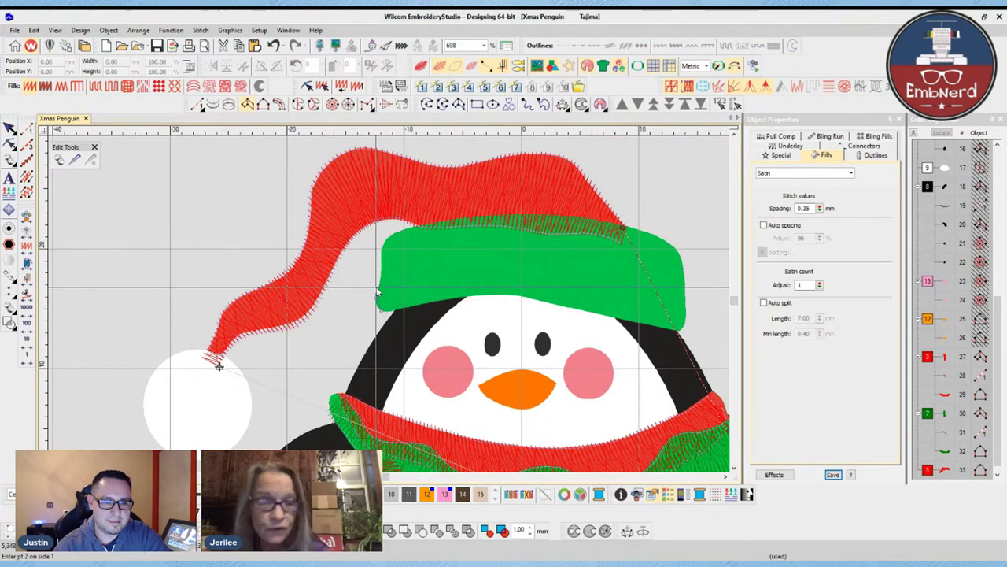
pyautogui.click(378, 289)
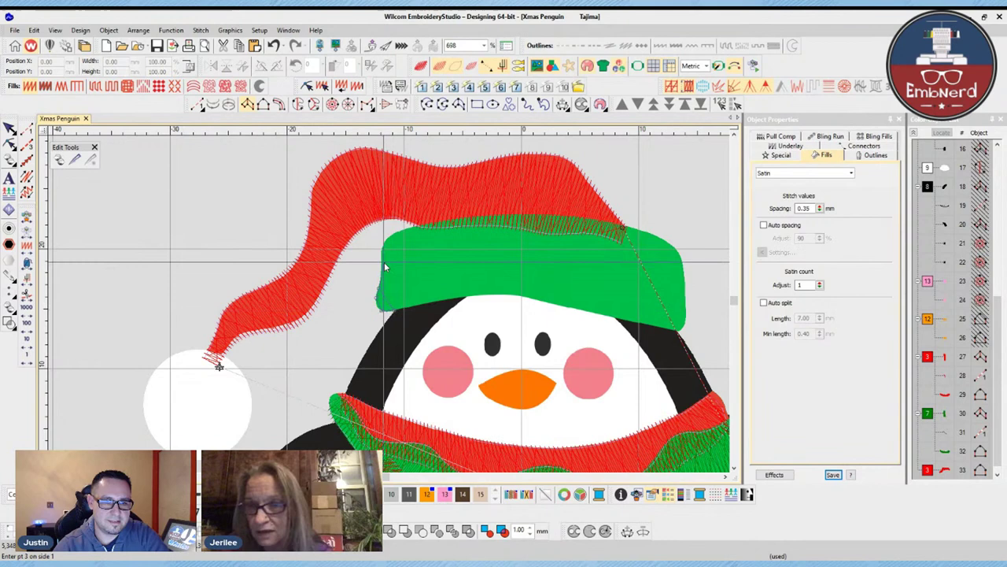
pyautogui.click(407, 308)
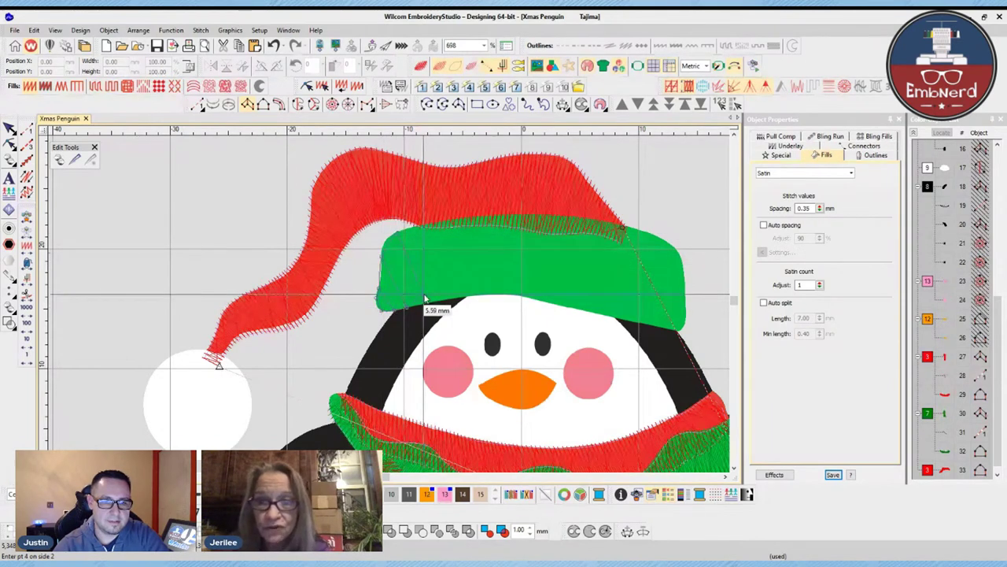
pyautogui.click(450, 219)
pyautogui.click(462, 298)
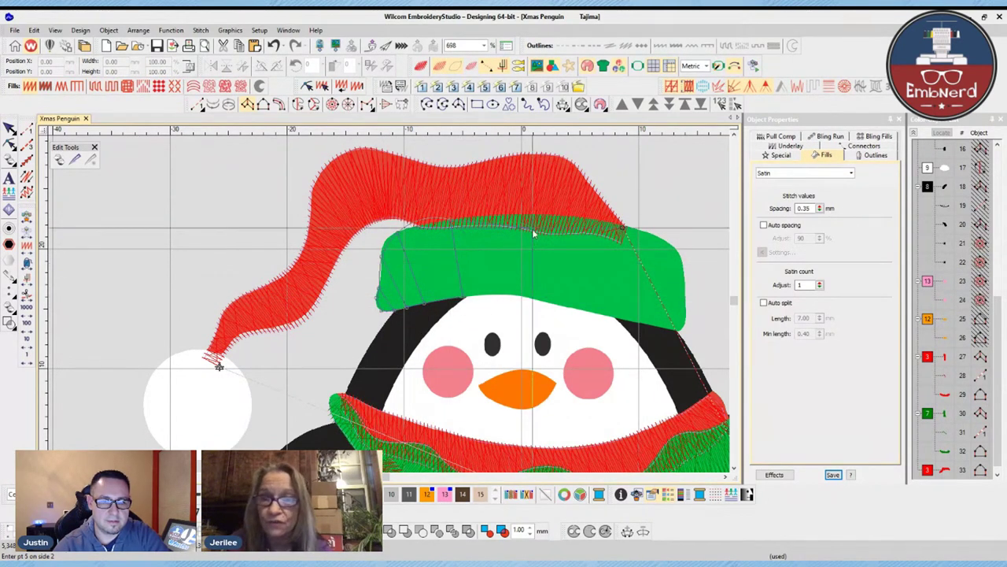
pyautogui.click(539, 215)
pyautogui.click(522, 296)
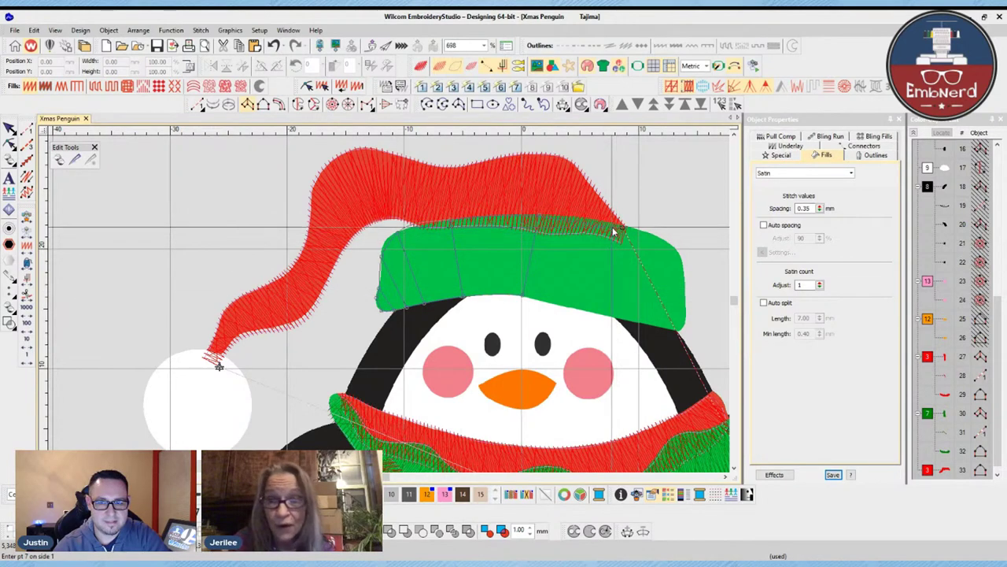
# - Continue the brim column with point pairs to the rounded right end, finishing at its lower right corner, and generate the stitches
pyautogui.click(596, 317)
pyautogui.click(596, 314)
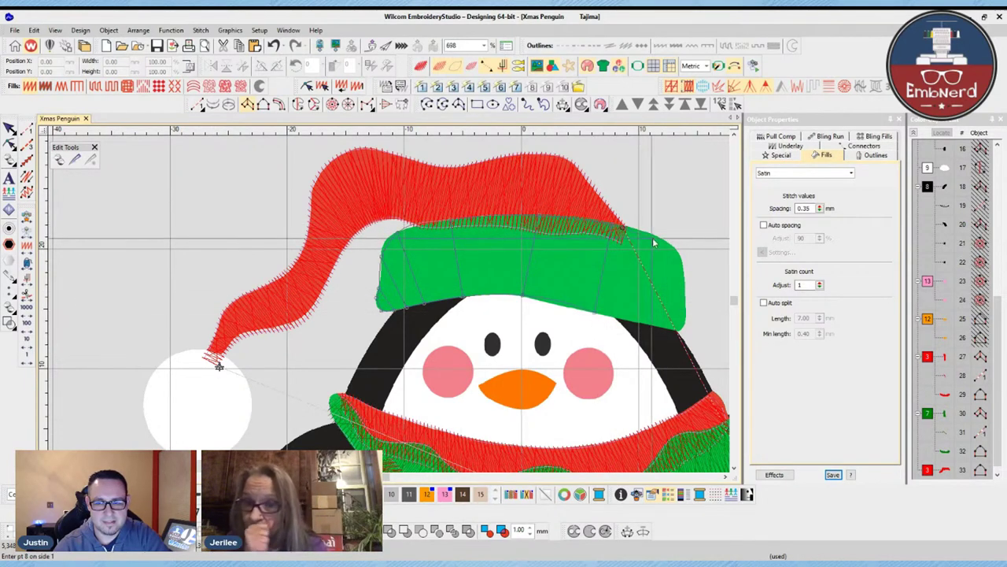
pyautogui.click(659, 238)
pyautogui.click(641, 323)
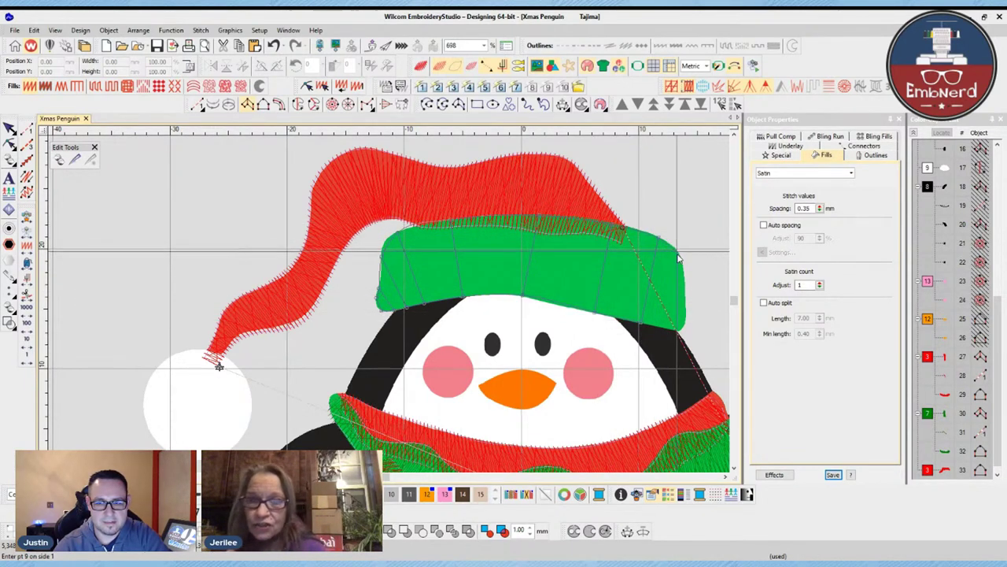
pyautogui.click(674, 252)
pyautogui.click(675, 323)
pyautogui.click(684, 282)
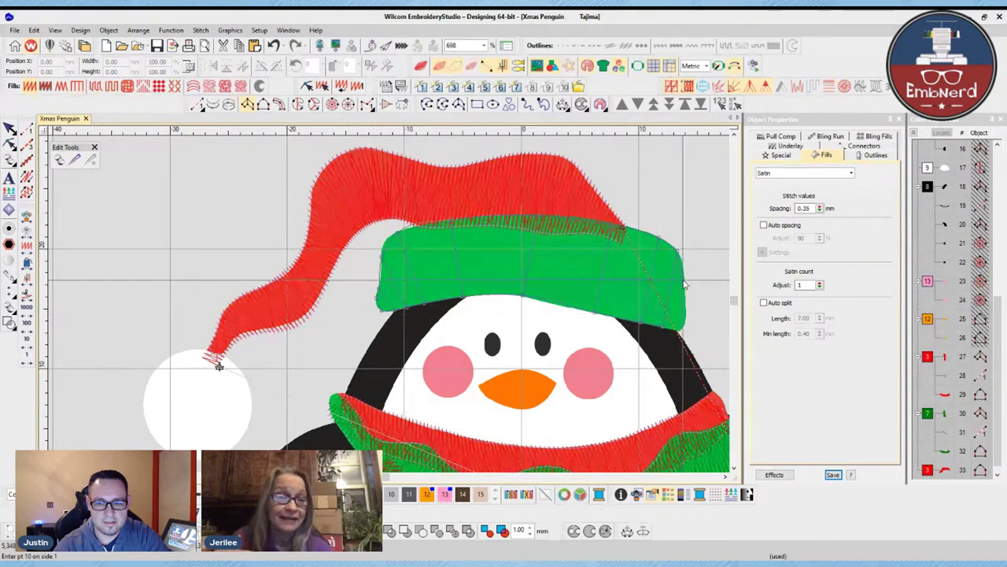
pyautogui.click(675, 329)
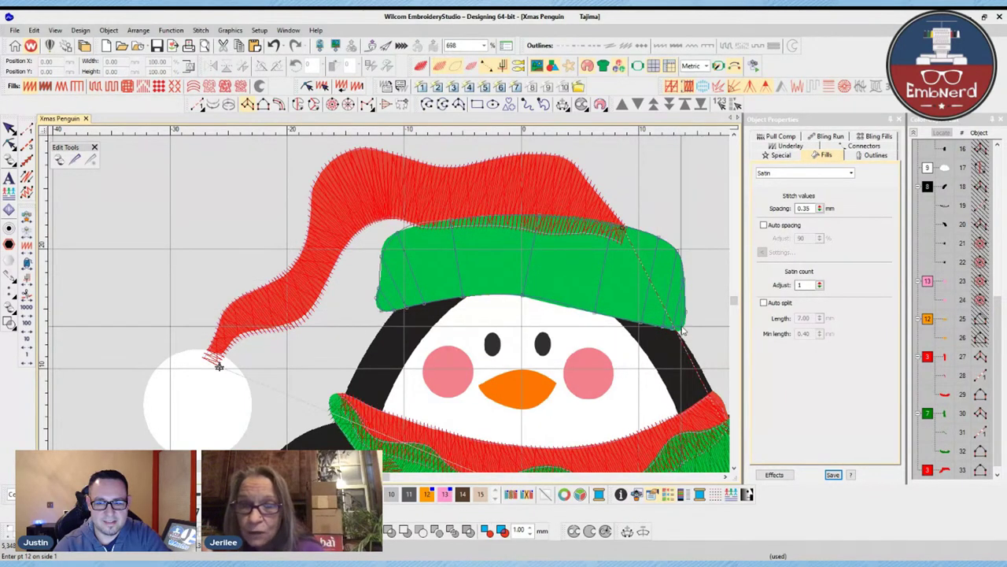
pyautogui.press('Return')
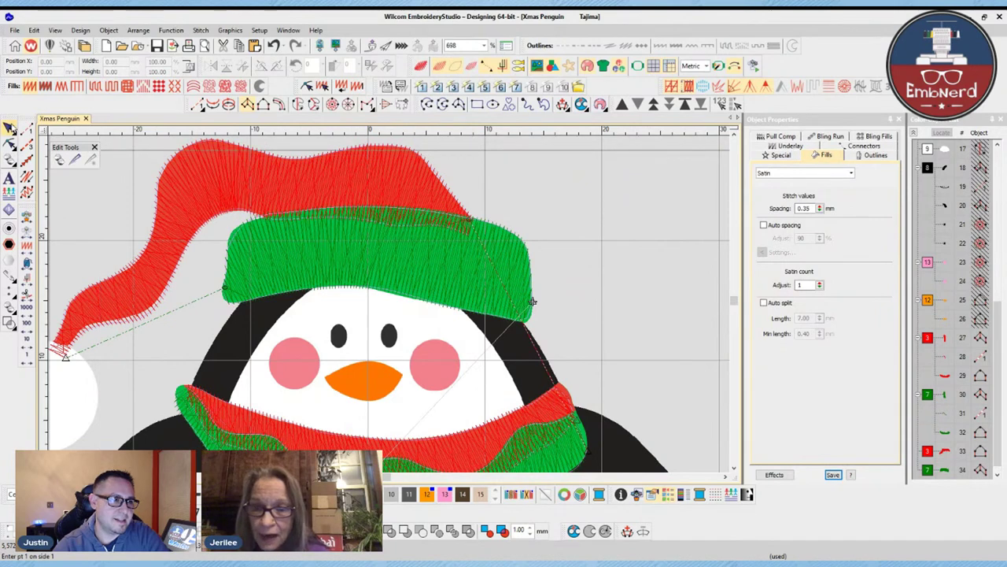
# - Raise the edge point on the green brim's left side slightly and set the column's satin spacing to 0.32 mm
pyautogui.click(10, 143)
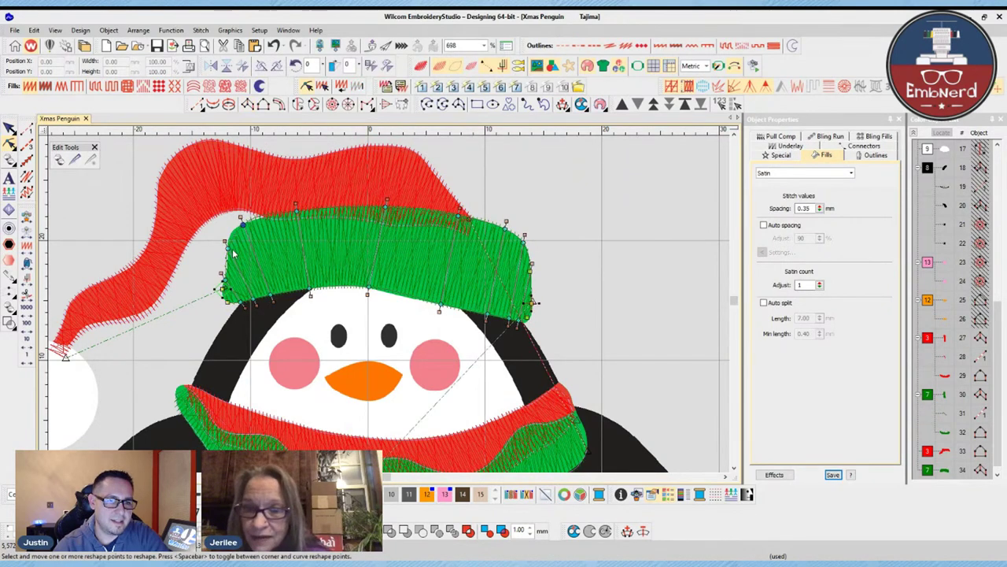
pyautogui.moveTo(229, 248); pyautogui.dragTo(229, 243)
pyautogui.click(10, 128)
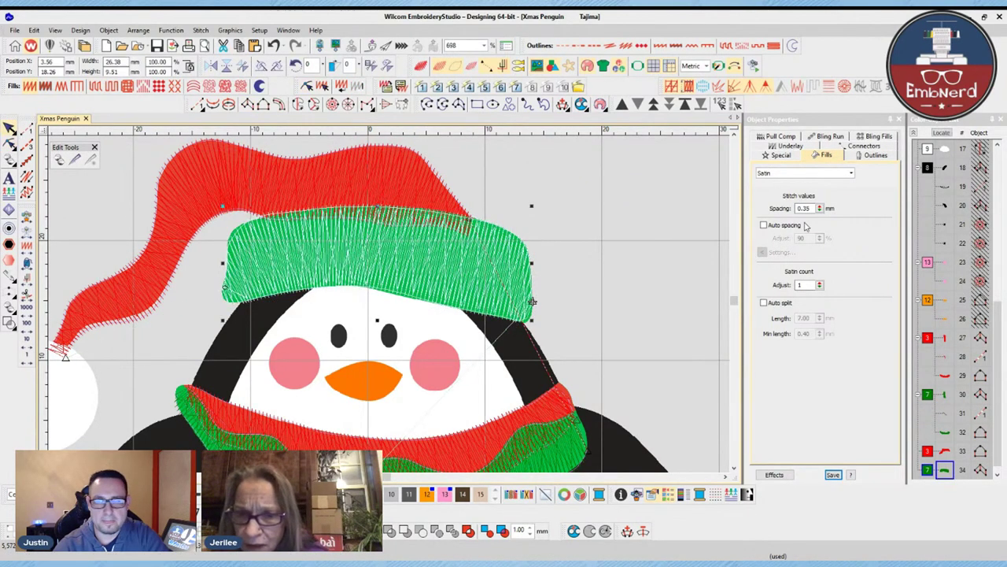
pyautogui.press('Return')
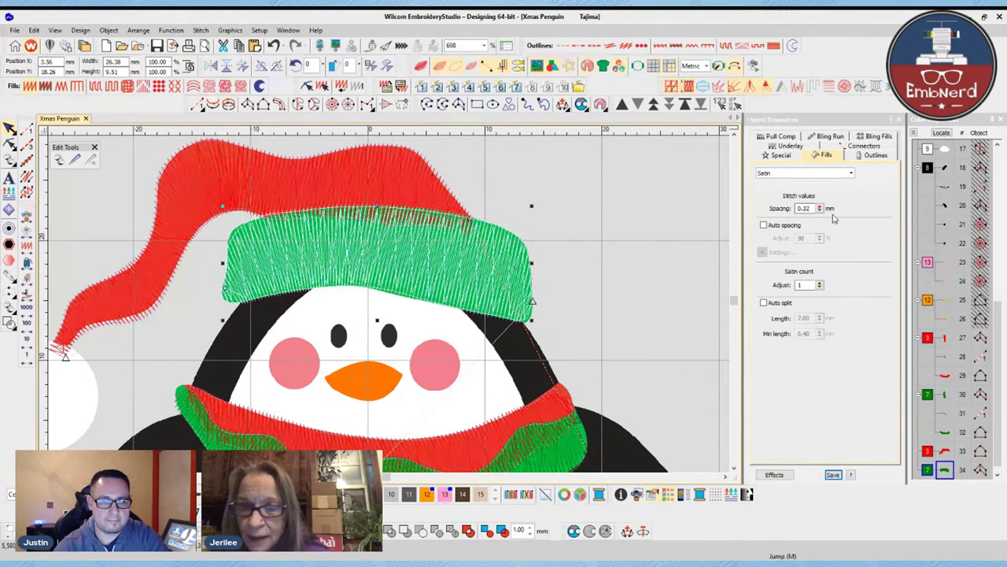
# - Add a reshape point on the brim's lower edge just right of center and adjust the matching points along the upper edge
pyautogui.click(9, 143)
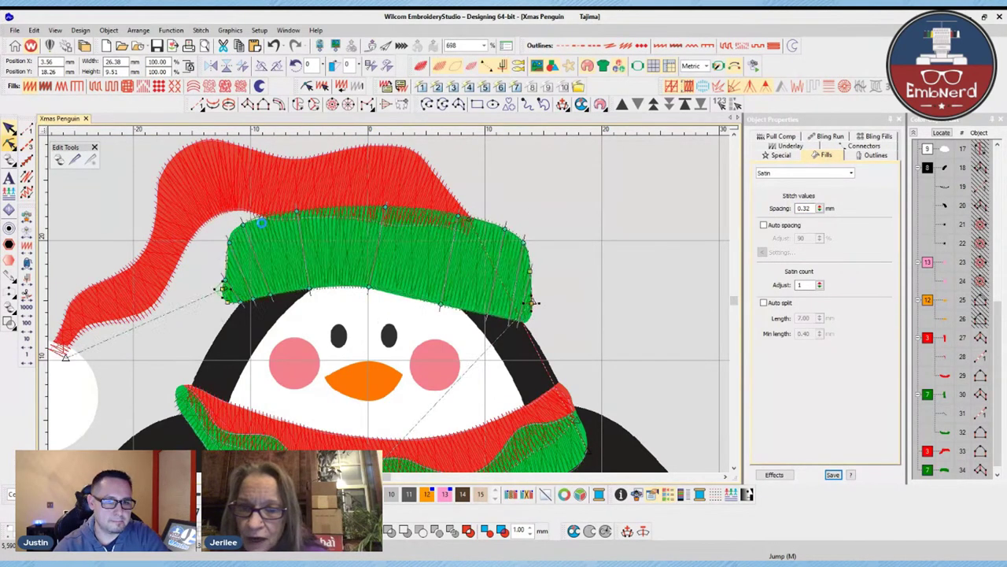
pyautogui.click(394, 293)
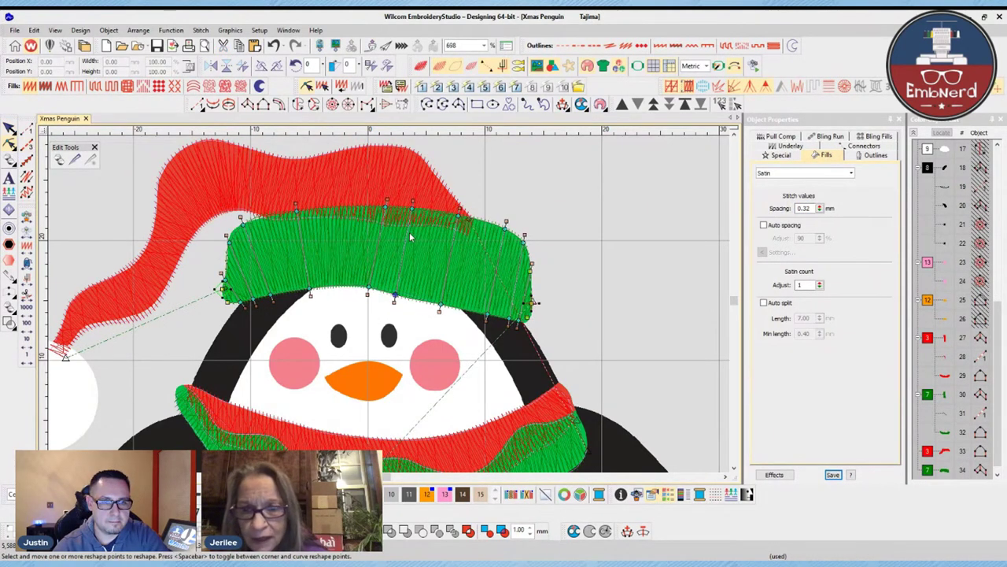
pyautogui.moveTo(387, 200)
pyautogui.mouseDown()
pyautogui.moveTo(368, 199)
pyautogui.moveTo(402, 200)
pyautogui.mouseUp()
pyautogui.click(412, 200)
# - Reshape the red hat column by shifting points along the crown's upper edge at its middle and right shoulder
pyautogui.click(466, 225)
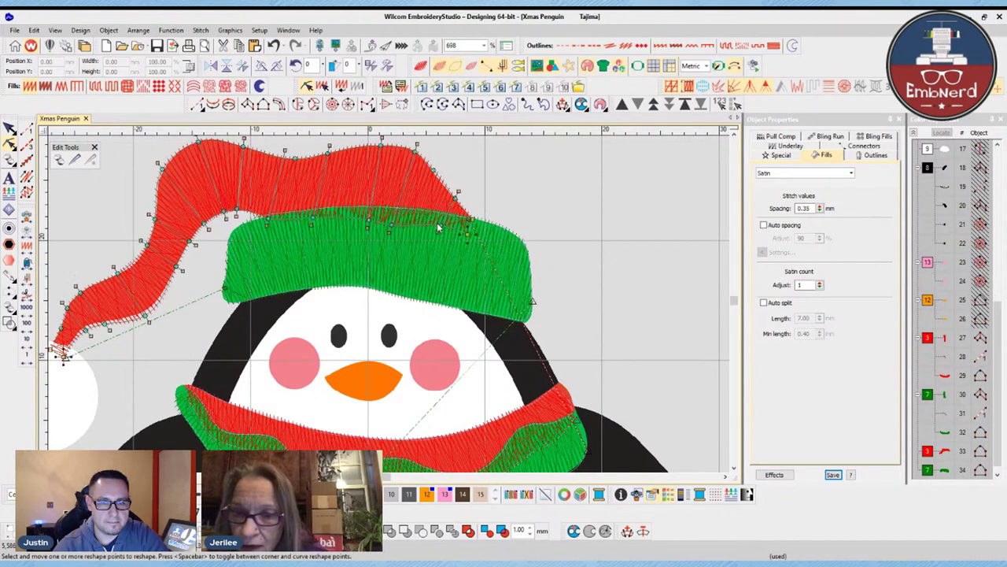
pyautogui.moveTo(418, 147); pyautogui.dragTo(432, 156)
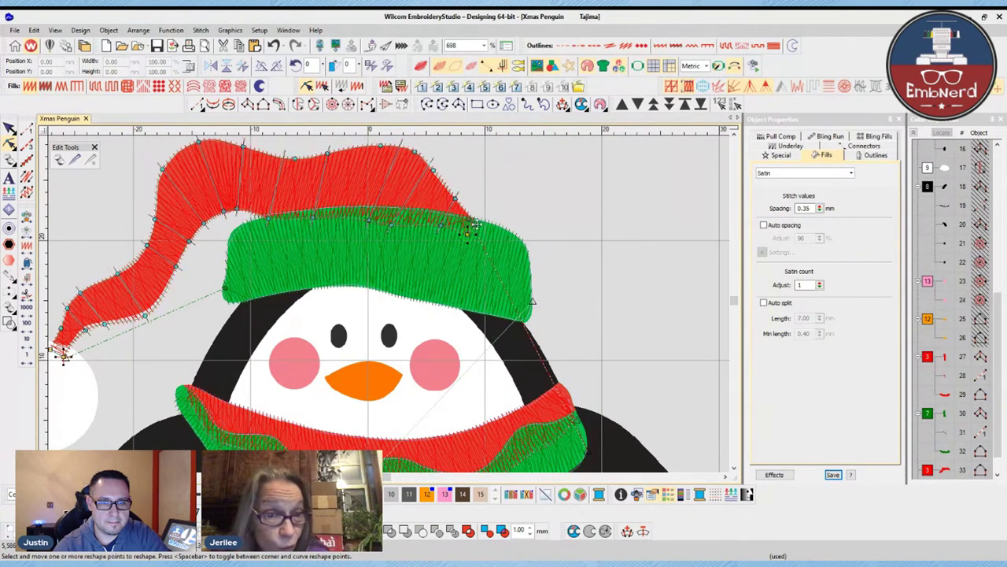
pyautogui.moveTo(330, 147); pyautogui.dragTo(339, 143)
pyautogui.scroll(-2, 365, 228)
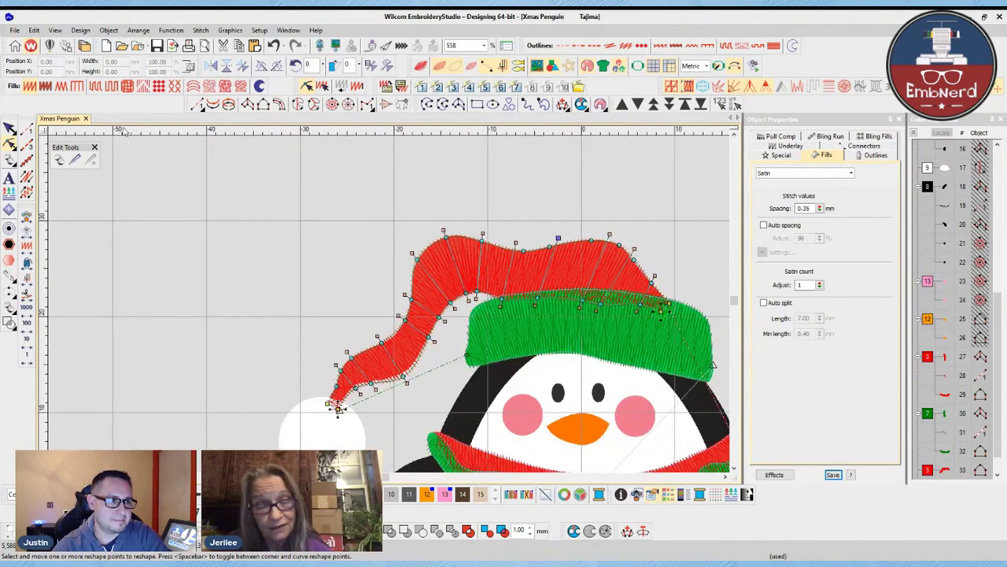
pyautogui.click(11, 129)
pyautogui.scroll(-3, 383, 295)
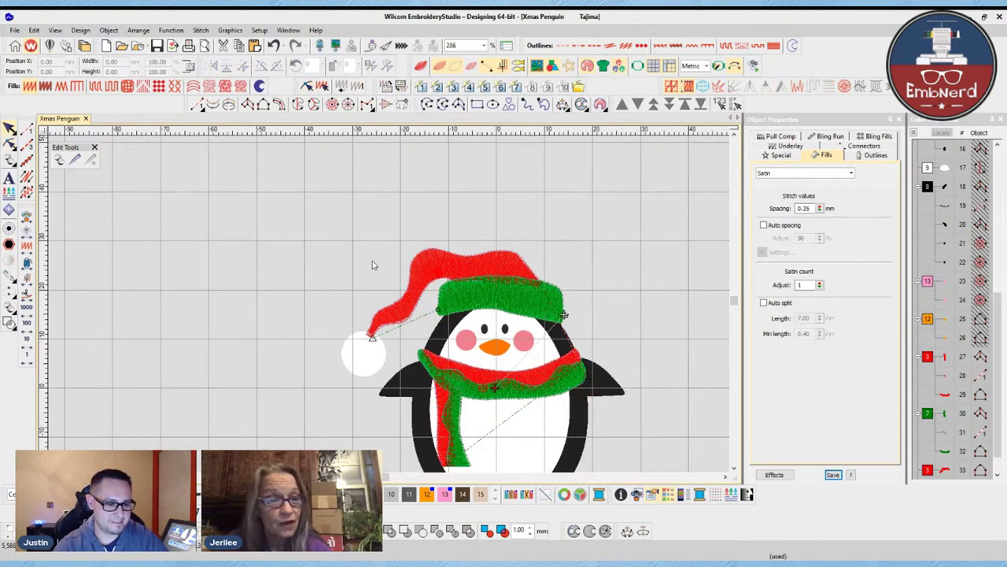
# - Draw a satin-filled circle about 9.2 mm across over the white pompom and generate its stitches
pyautogui.scroll(4, 416, 373)
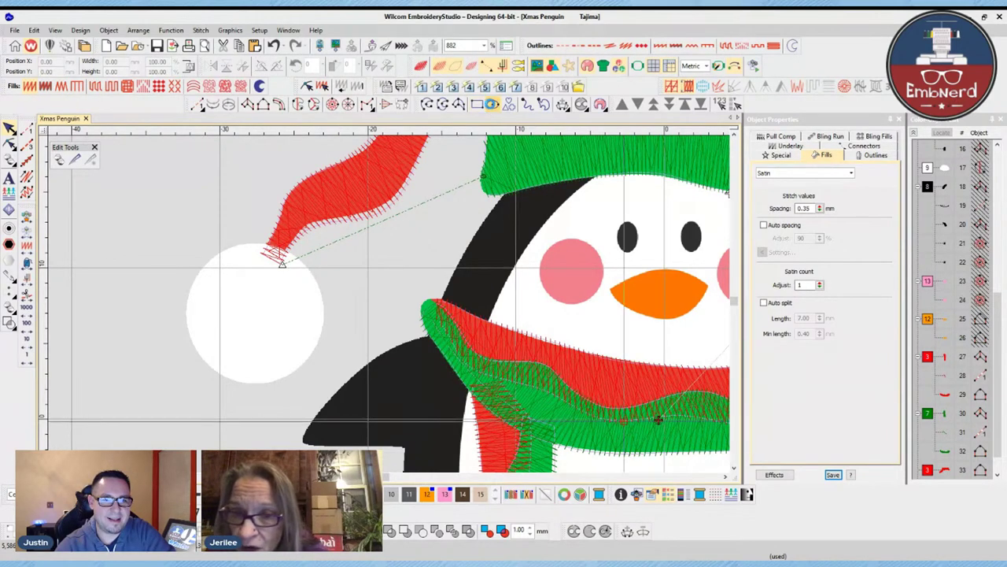
pyautogui.click(258, 311)
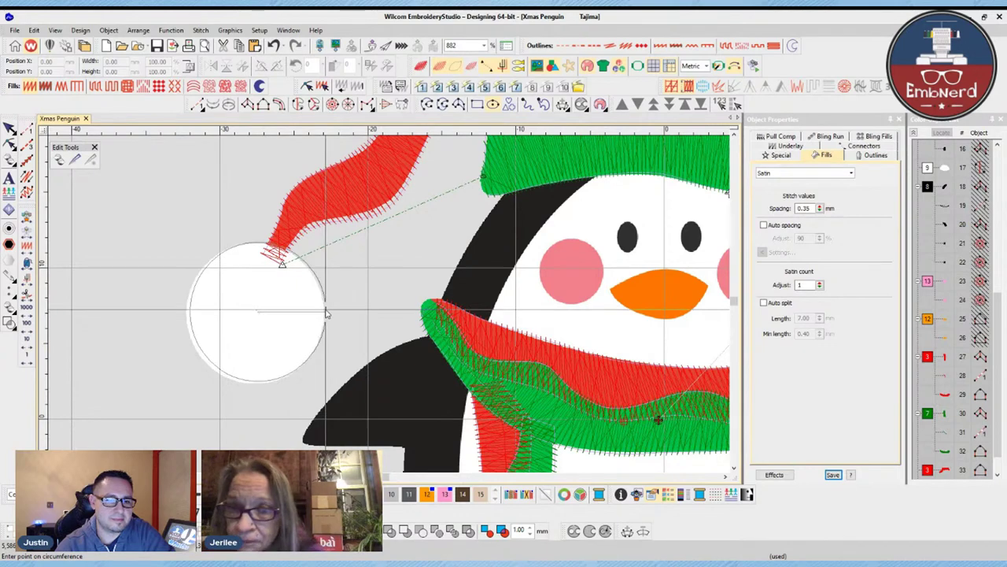
pyautogui.click(327, 313)
pyautogui.press('Return')
pyautogui.press('Return')
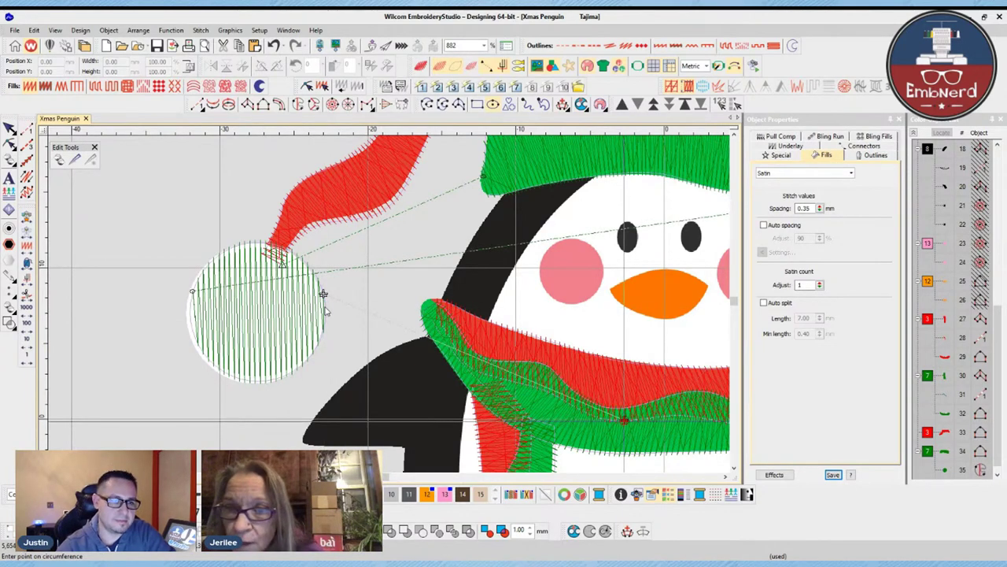
pyautogui.press('Escape')
pyautogui.press('Escape')
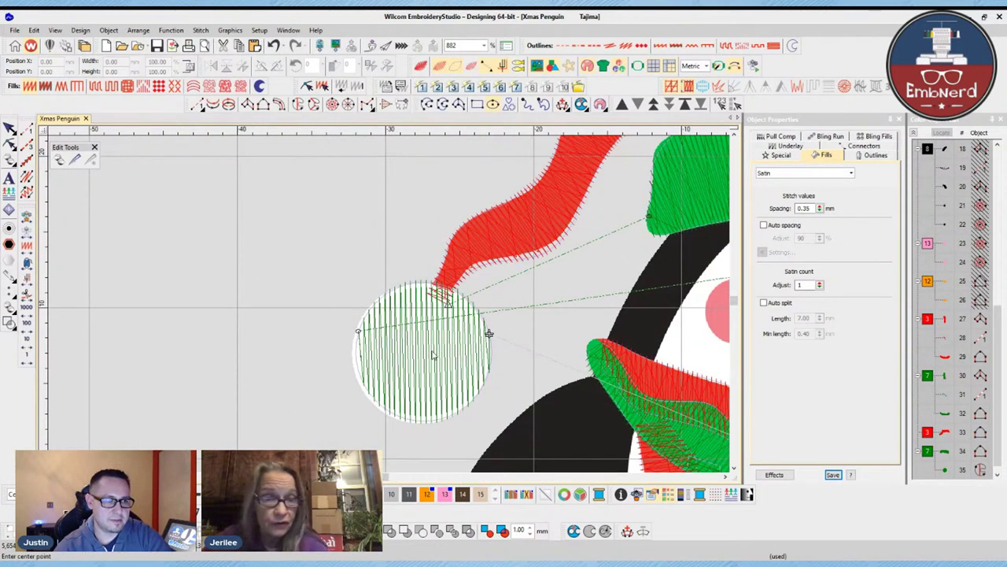
# - Select the pompom circle and move it into alignment with the white pompom artwork
pyautogui.click(10, 129)
pyautogui.click(439, 372)
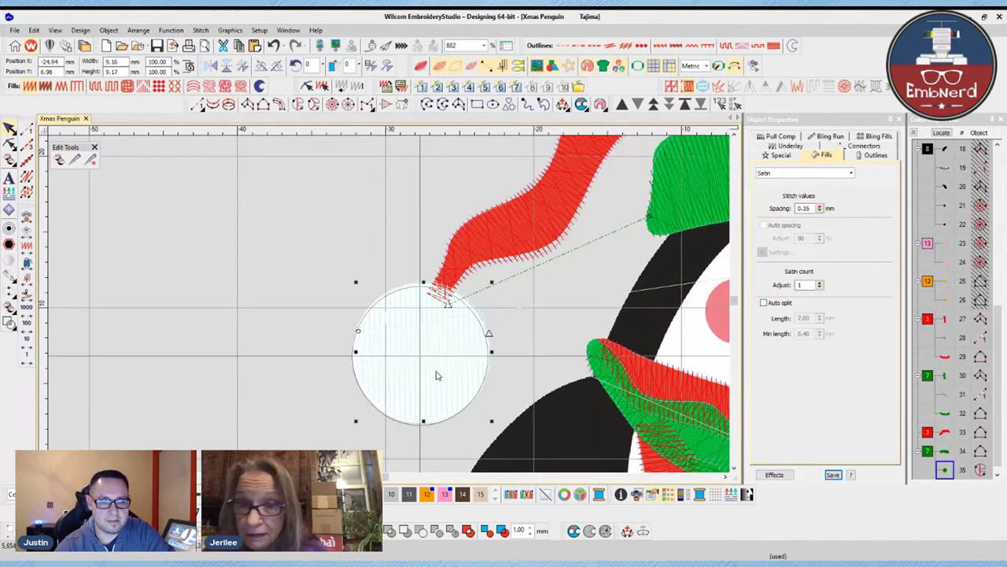
pyautogui.scroll(-1, 521, 369)
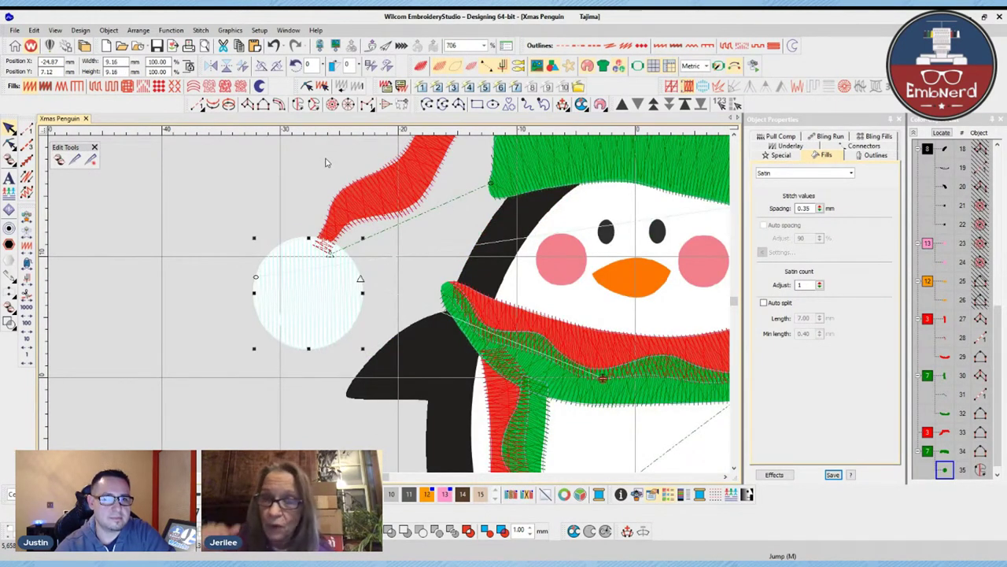
# - Apply a stipple stemstitch fill to the pompom with 2.00 mm thickness and 0.55 mm spacing
pyautogui.click(516, 87)
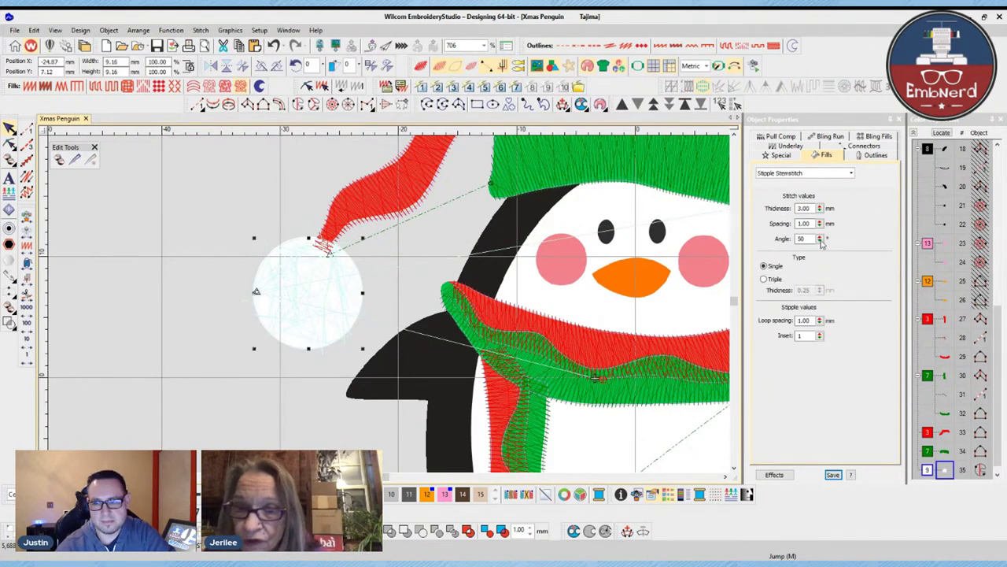
pyautogui.doubleClick(815, 208)
pyautogui.write('2')
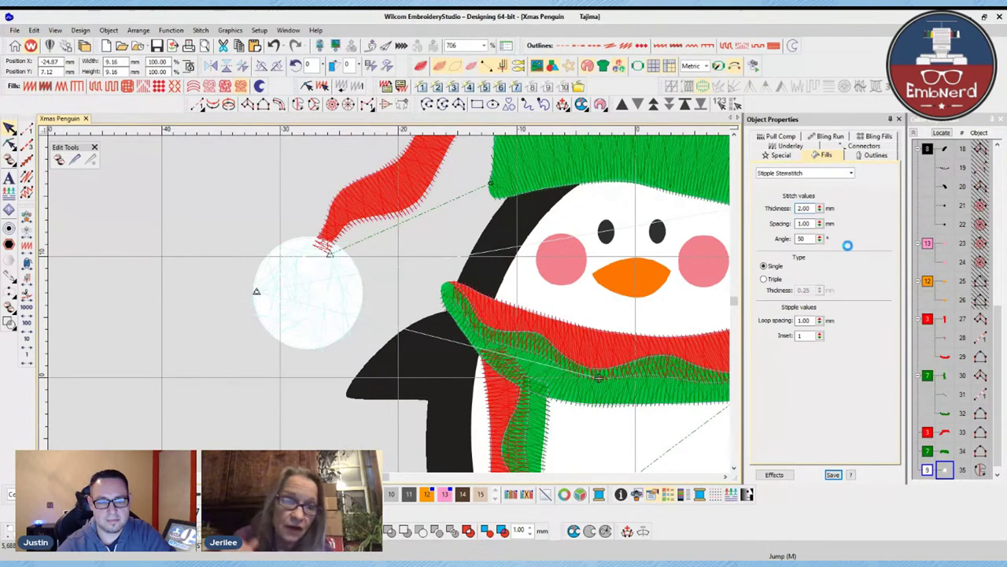
pyautogui.press('Return')
pyautogui.click(815, 226)
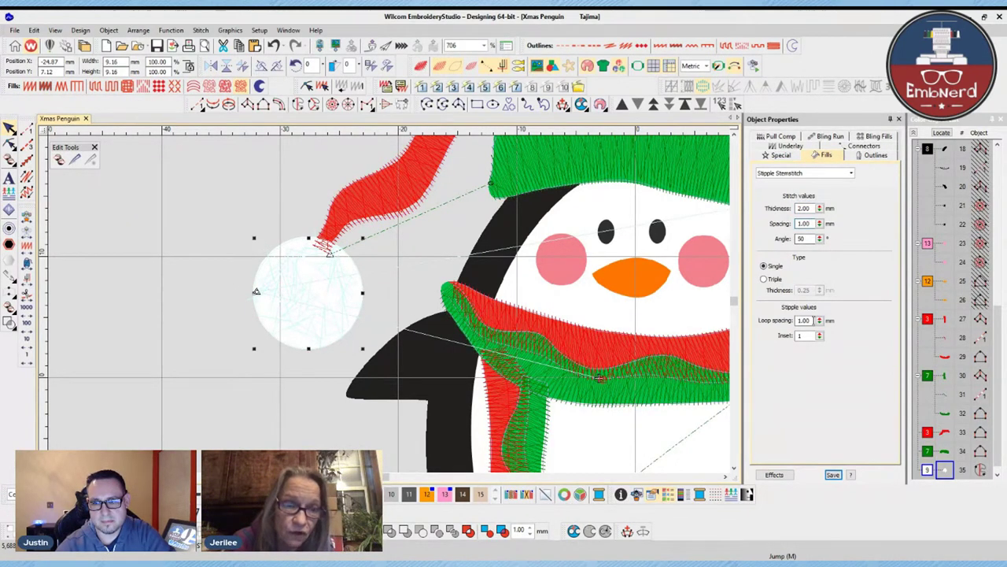
pyautogui.doubleClick(804, 224)
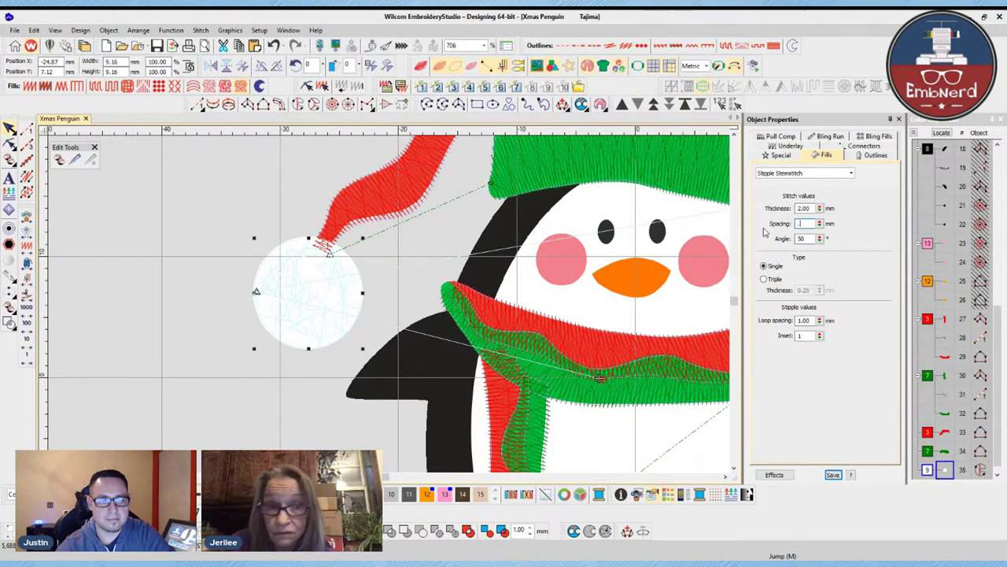
pyautogui.write('.55')
pyautogui.press('Return')
pyautogui.press('Escape')
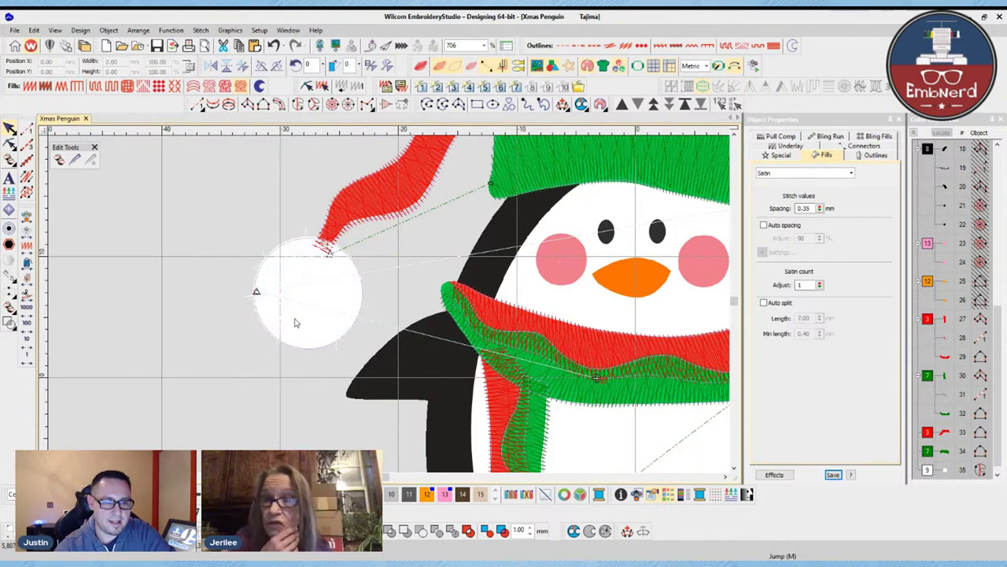
# - Show the pompom in realistic stitch view and hide the background artwork
pyautogui.scroll(-2, 489, 311)
pyautogui.scroll(-2, 487, 310)
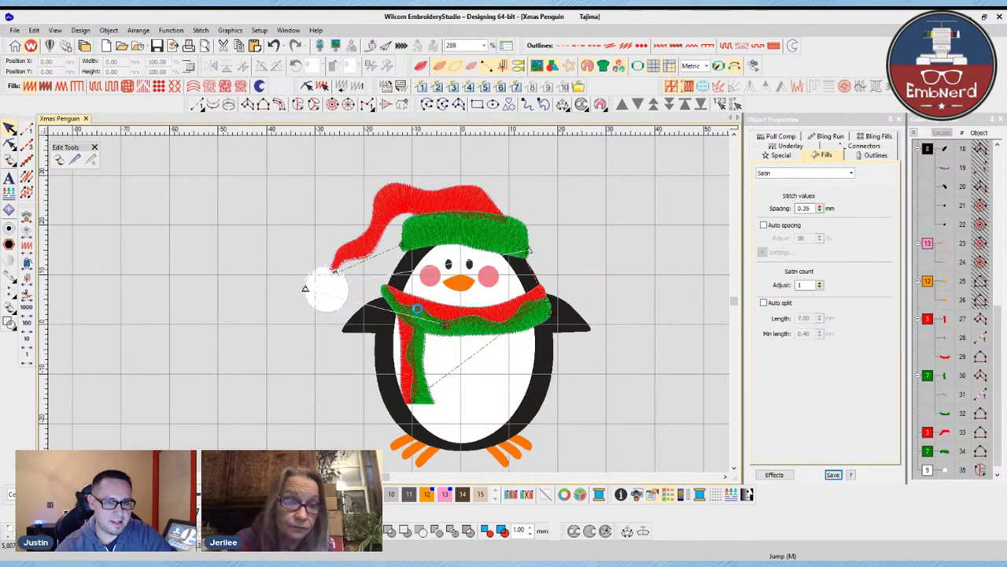
pyautogui.scroll(1, 439, 308)
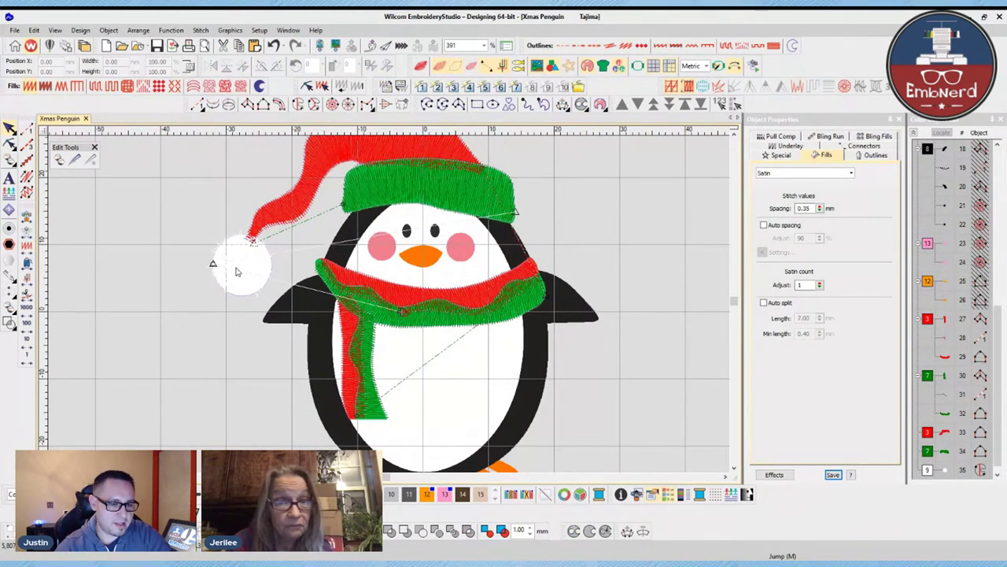
pyautogui.click(241, 273)
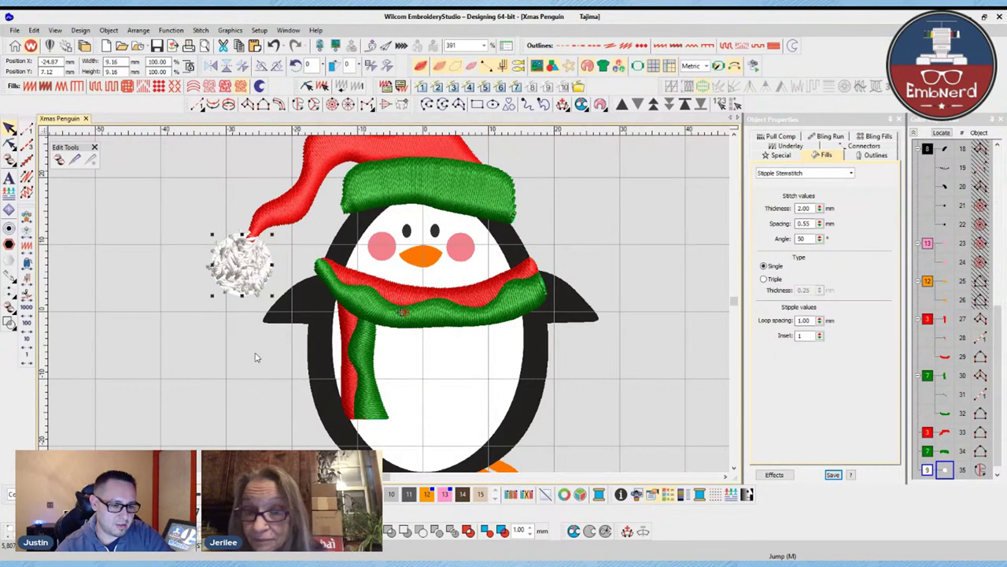
pyautogui.press('d')
pyautogui.click(248, 362)
pyautogui.click(240, 281)
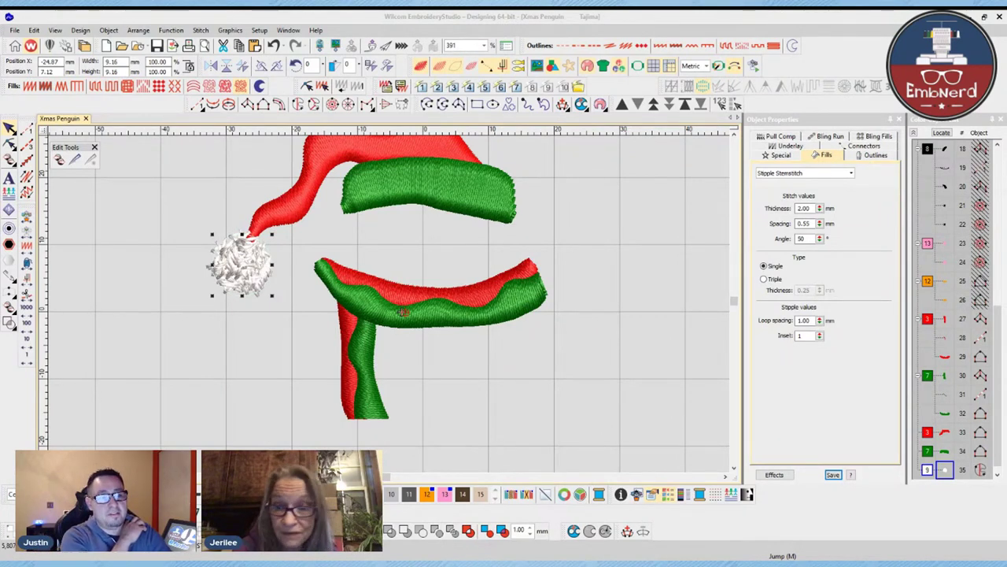
pyautogui.click(364, 343)
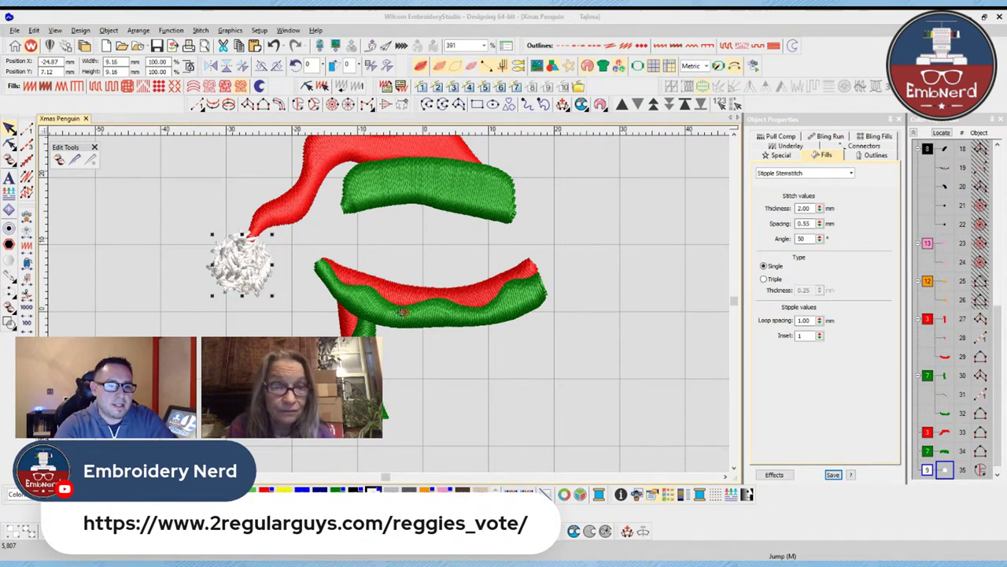
pyautogui.click(440, 245)
# - Unhide all the embroidery objects and frame the whole penguin design
pyautogui.scroll(-2, 557, 285)
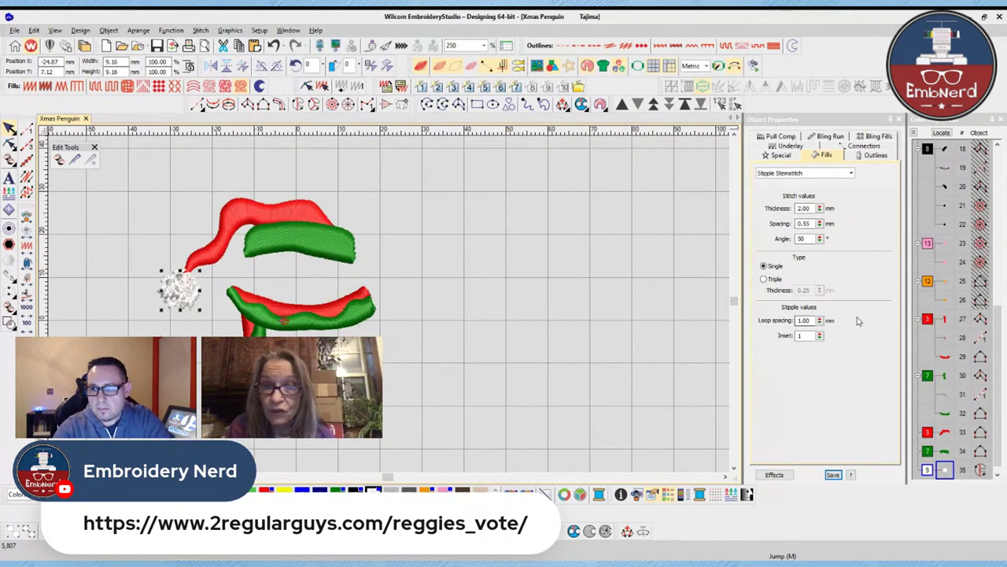
pyautogui.click(174, 288)
pyautogui.rightClick(945, 306)
pyautogui.click(932, 484)
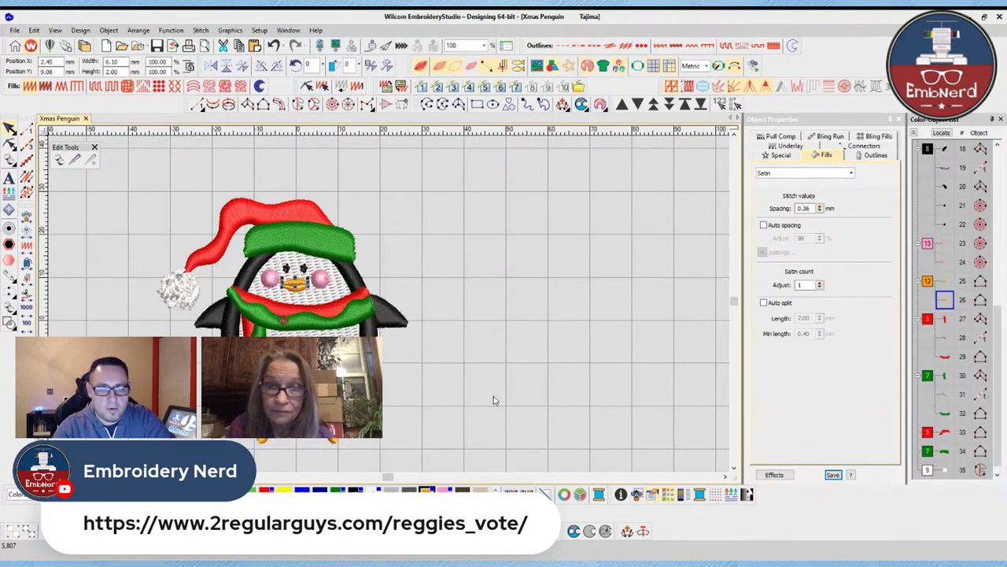
pyautogui.scroll(-1, 393, 352)
pyautogui.moveTo(139, 169); pyautogui.dragTo(452, 383)
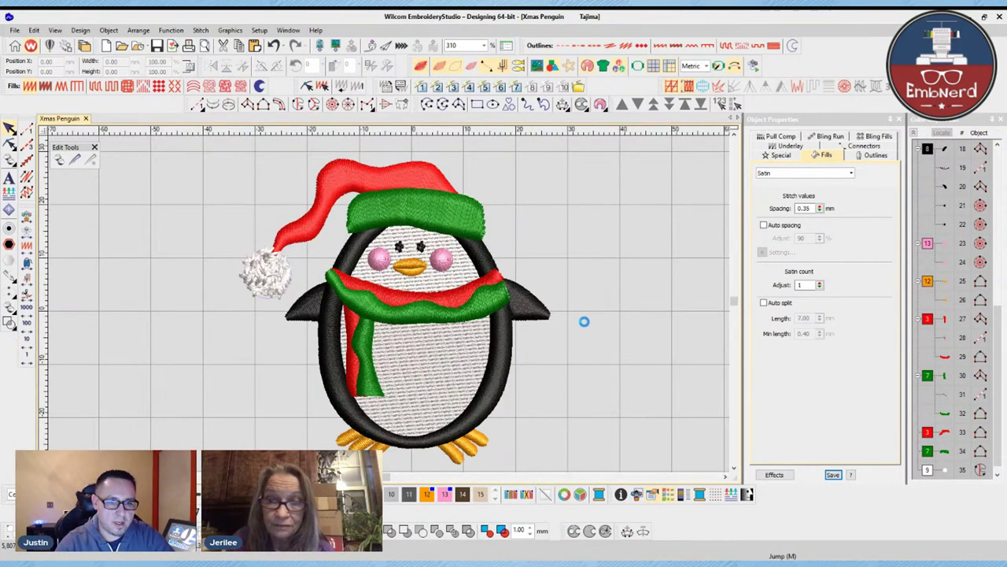
# - Play the stitch-out simulation in plain stitch view, raising its speed to 25920 s/m, and close the player
pyautogui.press('t')
pyautogui.hotkey('shift', 'r')
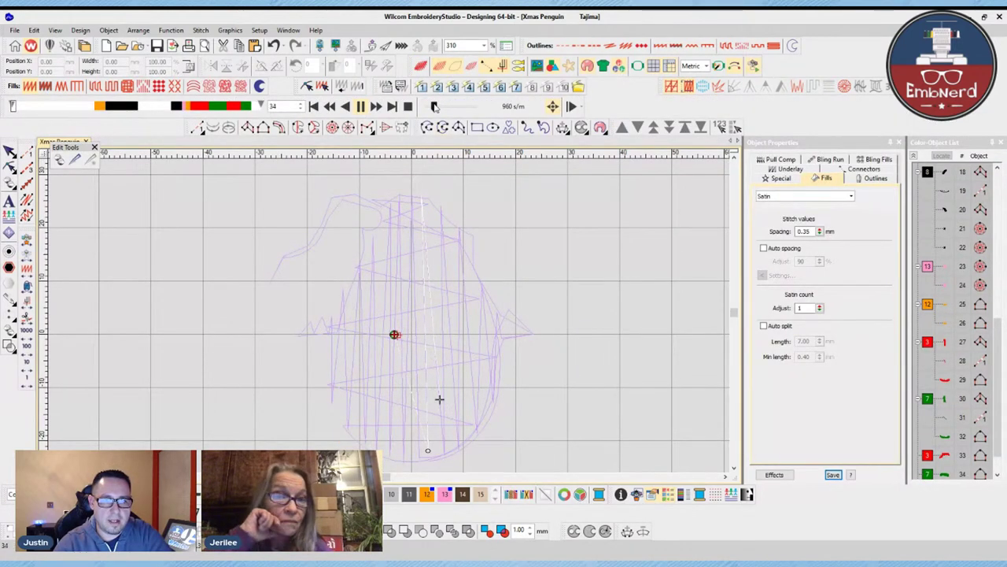
pyautogui.click(442, 108)
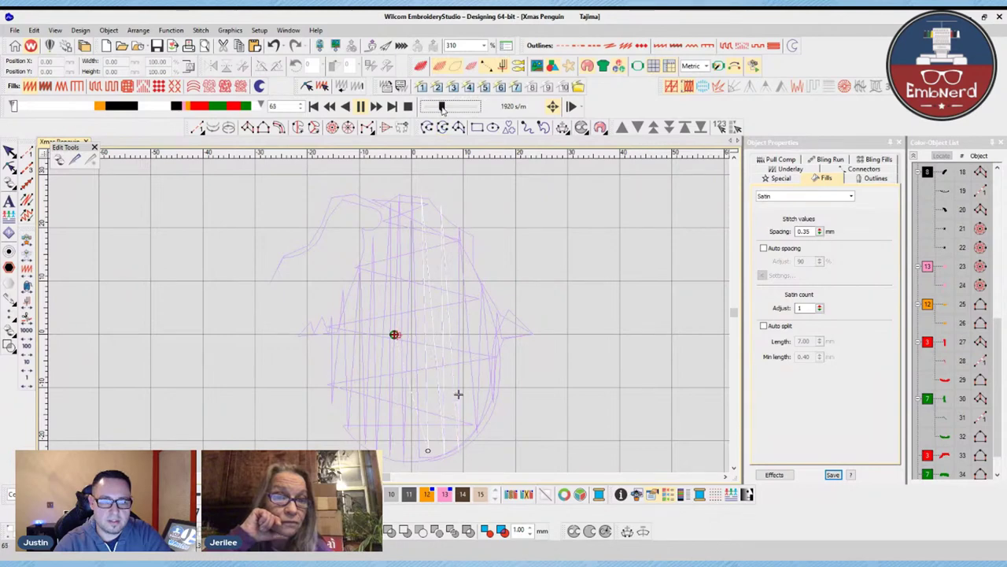
pyautogui.moveTo(442, 108); pyautogui.dragTo(453, 108)
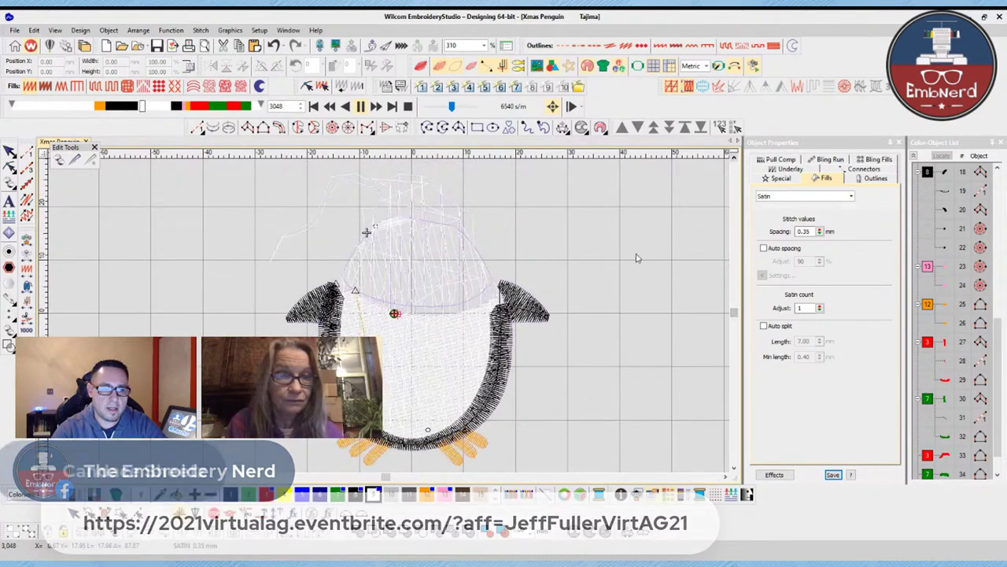
pyautogui.click(462, 107)
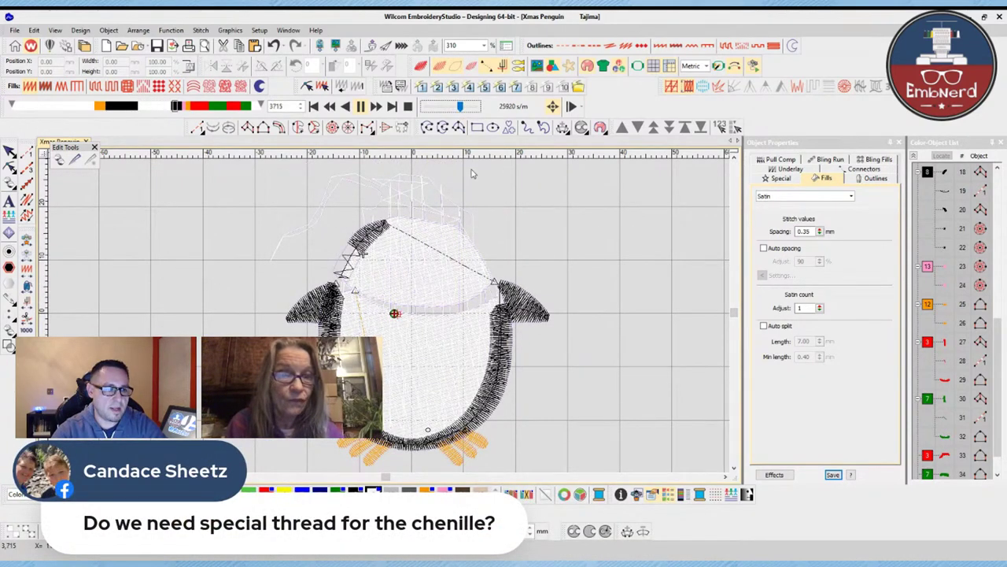
pyautogui.click(10, 151)
# - Select the penguin's white tatami face fill and reshape it
pyautogui.click(439, 269)
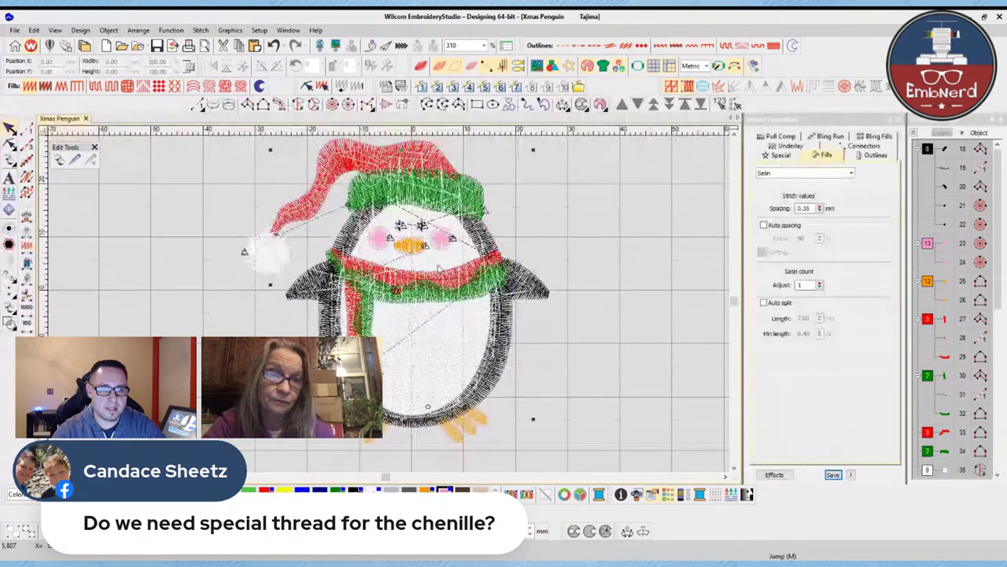
pyautogui.click(544, 270)
pyautogui.click(460, 251)
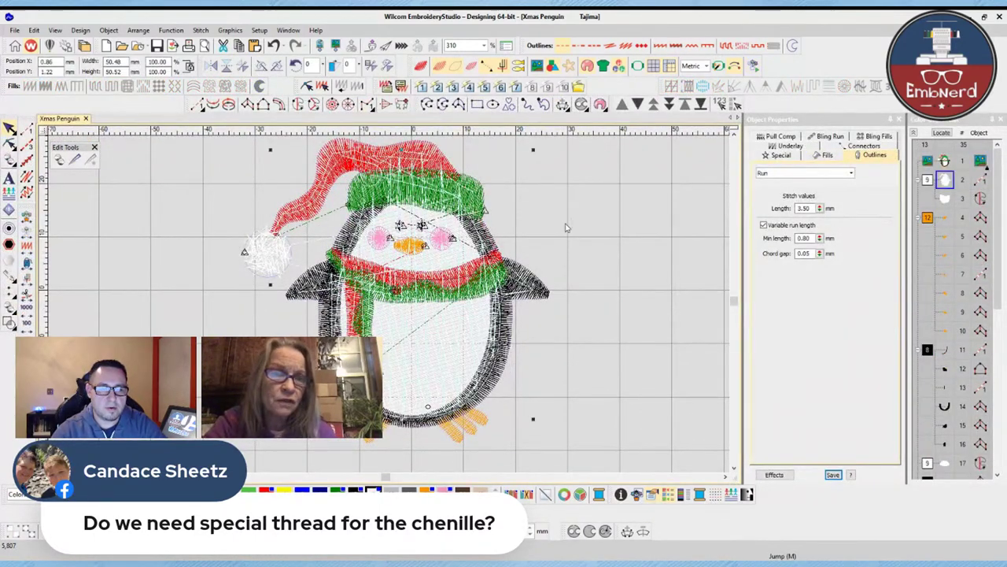
pyautogui.click(567, 227)
pyautogui.click(945, 463)
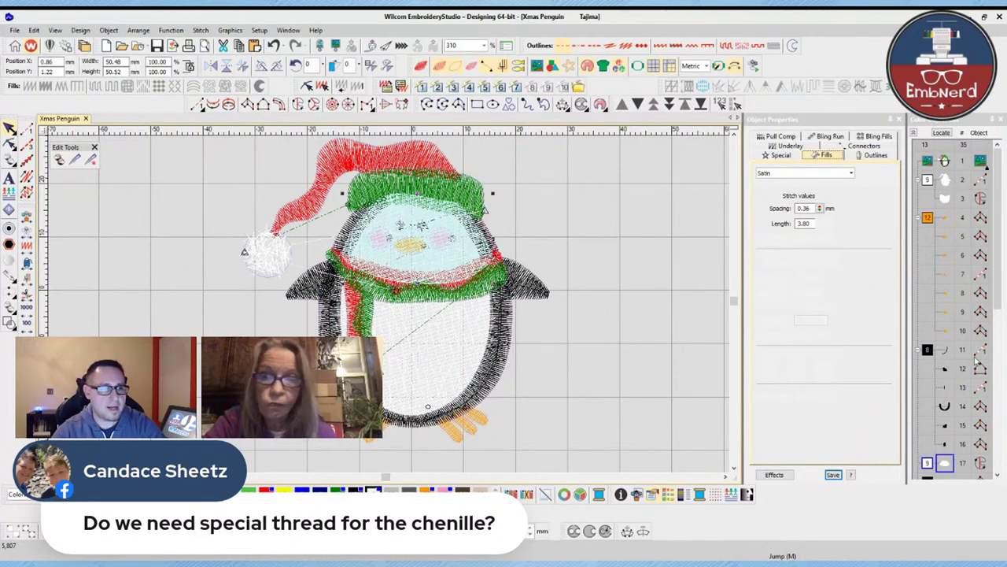
pyautogui.press('h')
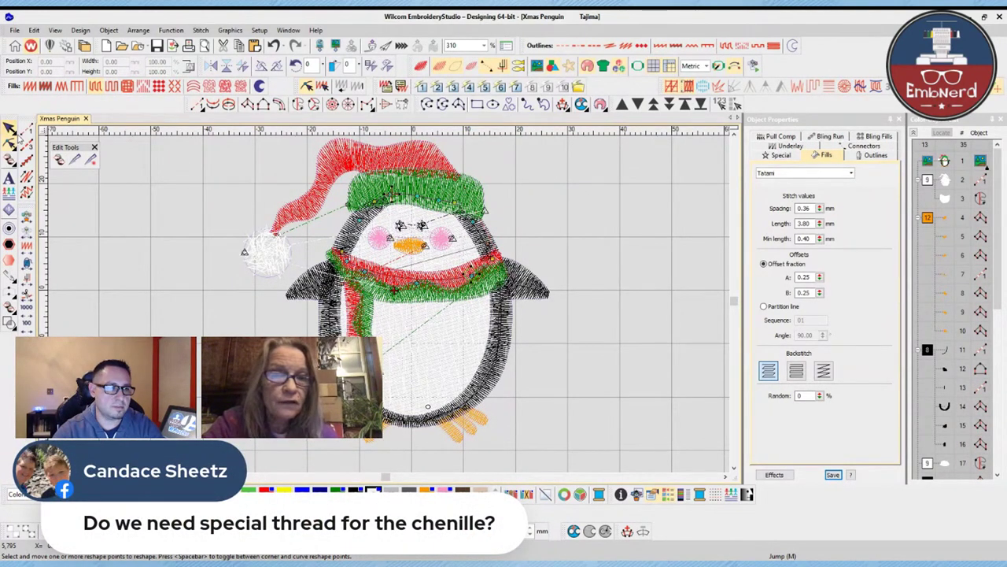
pyautogui.click(10, 129)
pyautogui.click(189, 215)
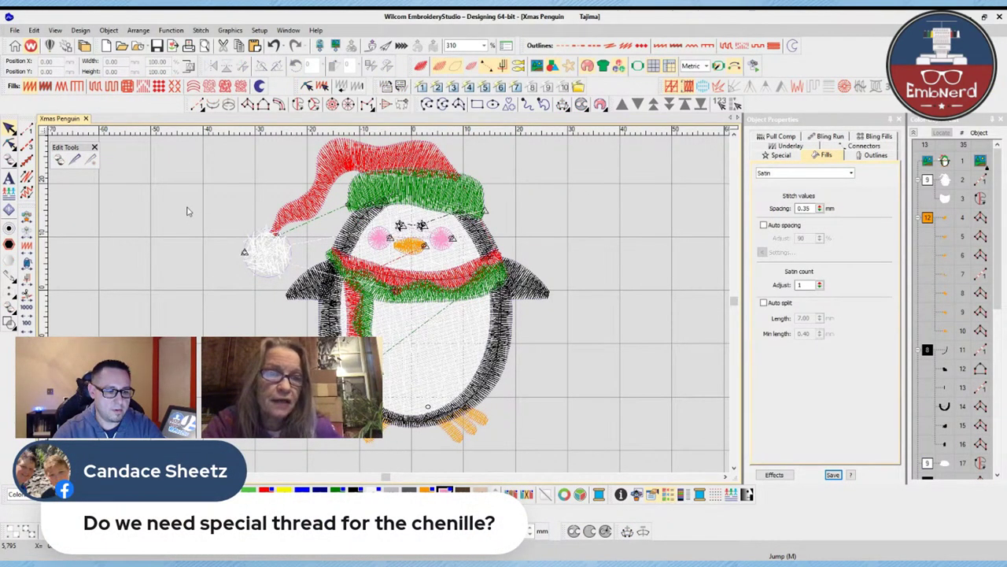
# - Replay the stitch-out simulation of the design and return to the realistic stitch view
pyautogui.hotkey('shift', 'r')
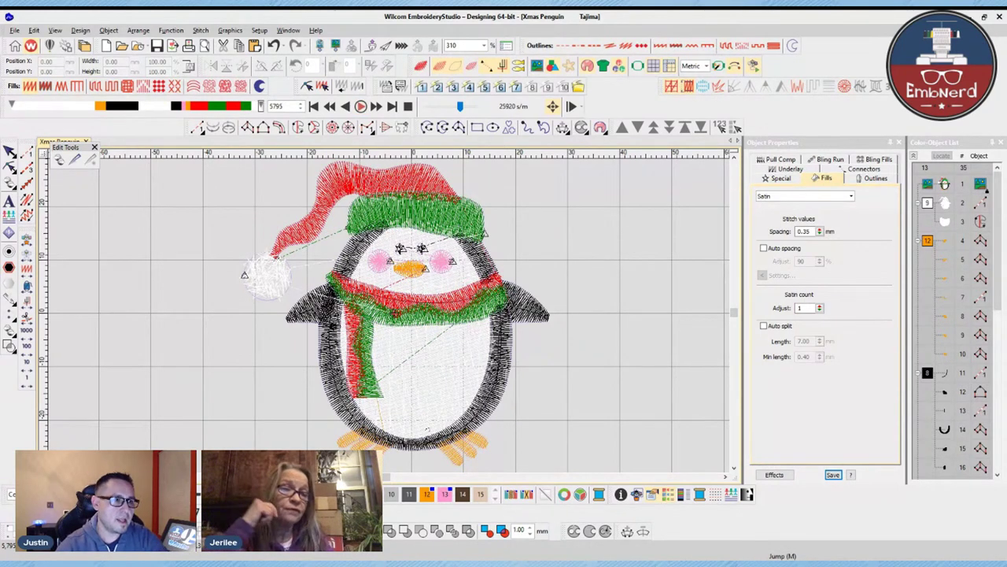
pyautogui.click(10, 151)
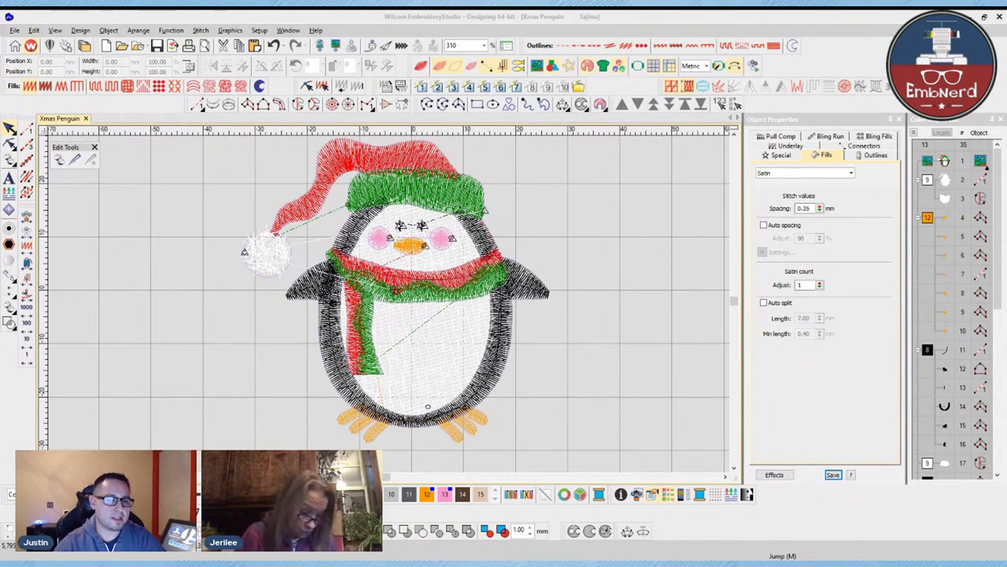
pyautogui.click(189, 243)
pyautogui.press('t')
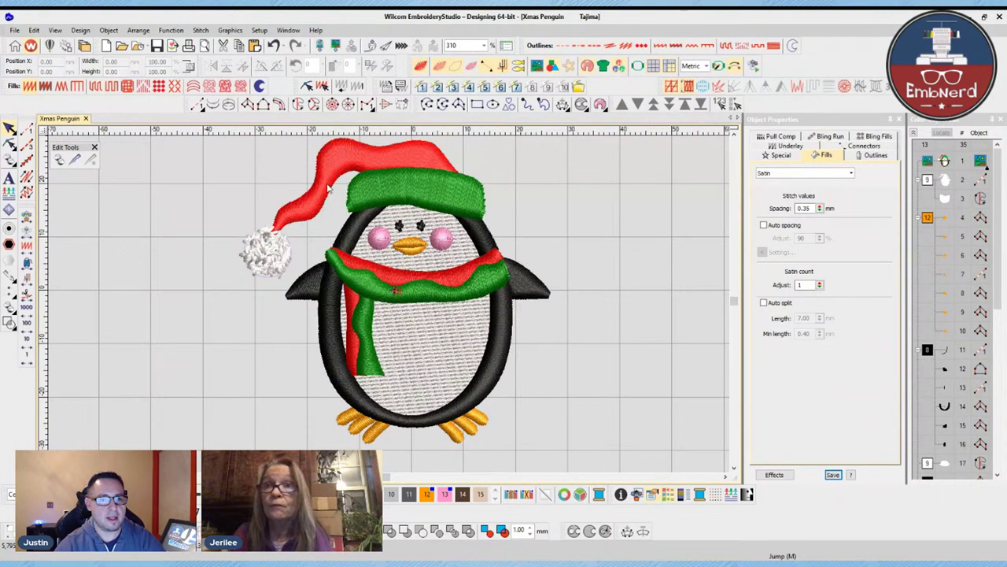
pyautogui.click(139, 30)
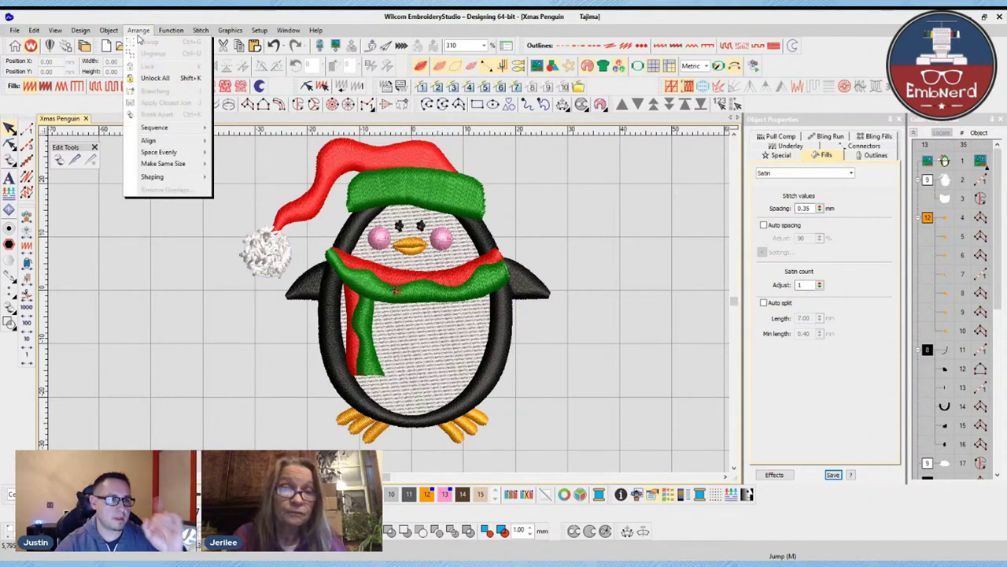
pyautogui.moveTo(118, 30)
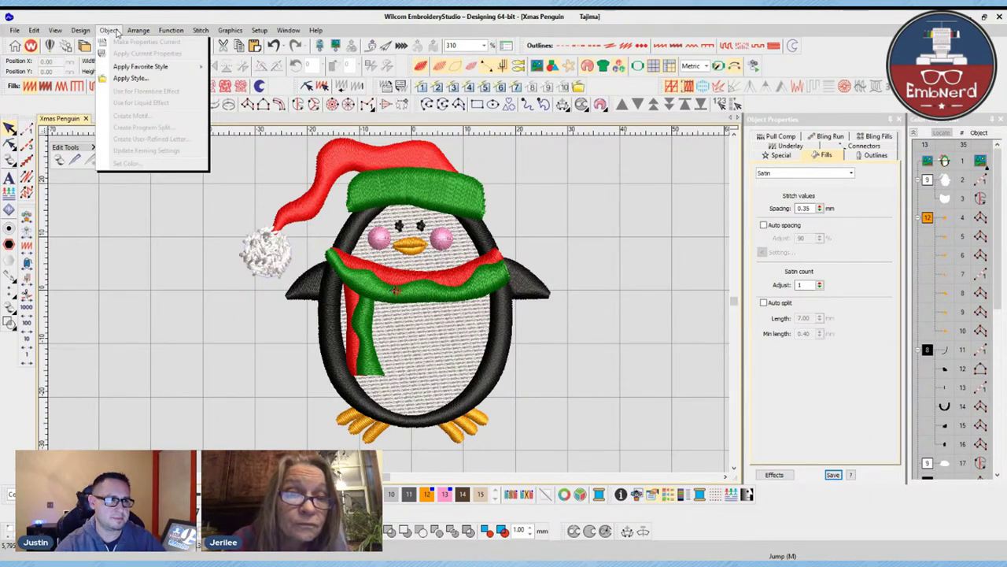
pyautogui.moveTo(81, 30)
pyautogui.click(126, 120)
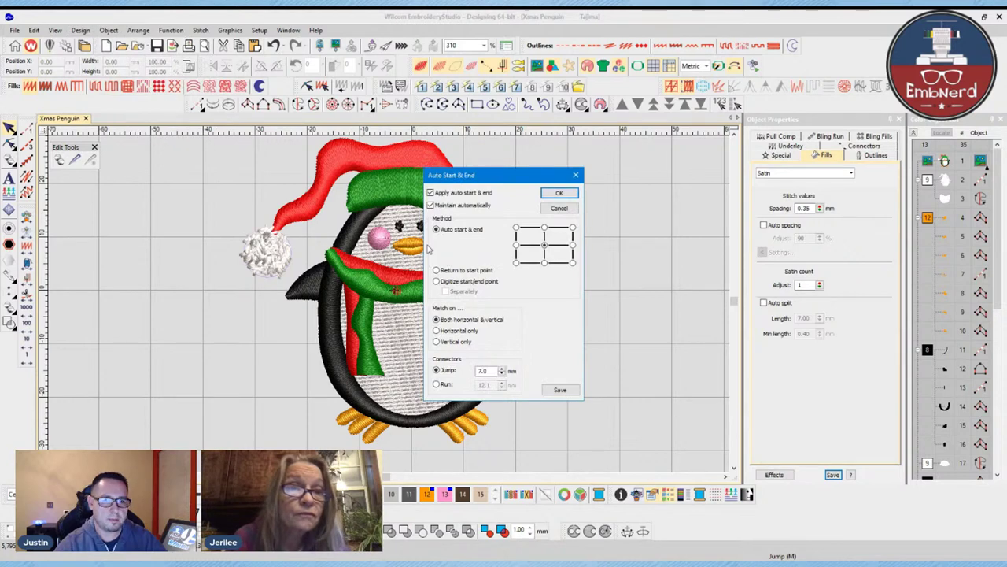
pyautogui.click(573, 209)
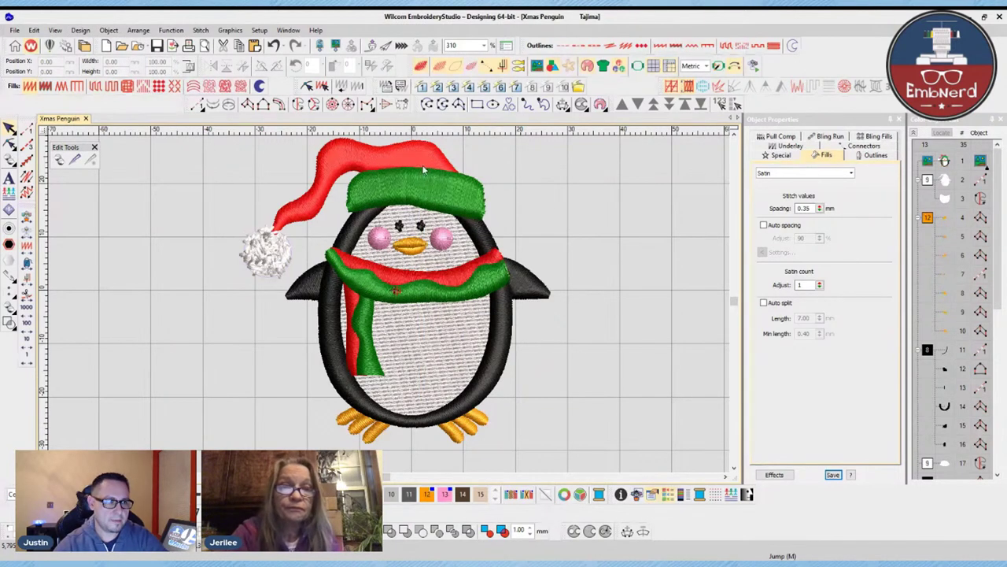
# - Place a vertical guide and a horizontal guide at the zero marks, crossing at the design's origin
pyautogui.moveTo(87, 132); pyautogui.dragTo(411, 134)
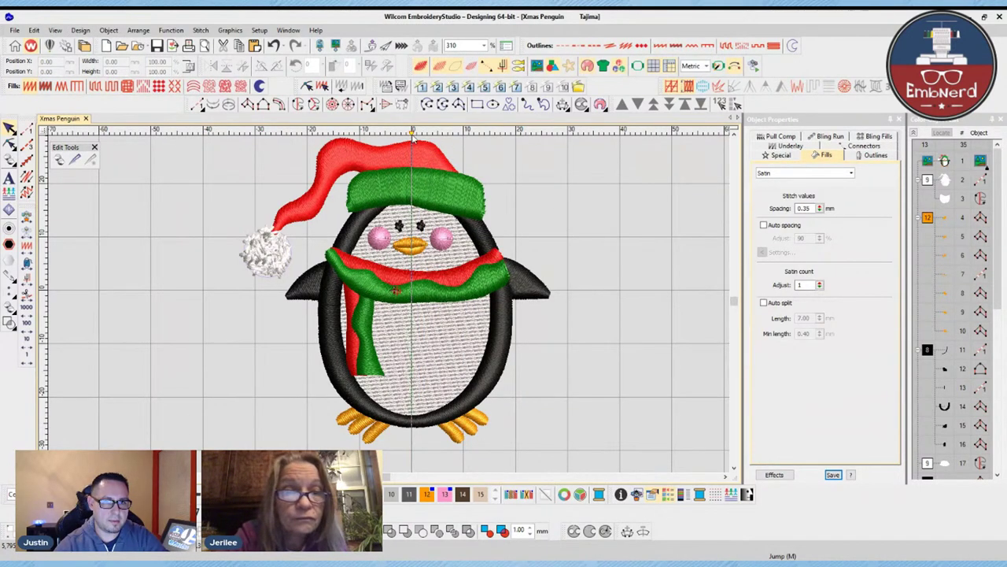
pyautogui.moveTo(43, 274); pyautogui.dragTo(45, 291)
pyautogui.moveTo(45, 294); pyautogui.dragTo(46, 293)
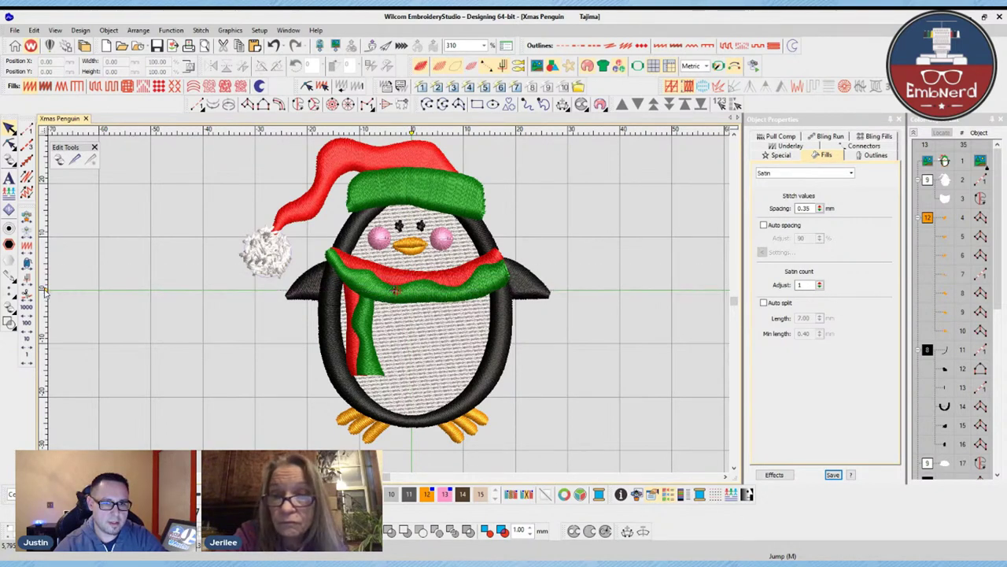
pyautogui.press('t')
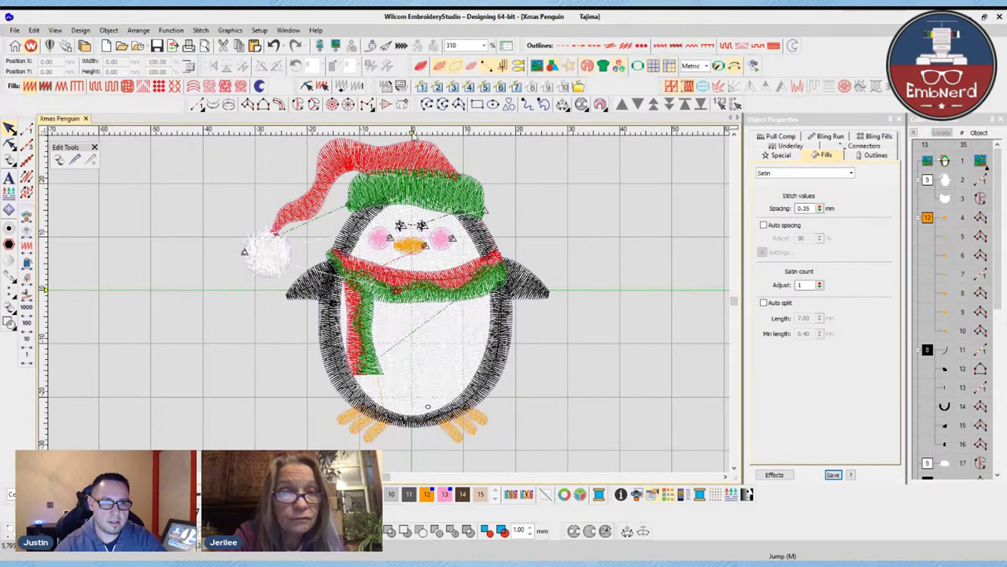
pyautogui.press('t')
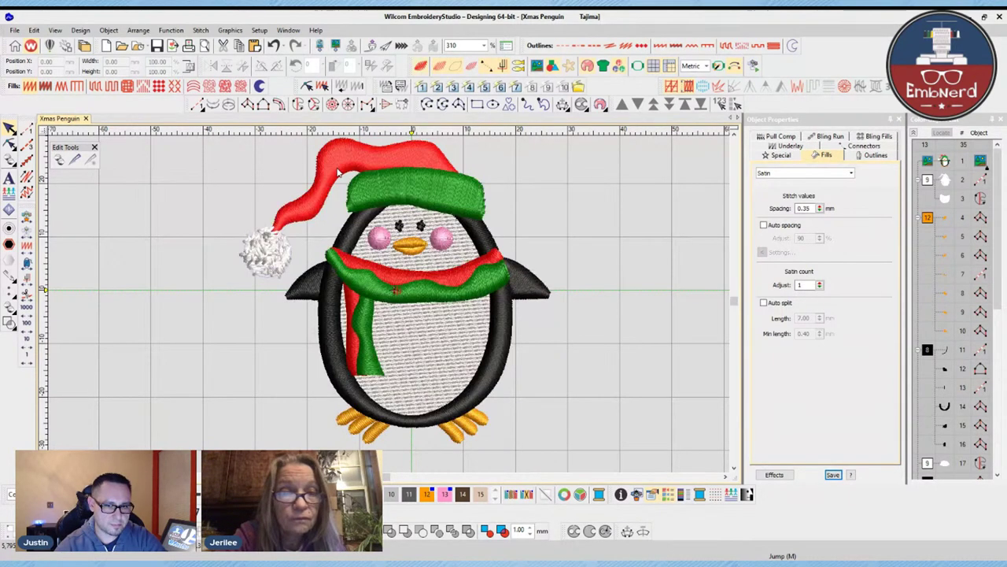
# - Set Auto Start & End to a digitized start/end point and place it where the two zero guides cross
pyautogui.press('t')
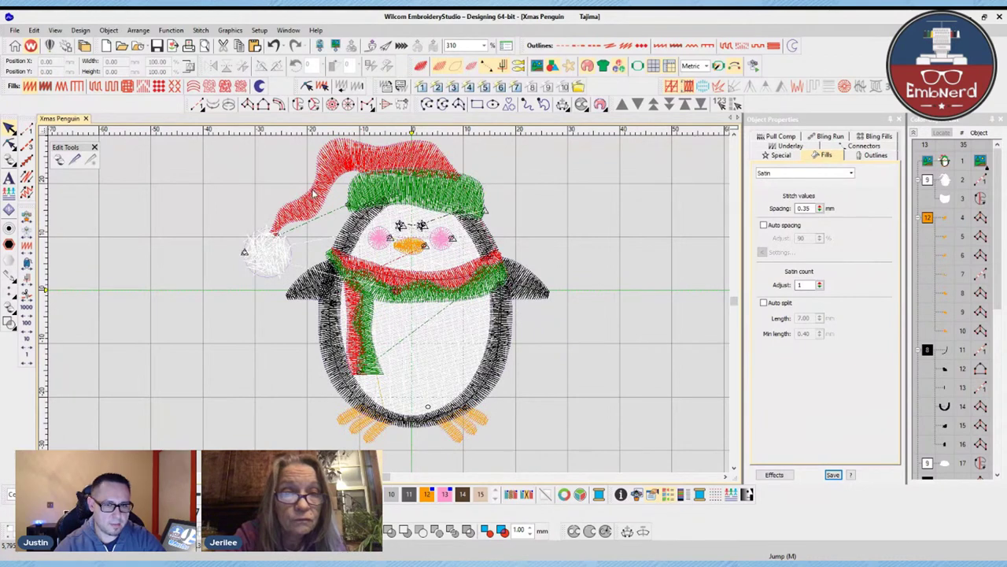
pyautogui.press('s')
pyautogui.click(105, 32)
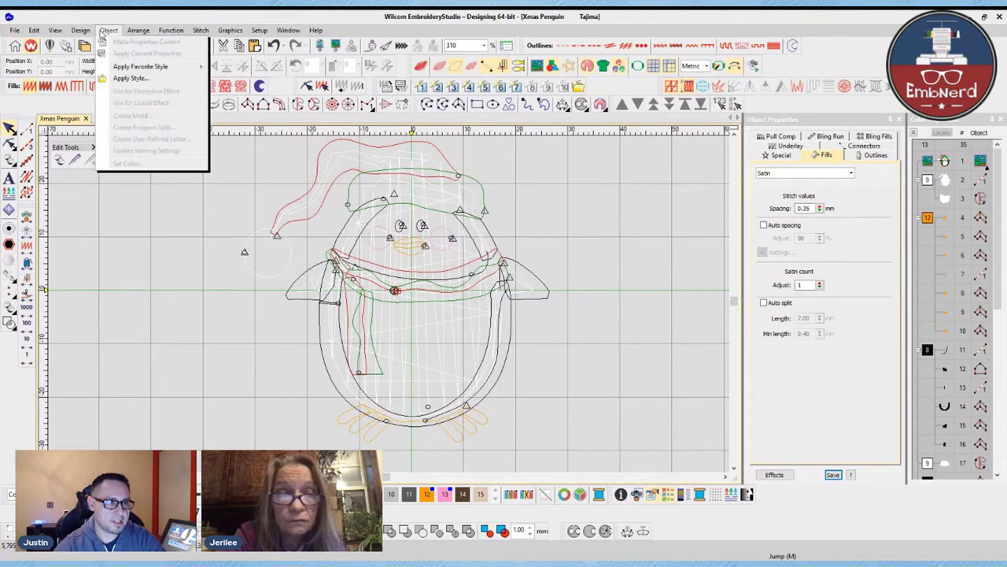
pyautogui.moveTo(80, 30)
pyautogui.click(125, 120)
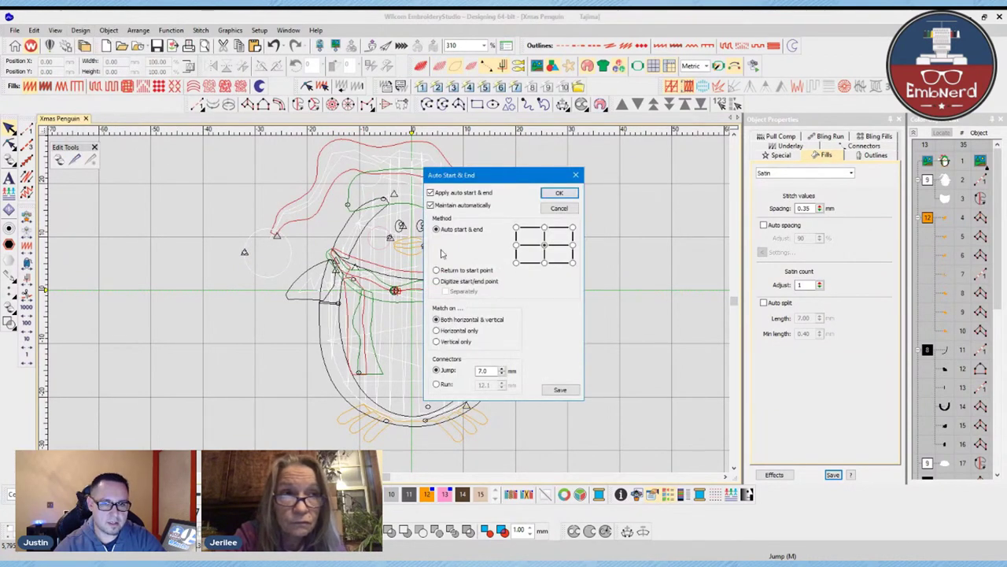
pyautogui.click(463, 281)
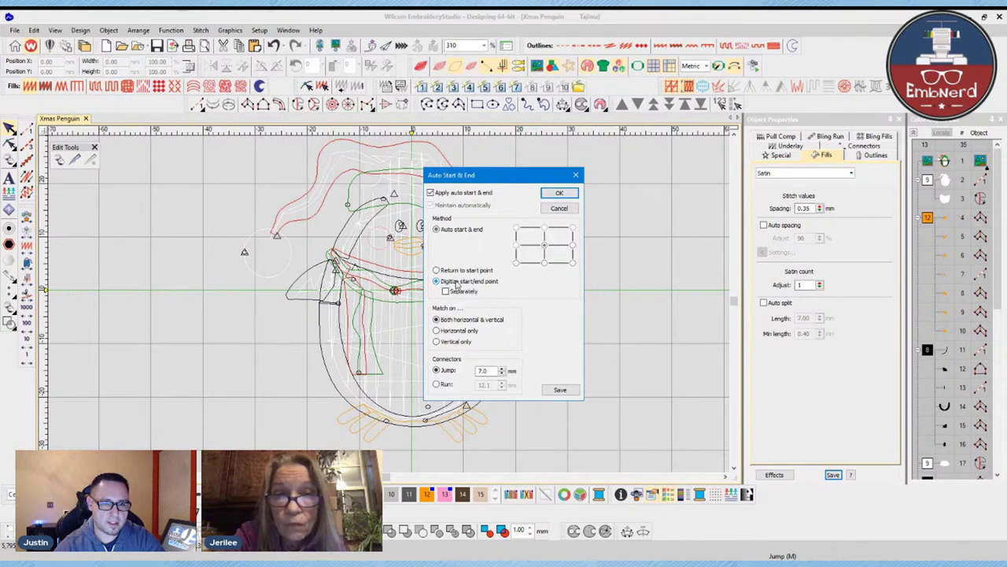
pyautogui.click(560, 194)
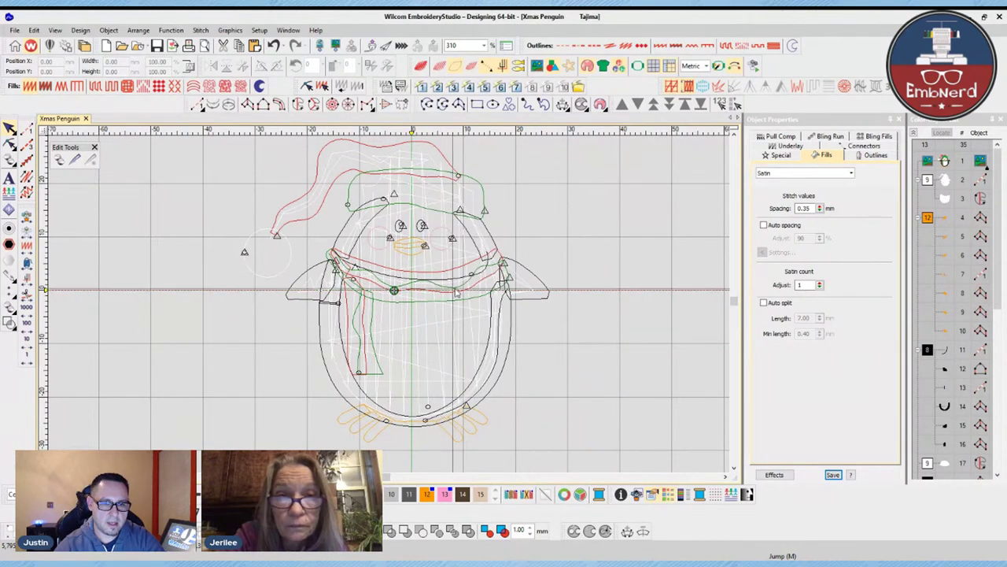
pyautogui.click(410, 289)
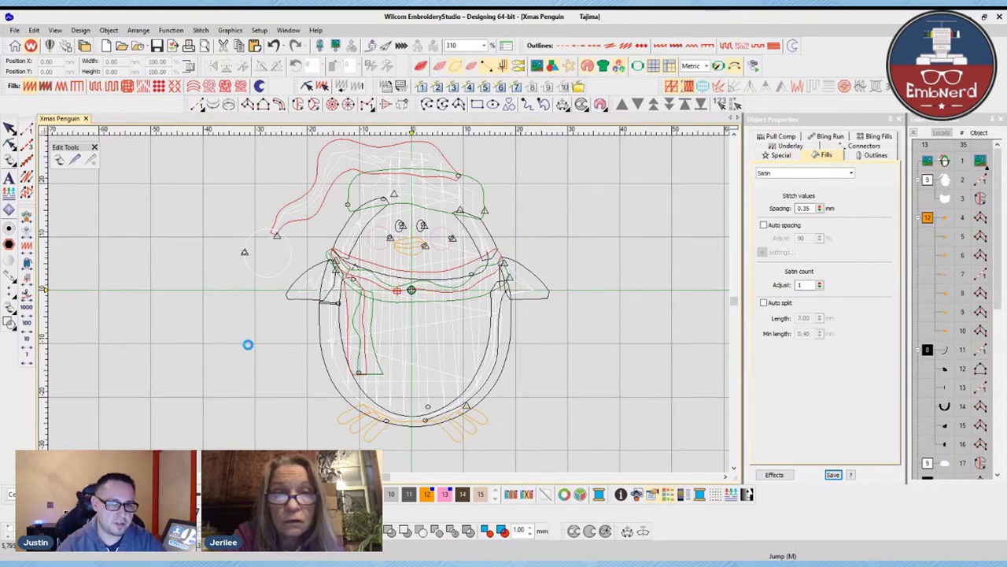
pyautogui.press('t')
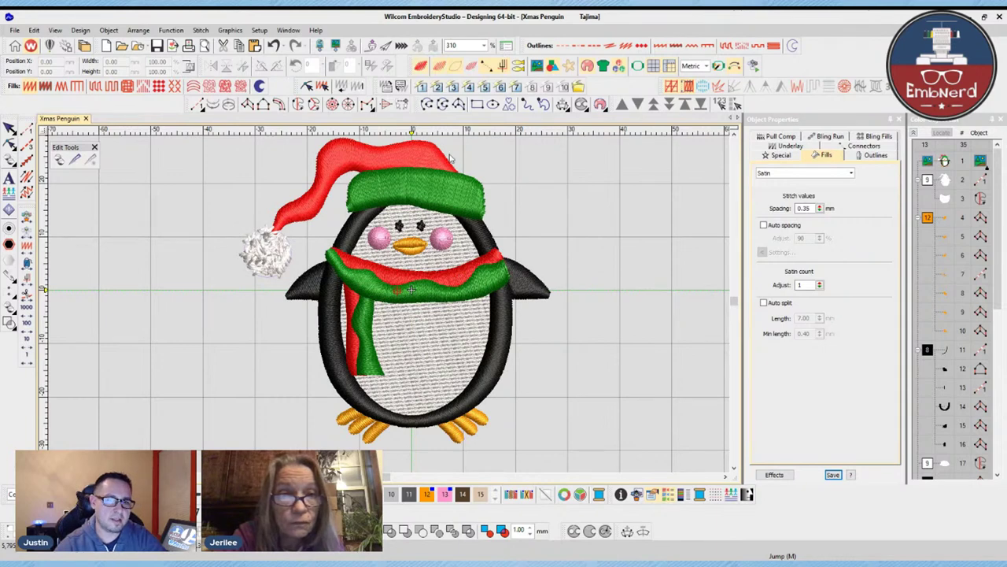